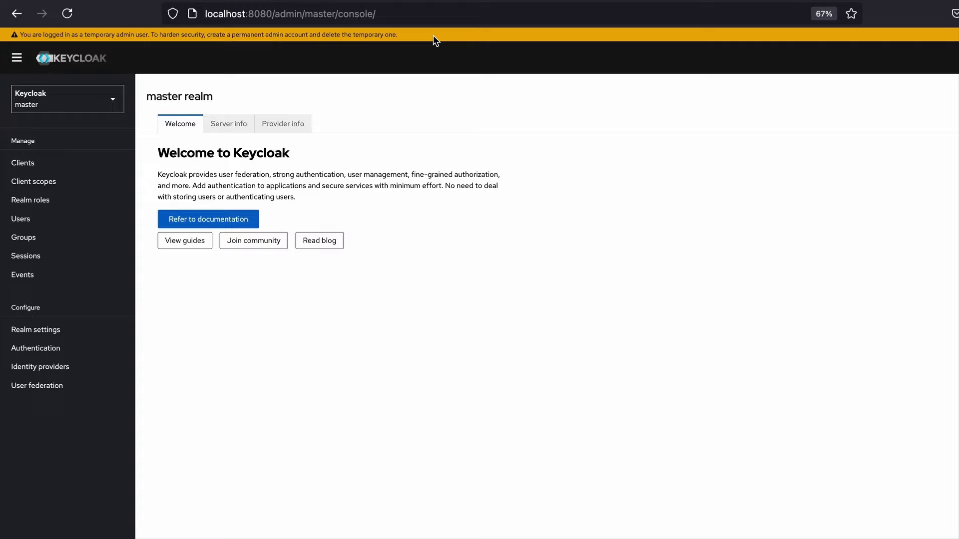
# Create a new master-realm user with username admin
pyautogui.click(32, 225)
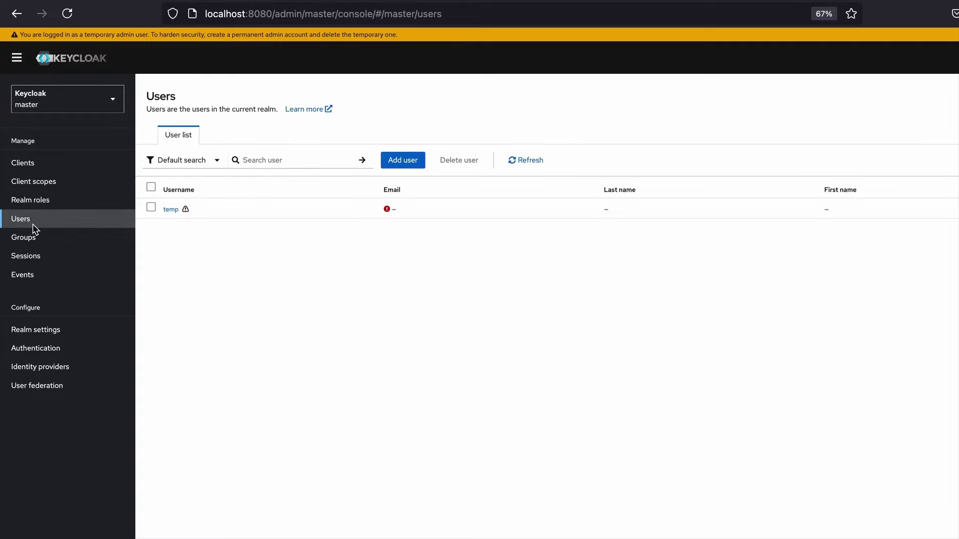
pyautogui.click(409, 160)
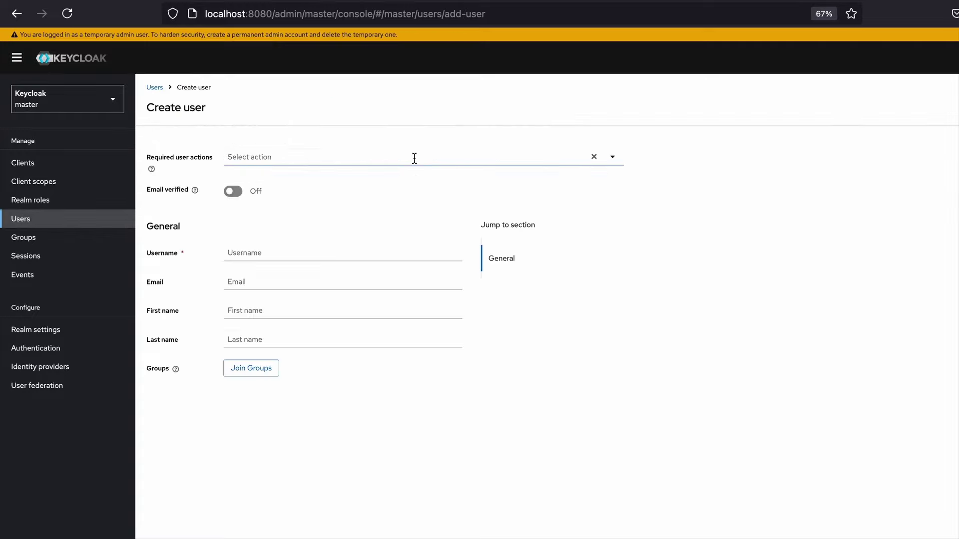
pyautogui.click(296, 253)
pyautogui.write('admi')
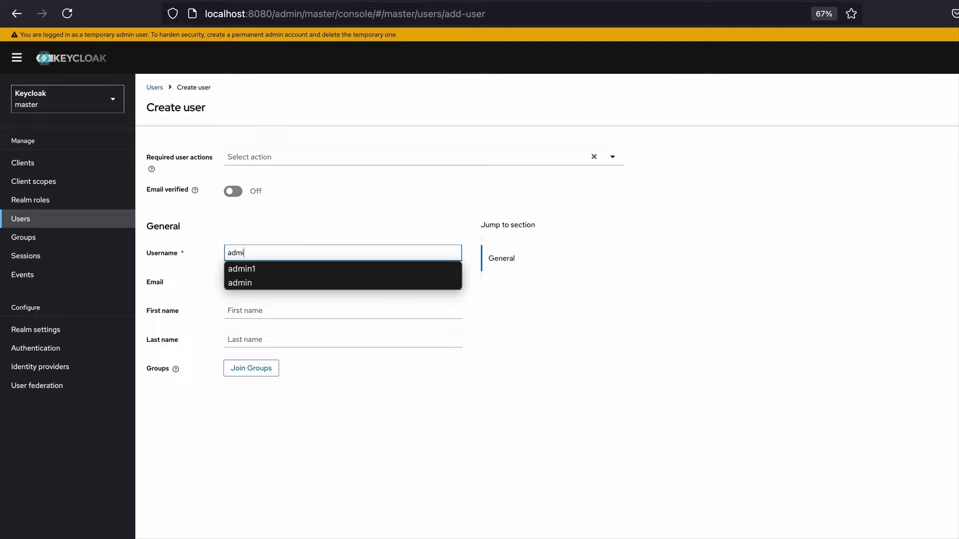
pyautogui.write('n')
pyautogui.press('Escape')
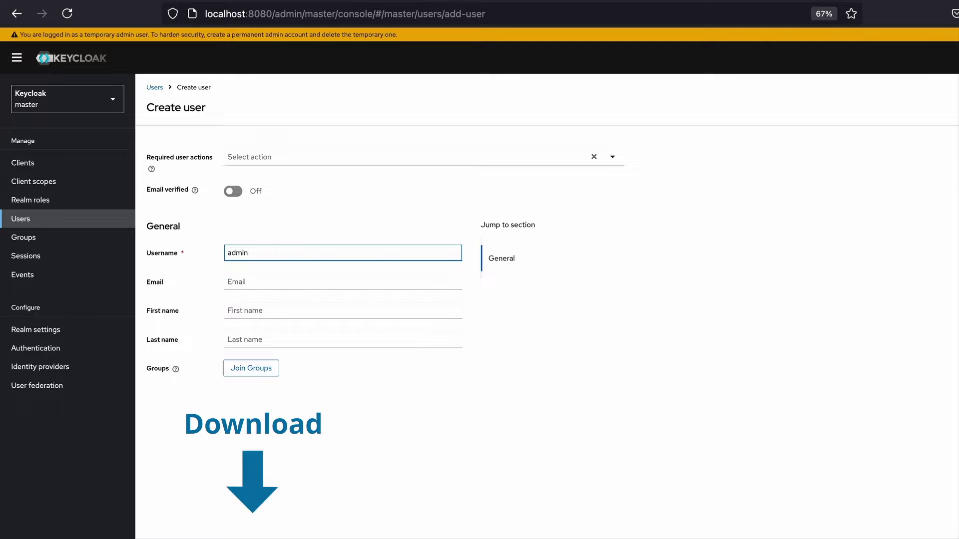
pyautogui.press('Return')
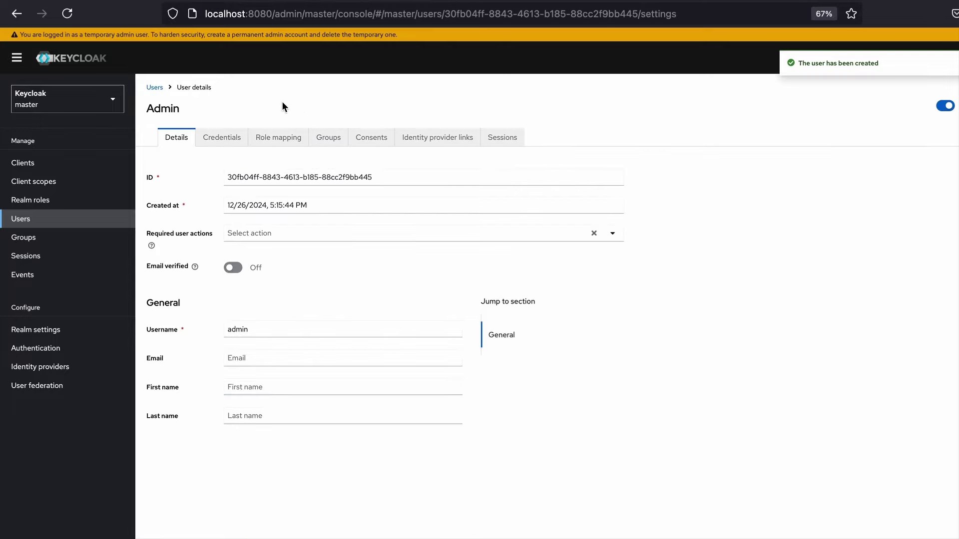
# Set a permanent, non-temporary password for the admin user
pyautogui.click(226, 138)
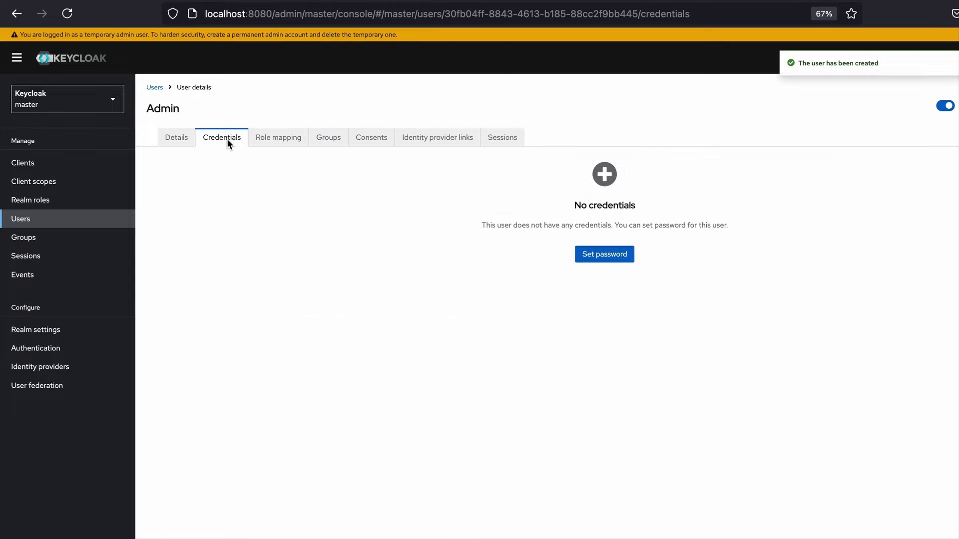
pyautogui.click(625, 257)
pyautogui.click(547, 295)
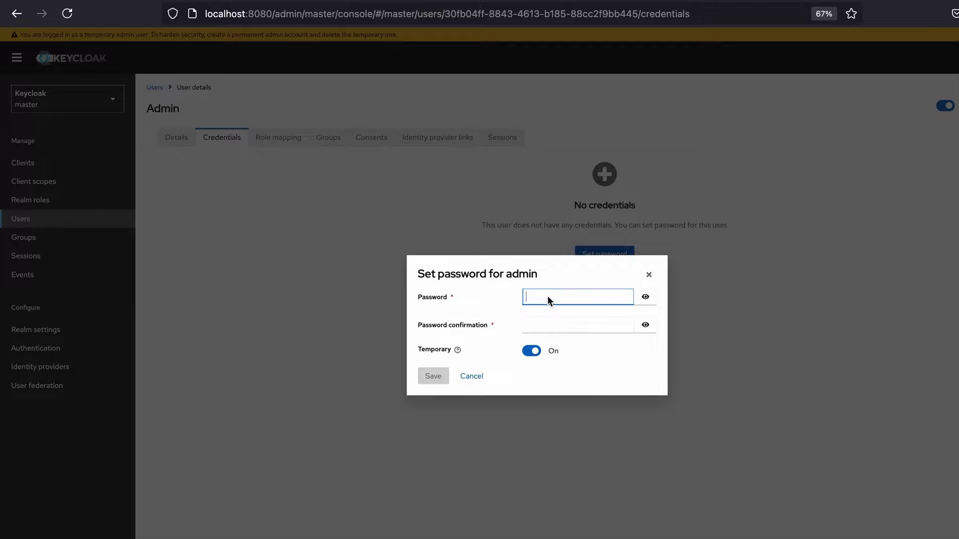
pyautogui.write('admin')
pyautogui.click(536, 315)
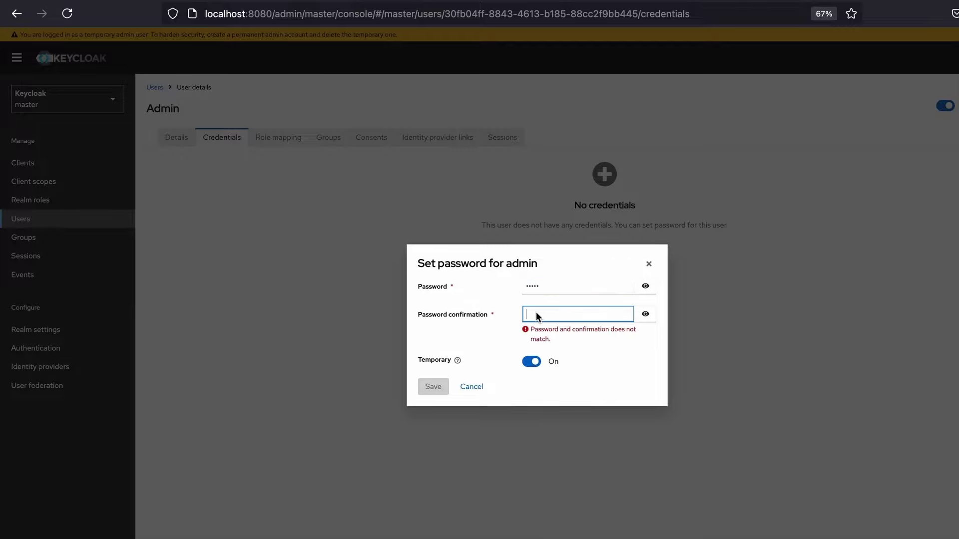
pyautogui.write('admin')
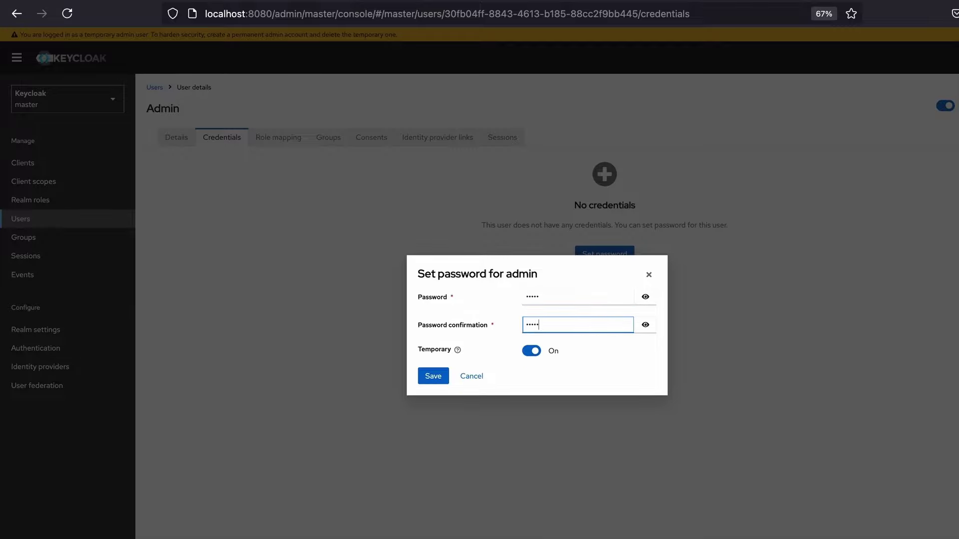
pyautogui.click(532, 351)
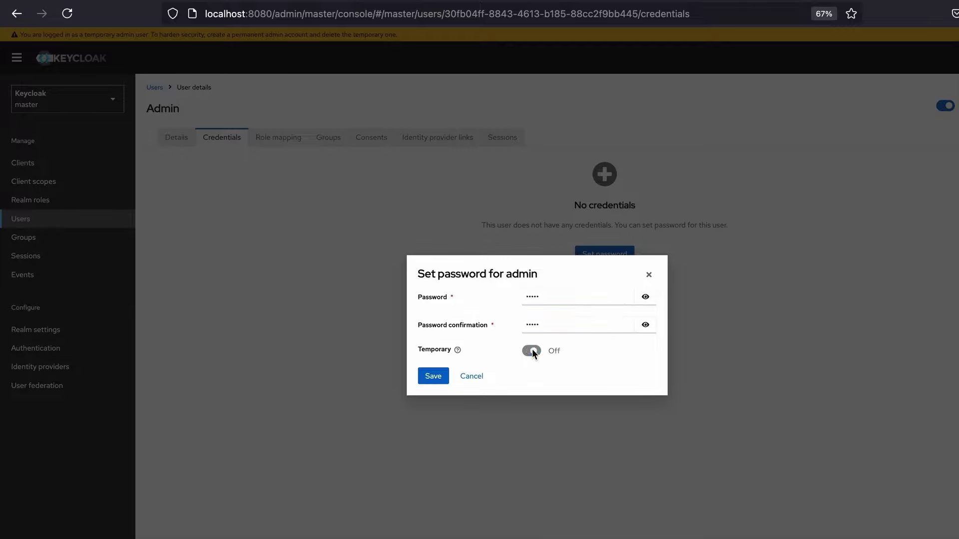
pyautogui.click(441, 378)
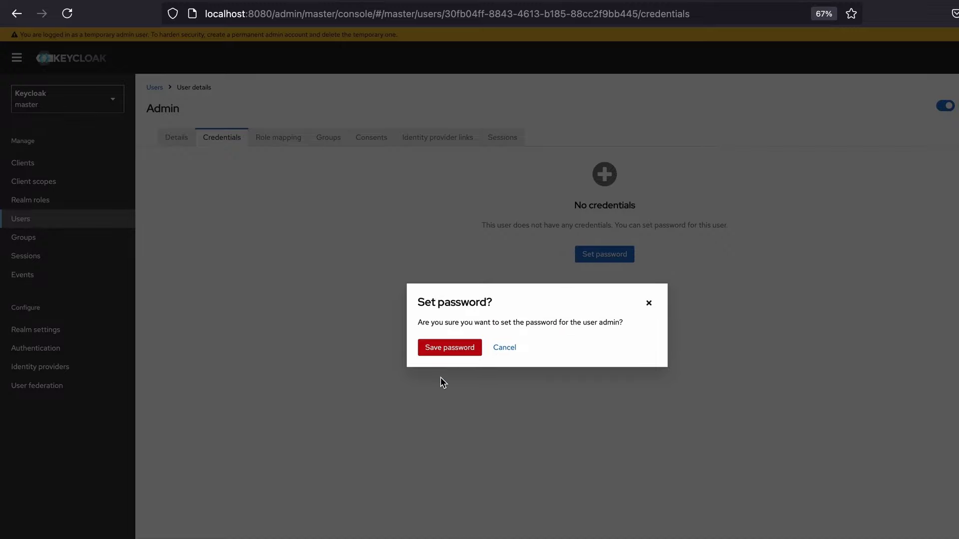
pyautogui.click(452, 352)
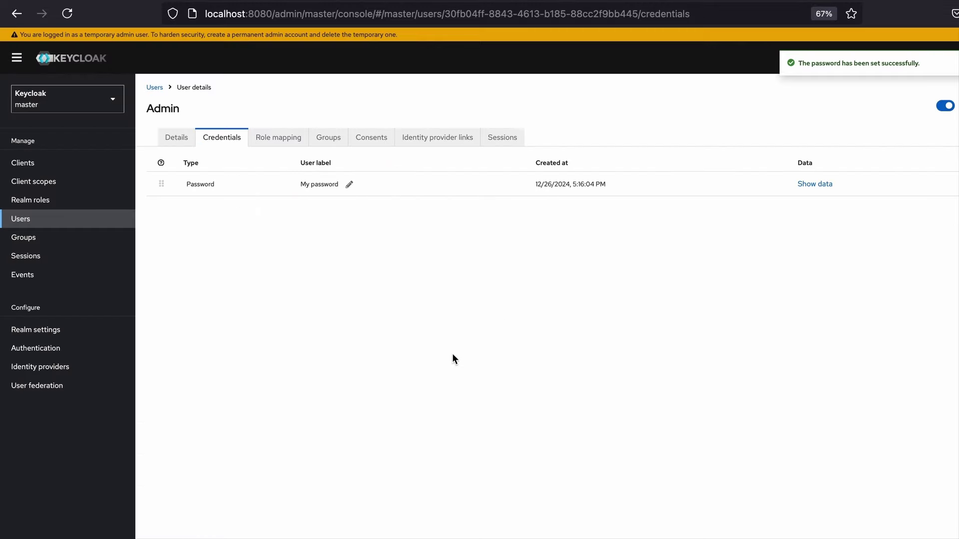
pyautogui.click(283, 138)
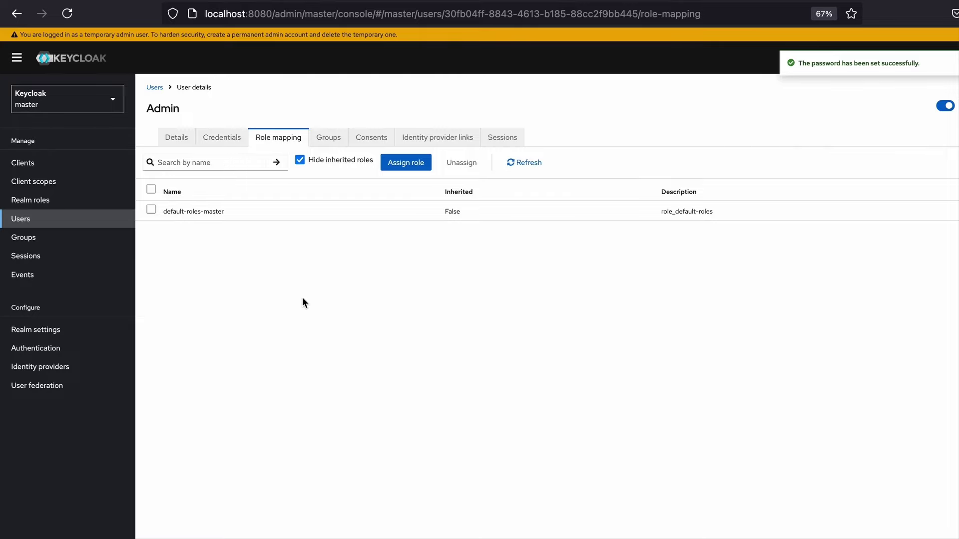
# Assign admin the admin, create-realm, offline_access and uma_authorization realm roles, then return to Users
pyautogui.click(412, 163)
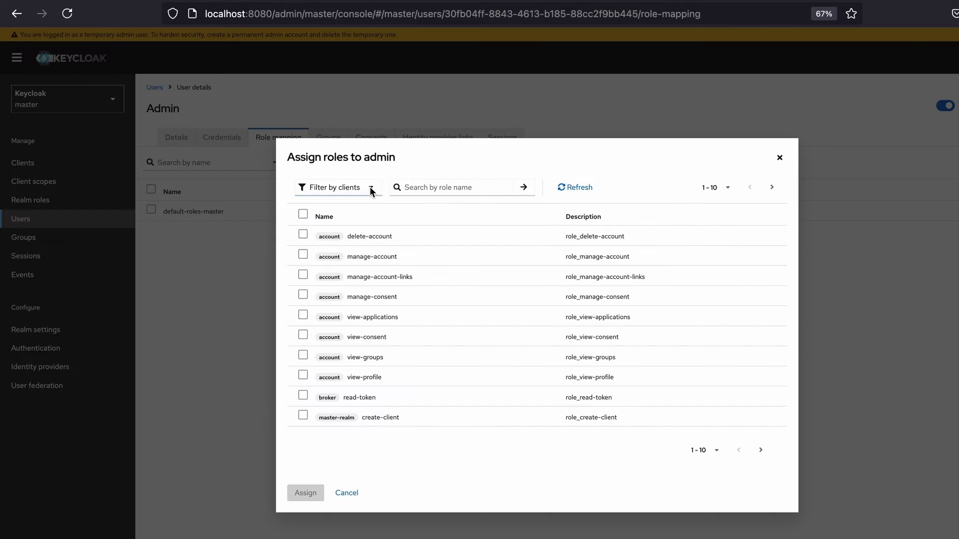
pyautogui.click(371, 188)
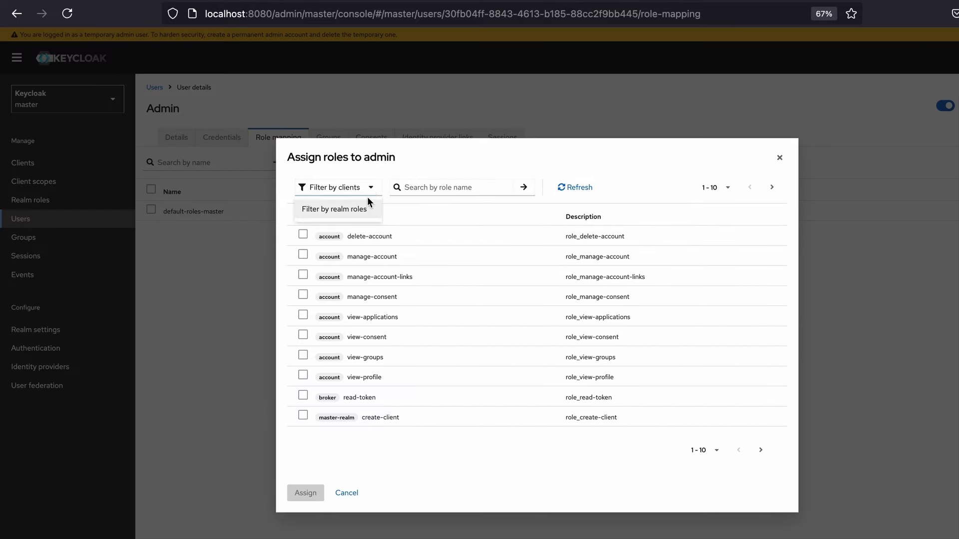
pyautogui.click(356, 208)
pyautogui.click(302, 274)
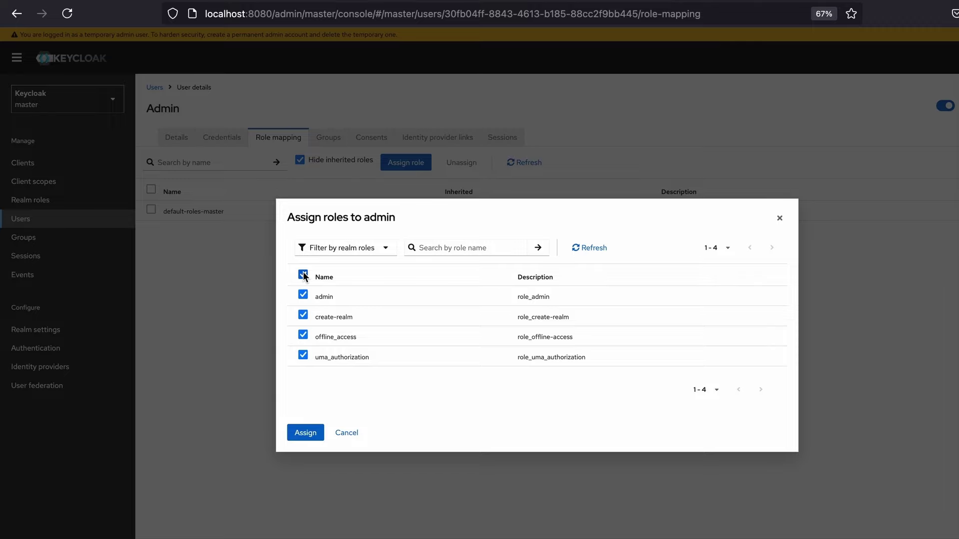
pyautogui.click(310, 434)
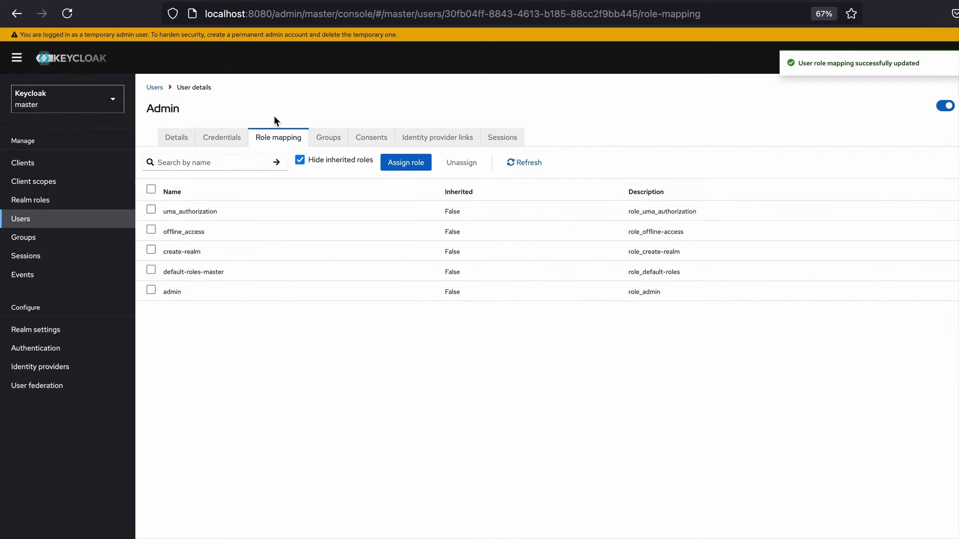
pyautogui.click(154, 88)
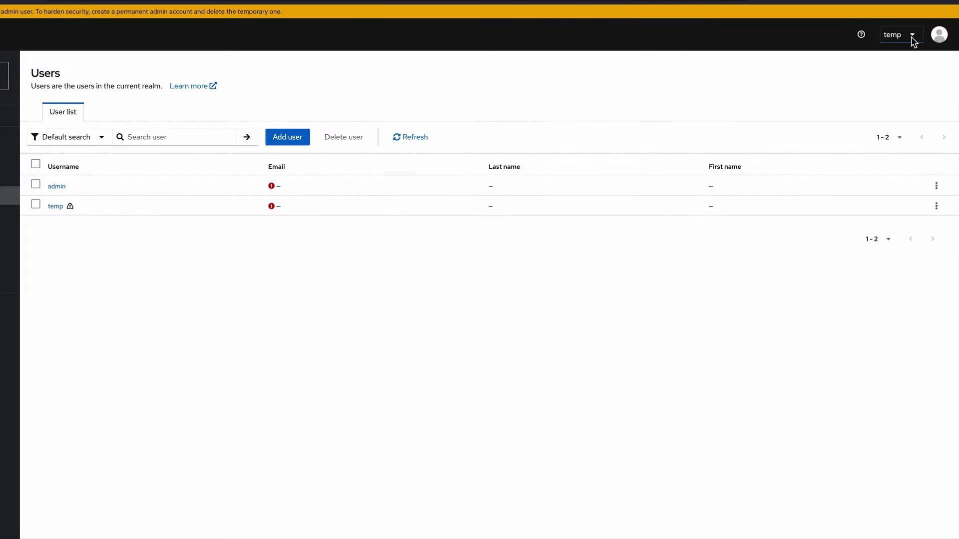
# Sign out of the temp account and sign back in as the admin user
pyautogui.click(911, 37)
pyautogui.click(903, 105)
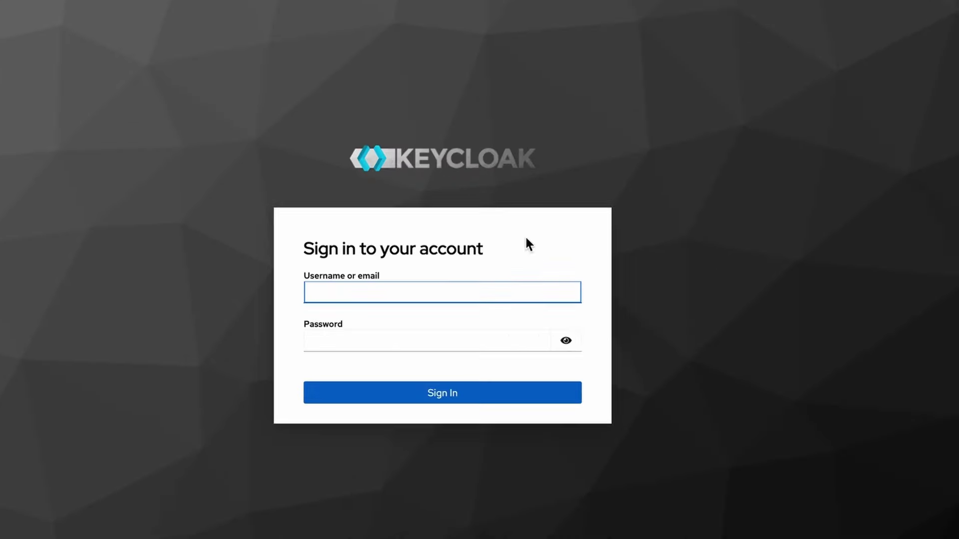
pyautogui.write('admin')
pyautogui.press('Tab')
pyautogui.write('admin')
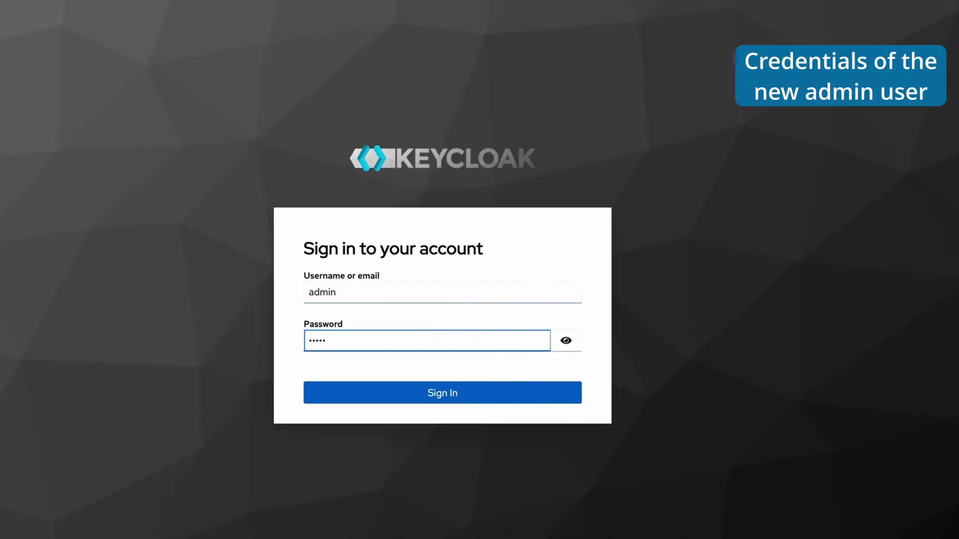
pyautogui.click(476, 392)
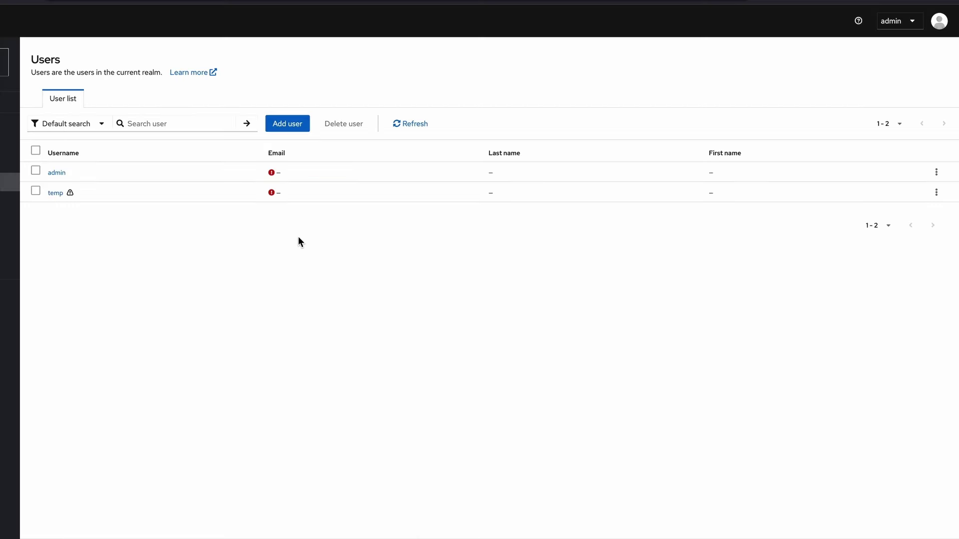
# Delete the temp user, leaving only admin
pyautogui.click(936, 194)
pyautogui.click(930, 215)
pyautogui.click(317, 325)
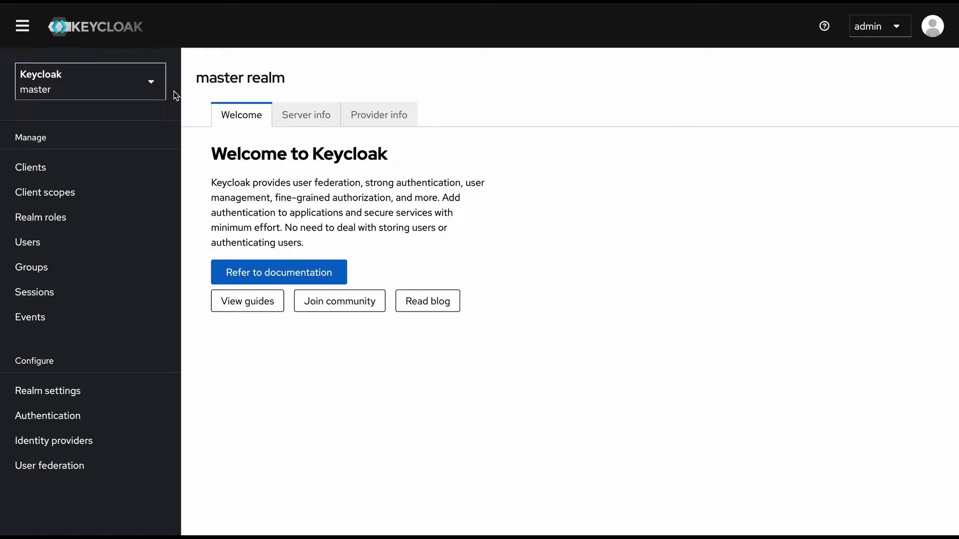
# Open the Create realm form from the sidebar's realm selector
pyautogui.click(156, 85)
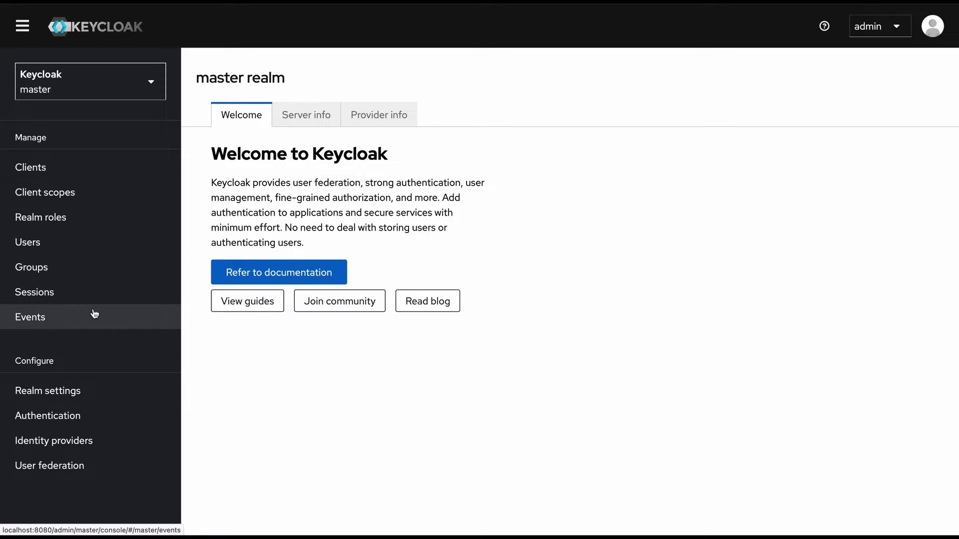
pyautogui.click(152, 84)
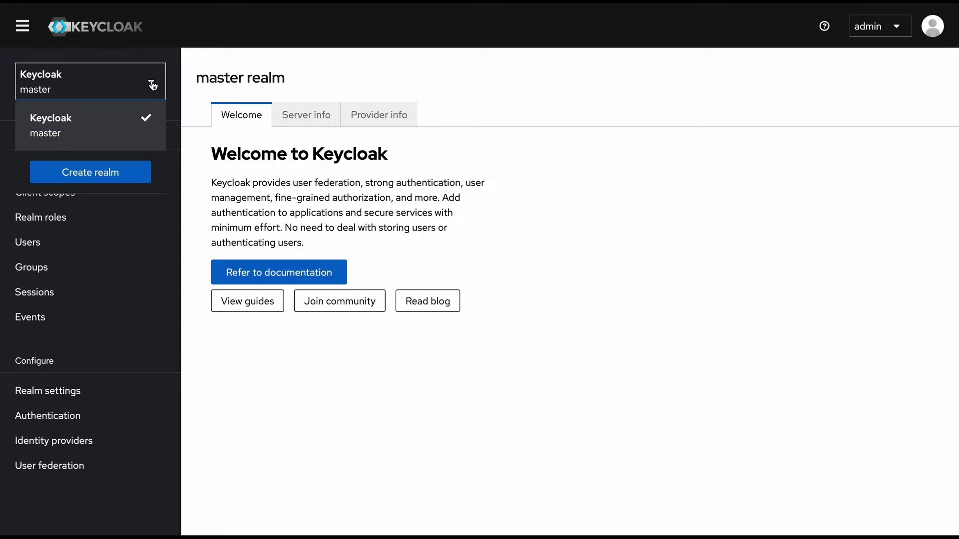
pyautogui.click(195, 202)
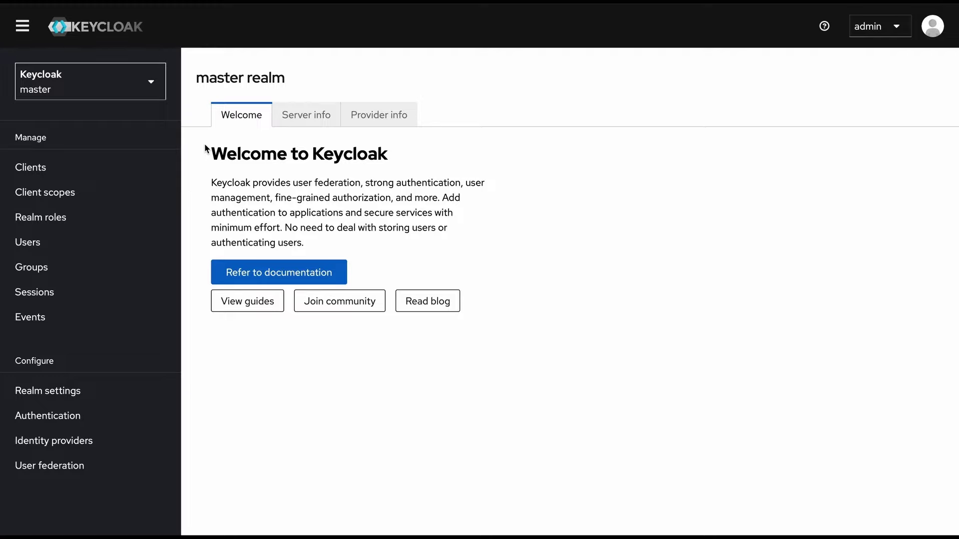
pyautogui.click(152, 88)
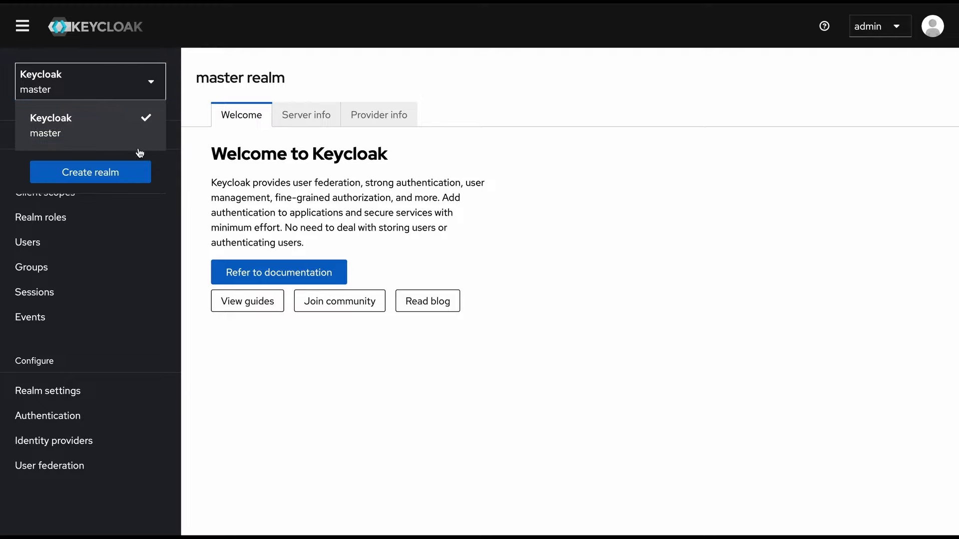
pyautogui.click(131, 175)
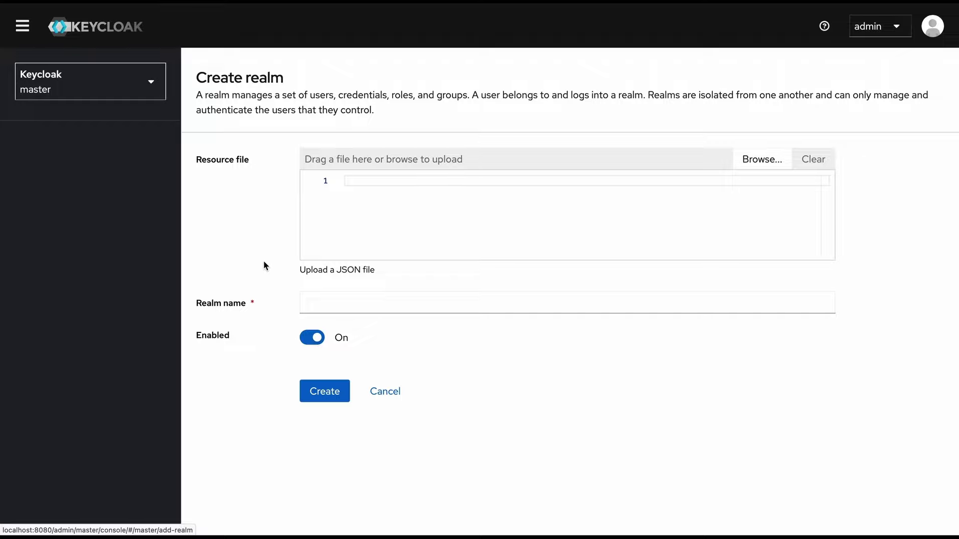
# Create an enabled realm named demo
pyautogui.click(351, 304)
pyautogui.write('demo')
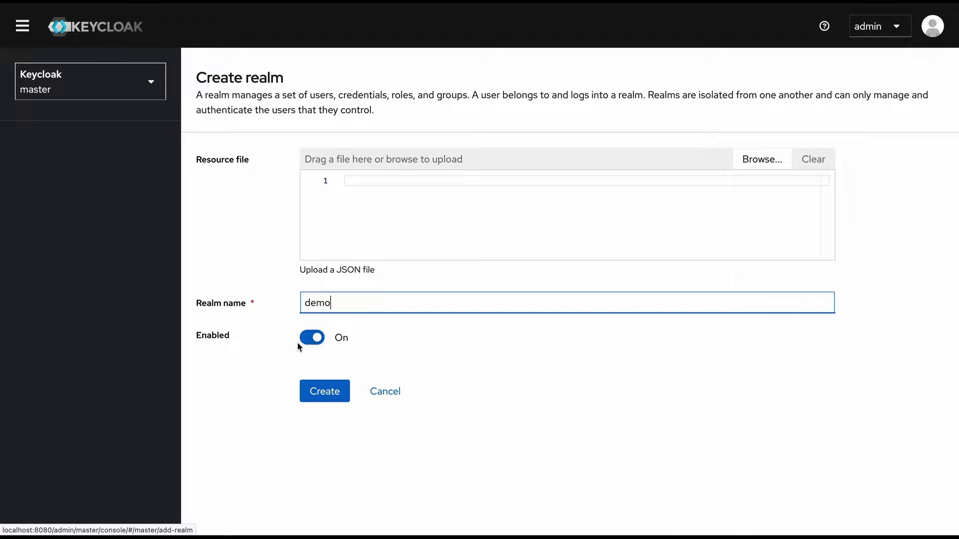
pyautogui.click(298, 346)
pyautogui.click(239, 210)
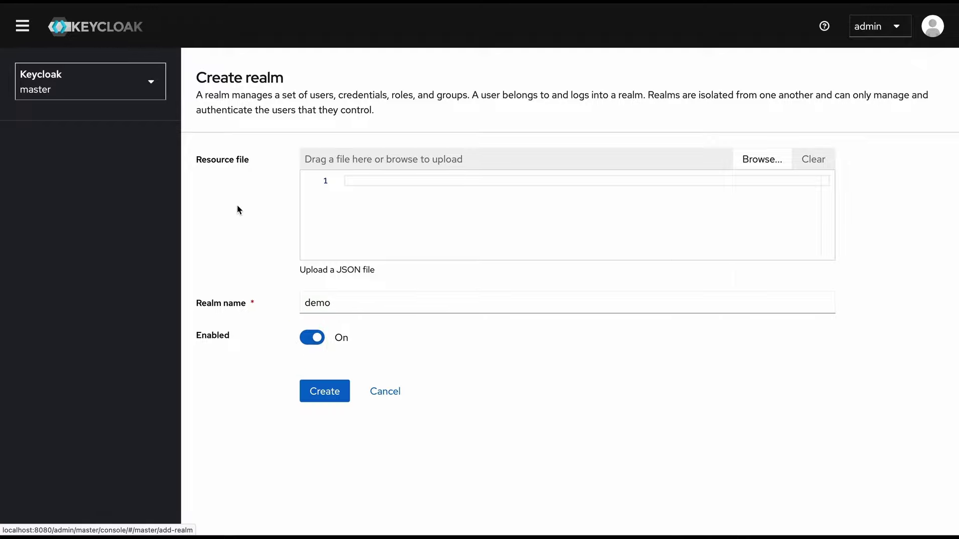
pyautogui.click(249, 169)
pyautogui.click(321, 394)
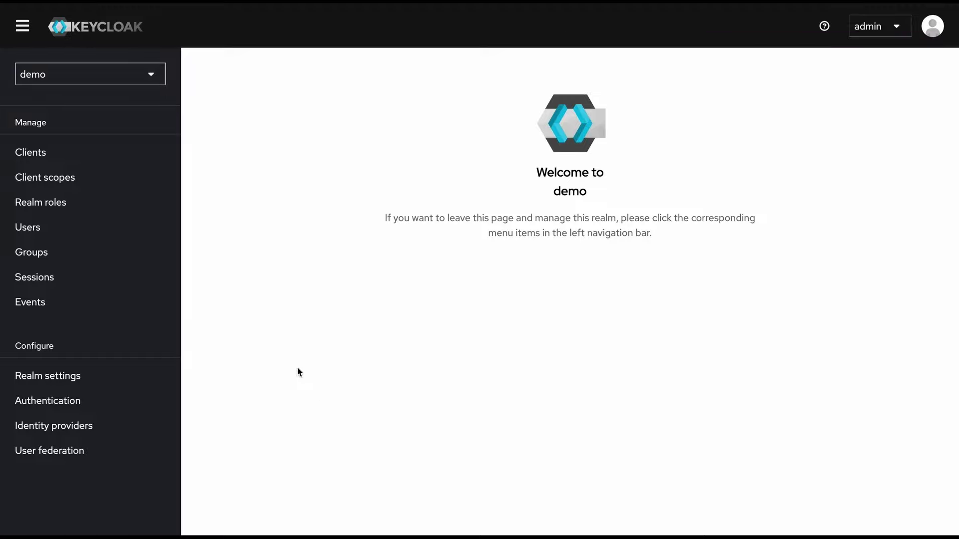
pyautogui.click(12, 375)
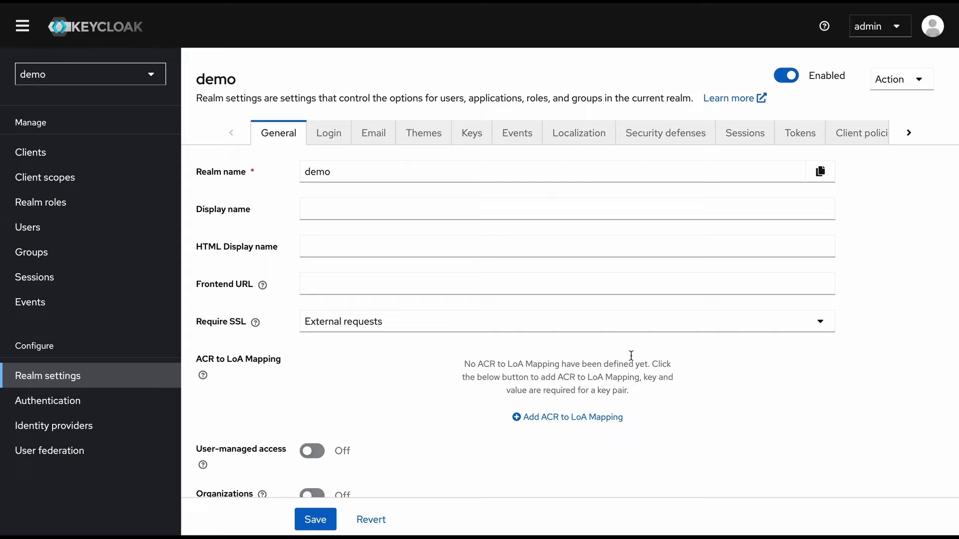
pyautogui.click(917, 83)
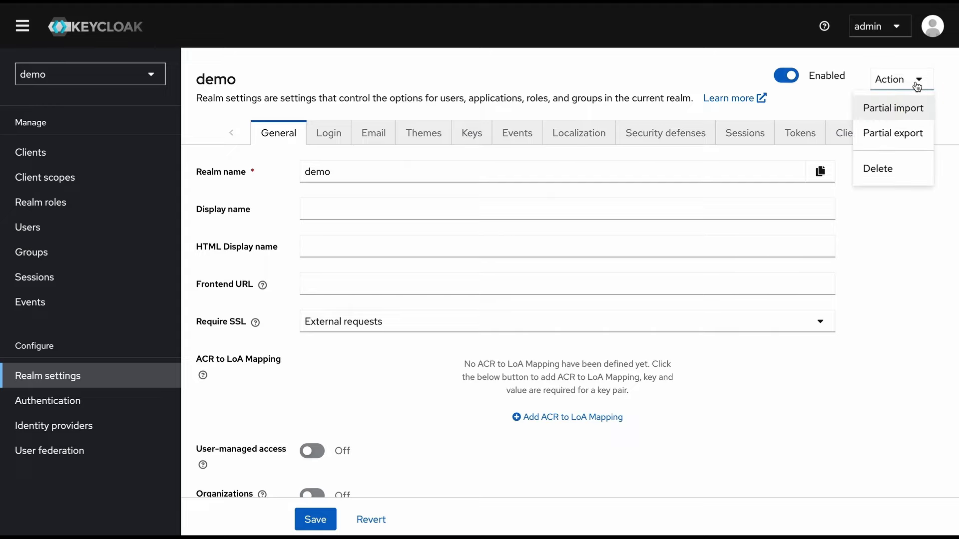
pyautogui.click(898, 170)
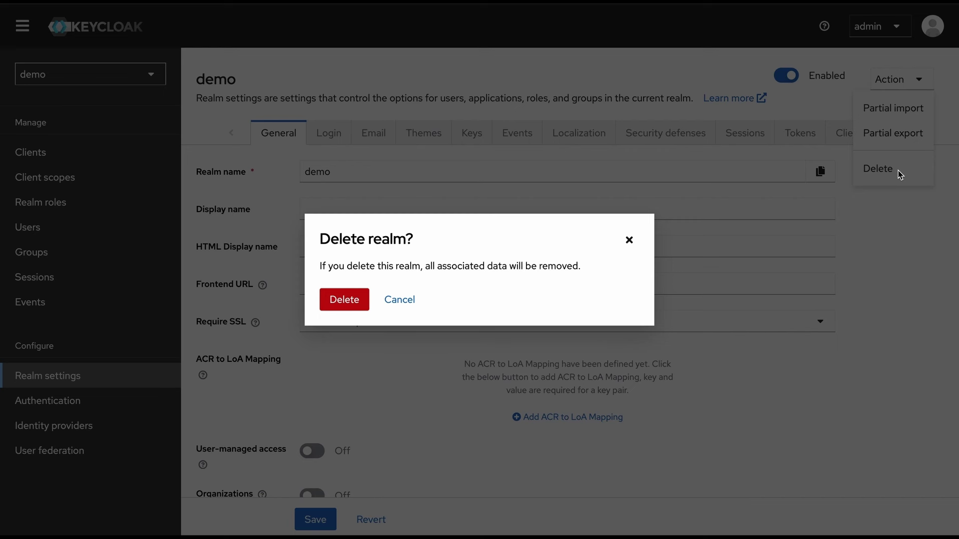
pyautogui.click(399, 300)
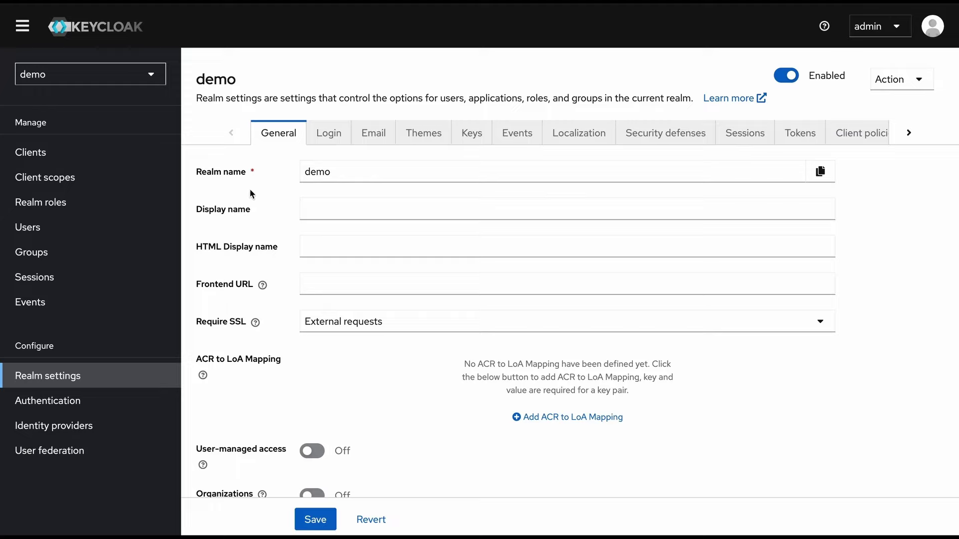
# Save 'Demo Realm Display Name' as the demo realm's display name and open the account sign-in page
pyautogui.click(321, 173)
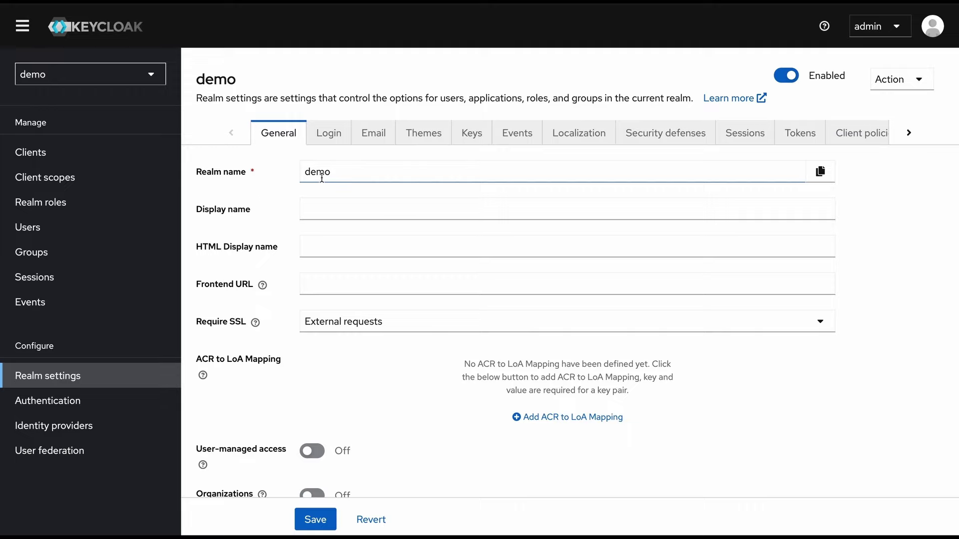
pyautogui.click(322, 173)
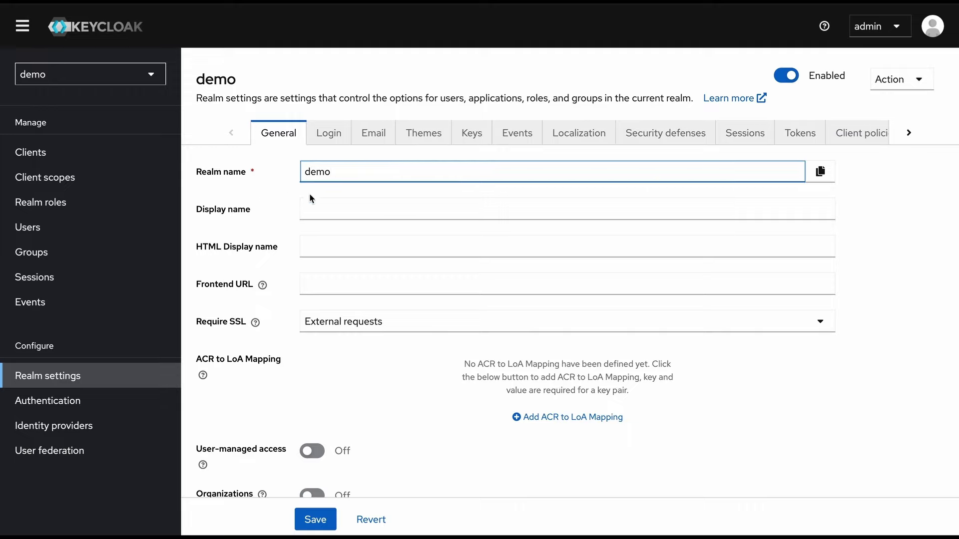
pyautogui.click(257, 199)
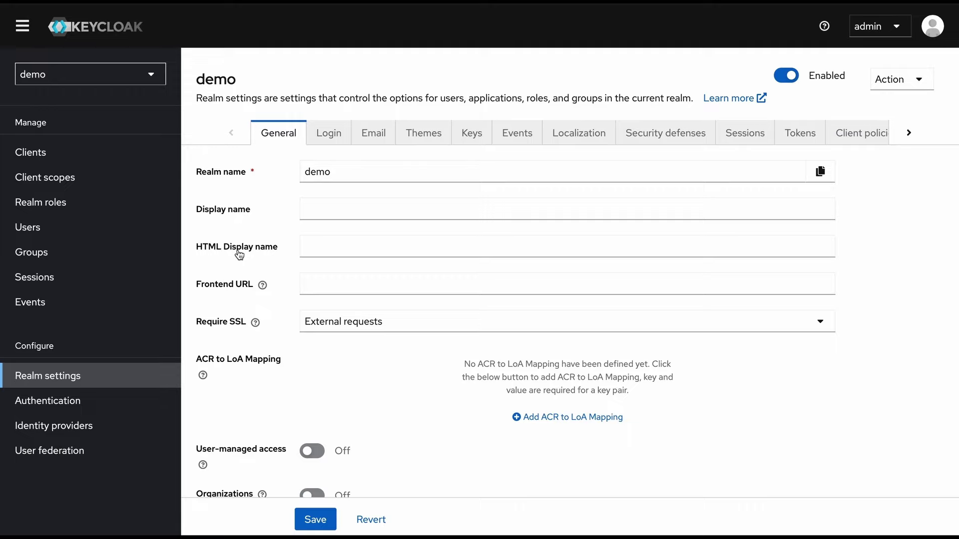
pyautogui.click(333, 208)
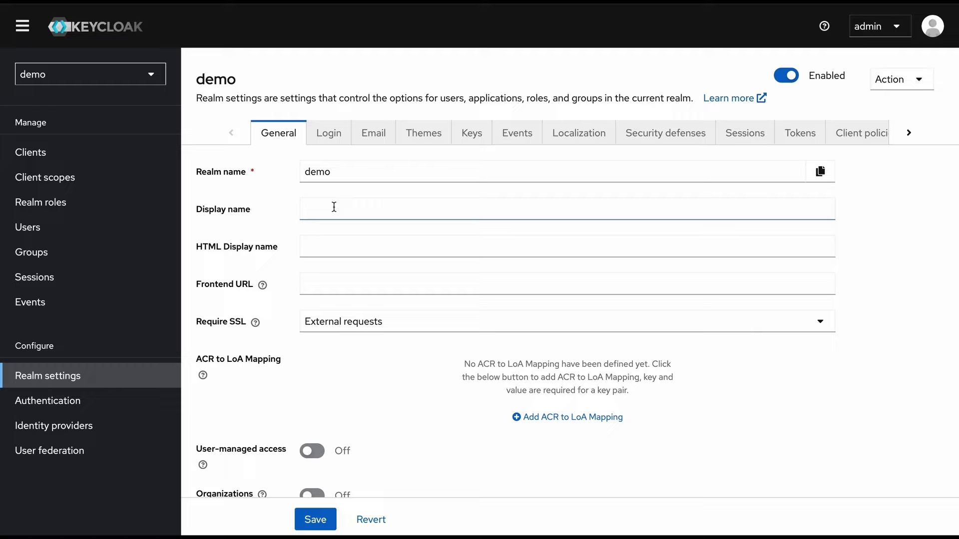
pyautogui.click(334, 207)
pyautogui.write('Demo Realm')
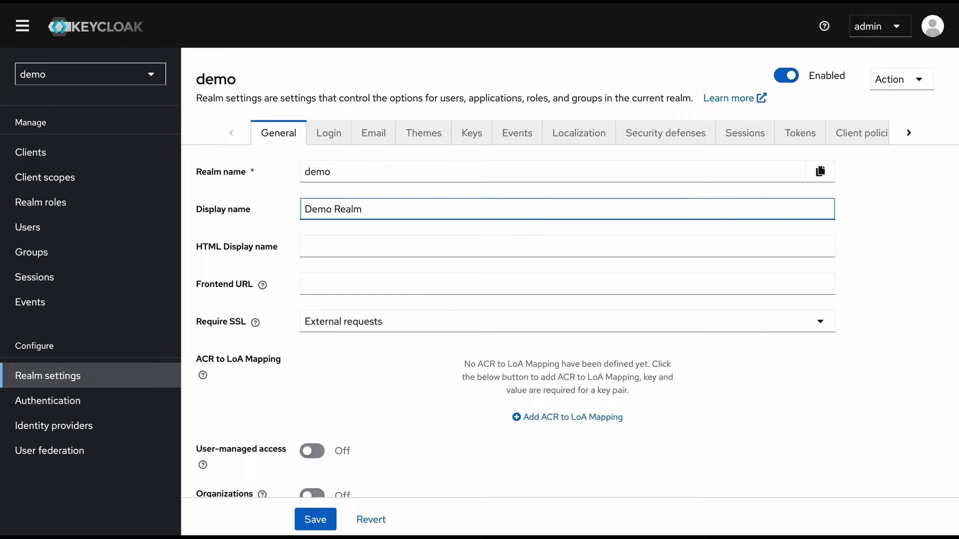
pyautogui.write(' Display Name')
pyautogui.click(310, 520)
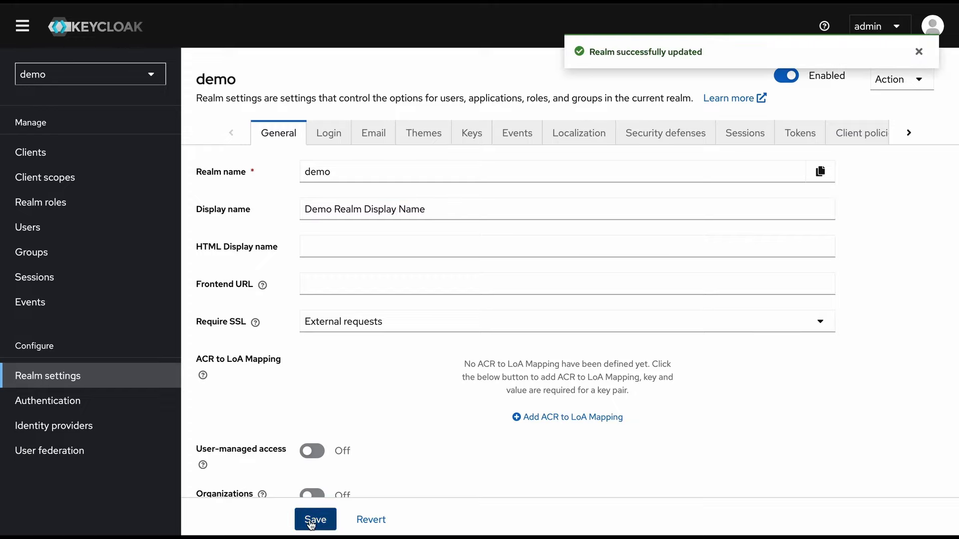
pyautogui.click(58, 154)
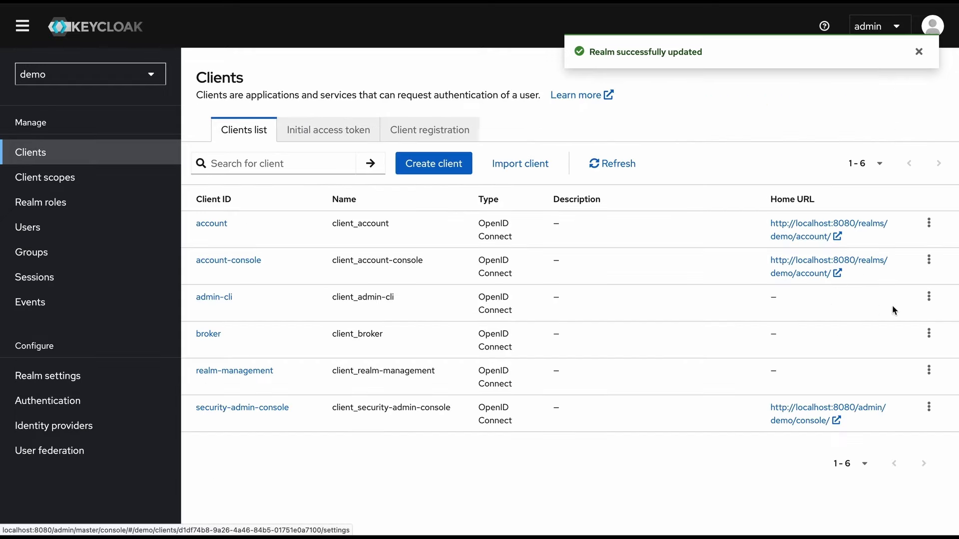
pyautogui.click(829, 224)
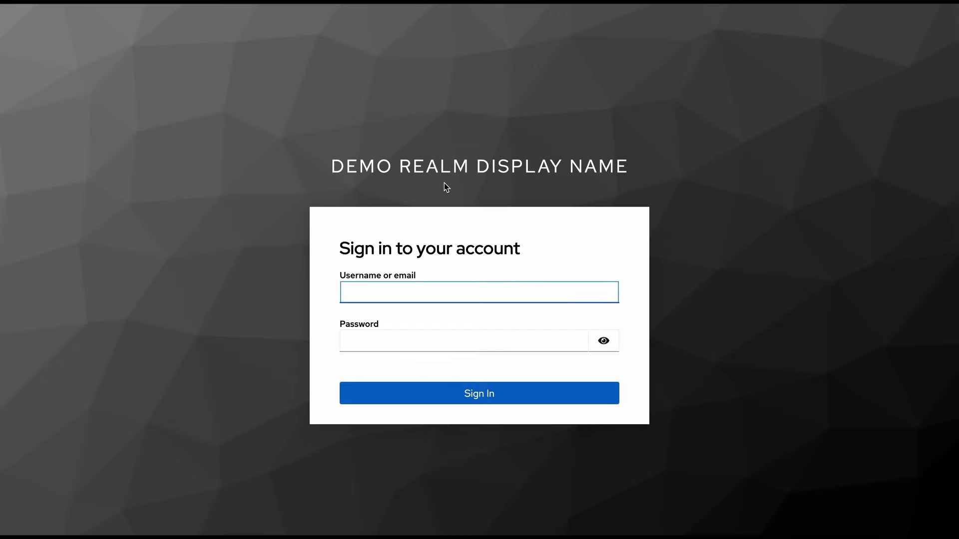
# Check the sign-in heading reads DEMO REALM DISPLAY NAME, then close the tab to return
pyautogui.moveTo(629, 166); pyautogui.dragTo(331, 169)
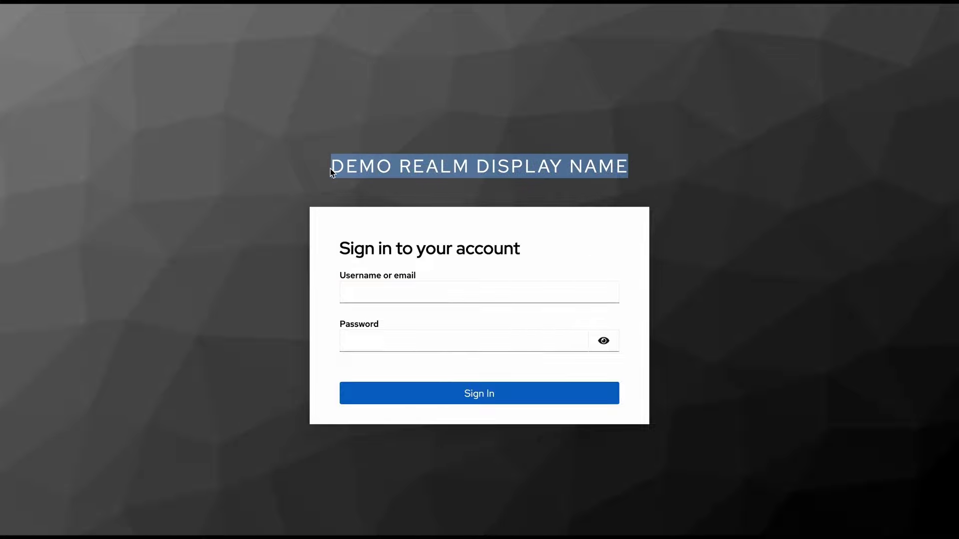
pyautogui.click(424, 140)
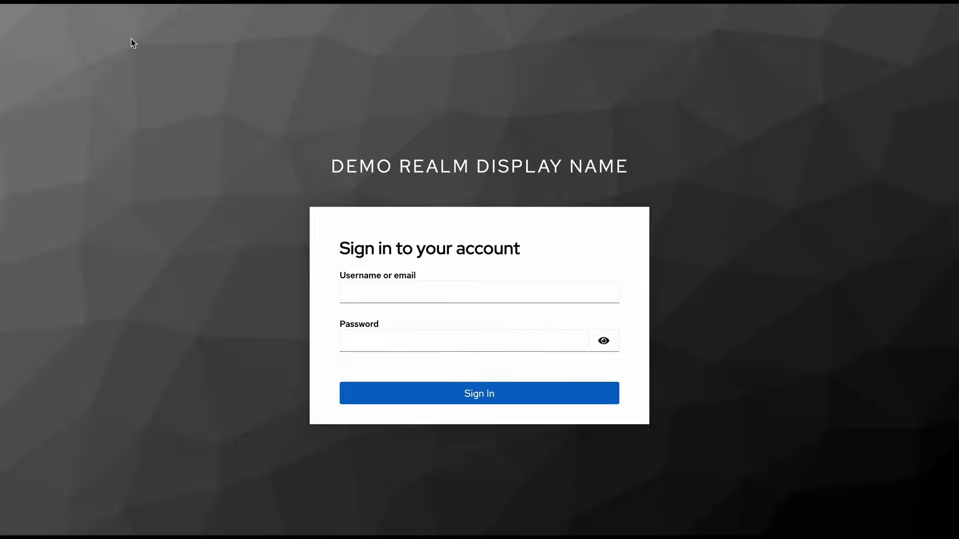
pyautogui.hotkey('ctrl', 'w')
# Reopen demo's General settings, confirm the saved display name, and scroll to the Endpoints links
pyautogui.click(55, 379)
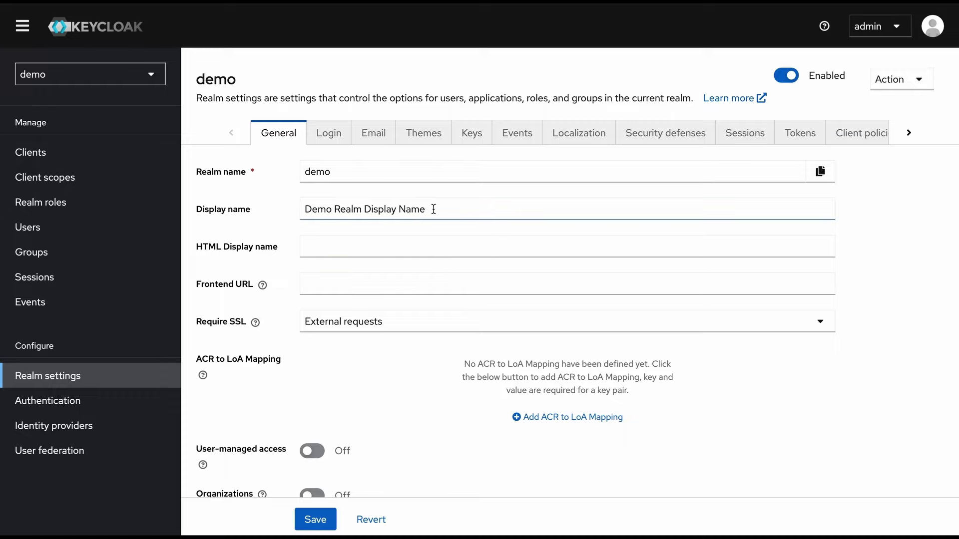
pyautogui.moveTo(433, 209); pyautogui.dragTo(303, 209)
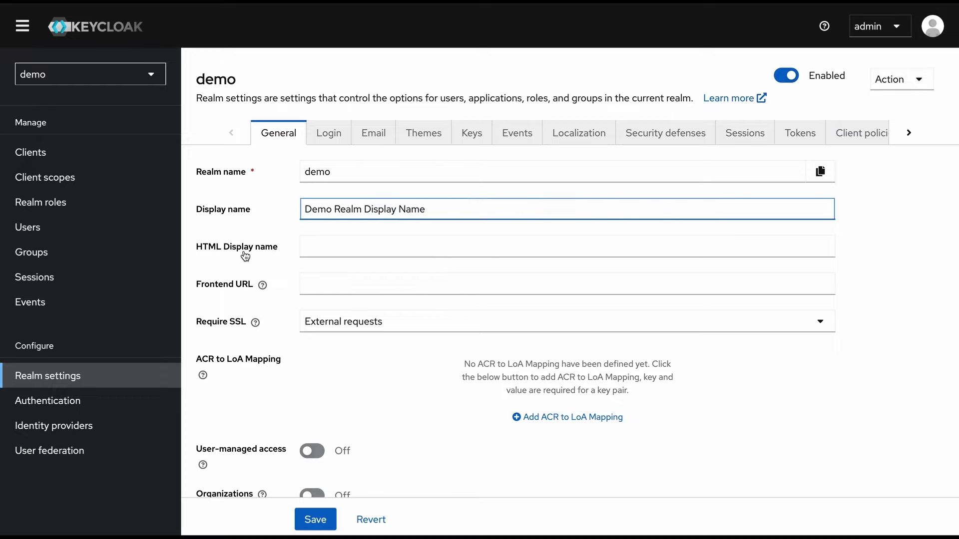
pyautogui.scroll(-3, 248, 392)
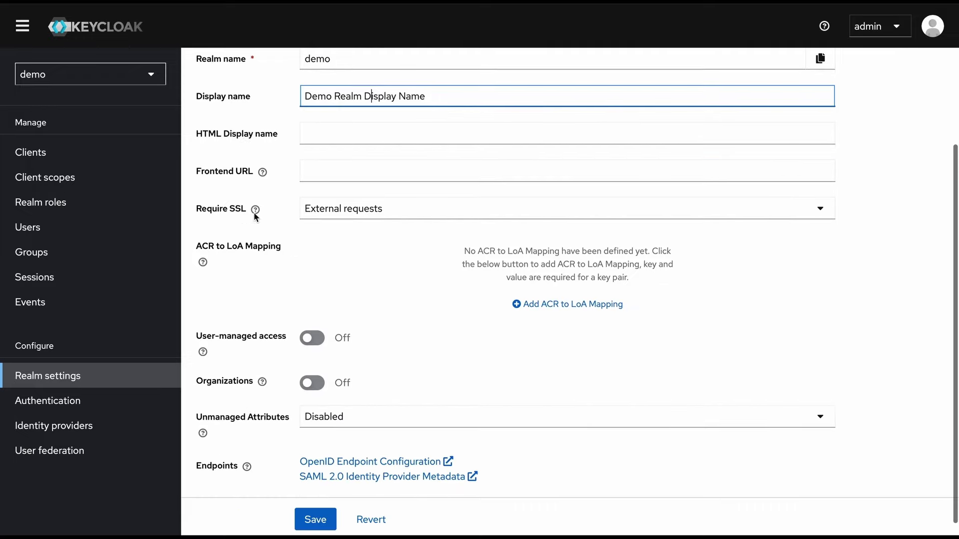
pyautogui.click(218, 374)
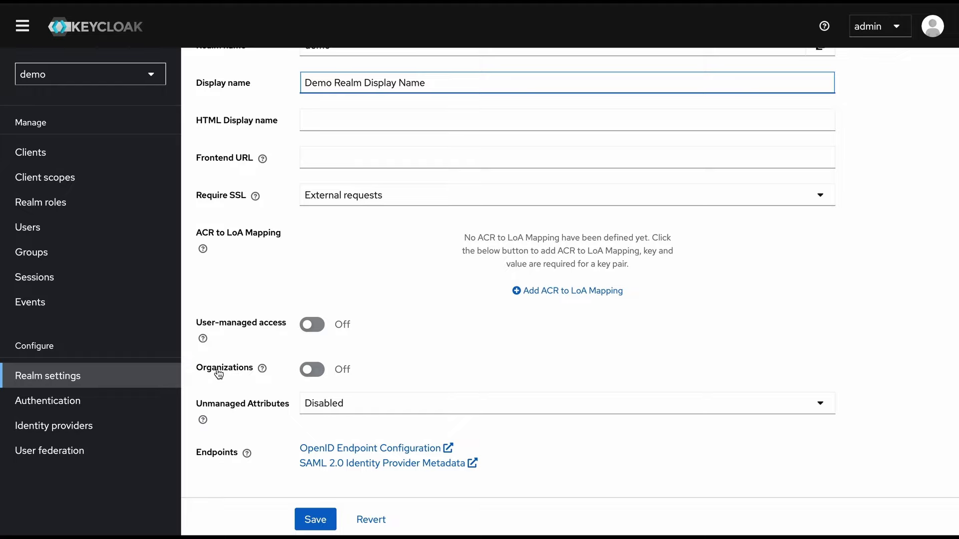
pyautogui.click(218, 455)
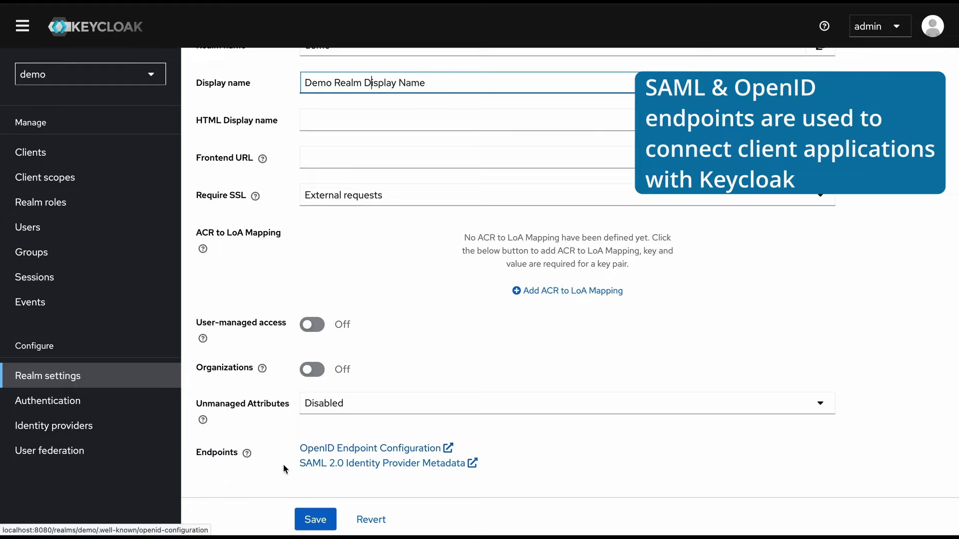
pyautogui.click(358, 449)
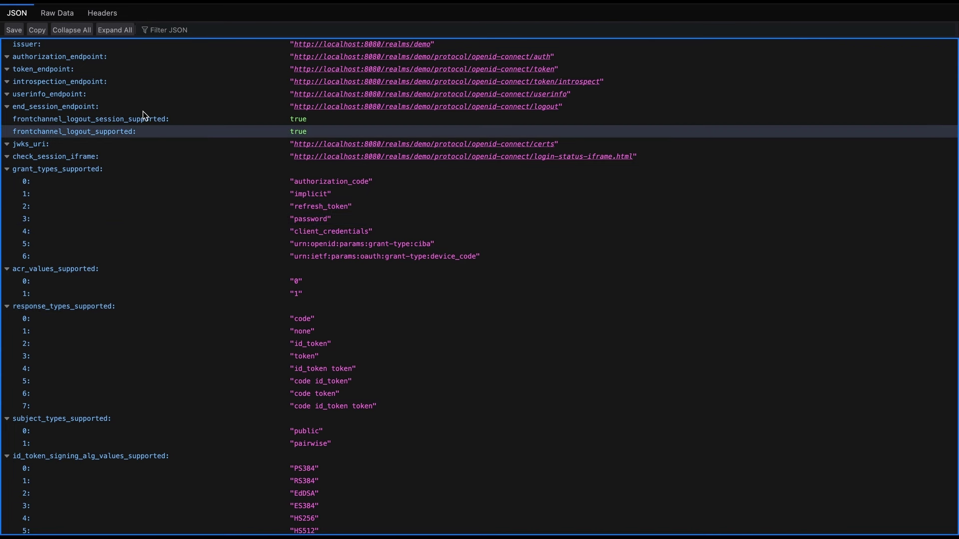
pyautogui.click(87, 1)
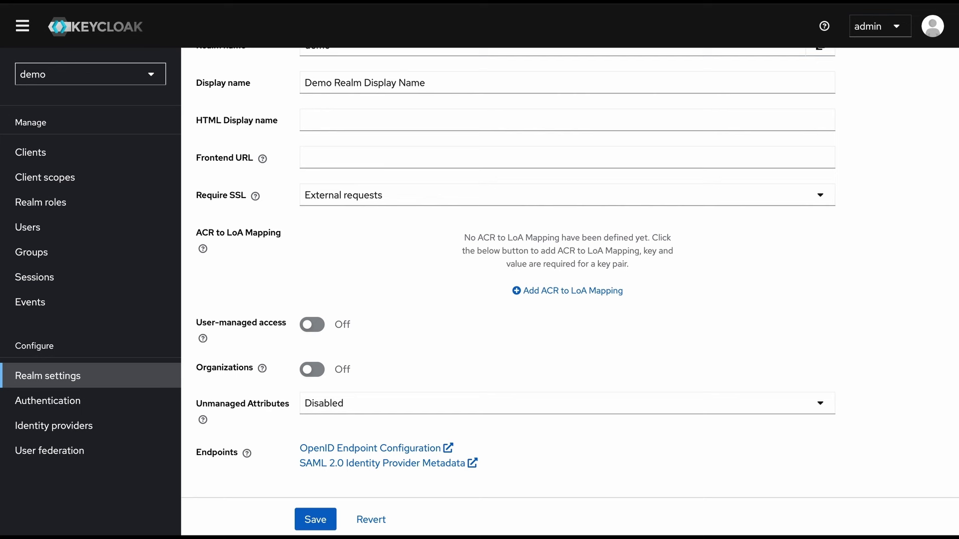
pyautogui.click(434, 462)
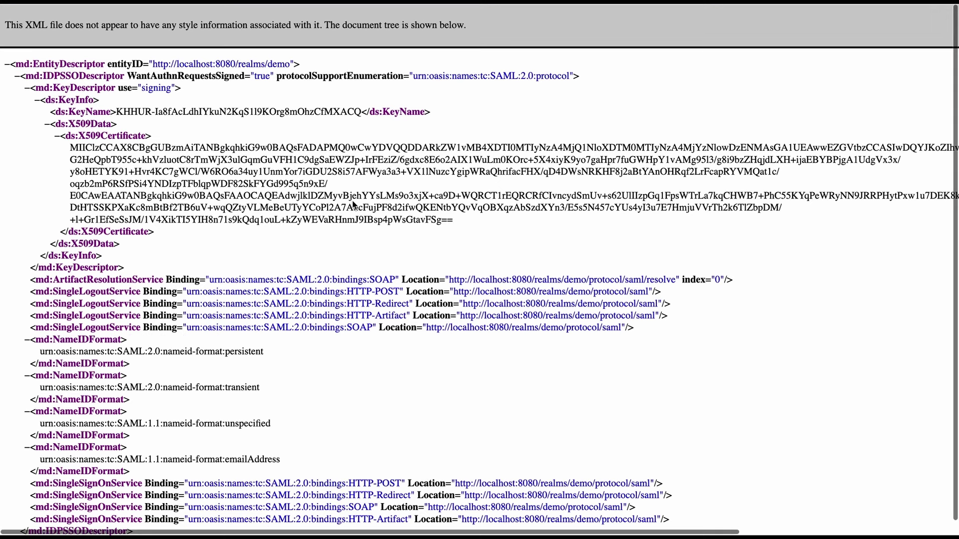
pyautogui.hotkey('ctrl', 'w')
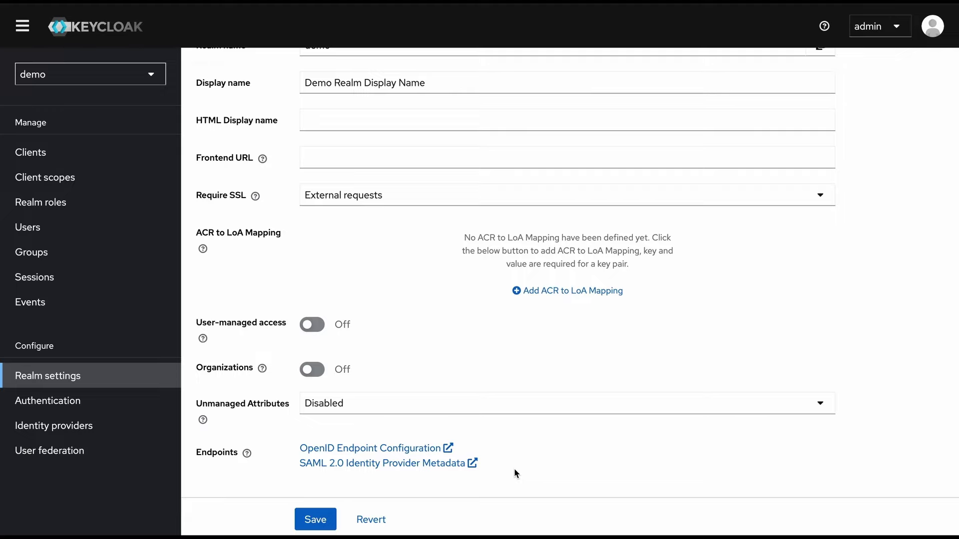
pyautogui.scroll(3, 514, 469)
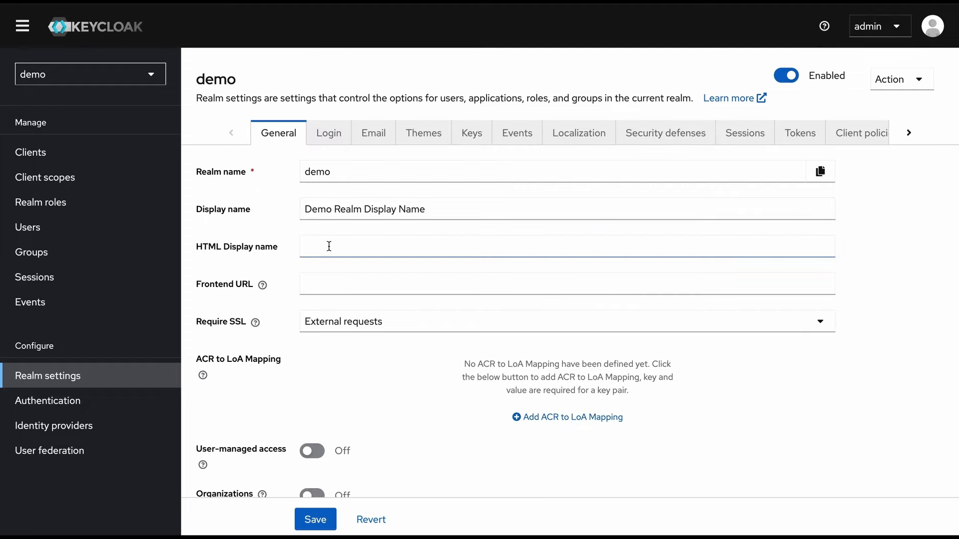
# Review the demo realm's Login tab toggles, where only Login with email is on
pyautogui.click(334, 139)
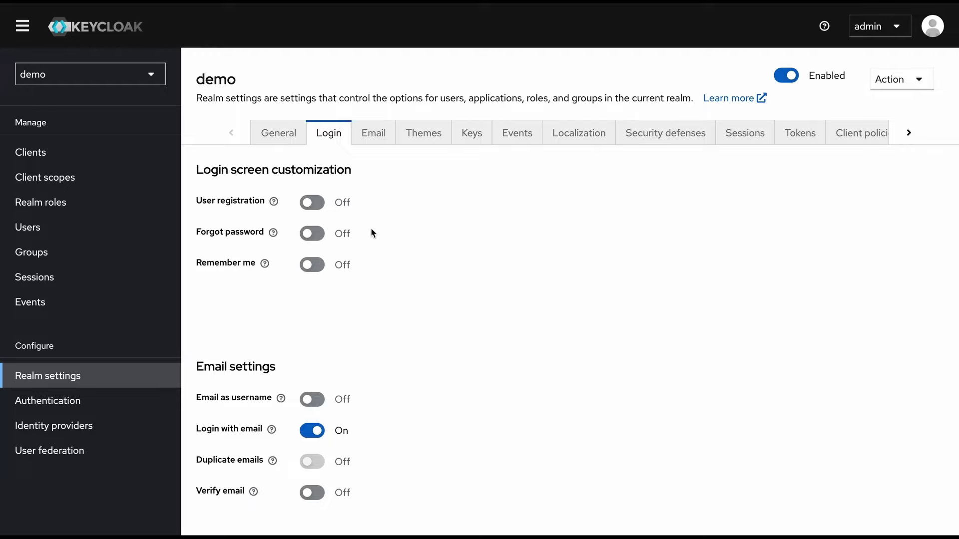
pyautogui.scroll(-1, 386, 267)
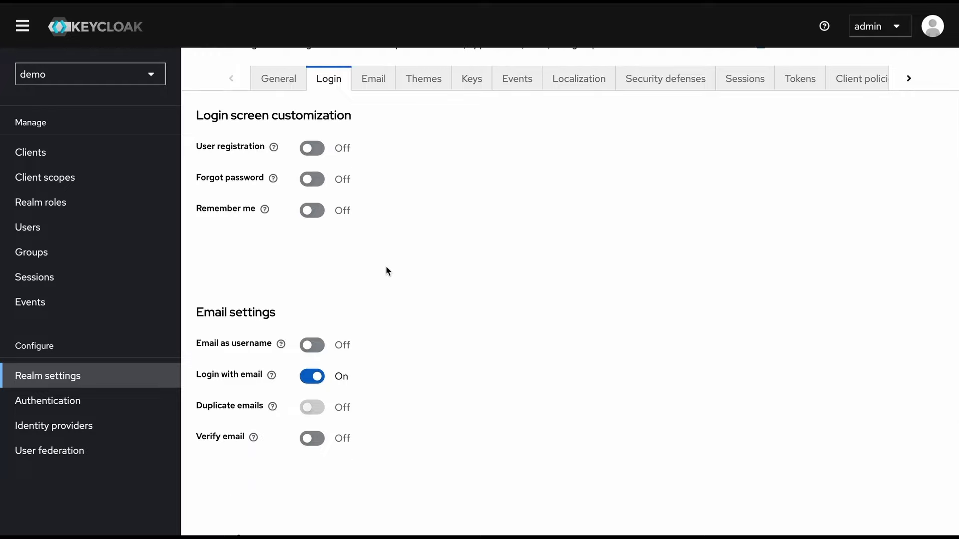
pyautogui.scroll(-1, 385, 270)
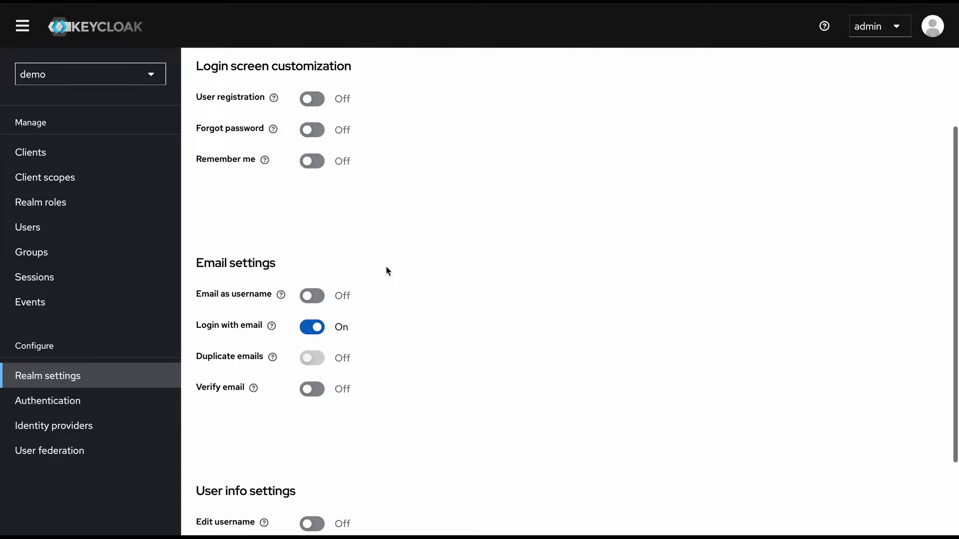
pyautogui.scroll(-1, 386, 267)
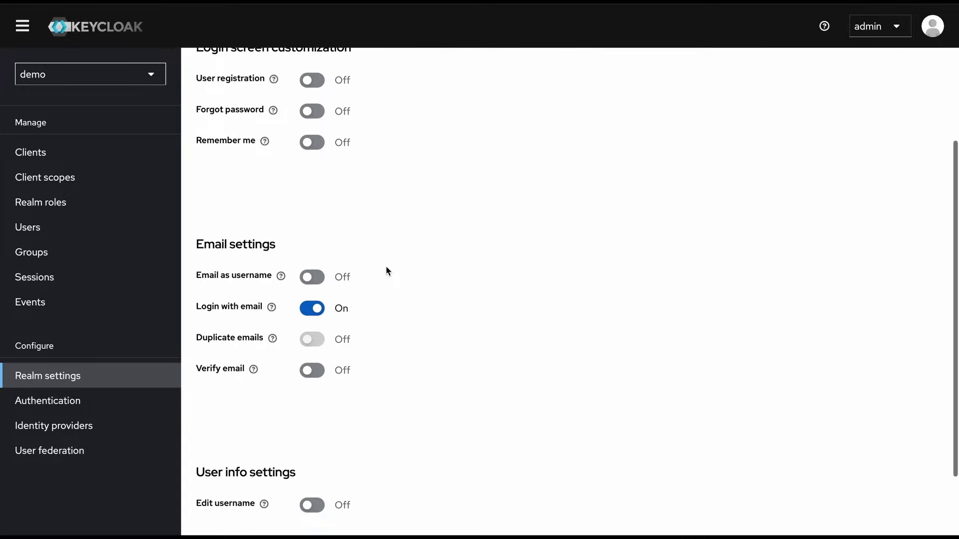
pyautogui.scroll(-2, 386, 270)
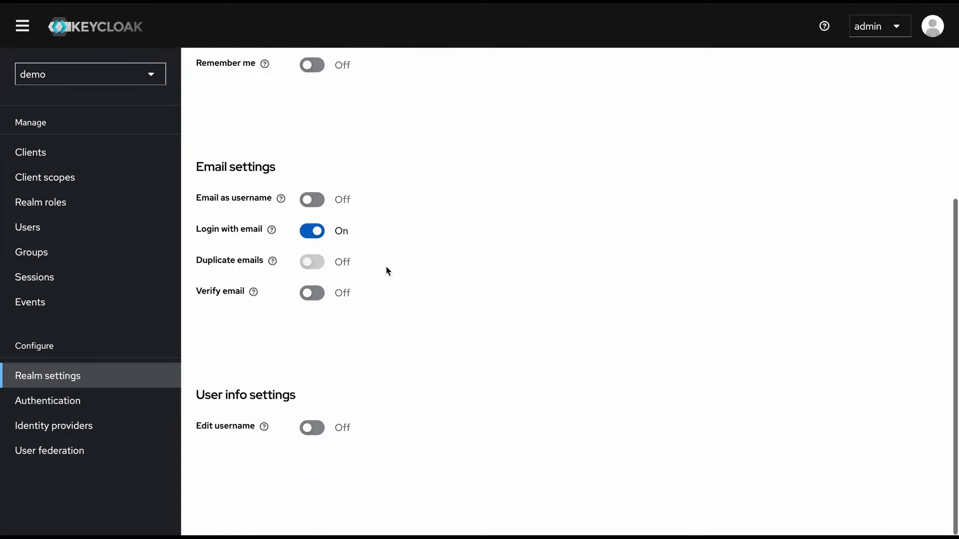
pyautogui.scroll(4, 408, 212)
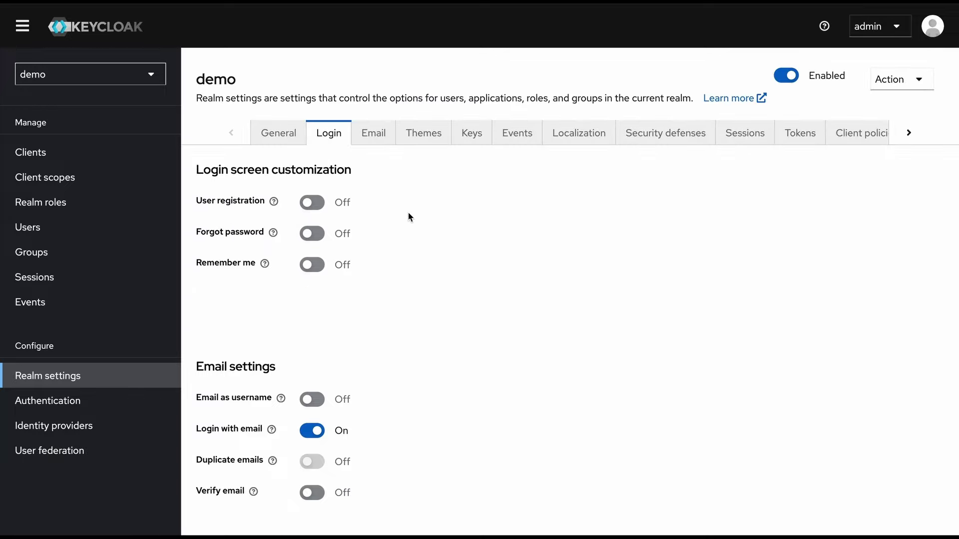
pyautogui.click(376, 140)
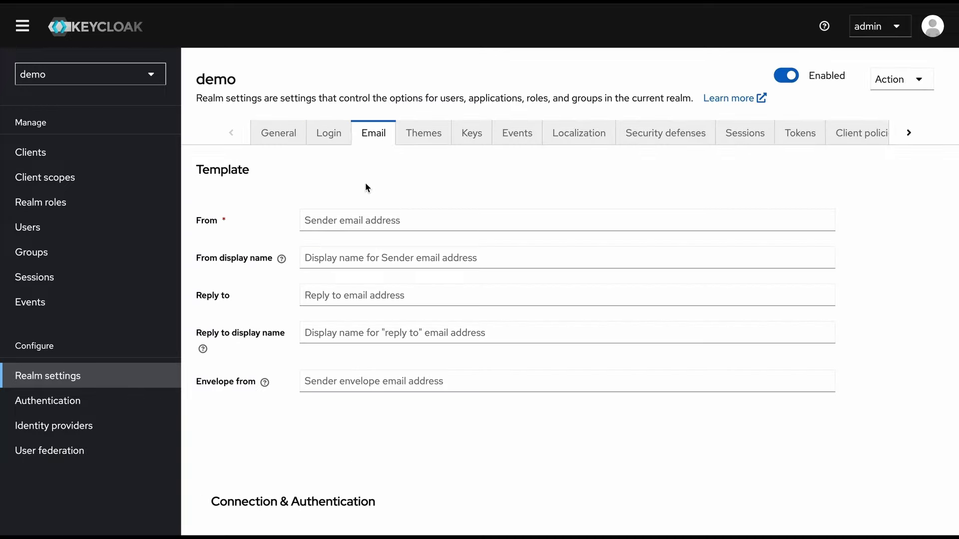
pyautogui.scroll(-1, 368, 187)
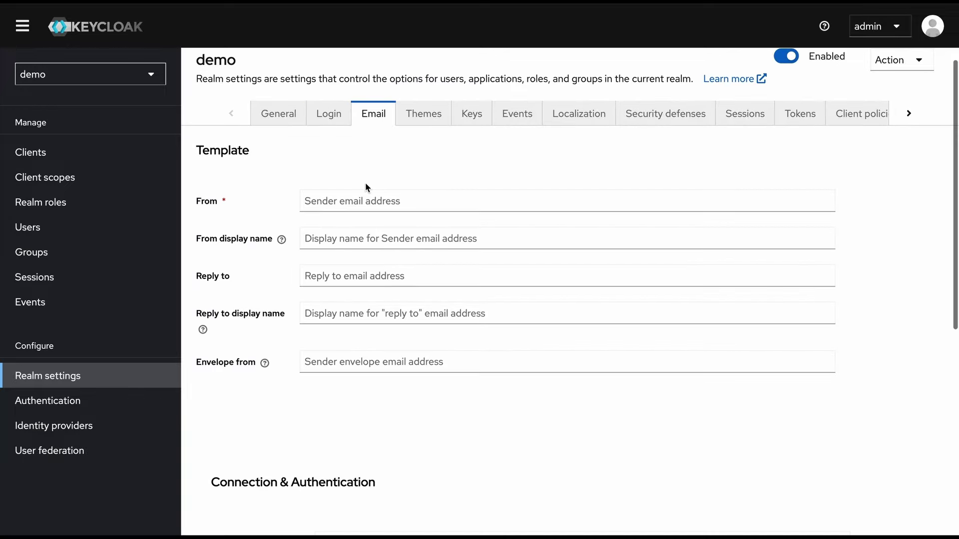
pyautogui.scroll(-7, 367, 187)
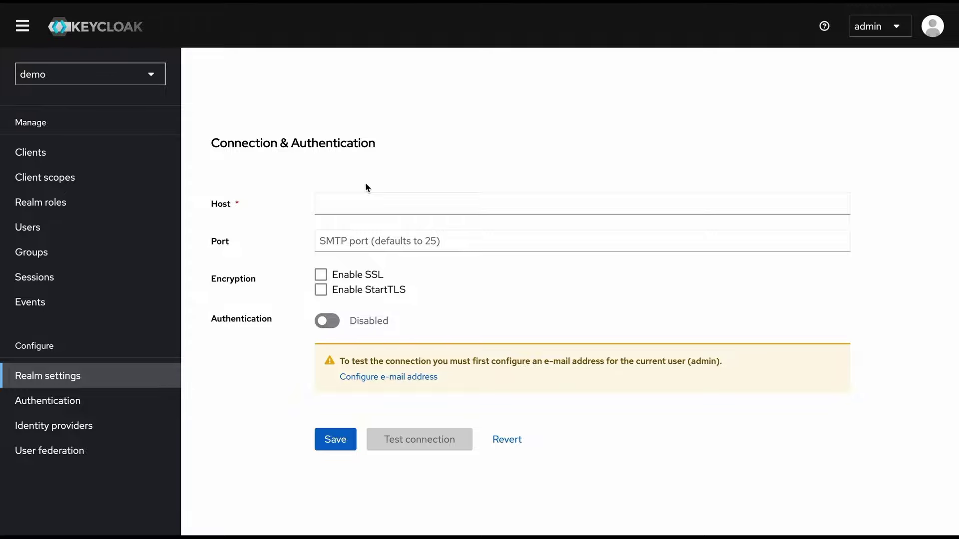
pyautogui.scroll(5, 366, 187)
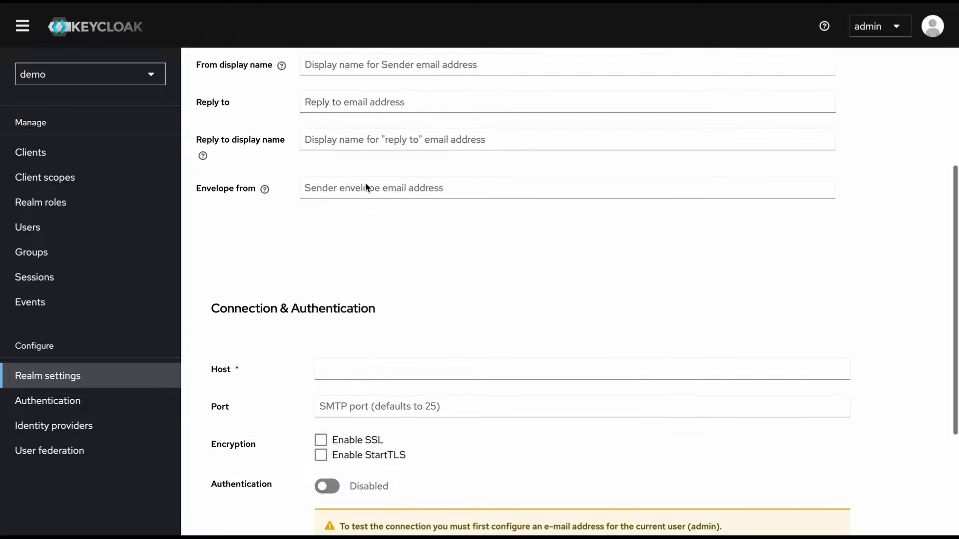
pyautogui.scroll(2, 366, 187)
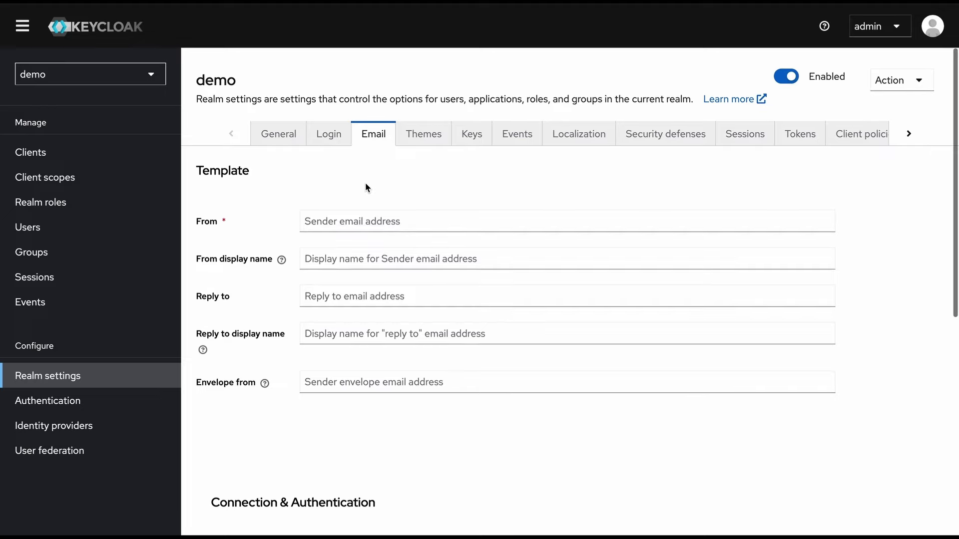
# Browse the Themes tab's Login theme options twice without choosing one
pyautogui.click(422, 144)
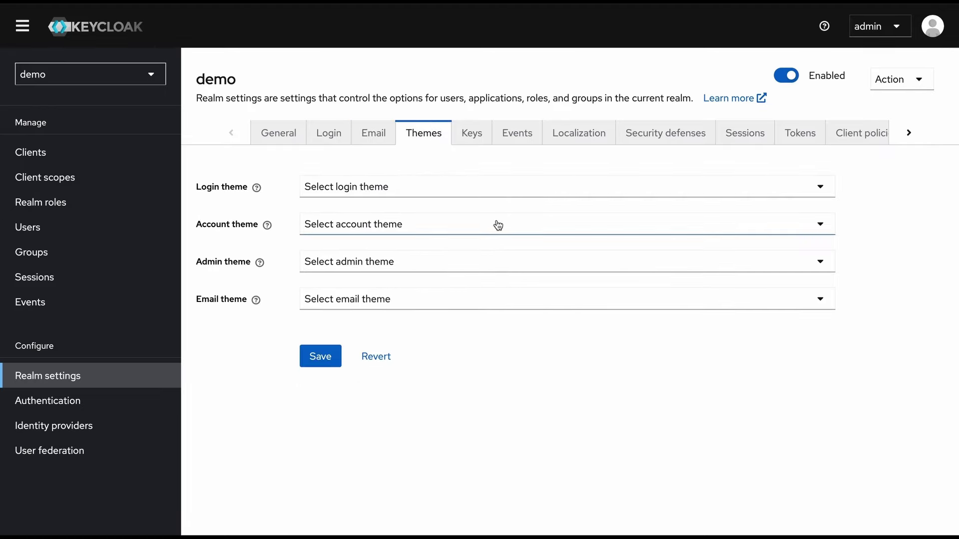
pyautogui.click(502, 194)
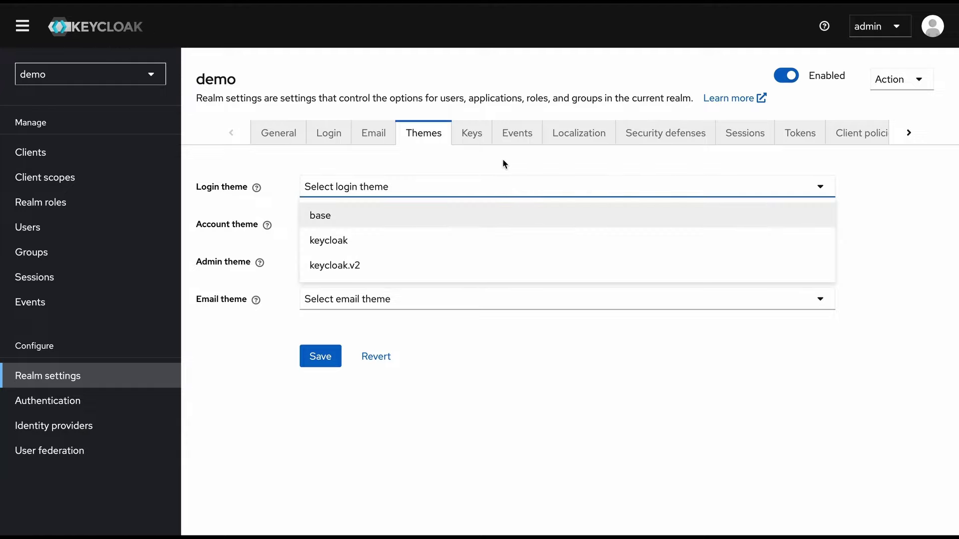
pyautogui.click(462, 345)
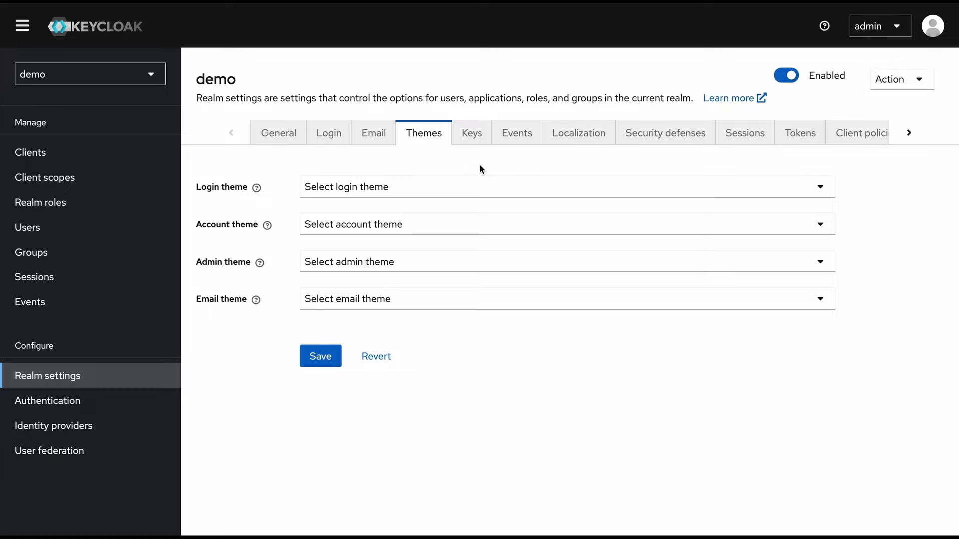
pyautogui.click(468, 193)
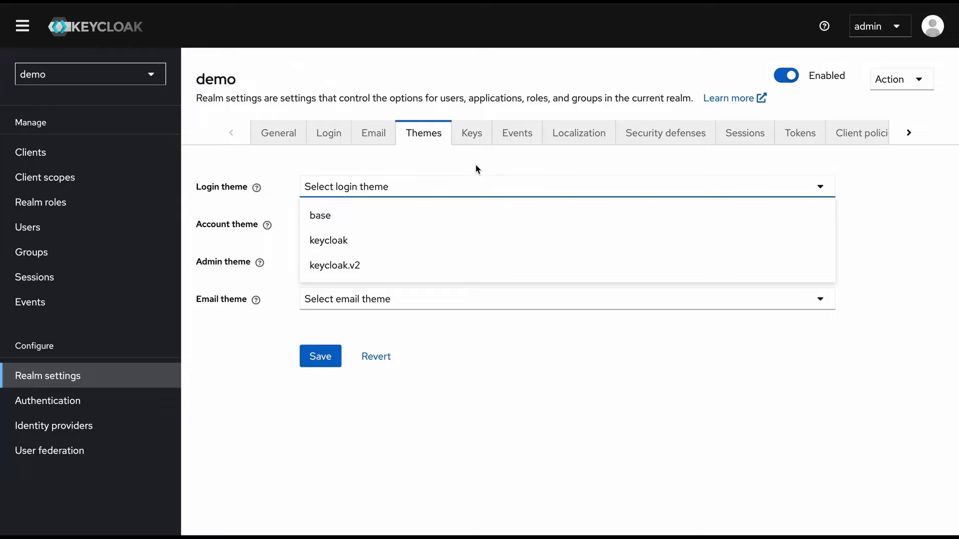
pyautogui.click(477, 169)
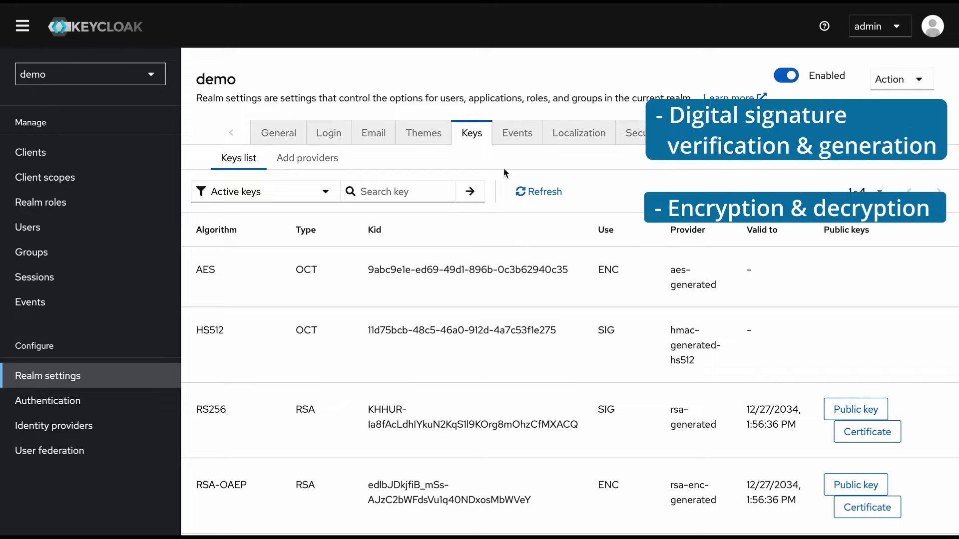
# List the key providers (rsa-generated, hmac-generated-hs512, aes-generated, rsa-enc-generated), then bring up Events settings
pyautogui.scroll(-1, 504, 168)
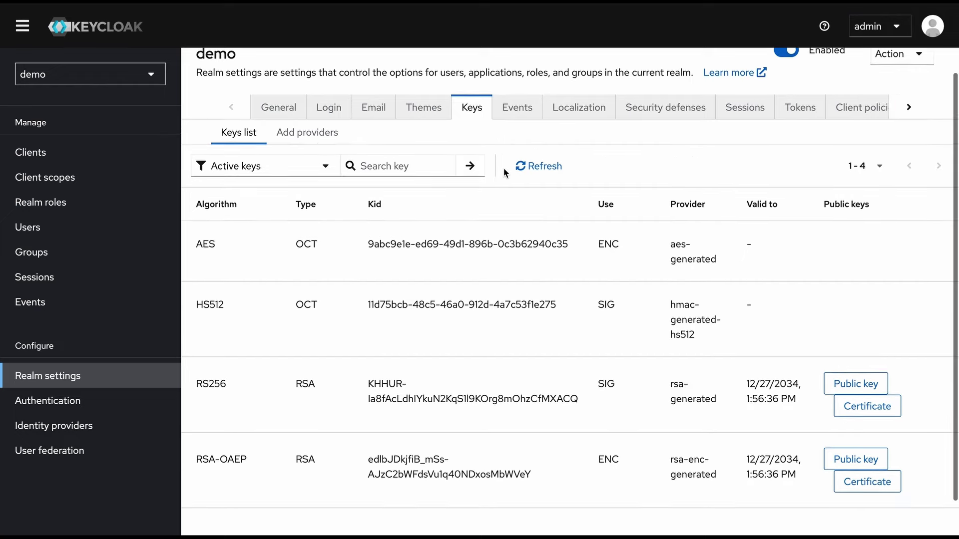
pyautogui.scroll(1, 504, 168)
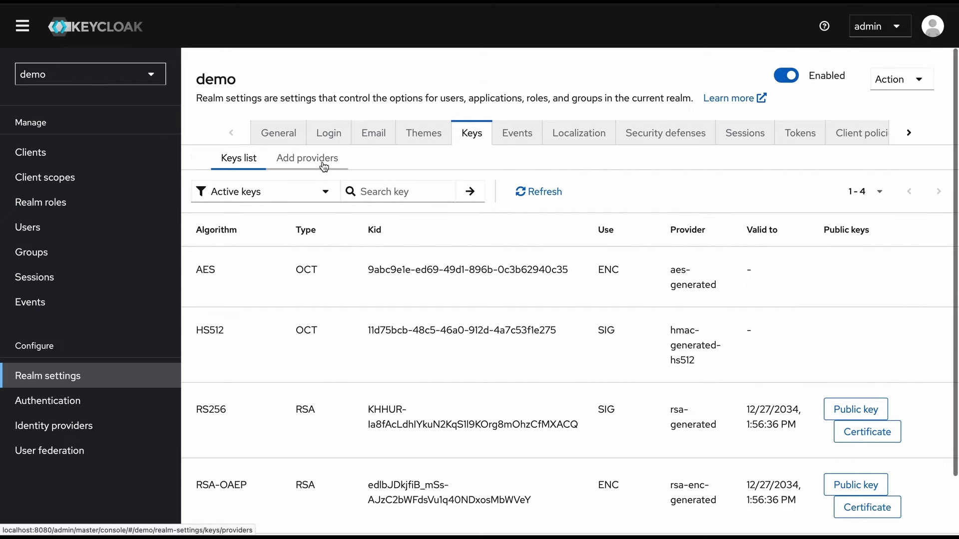
pyautogui.click(323, 164)
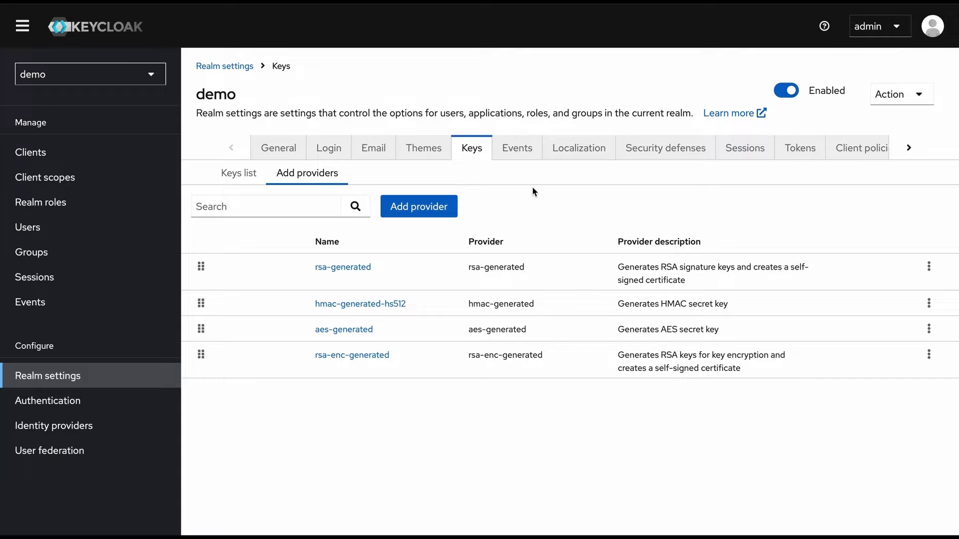
pyautogui.click(522, 150)
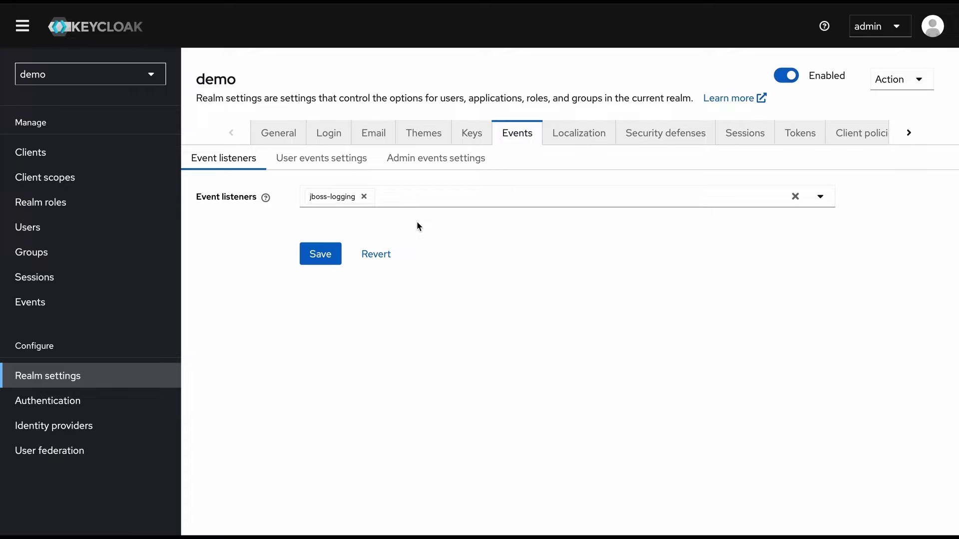
# Turn on saving of user events with a 30-minute expiration and save the settings
pyautogui.click(330, 159)
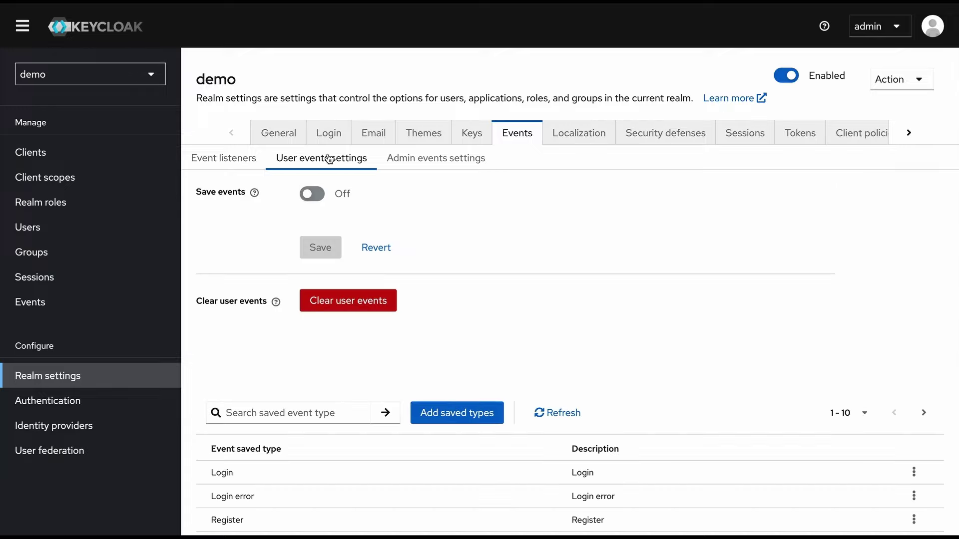
pyautogui.click(313, 194)
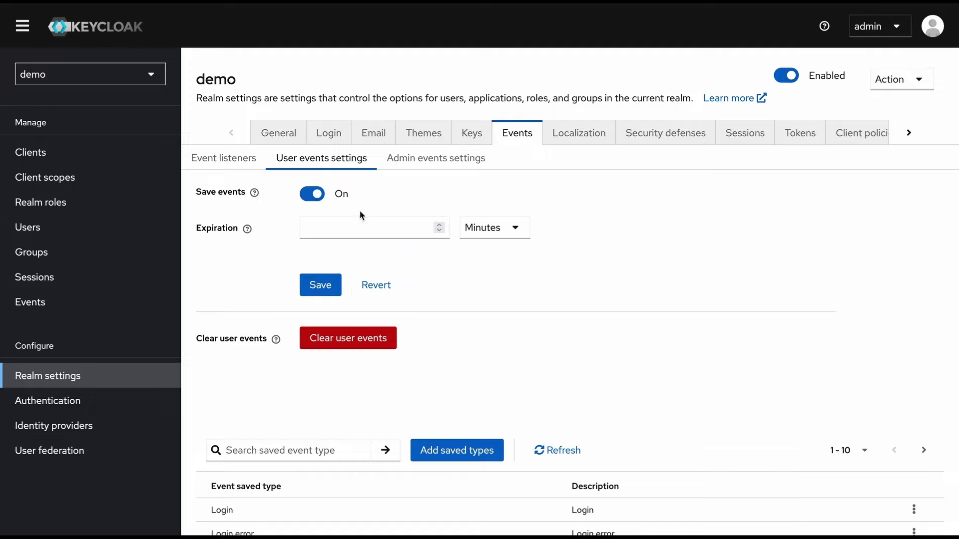
pyautogui.click(402, 226)
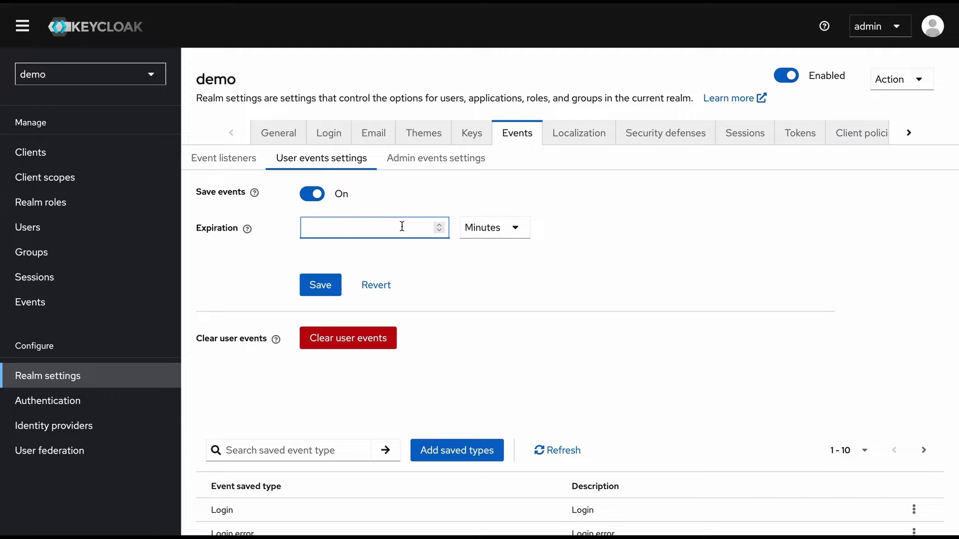
pyautogui.write('30')
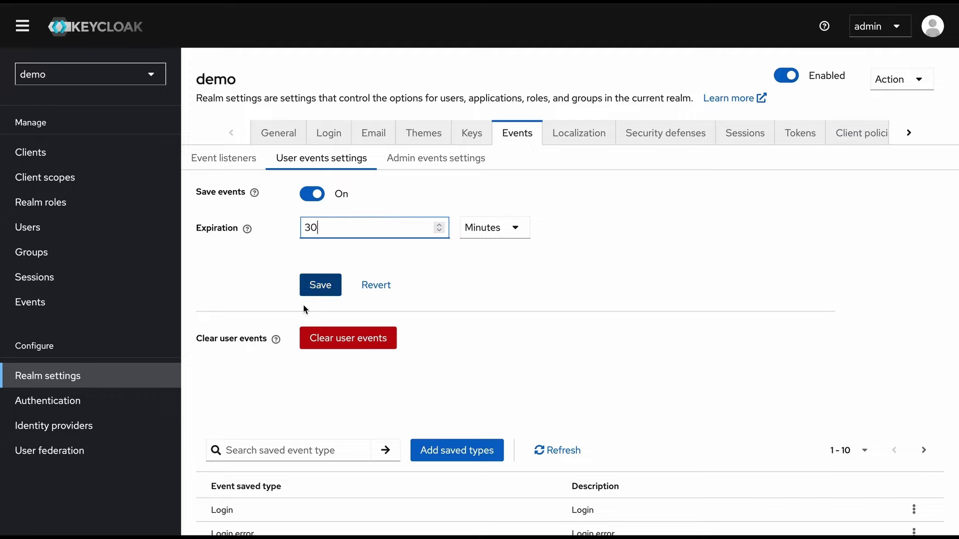
pyautogui.click(325, 289)
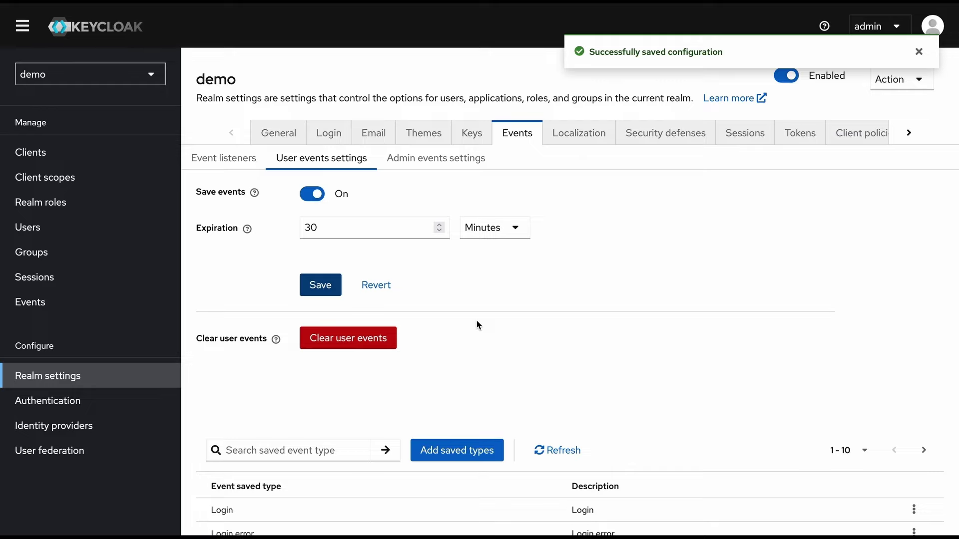
# Save admin events with representation and a 30-minute expiration, then view the empty Events list
pyautogui.click(441, 161)
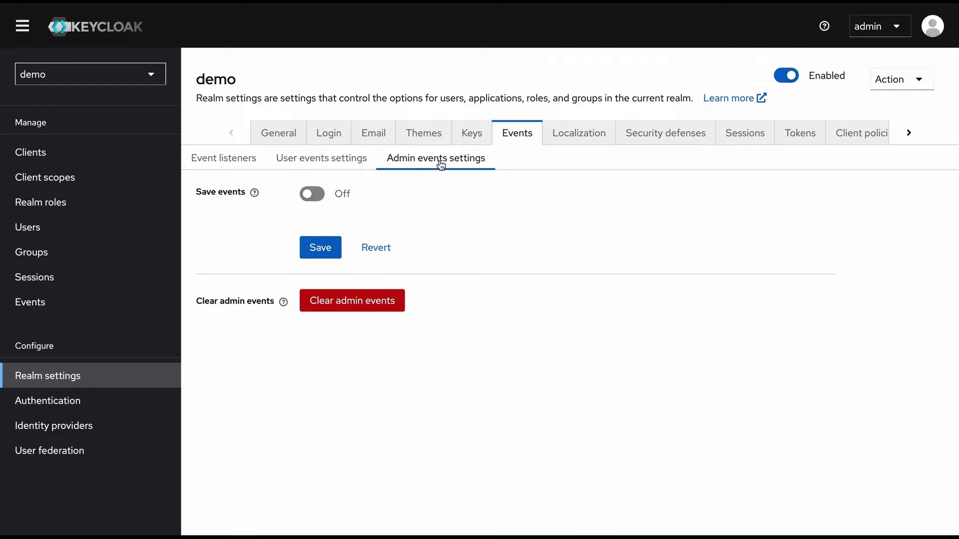
pyautogui.click(309, 196)
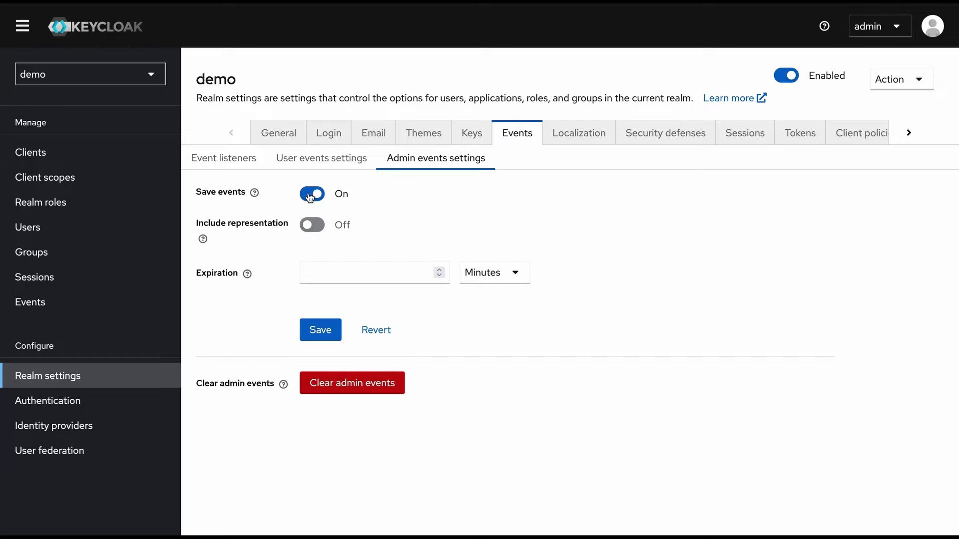
pyautogui.click(320, 230)
pyautogui.click(399, 275)
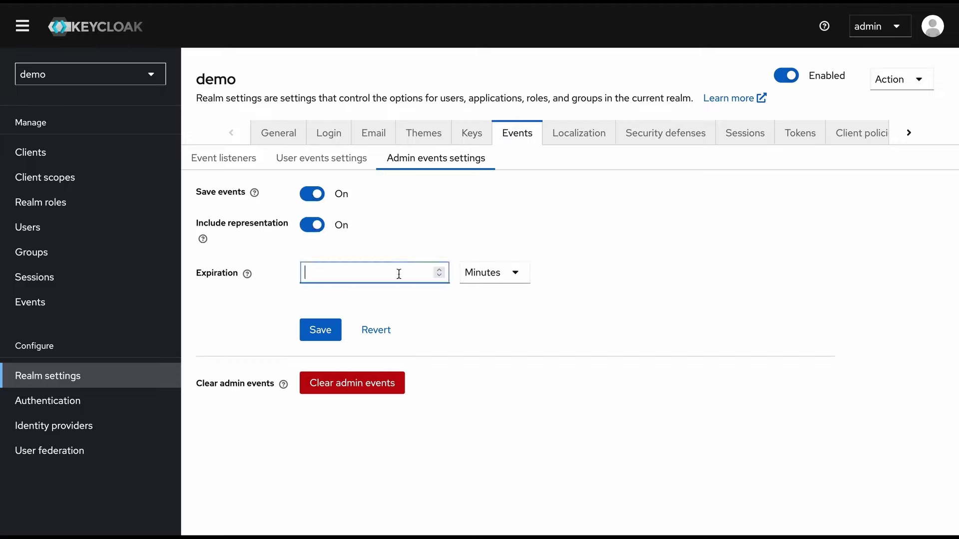
pyautogui.write('30')
pyautogui.click(334, 333)
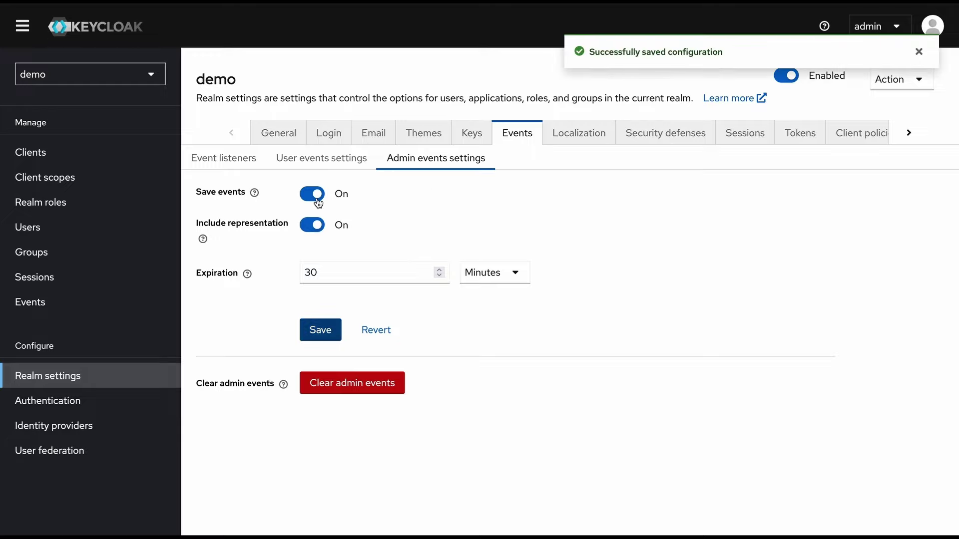
pyautogui.click(52, 308)
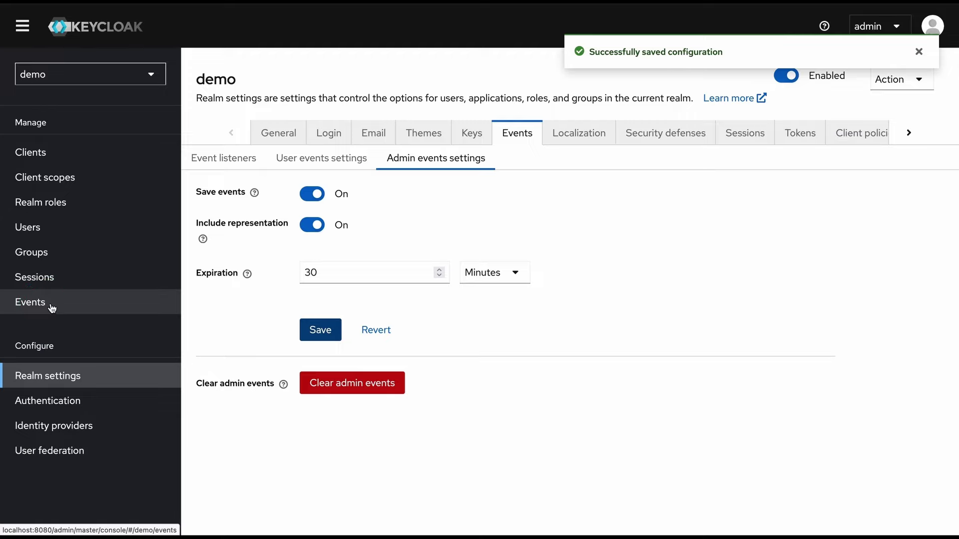
pyautogui.click(51, 308)
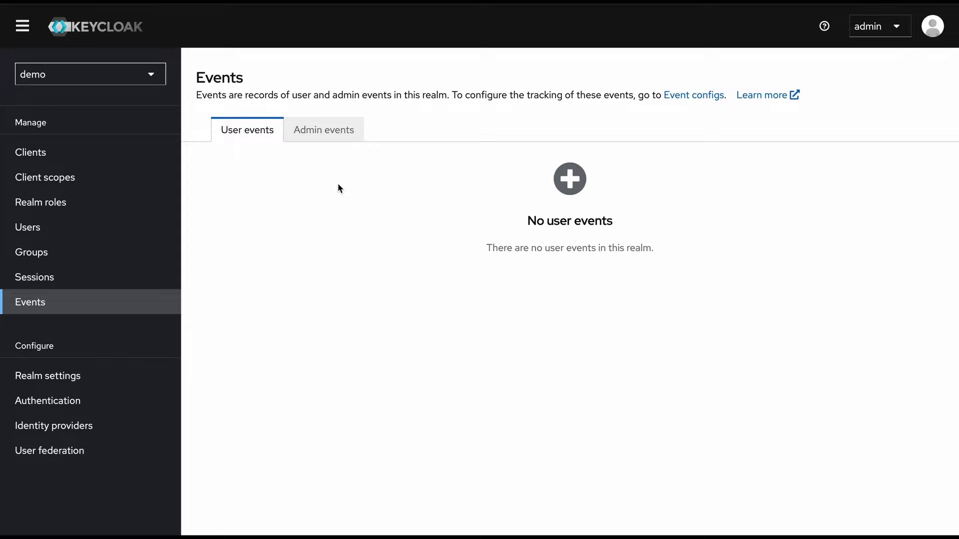
pyautogui.click(324, 130)
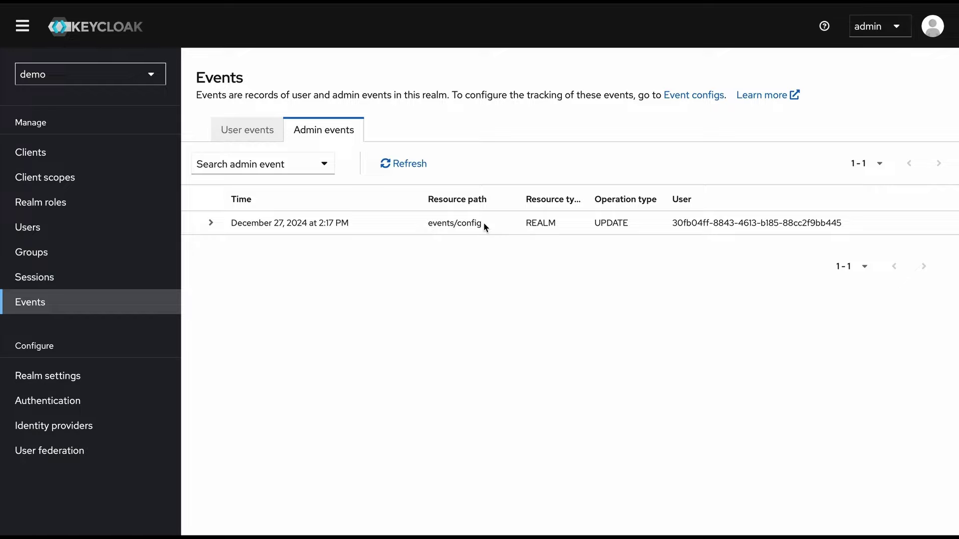
pyautogui.click(210, 223)
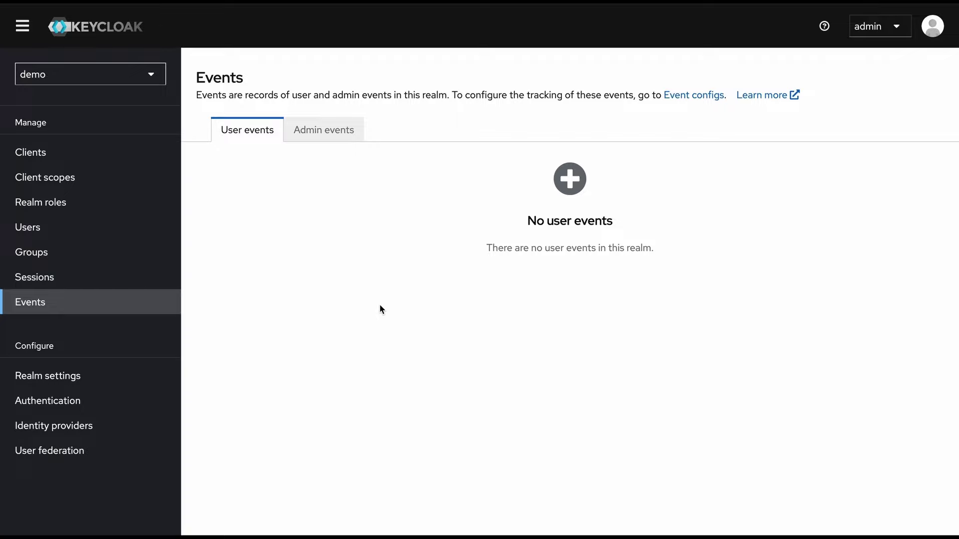
# Open the demo realm's Localization settings and turn on internationalization
pyautogui.click(47, 375)
pyautogui.click(516, 132)
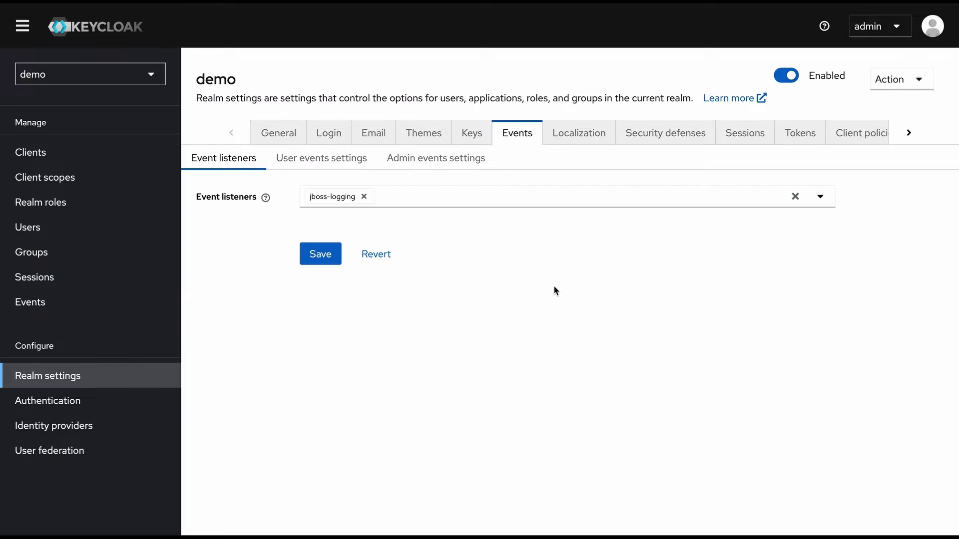
pyautogui.click(588, 144)
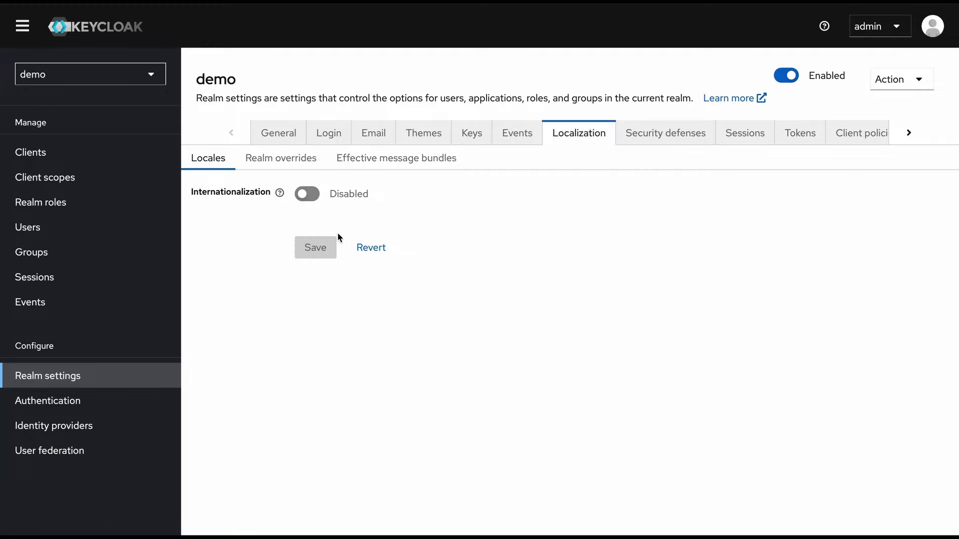
pyautogui.click(307, 194)
# Review the supported locales, then view Realm overrides and the Effective message bundles search
pyautogui.click(414, 229)
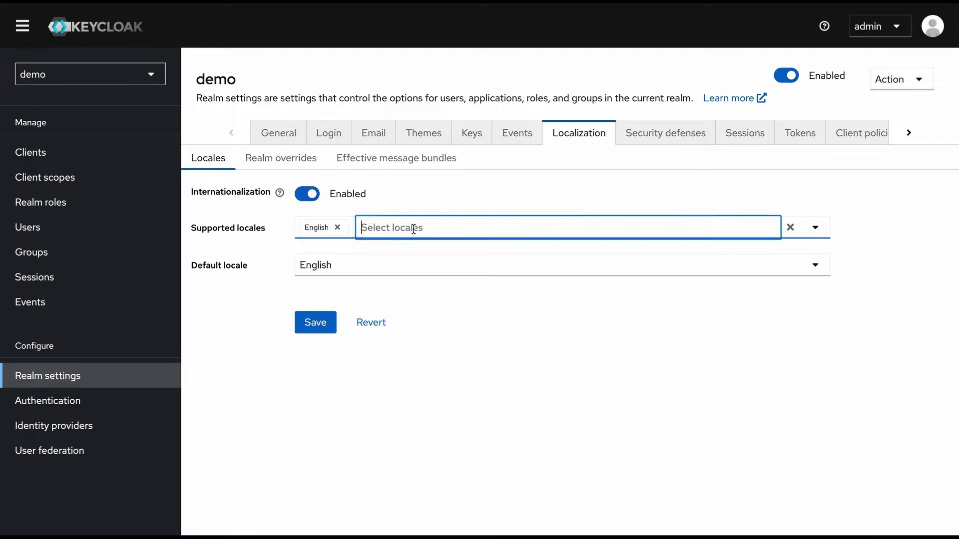
pyautogui.scroll(-5, 398, 330)
pyautogui.scroll(-2, 394, 349)
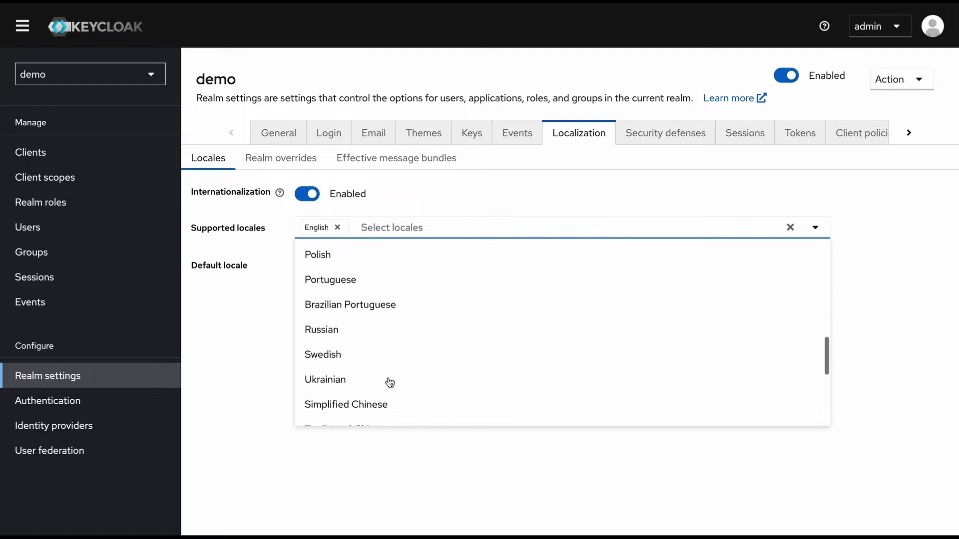
pyautogui.scroll(1, 389, 400)
pyautogui.click(393, 474)
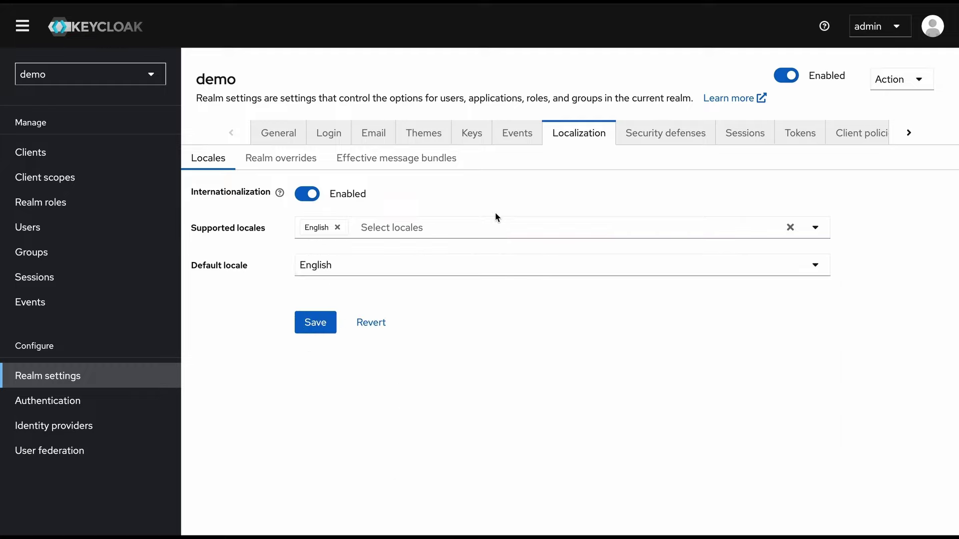
pyautogui.click(272, 159)
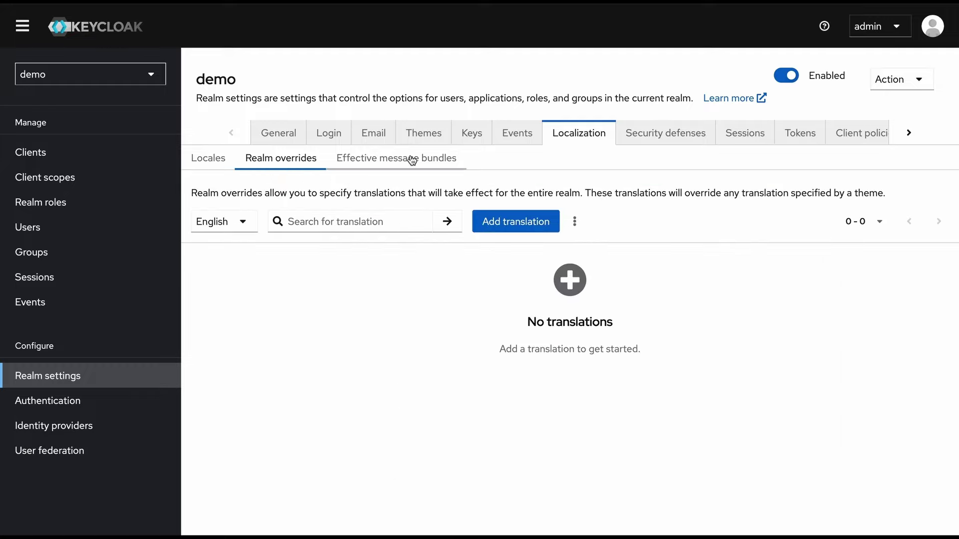
pyautogui.click(412, 160)
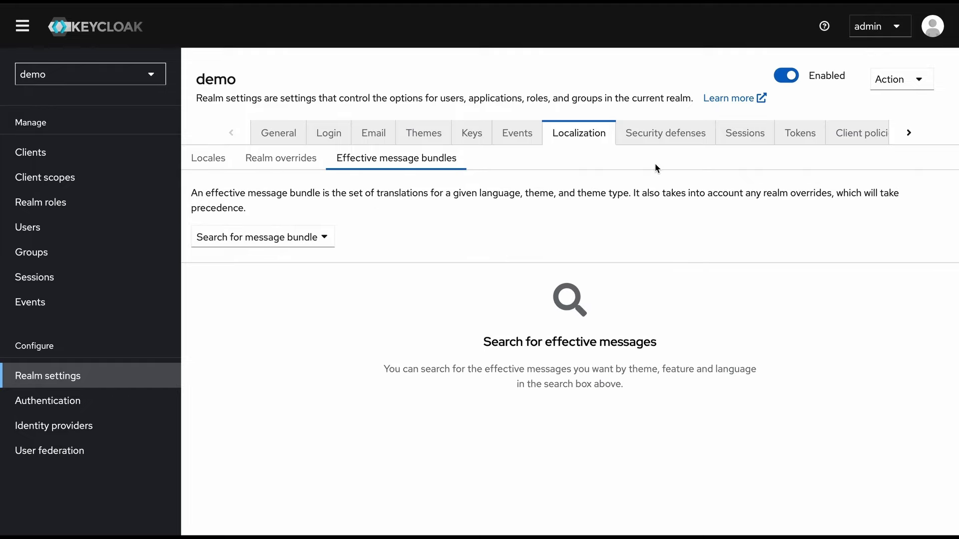
# Under Security defenses, set Brute Force Mode to Lockout temporarily, then show the Sessions settings
pyautogui.click(668, 144)
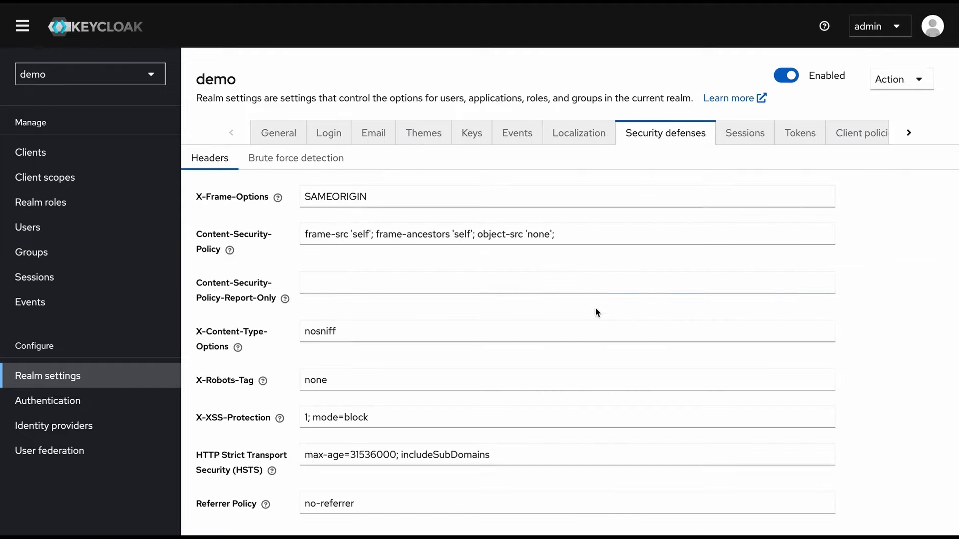
pyautogui.scroll(-1, 595, 310)
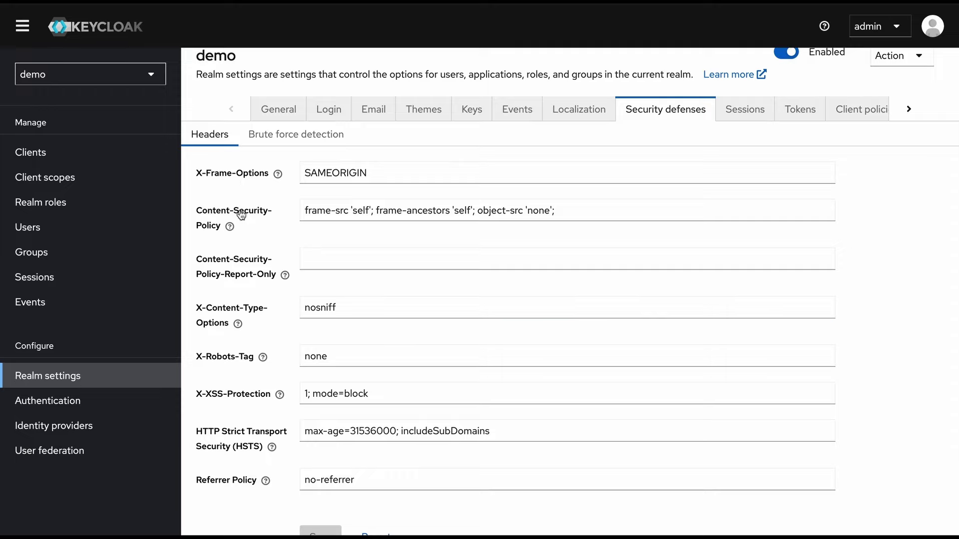
pyautogui.scroll(-2, 249, 308)
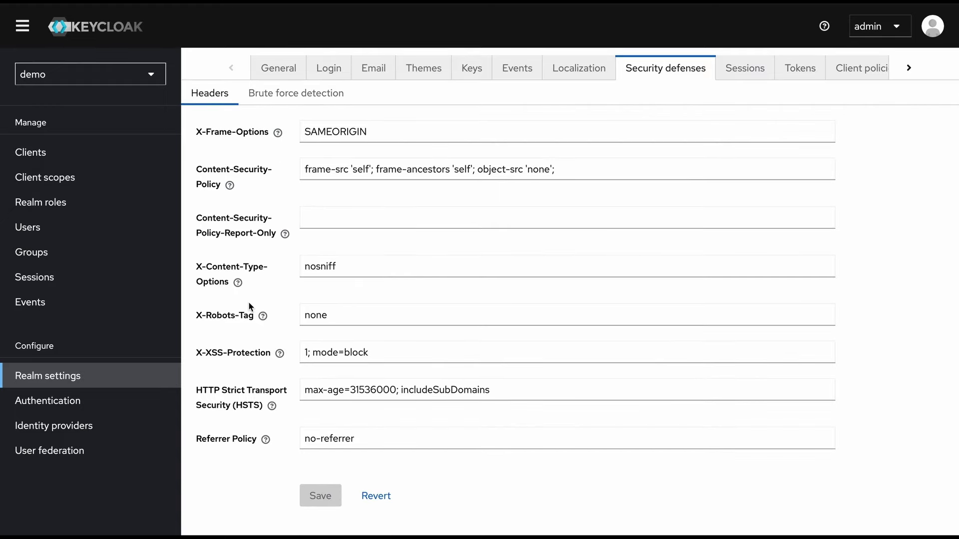
pyautogui.scroll(2, 250, 307)
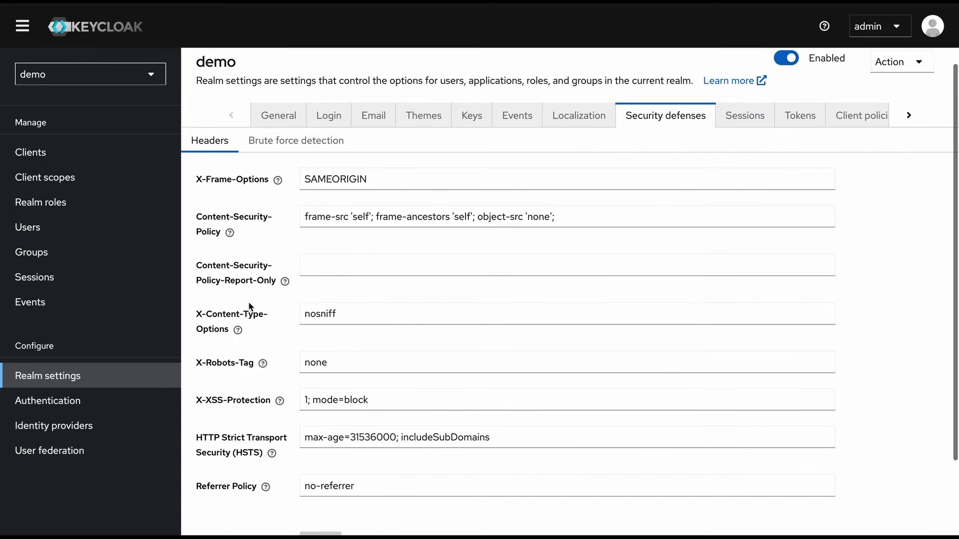
pyautogui.click(302, 145)
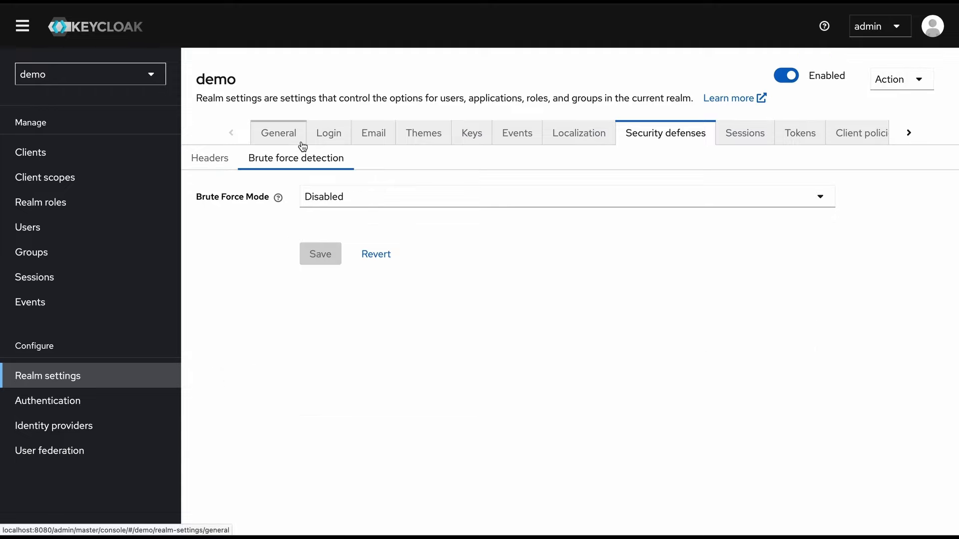
pyautogui.click(368, 197)
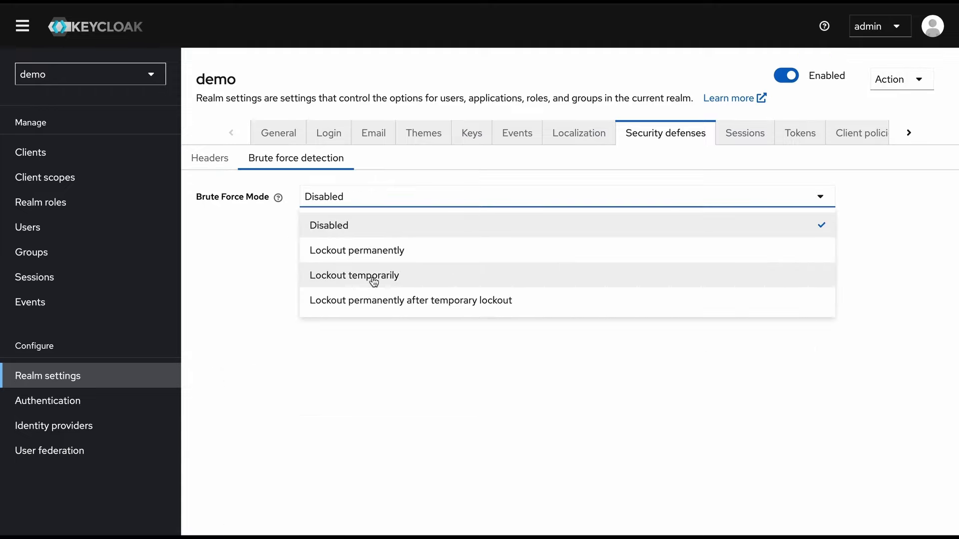
pyautogui.click(372, 281)
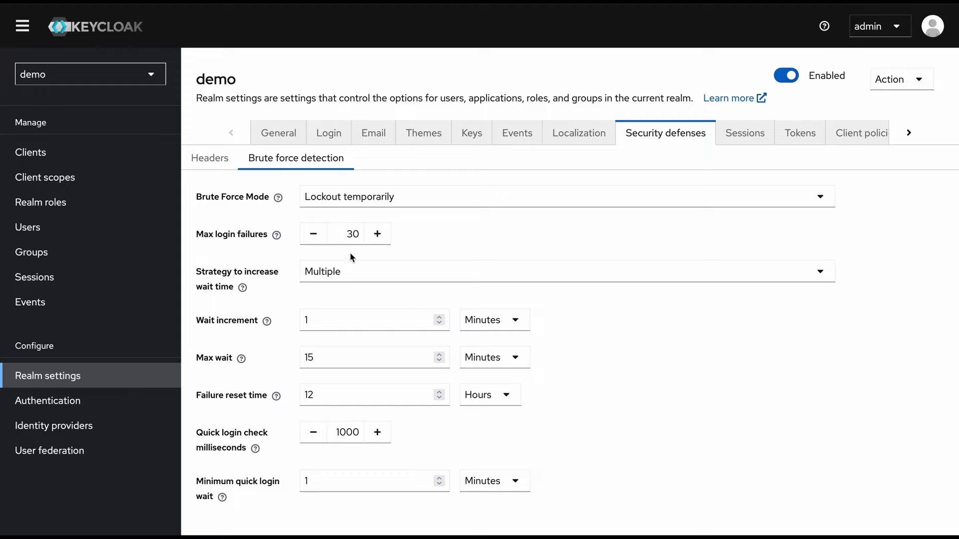
pyautogui.click(744, 144)
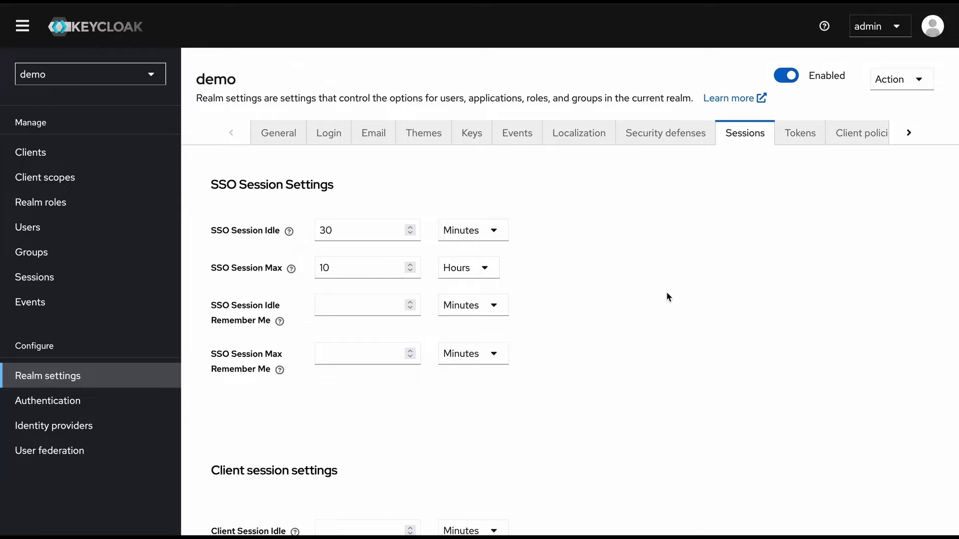
# Scroll through the Tokens tab's access and action token lifespans (RS256 default, 10-minute device code)
pyautogui.scroll(-10, 666, 291)
pyautogui.scroll(10, 252, 284)
pyautogui.click(799, 133)
pyautogui.scroll(-1, 666, 292)
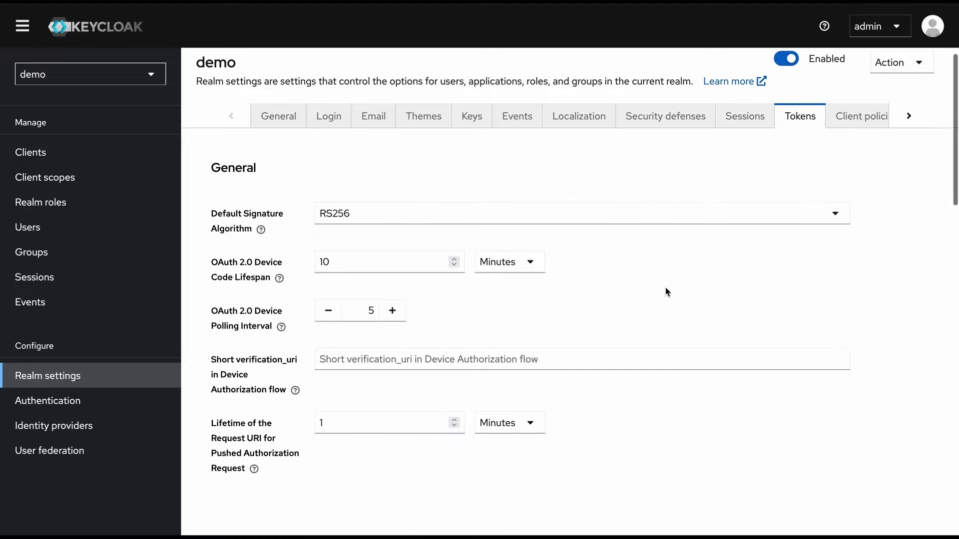
pyautogui.scroll(-1, 665, 288)
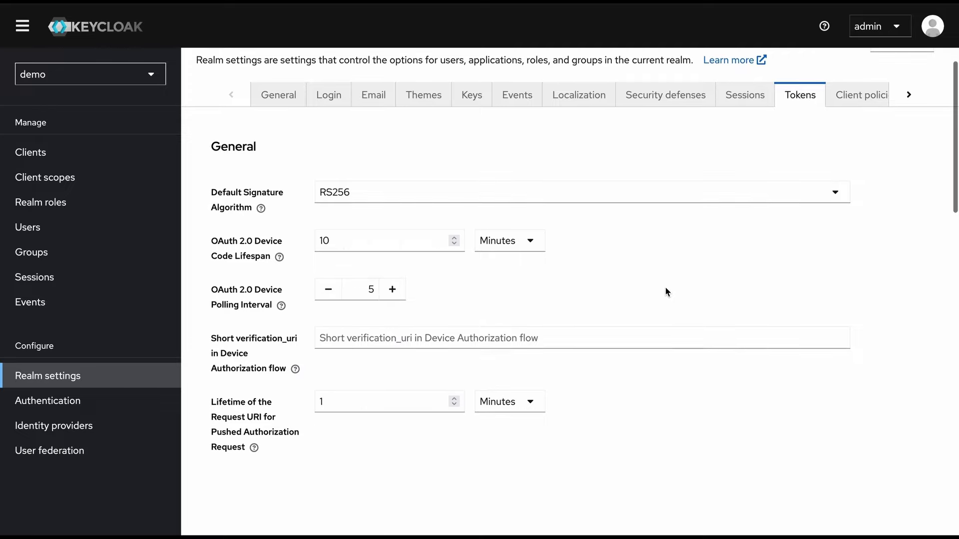
pyautogui.scroll(-8, 665, 288)
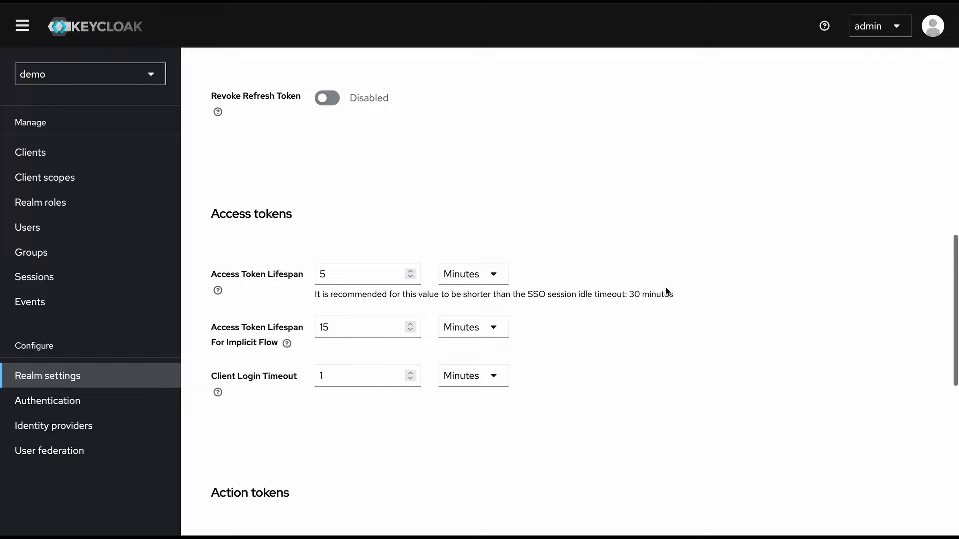
pyautogui.scroll(-2, 665, 288)
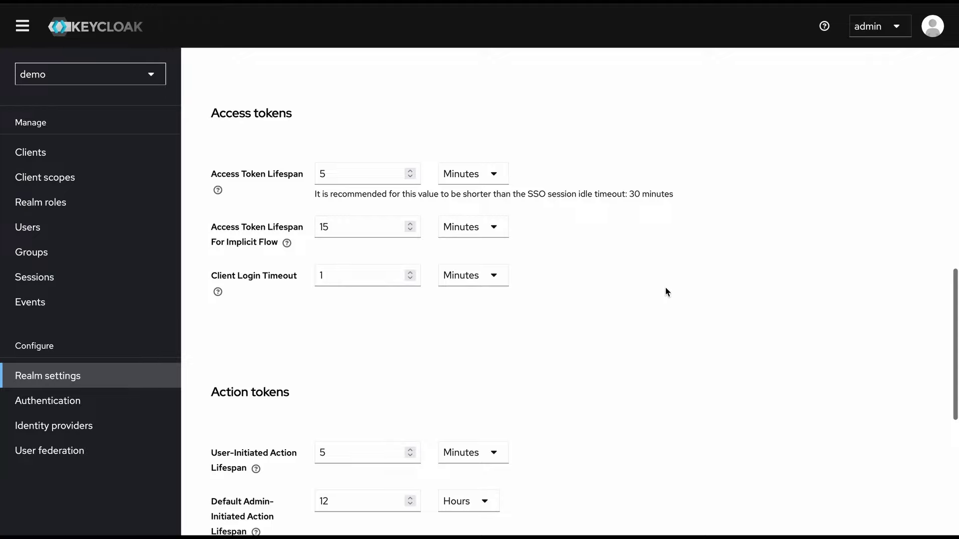
pyautogui.scroll(-2, 666, 288)
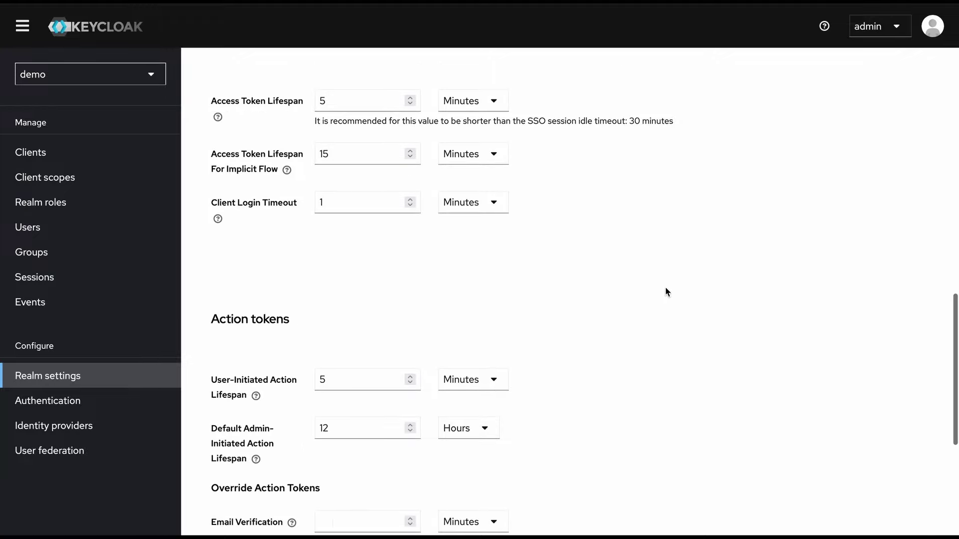
pyautogui.scroll(1, 666, 288)
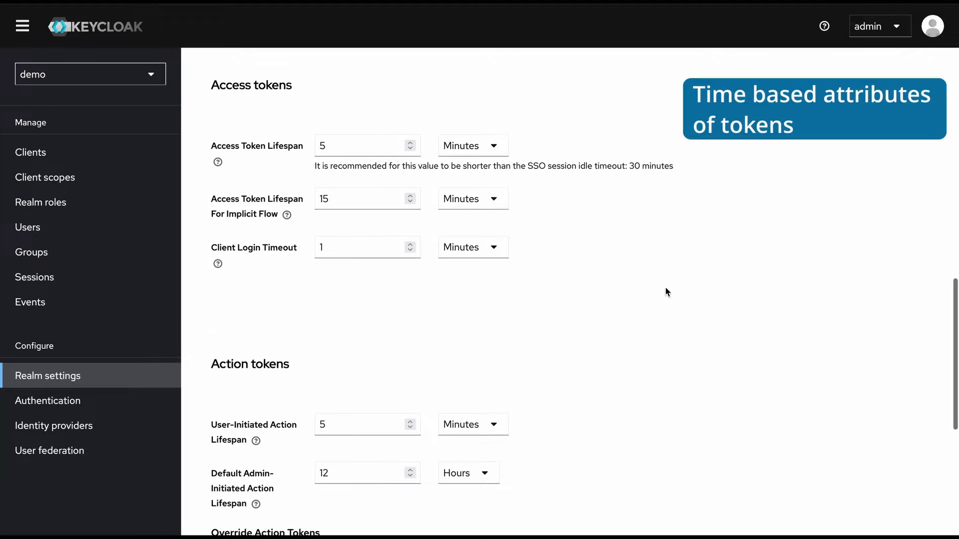
pyautogui.scroll(10, 666, 292)
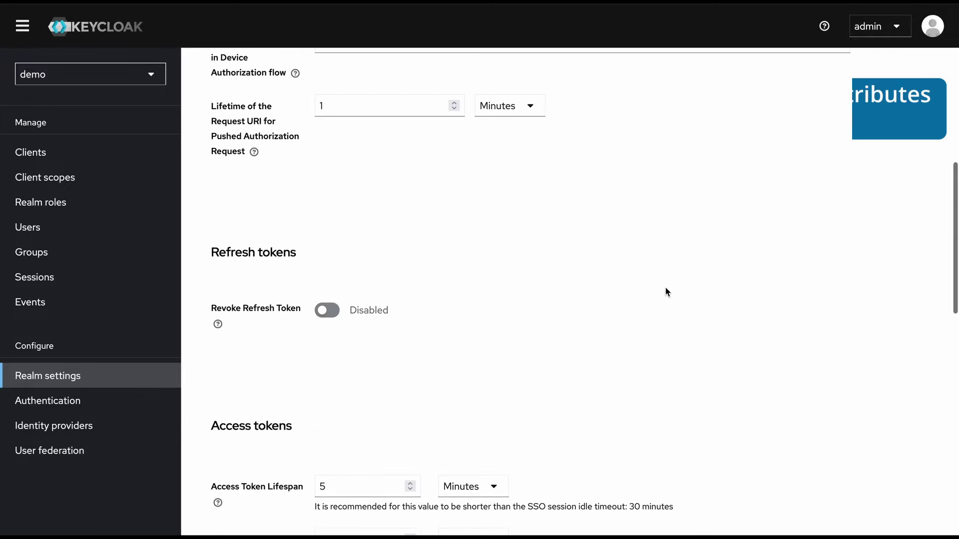
pyautogui.scroll(2, 667, 292)
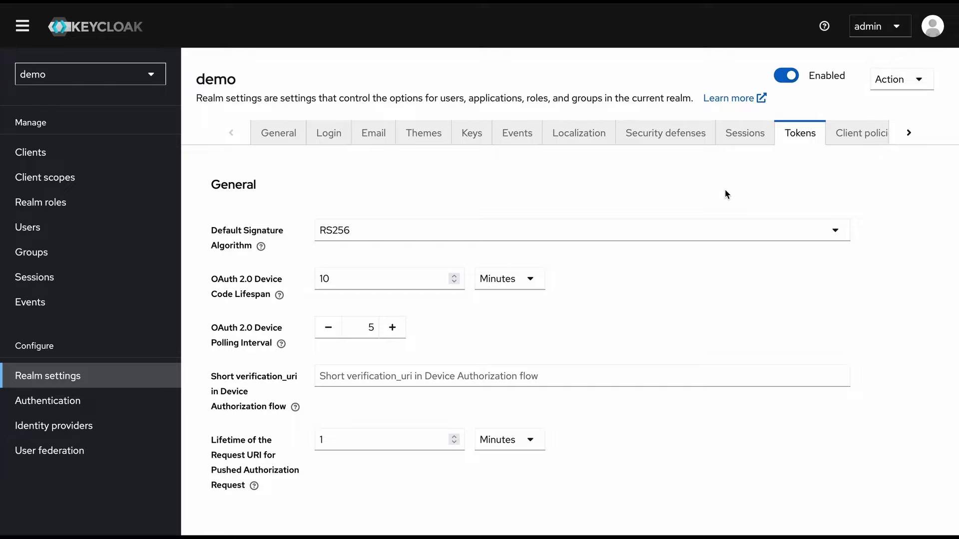
# Browse Client policies' profiles and policies, ending on User profile attributes username, email, firstName, lastName
pyautogui.click(911, 140)
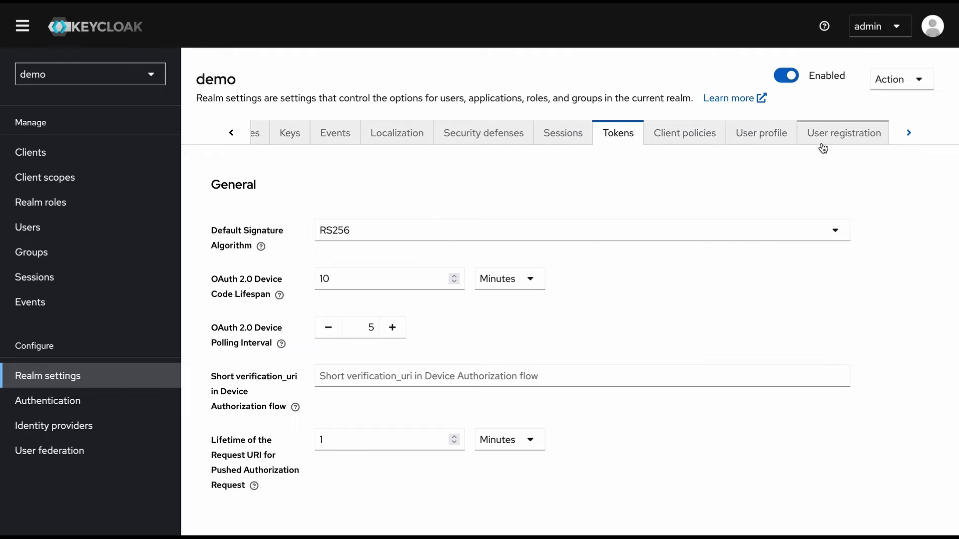
pyautogui.click(682, 137)
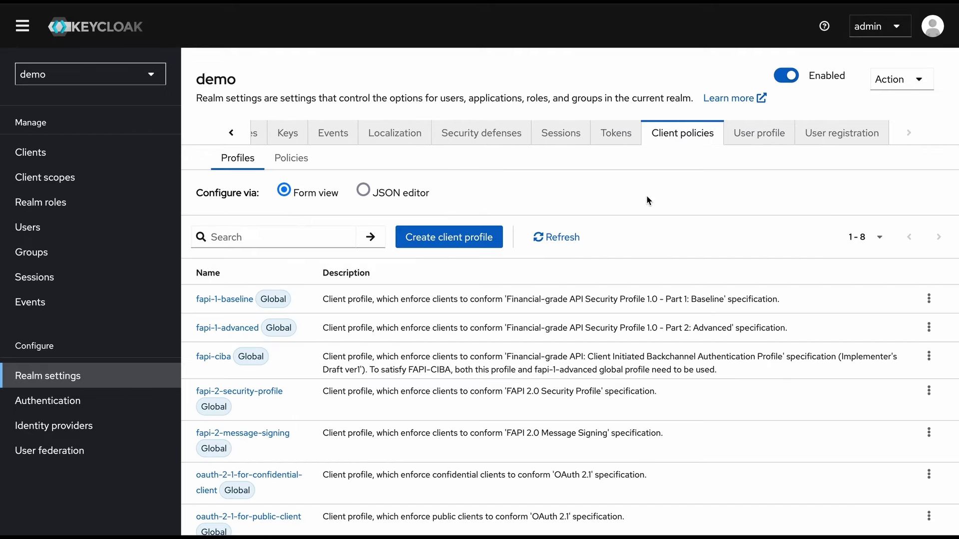
pyautogui.click(291, 157)
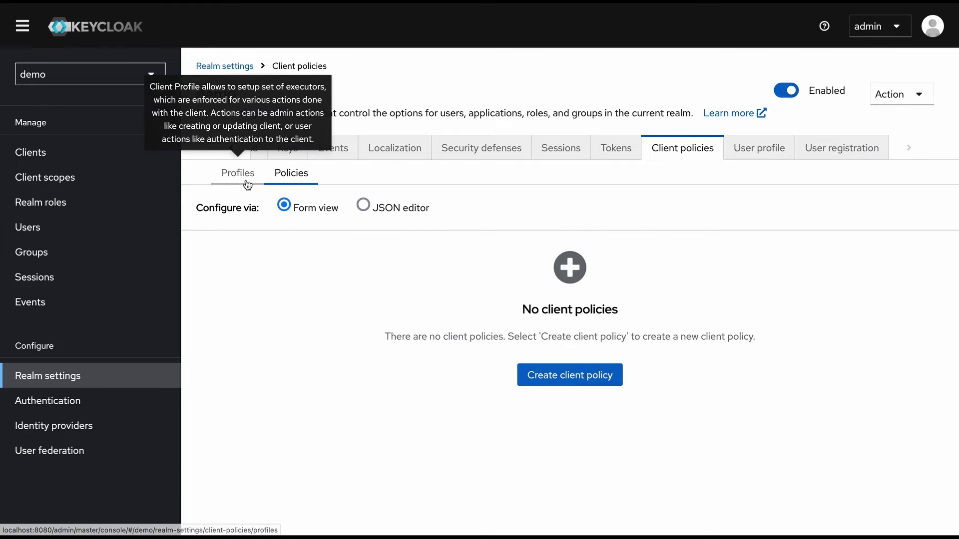
pyautogui.click(247, 185)
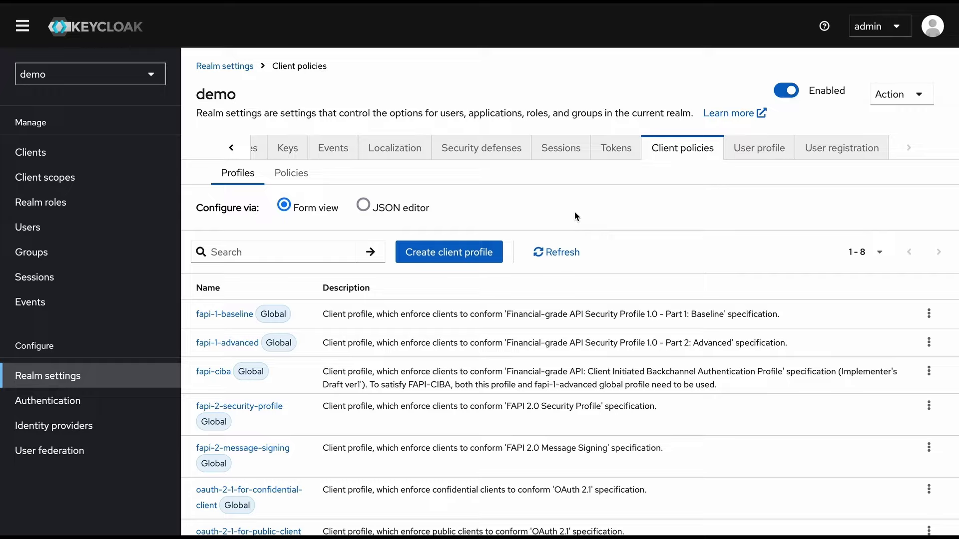
pyautogui.click(762, 155)
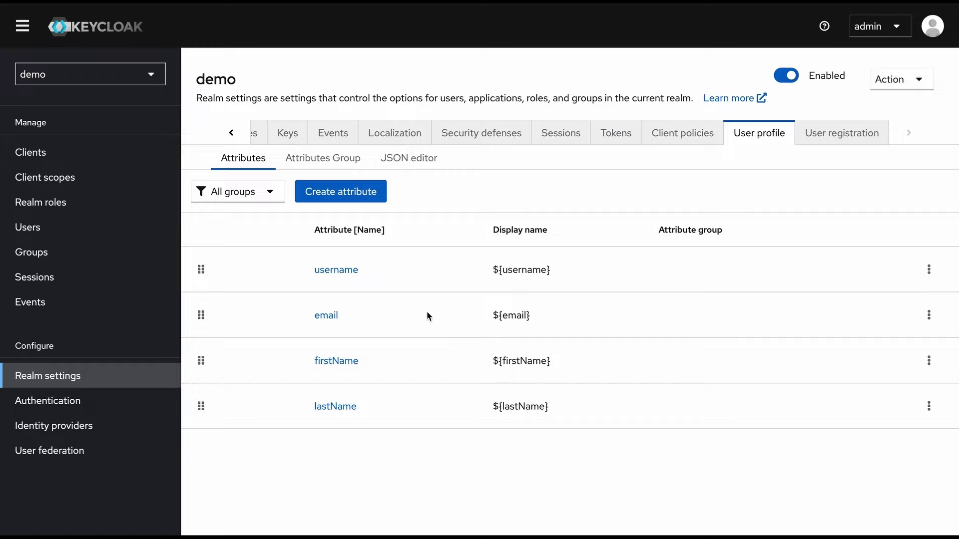
pyautogui.click(358, 192)
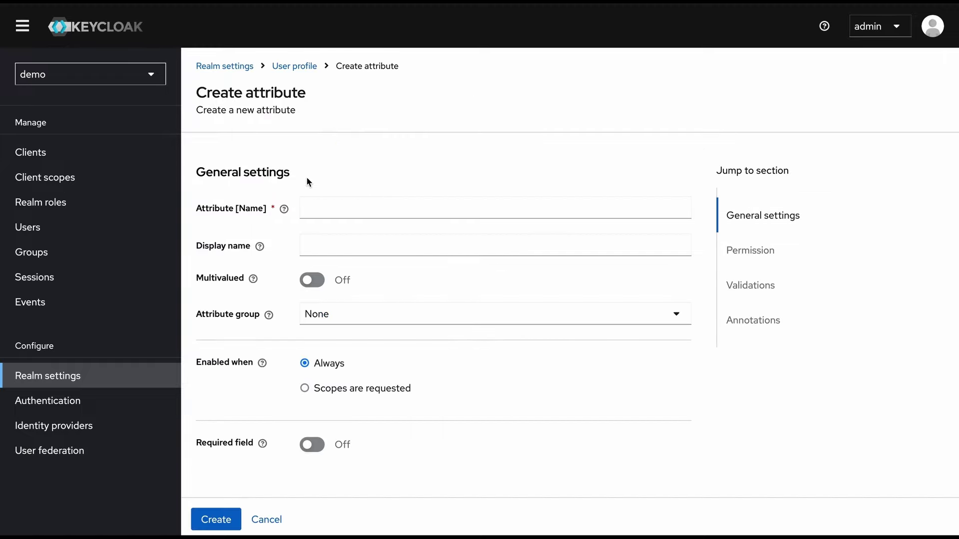
pyautogui.click(266, 520)
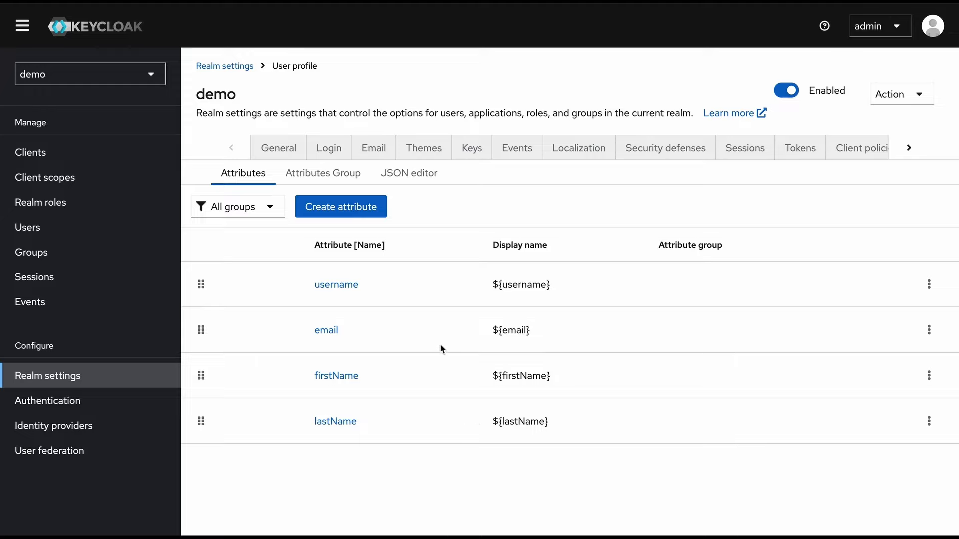
pyautogui.click(348, 291)
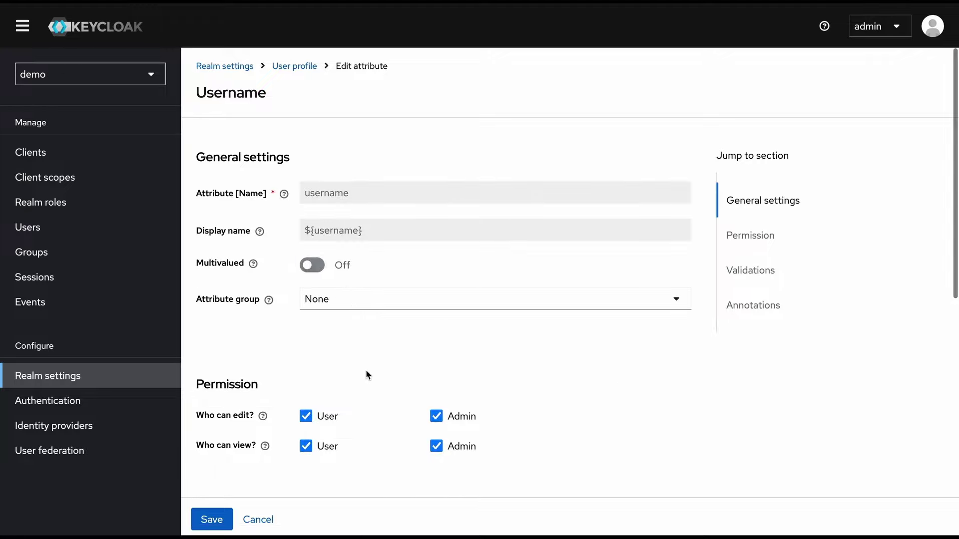
pyautogui.scroll(-1, 365, 371)
pyautogui.scroll(-1, 366, 374)
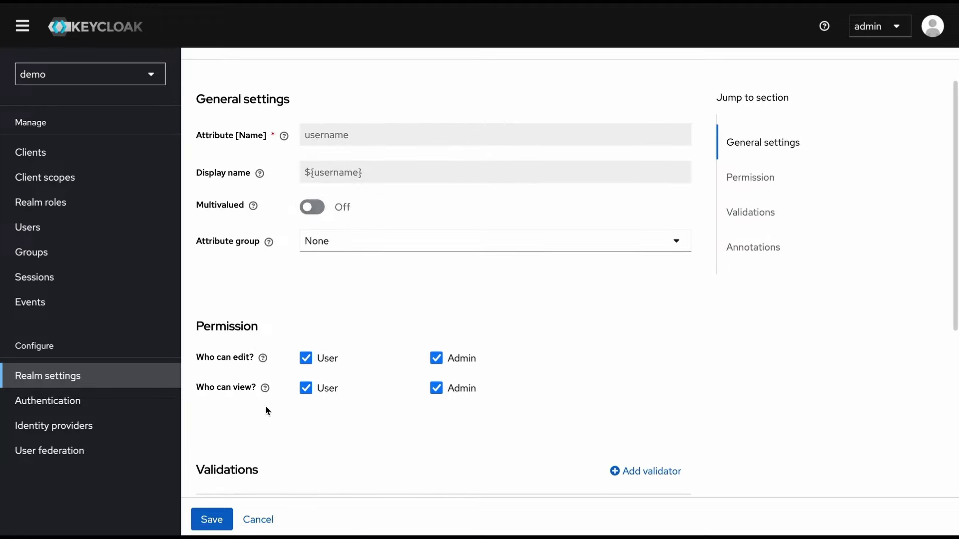
pyautogui.scroll(-5, 265, 405)
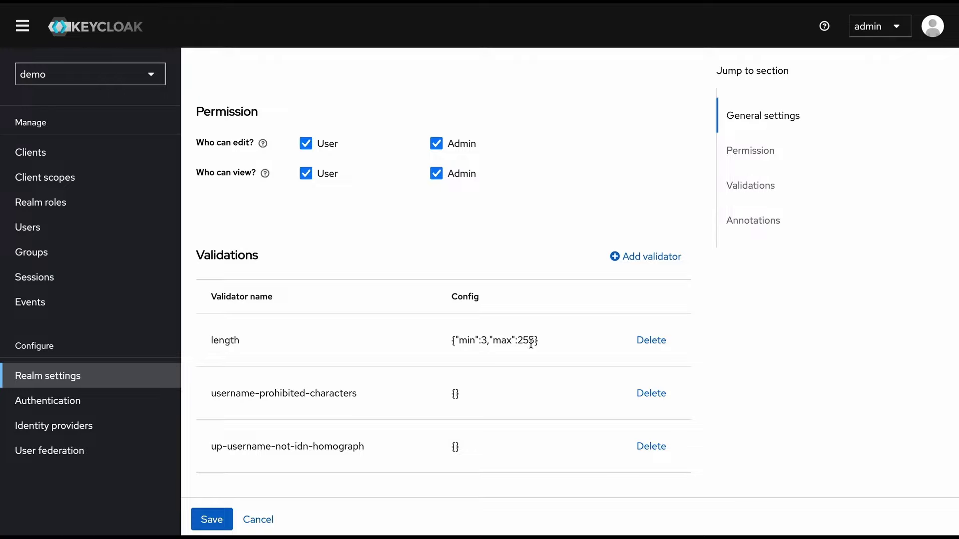
pyautogui.scroll(-1, 532, 348)
pyautogui.scroll(-3, 532, 348)
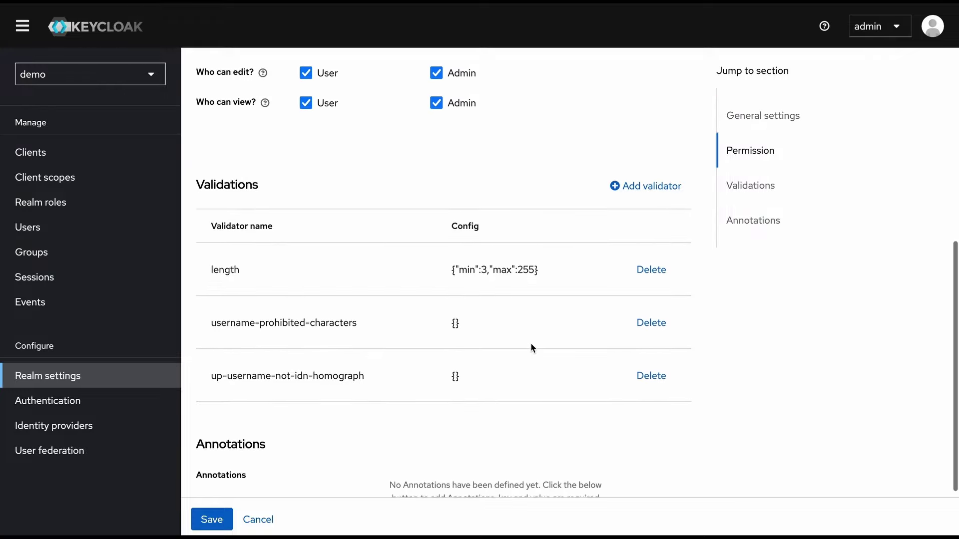
pyautogui.click(258, 519)
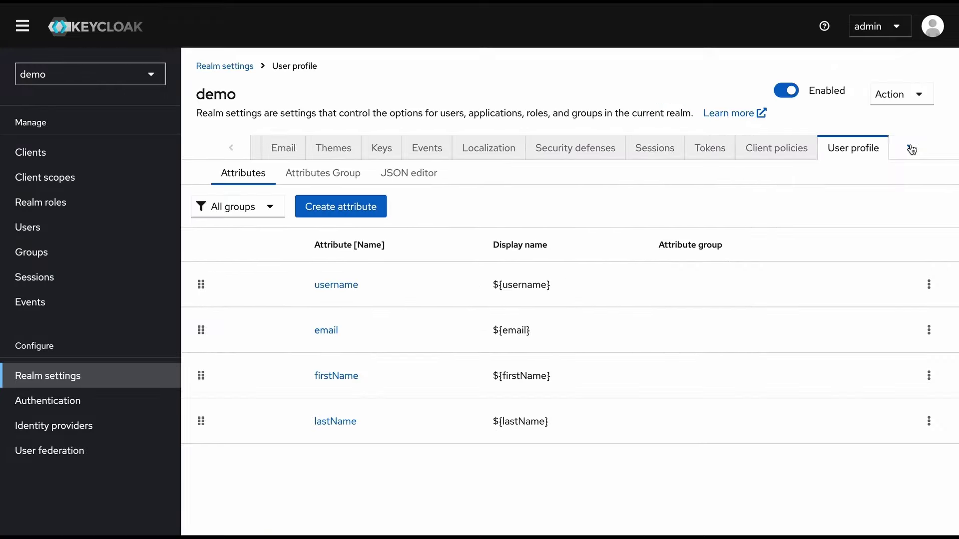
pyautogui.click(909, 147)
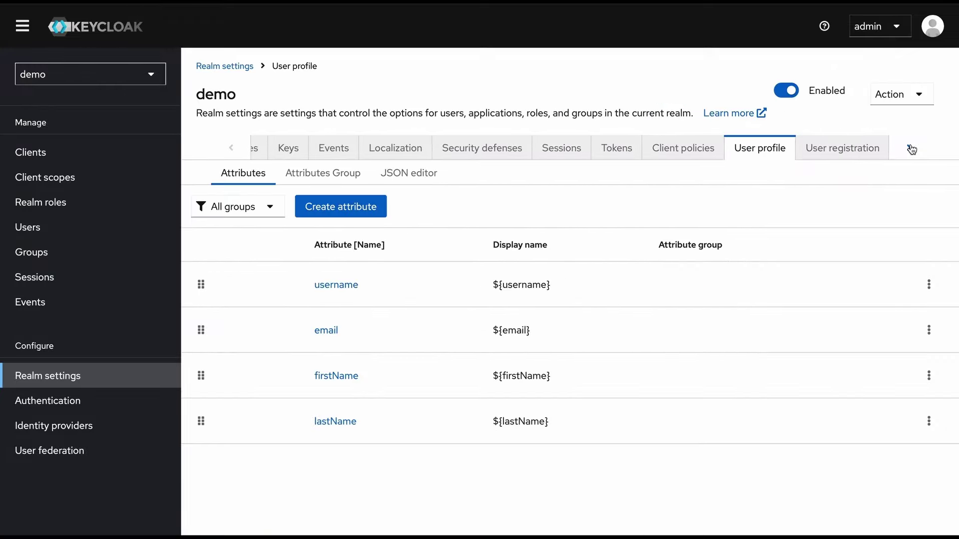
# Review the default roles and groups for new users without changes, then open the Create user form
pyautogui.click(833, 154)
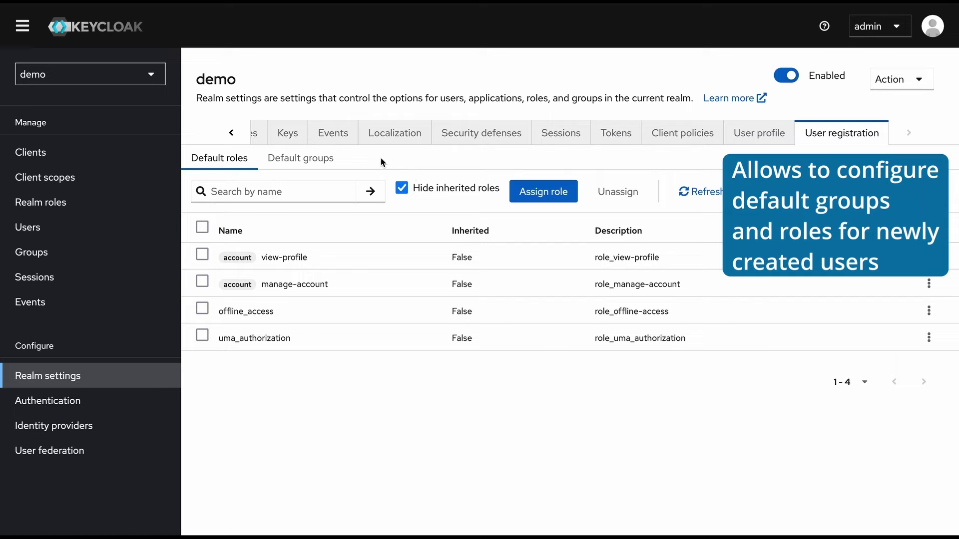
pyautogui.click(543, 194)
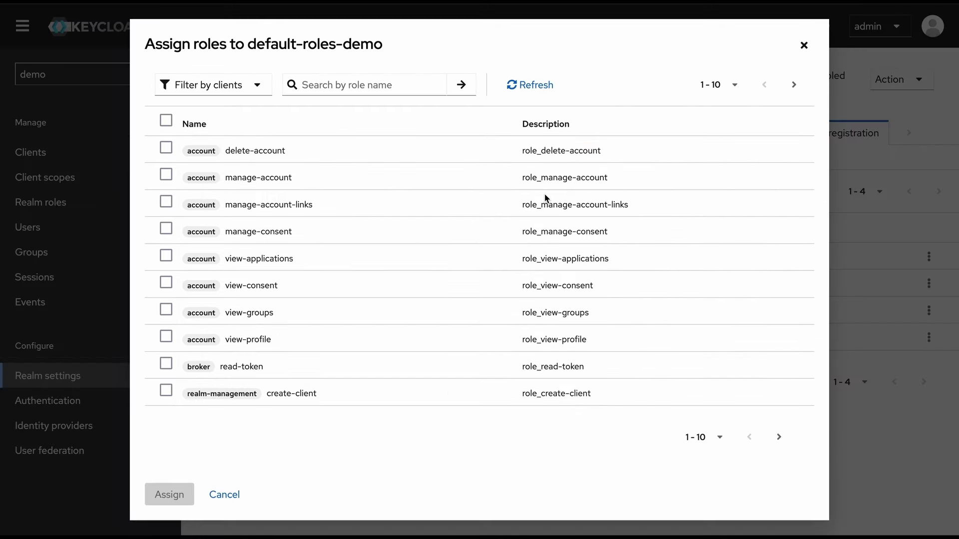
pyautogui.click(804, 46)
pyautogui.click(292, 162)
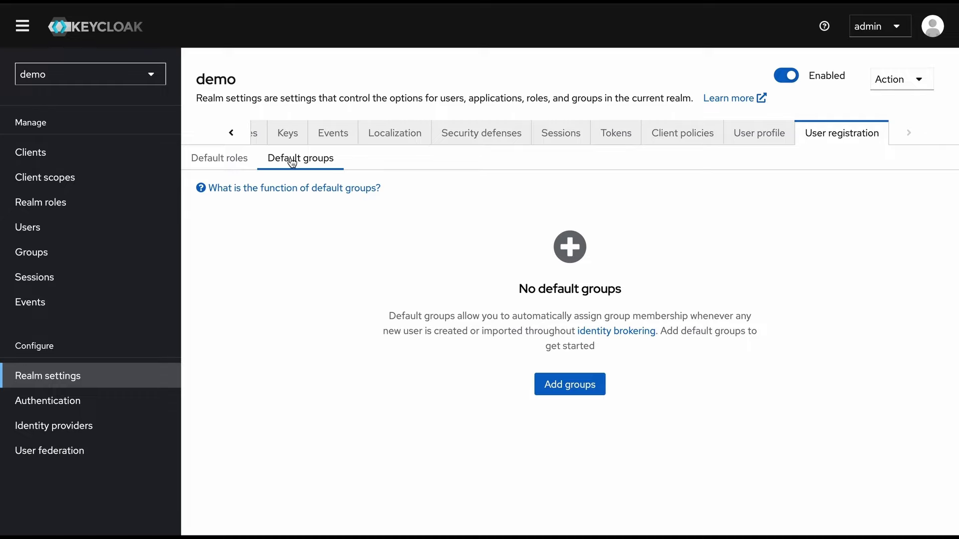
pyautogui.click(221, 162)
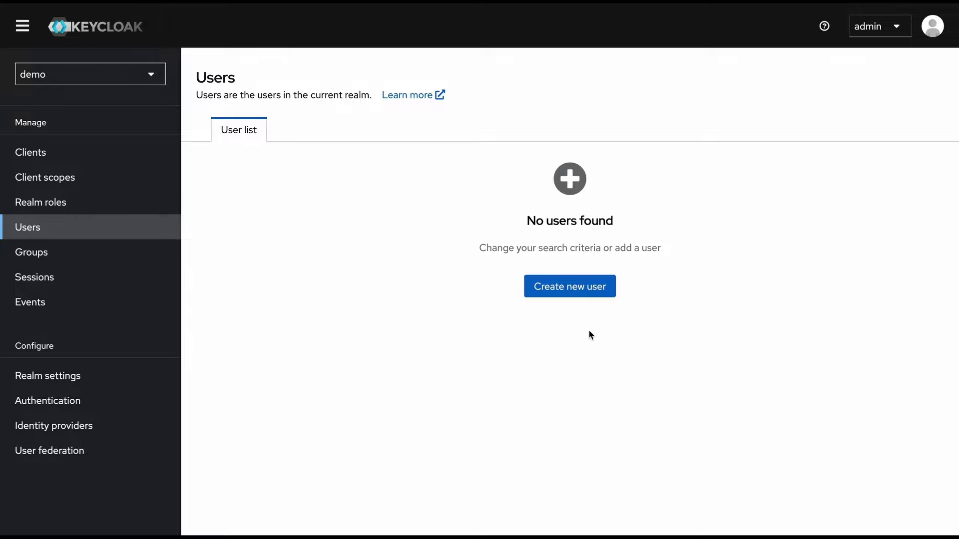
pyautogui.click(581, 299)
pyautogui.click(348, 288)
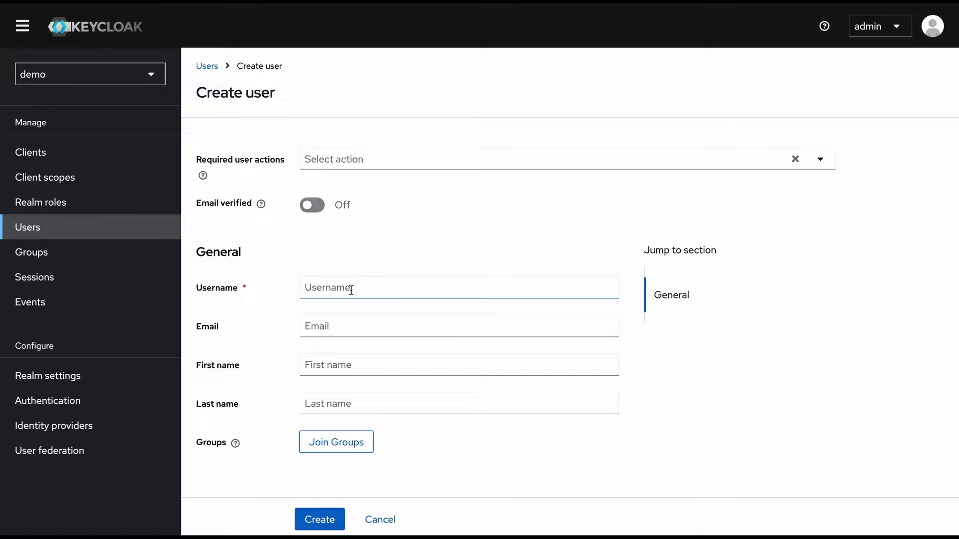
# Enter username demo, first name Demo and last name User
pyautogui.click(348, 290)
pyautogui.write('demo')
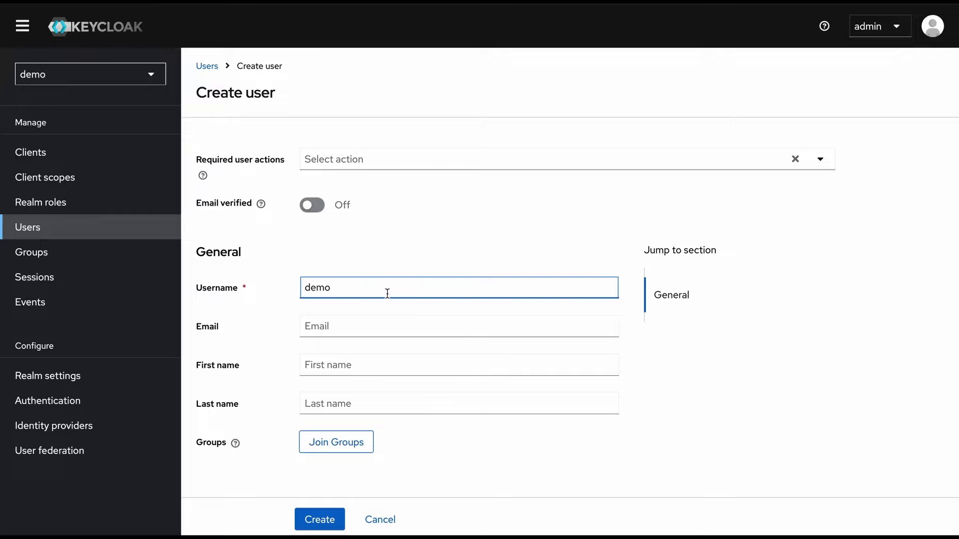
pyautogui.click(360, 326)
pyautogui.click(361, 361)
pyautogui.write('Demo')
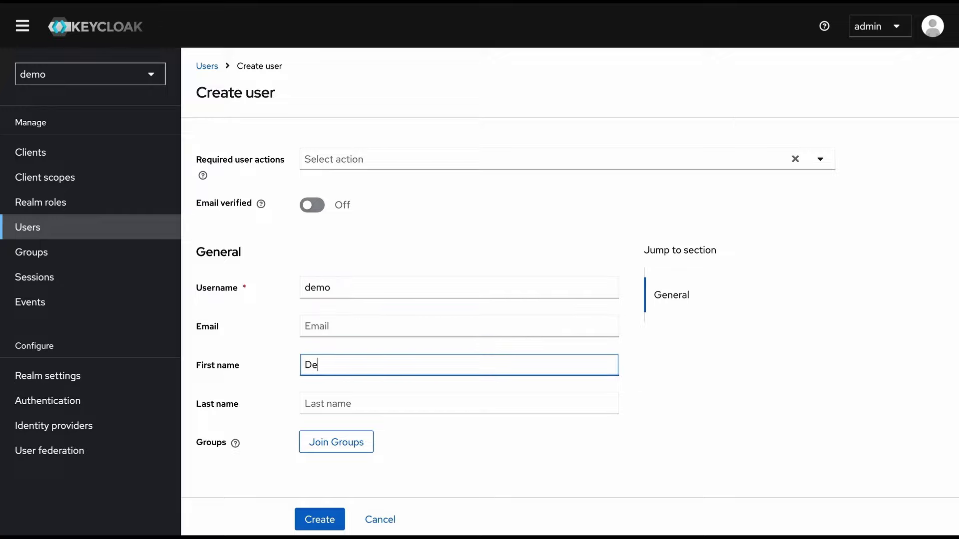
pyautogui.press('Tab')
pyautogui.write('User')
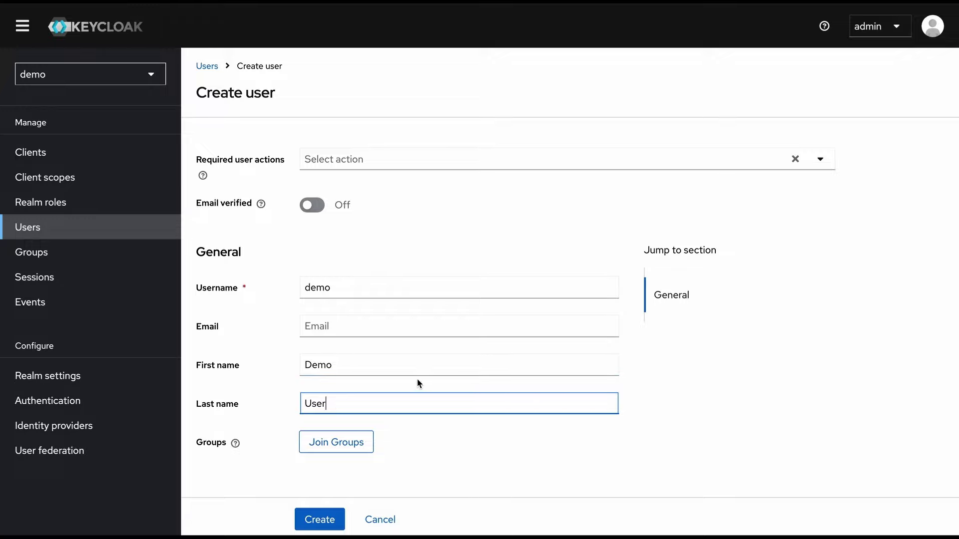
pyautogui.click(455, 453)
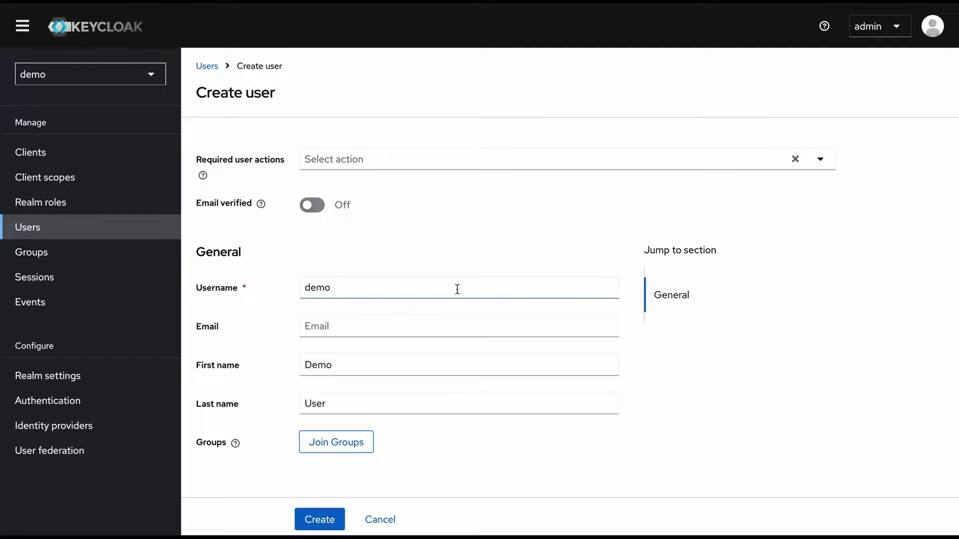
# Add Configure OTP and Update Password as required actions, then remove both again
pyautogui.click(436, 159)
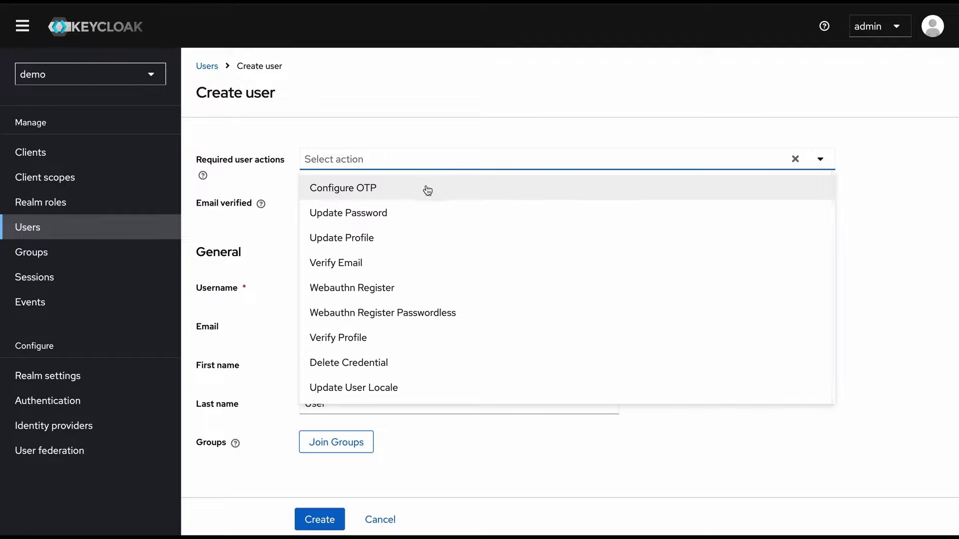
pyautogui.click(427, 188)
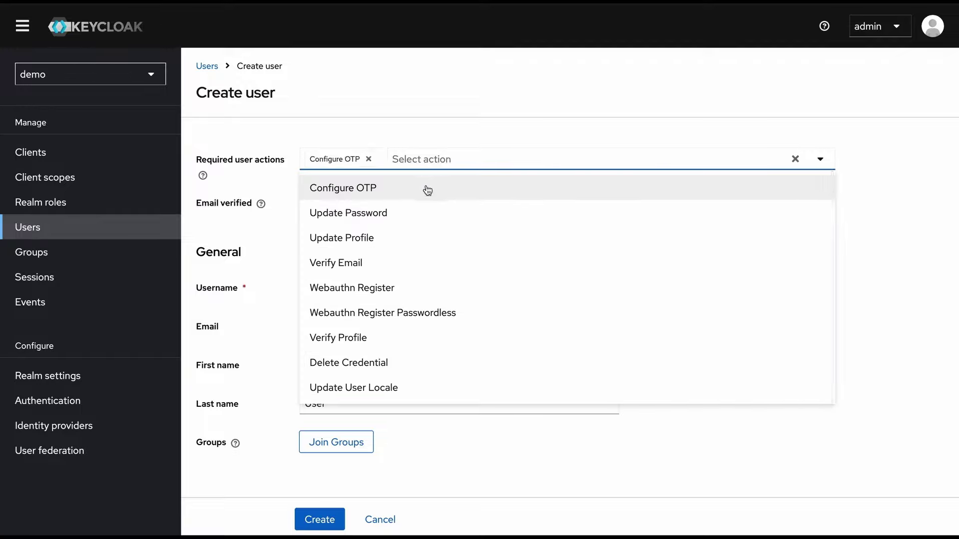
pyautogui.click(392, 219)
pyautogui.click(894, 213)
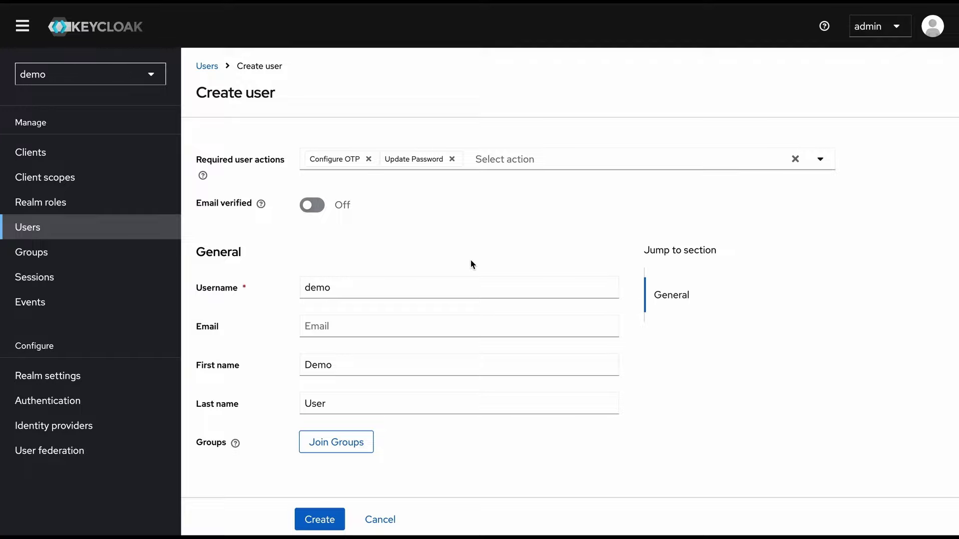
pyautogui.click(451, 158)
pyautogui.click(378, 159)
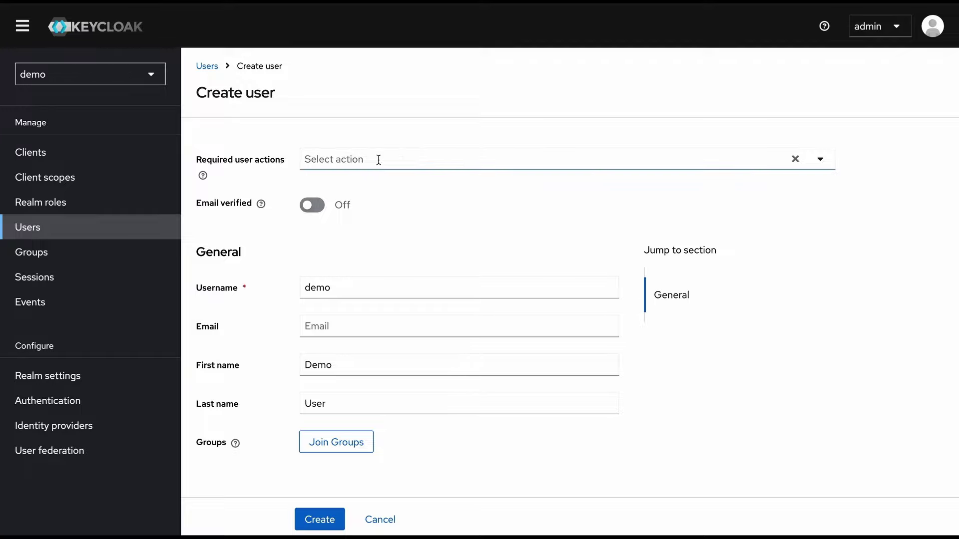
# Create the demo user and start a new password on its Credentials tab
pyautogui.click(318, 520)
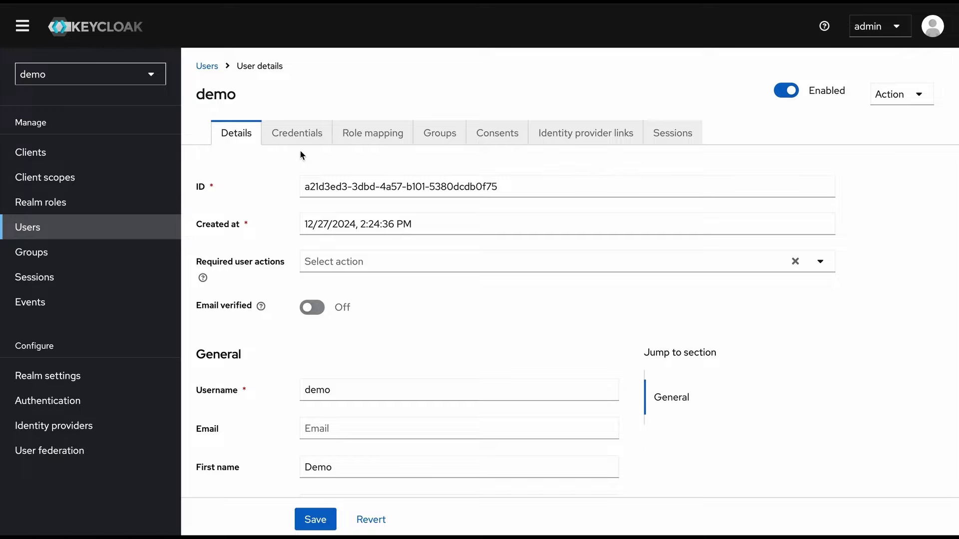
pyautogui.click(297, 135)
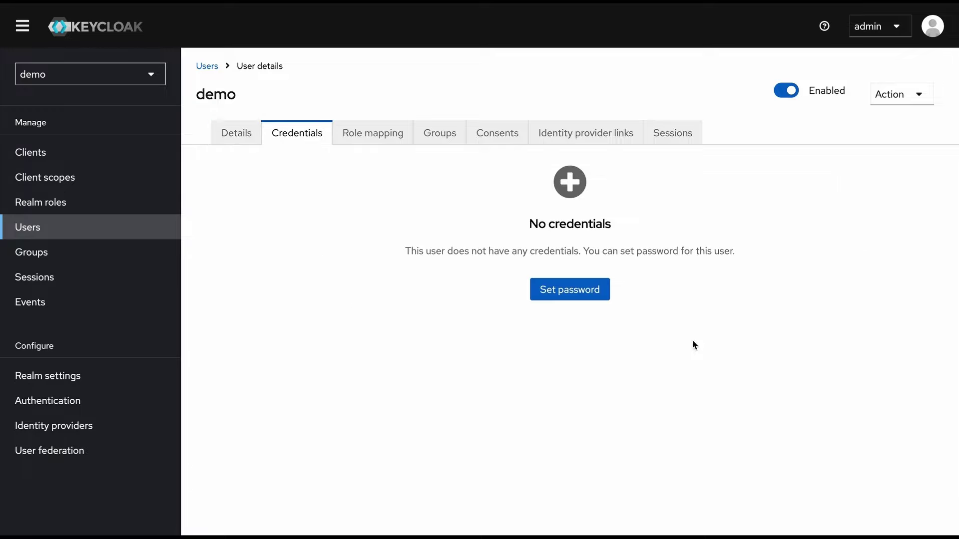
pyautogui.click(598, 295)
# Enter and confirm the user's password, make it non-temporary, and save it
pyautogui.click(538, 234)
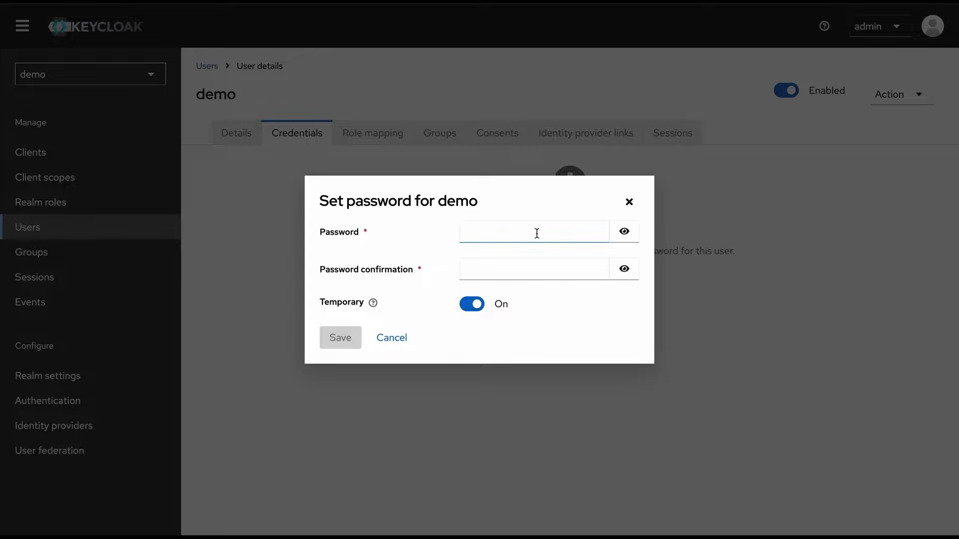
pyautogui.write('demo')
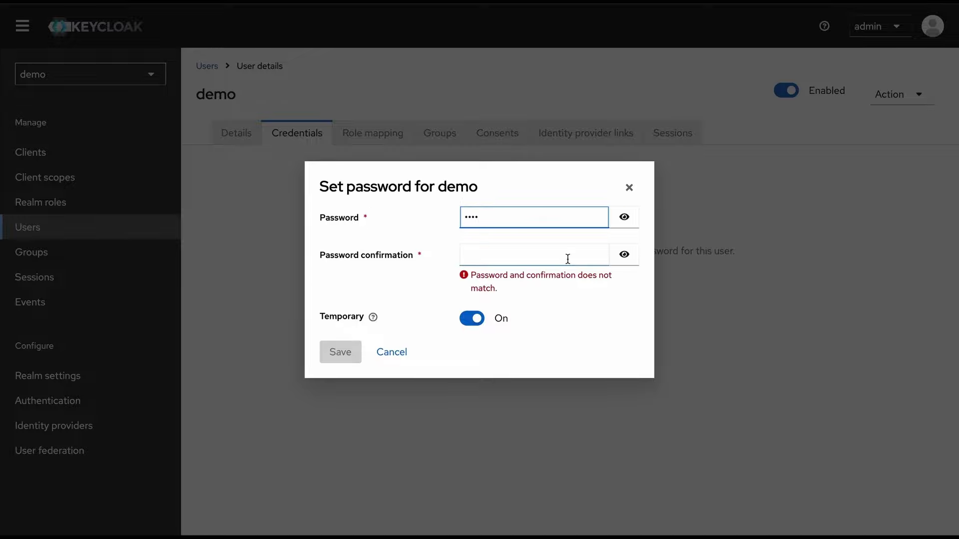
pyautogui.click(564, 259)
pyautogui.write('demo')
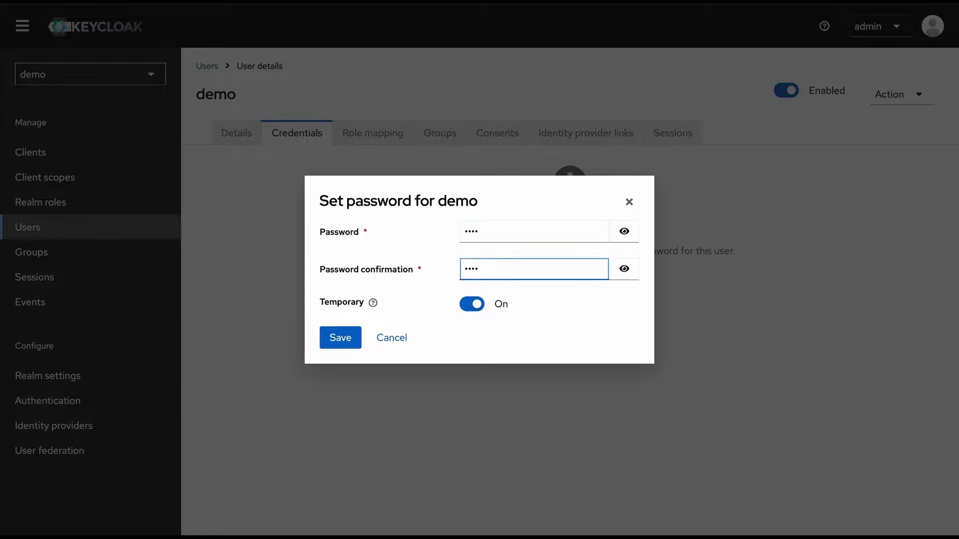
pyautogui.click(478, 305)
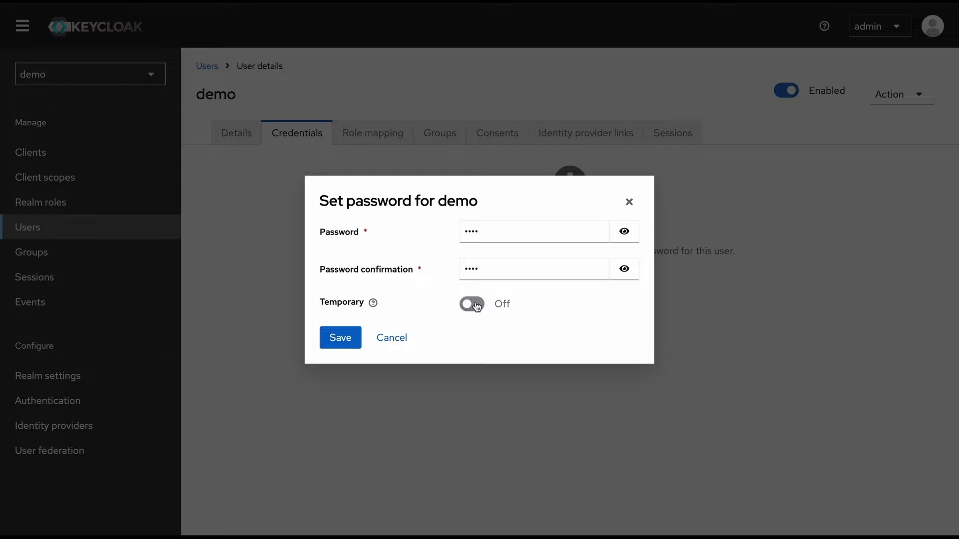
pyautogui.click(343, 336)
pyautogui.click(364, 298)
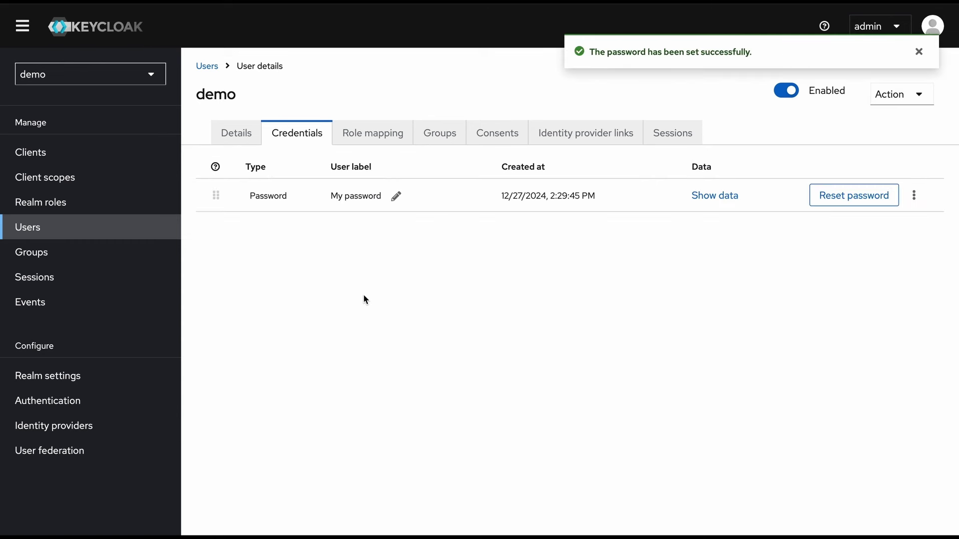
# Review the demo user's default role mappings without assigning any, then show its empty group memberships
pyautogui.click(387, 132)
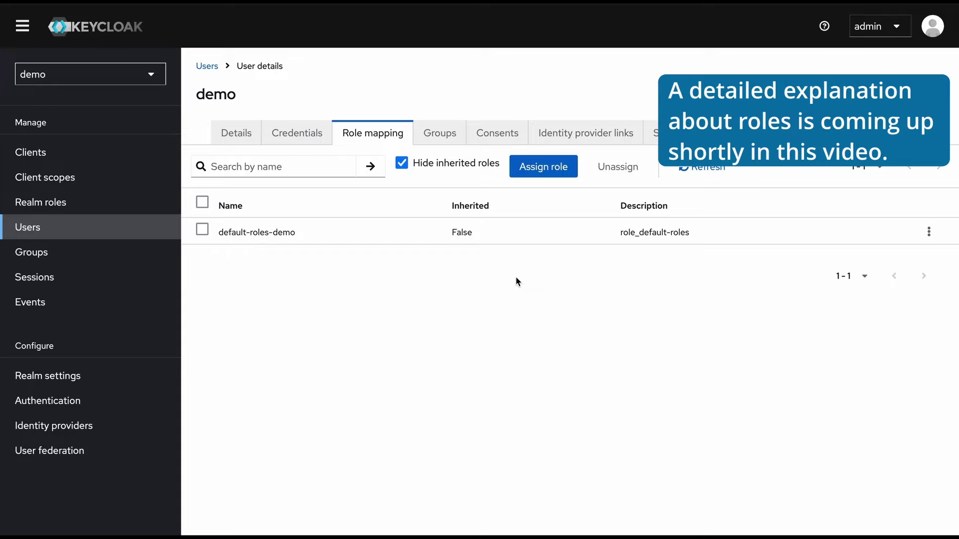
pyautogui.click(544, 166)
pyautogui.click(257, 86)
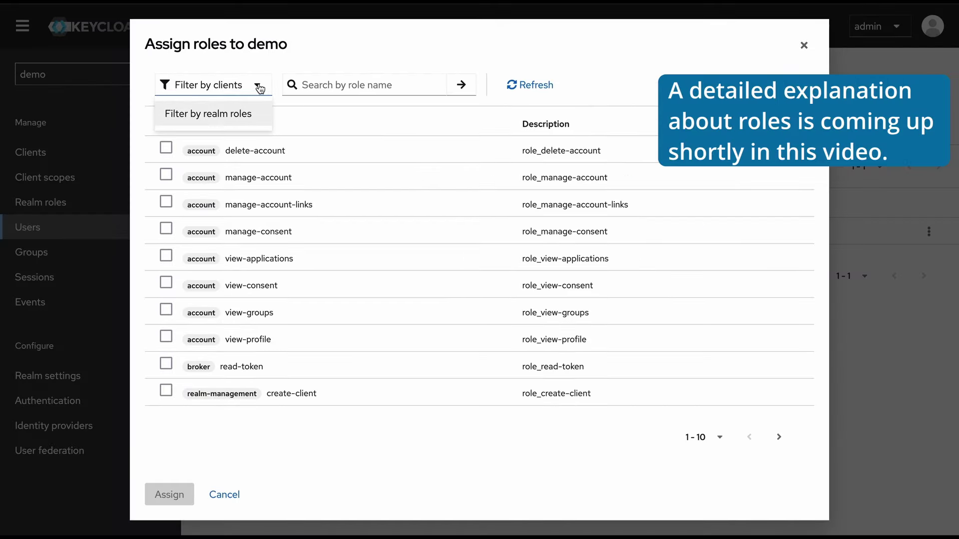
pyautogui.click(301, 60)
pyautogui.press('Escape')
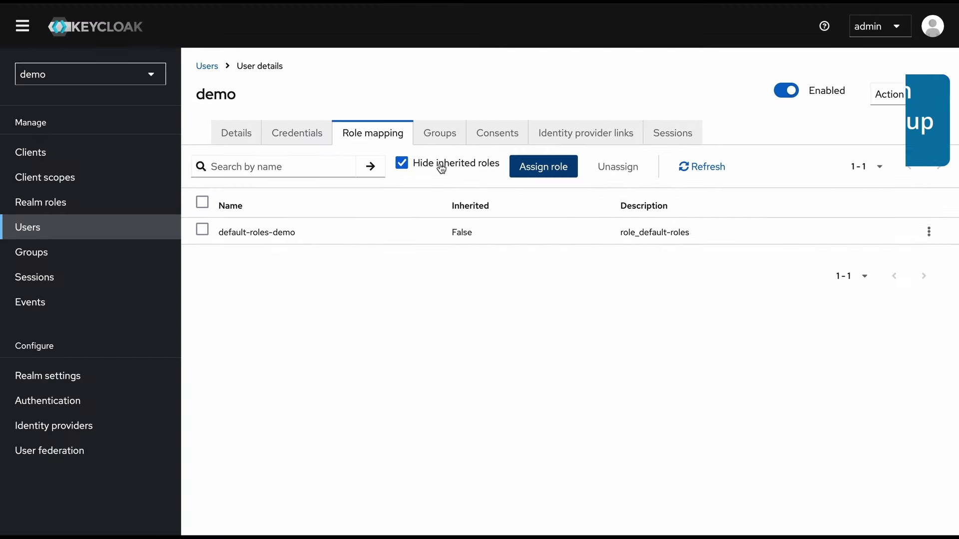
pyautogui.click(441, 131)
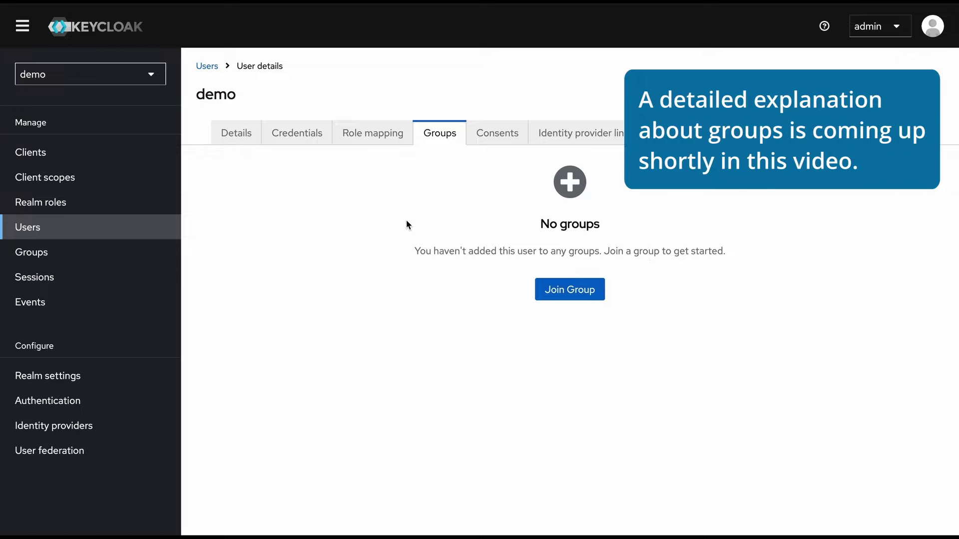
# Look through the demo user's Consents and Identity provider links, ending on its empty Sessions list
pyautogui.click(501, 139)
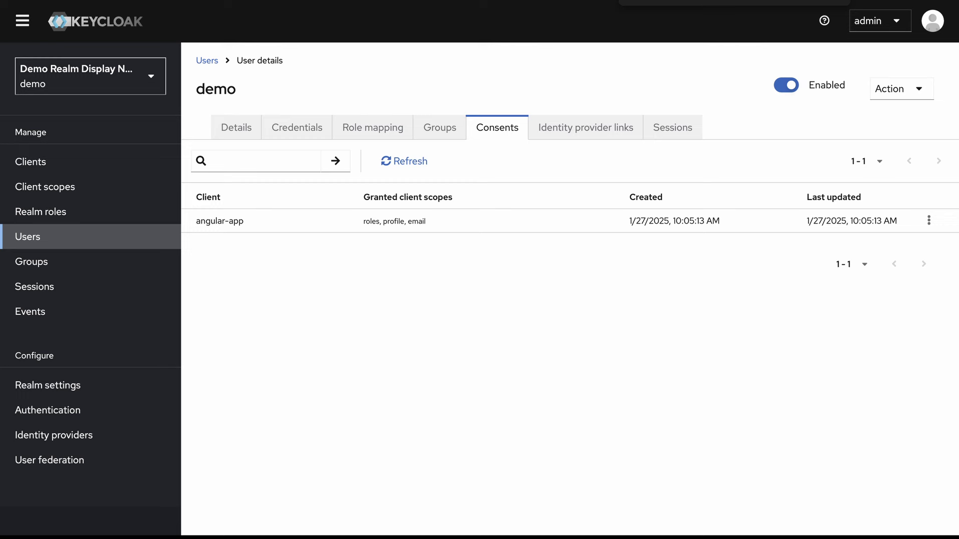
pyautogui.click(391, 222)
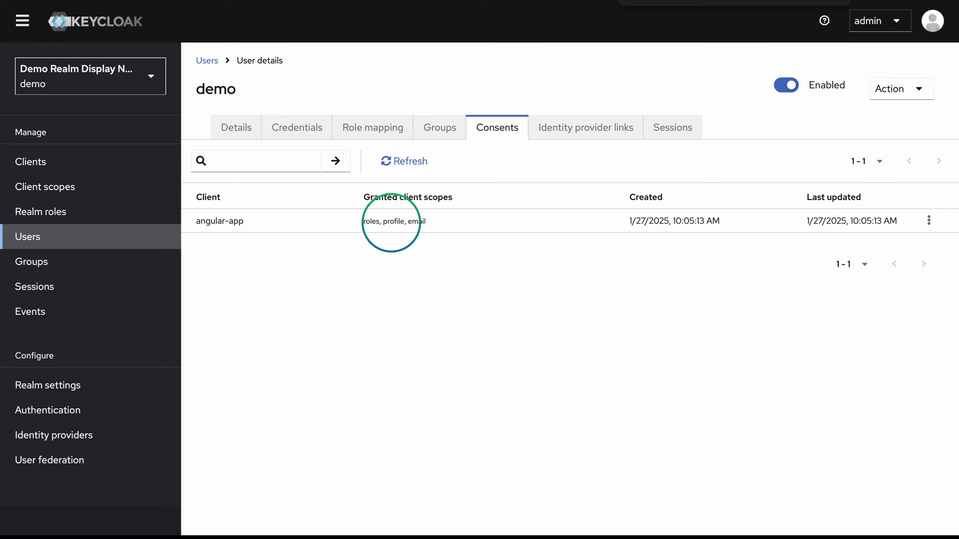
pyautogui.click(585, 128)
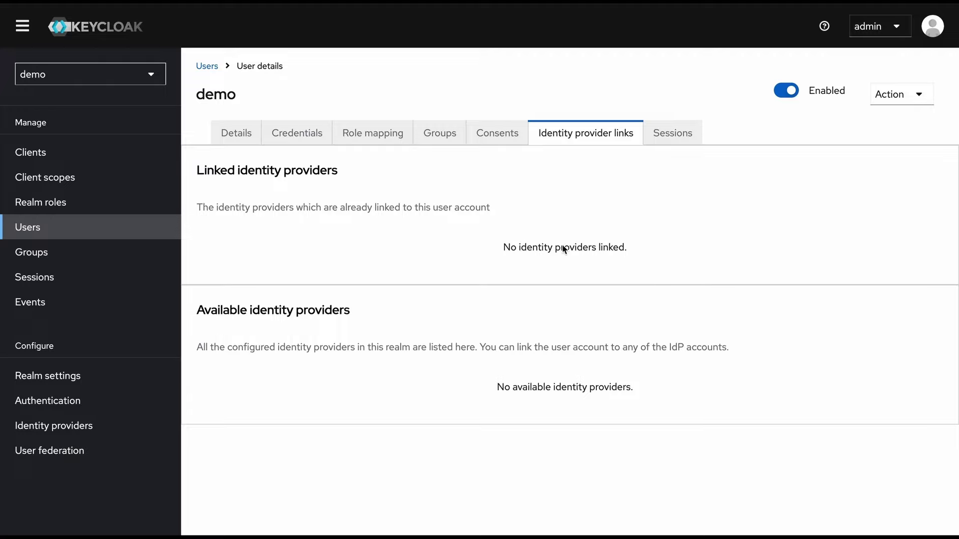
pyautogui.click(675, 142)
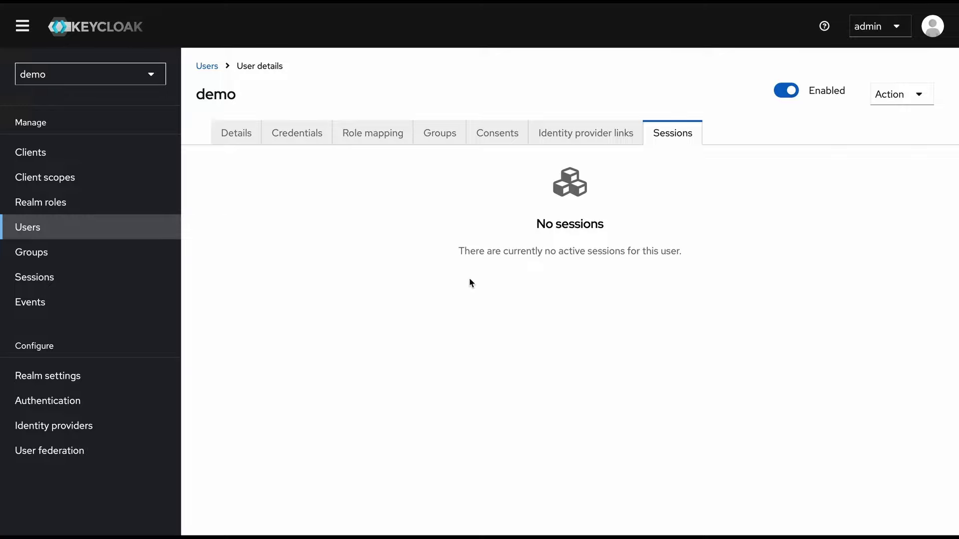
# Switch to the master realm, check the admin user's sessions, then view the realm-wide Sessions page
pyautogui.click(147, 75)
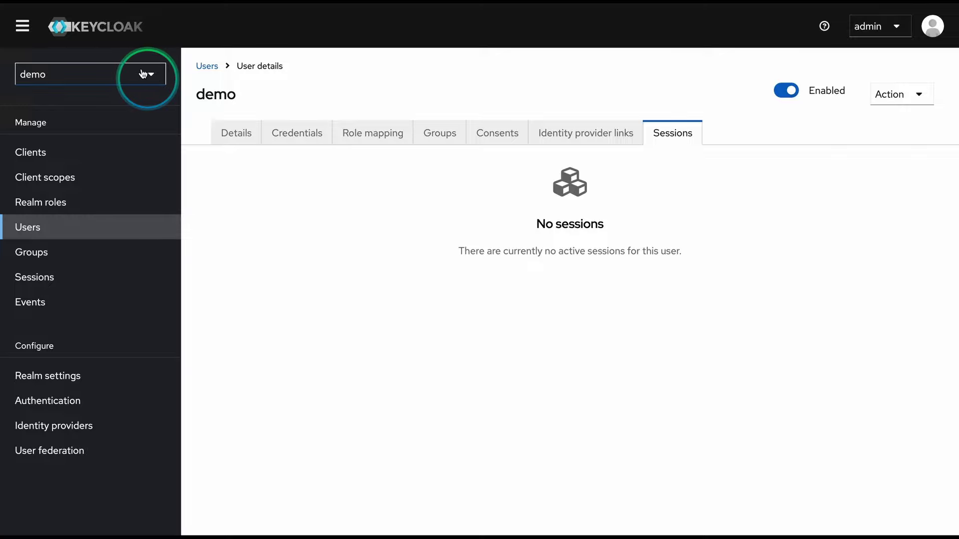
pyautogui.click(113, 173)
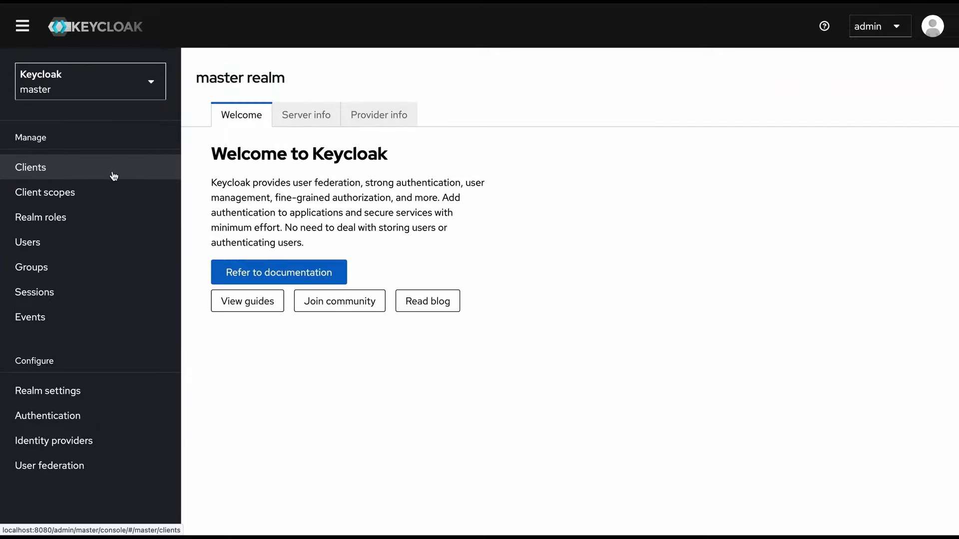
pyautogui.click(62, 247)
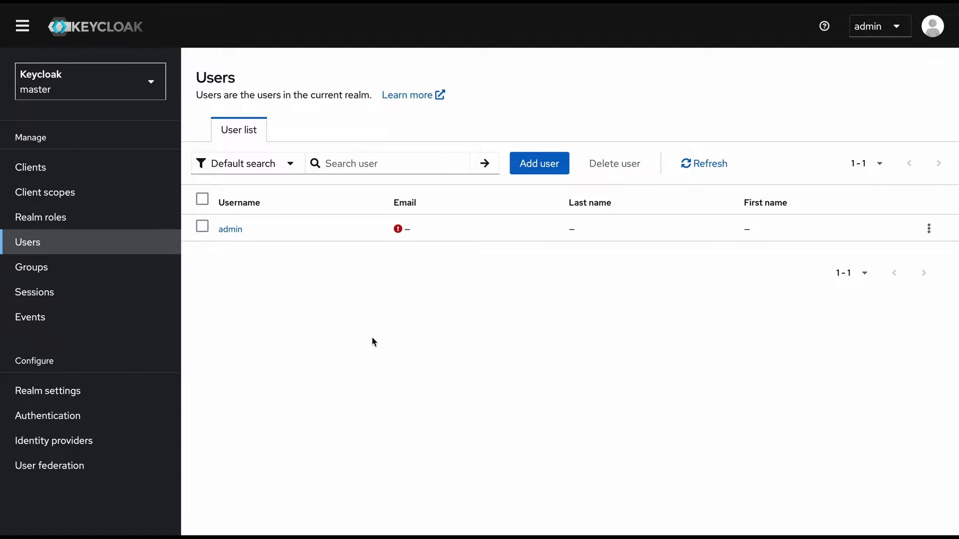
pyautogui.click(229, 230)
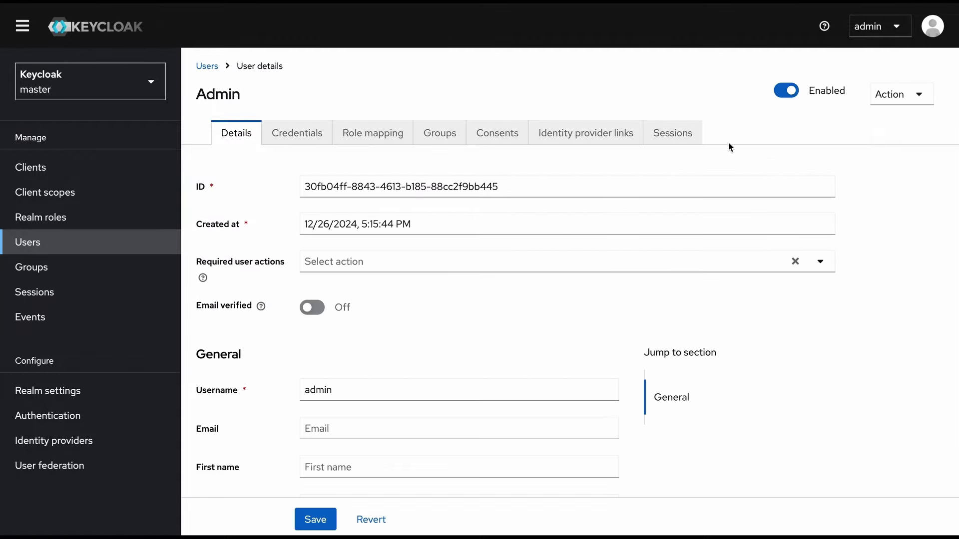
pyautogui.click(672, 134)
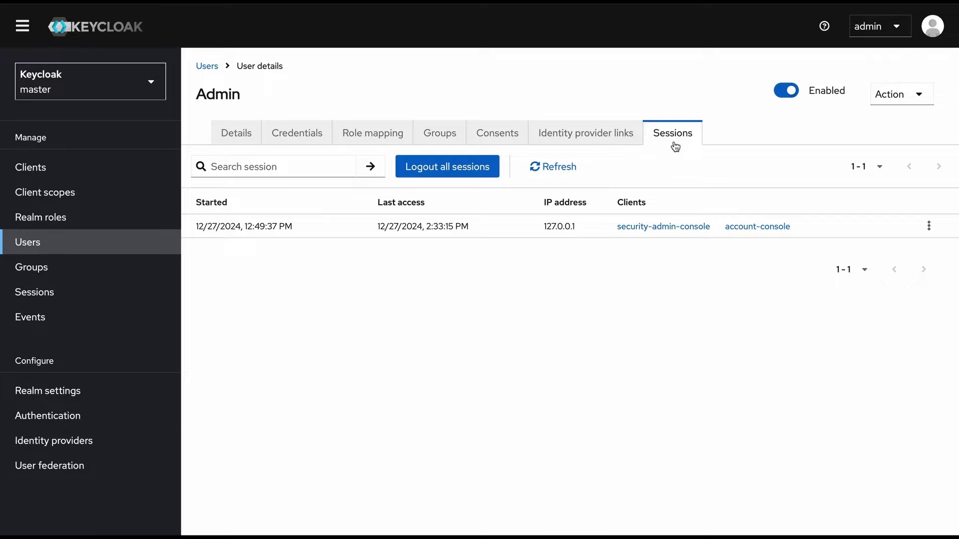
pyautogui.click(54, 299)
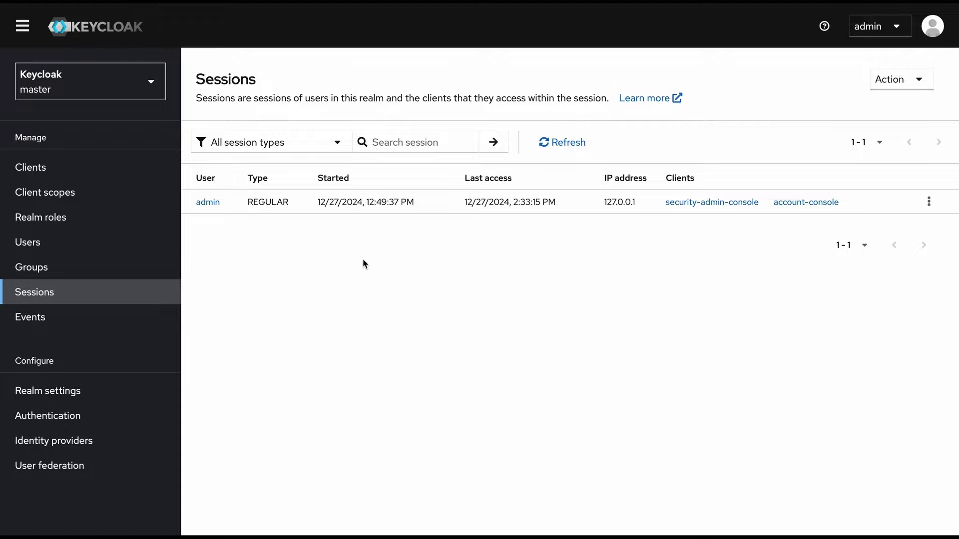
pyautogui.click(154, 84)
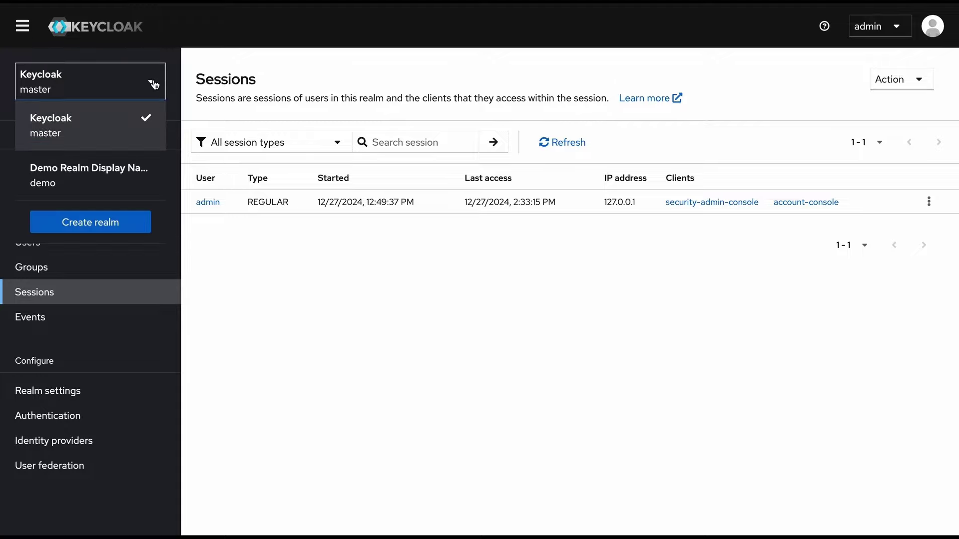
# Return to the demo realm and create a group named 'demo parent group'
pyautogui.click(133, 179)
pyautogui.click(85, 245)
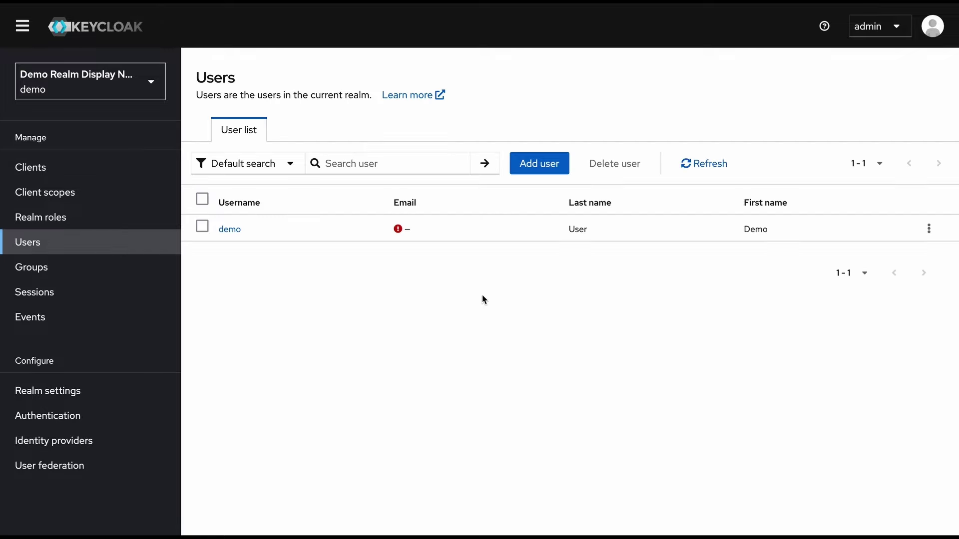
pyautogui.click(141, 269)
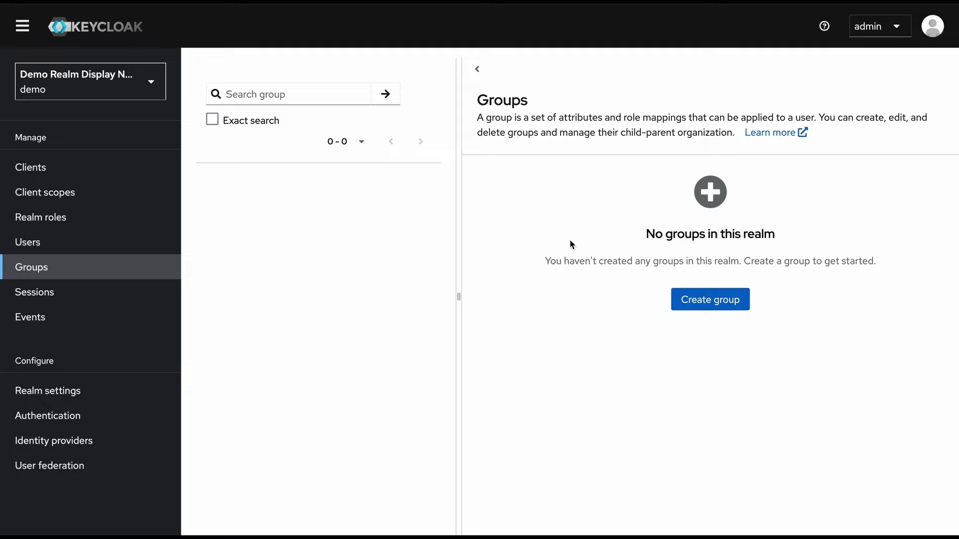
pyautogui.click(713, 306)
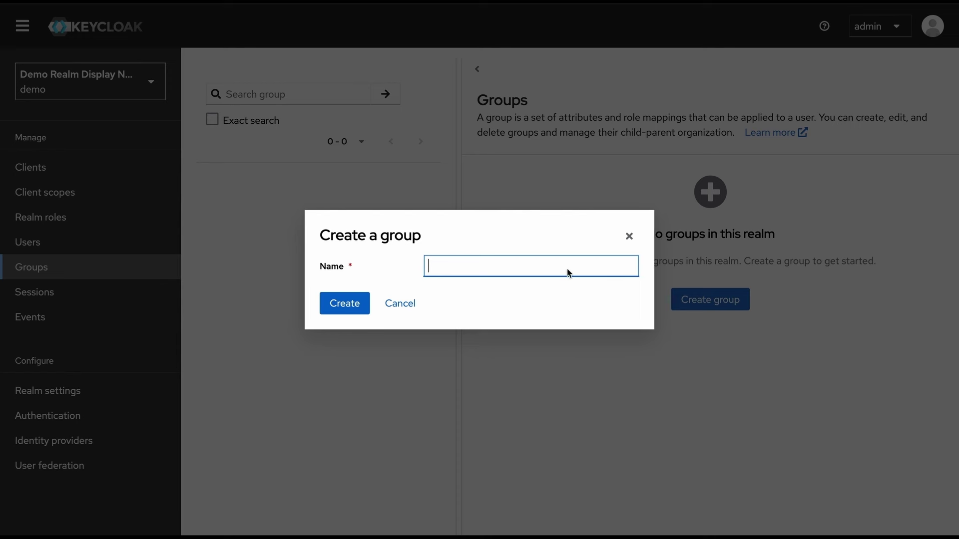
pyautogui.write('demo parent group')
pyautogui.click(340, 308)
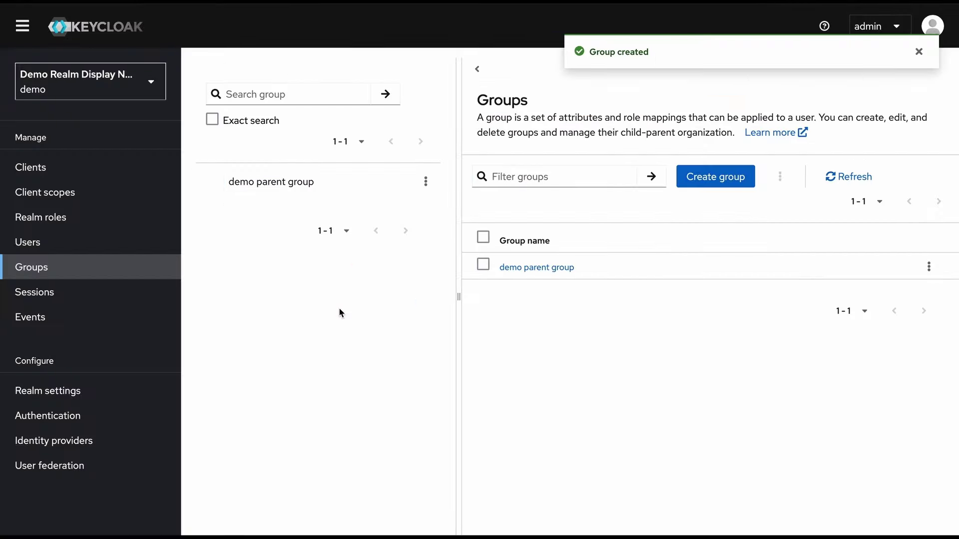
# Add user demo as a member of demo parent group
pyautogui.click(555, 268)
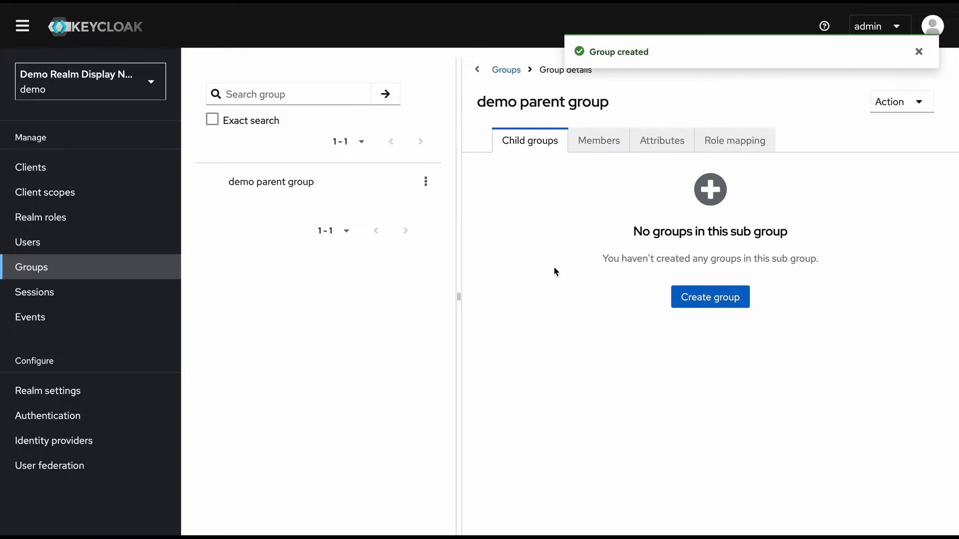
pyautogui.click(599, 150)
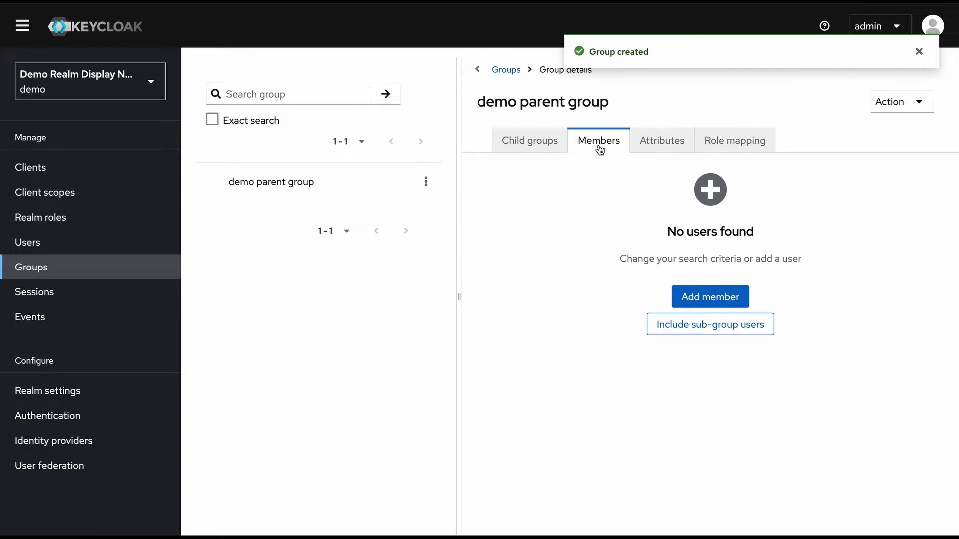
pyautogui.click(724, 298)
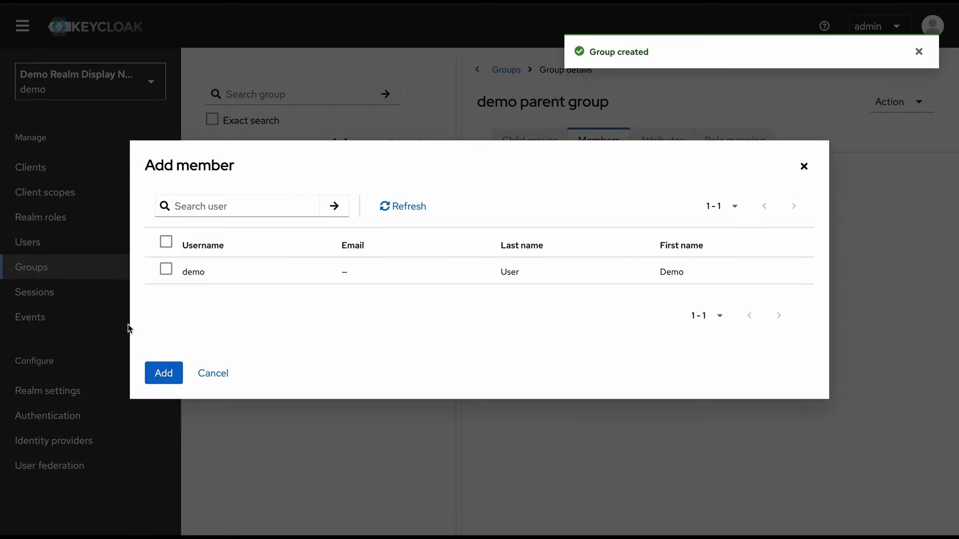
pyautogui.click(166, 269)
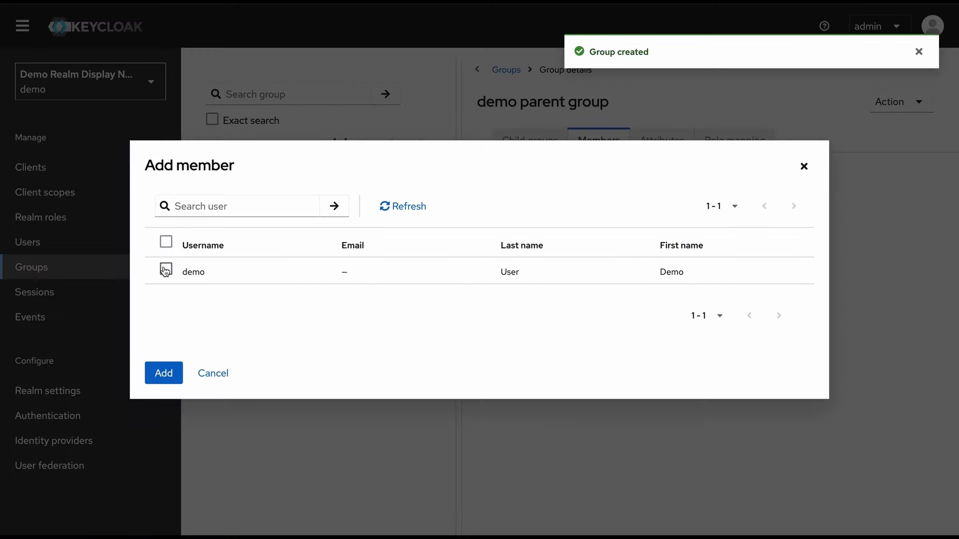
pyautogui.click(165, 375)
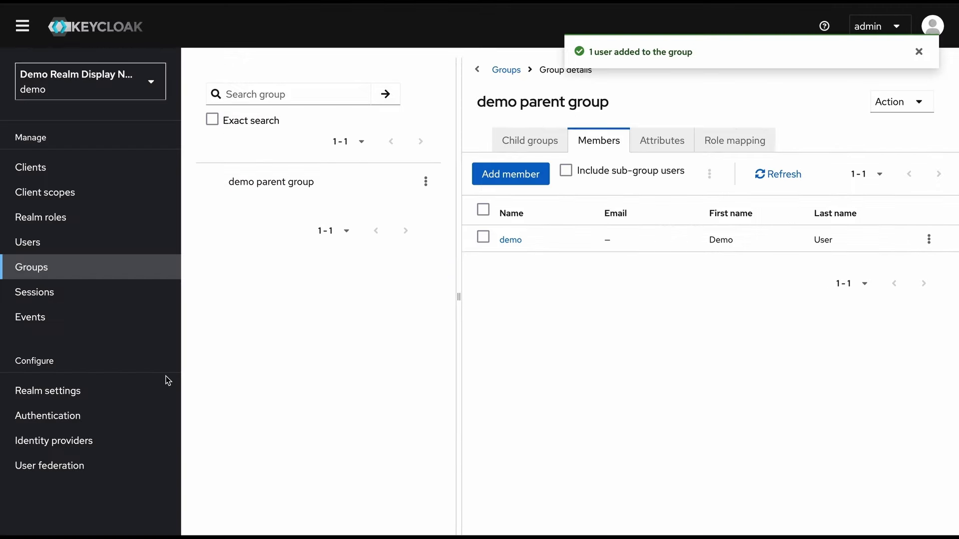
# Assign the delete-account and manage-account roles to demo parent group
pyautogui.click(667, 141)
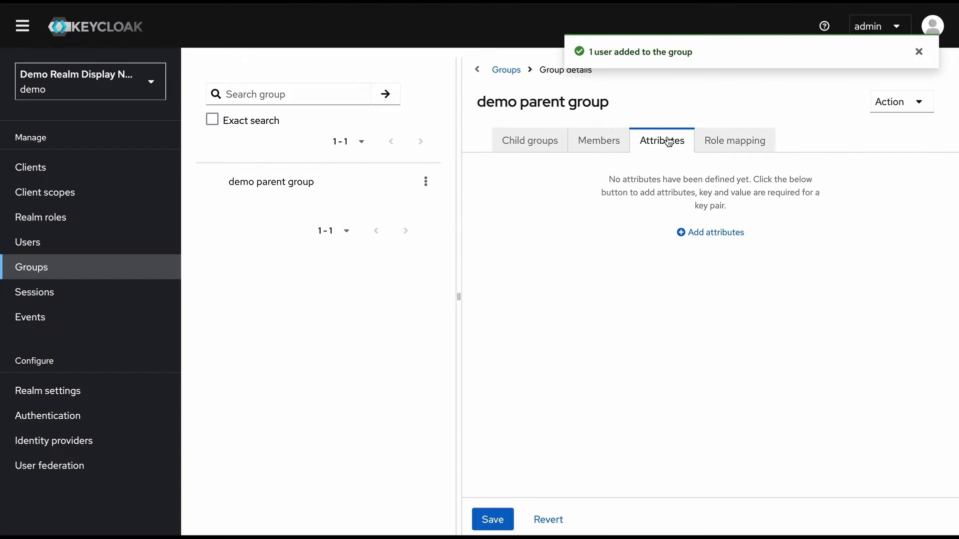
pyautogui.click(708, 233)
pyautogui.click(743, 141)
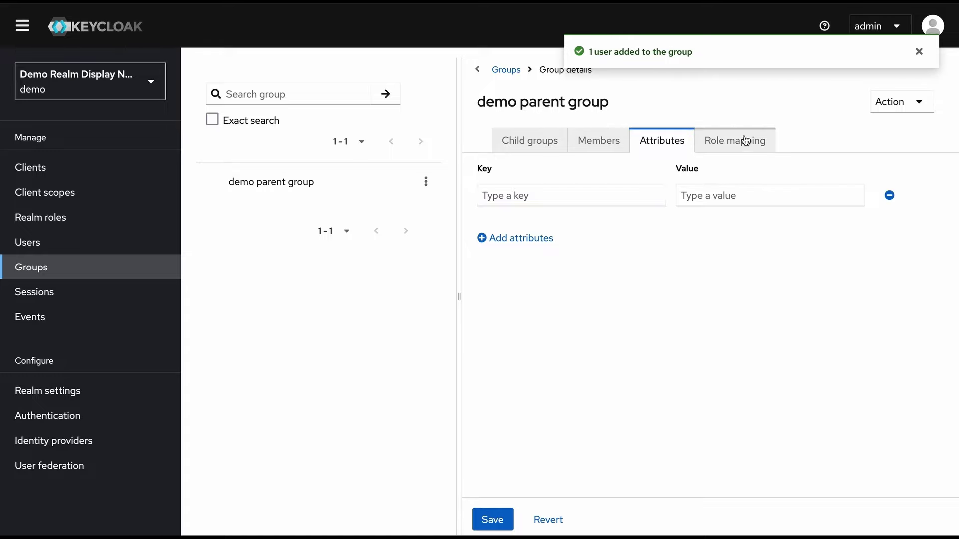
pyautogui.click(737, 294)
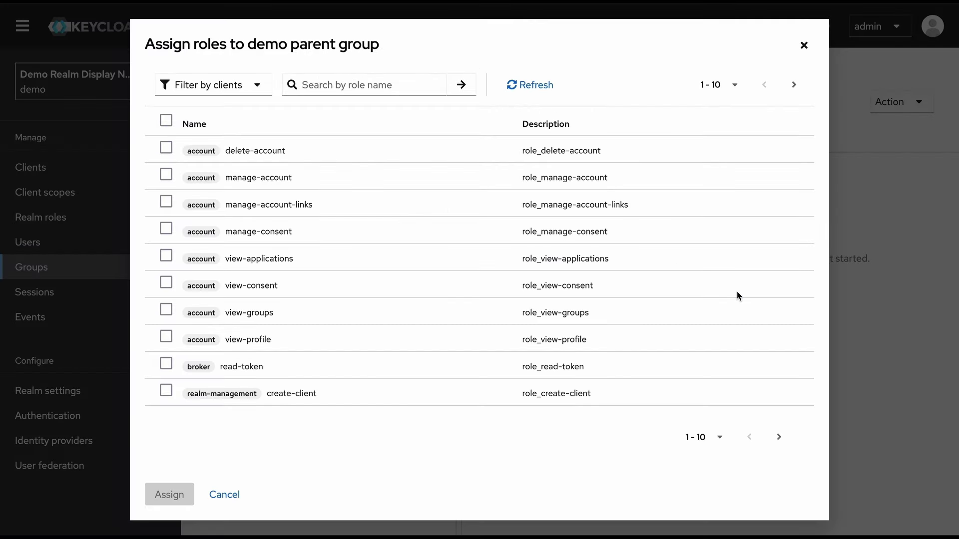
pyautogui.click(166, 148)
pyautogui.click(165, 175)
pyautogui.click(170, 495)
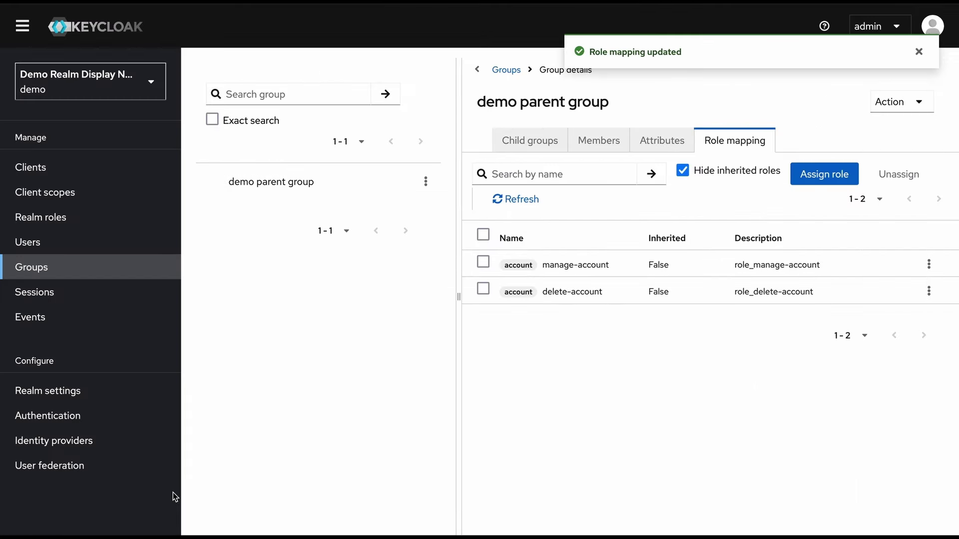
# Review the group's member list and its newly assigned roles
pyautogui.click(602, 142)
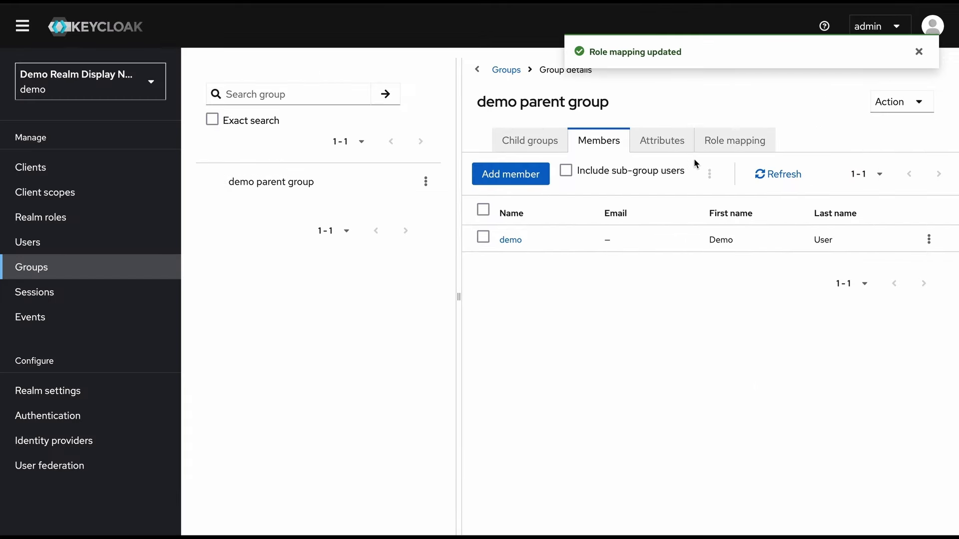
pyautogui.click(749, 144)
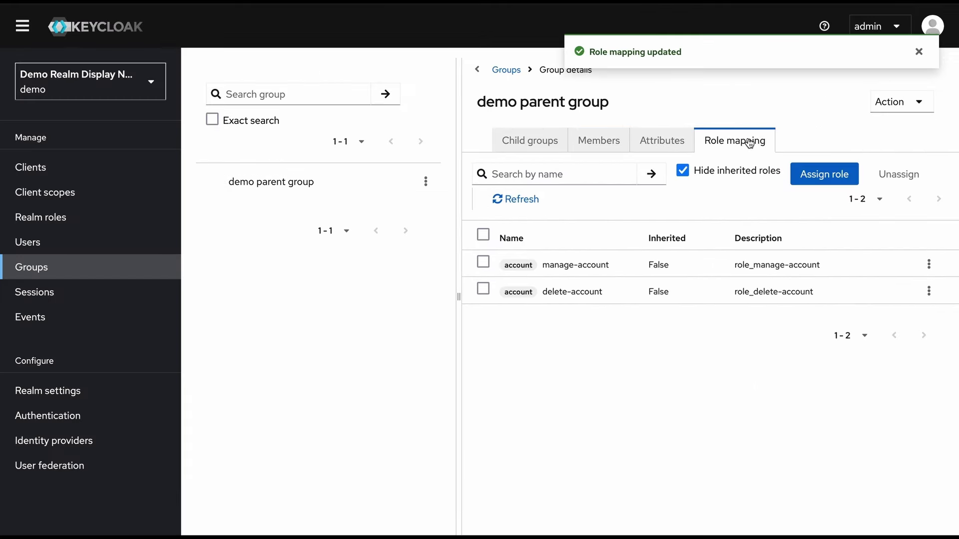
pyautogui.click(599, 143)
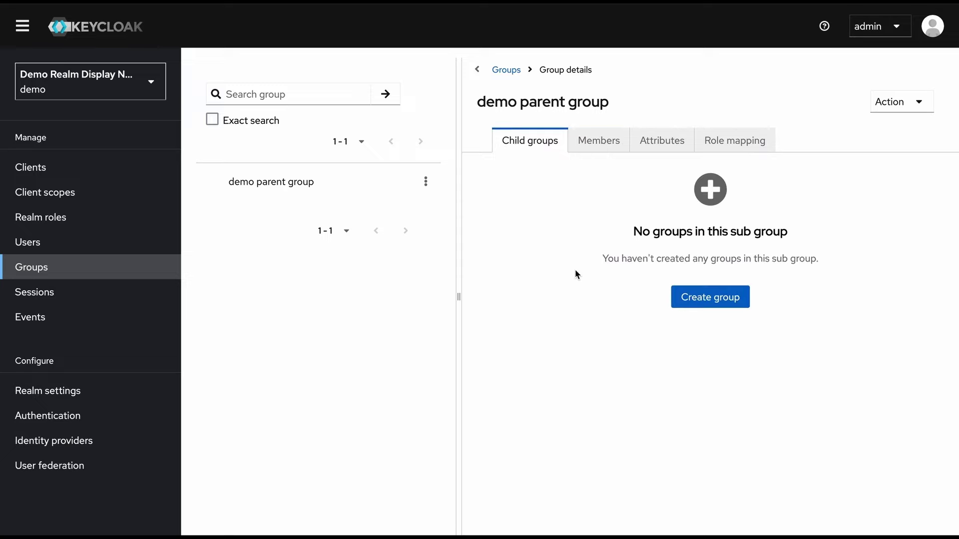
# Create subgroup 'demo child group' under demo parent group and open its details
pyautogui.click(706, 302)
pyautogui.write('de')
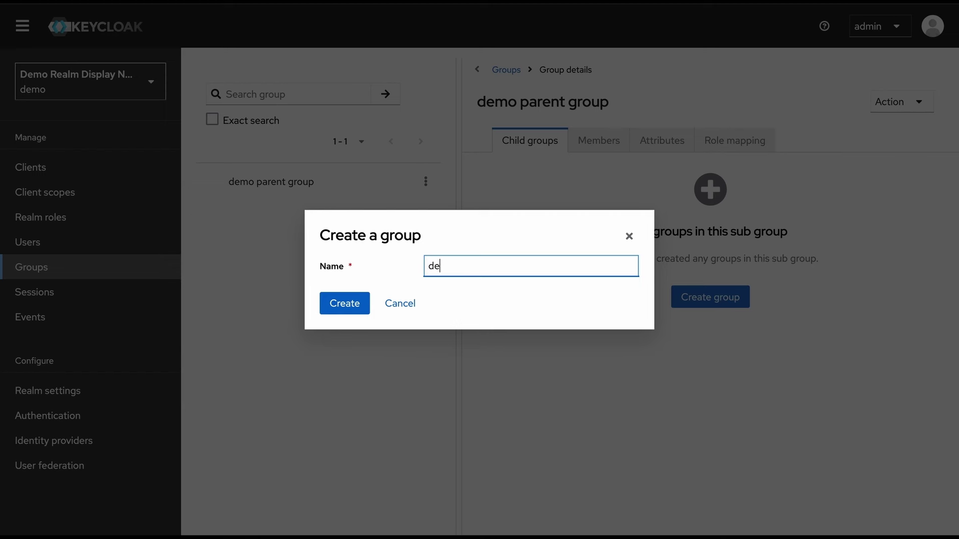
pyautogui.write('mo child group')
pyautogui.click(358, 303)
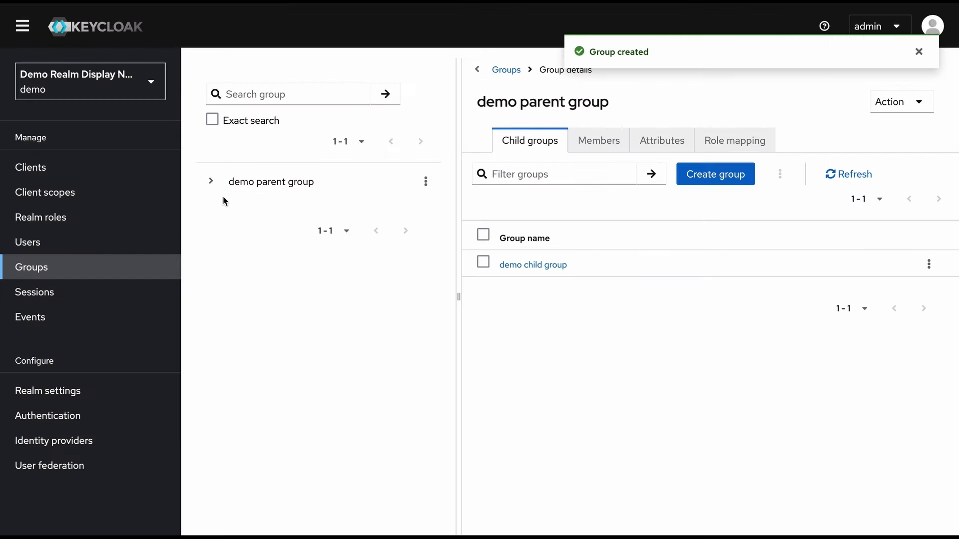
pyautogui.click(211, 181)
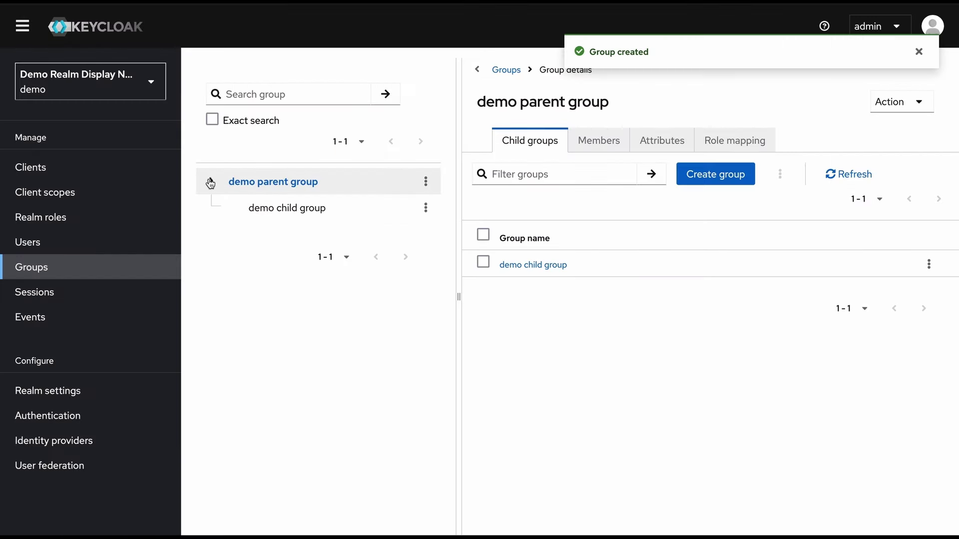
pyautogui.click(525, 265)
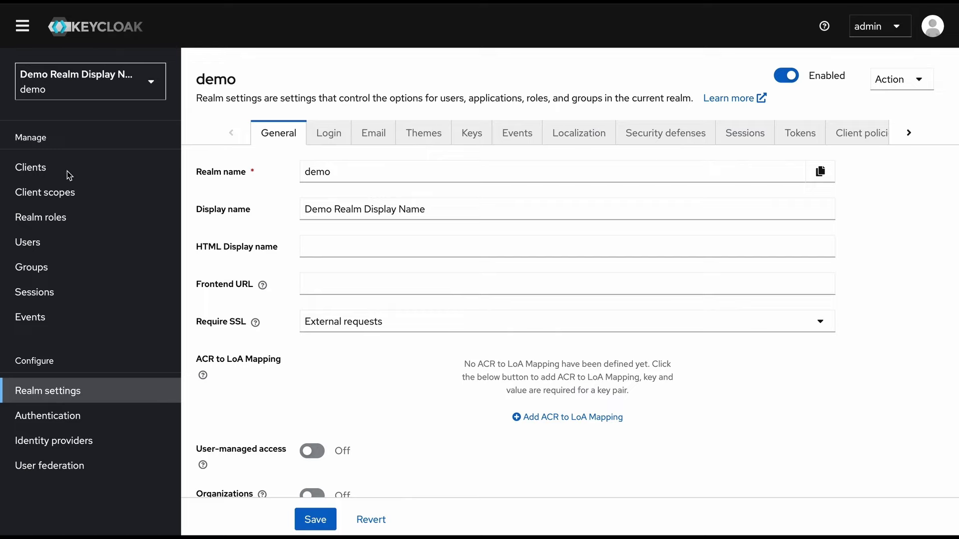
# Open the demo realm's Clients list, glancing at the Users list in between
pyautogui.click(42, 171)
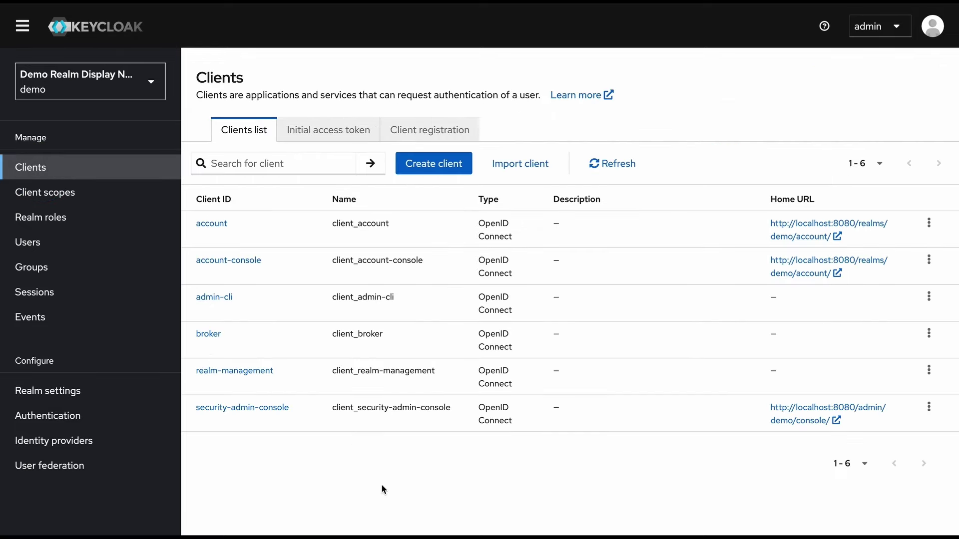
pyautogui.click(88, 248)
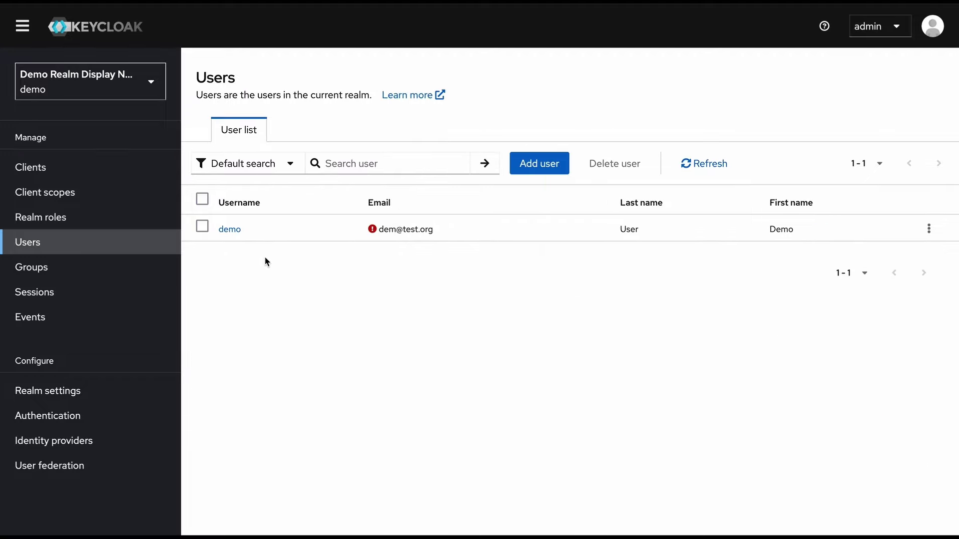
pyautogui.click(69, 171)
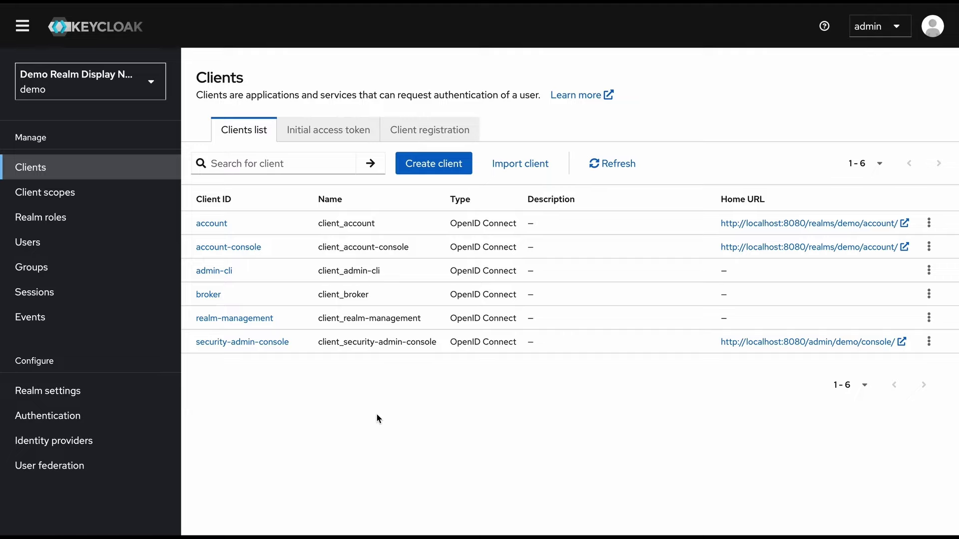
pyautogui.click(71, 245)
# Start OpenID Connect client 'angular-app' with client authentication off and direct access grants disabled
pyautogui.click(457, 170)
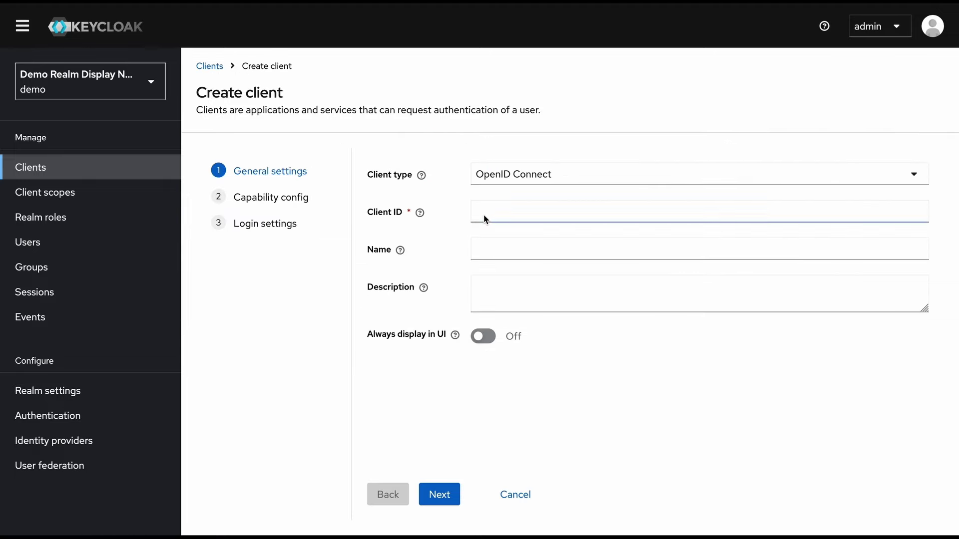
pyautogui.click(488, 218)
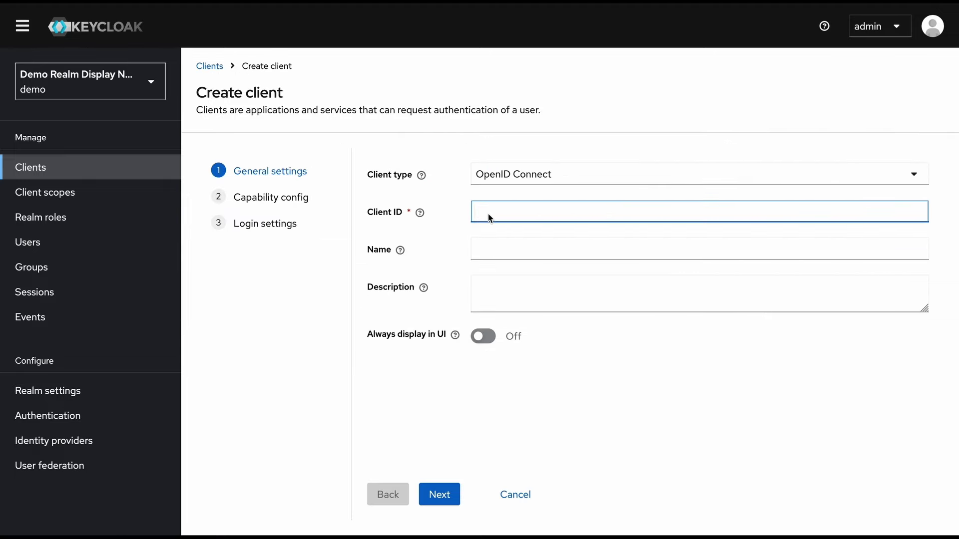
pyautogui.write('angular-app')
pyautogui.click(631, 378)
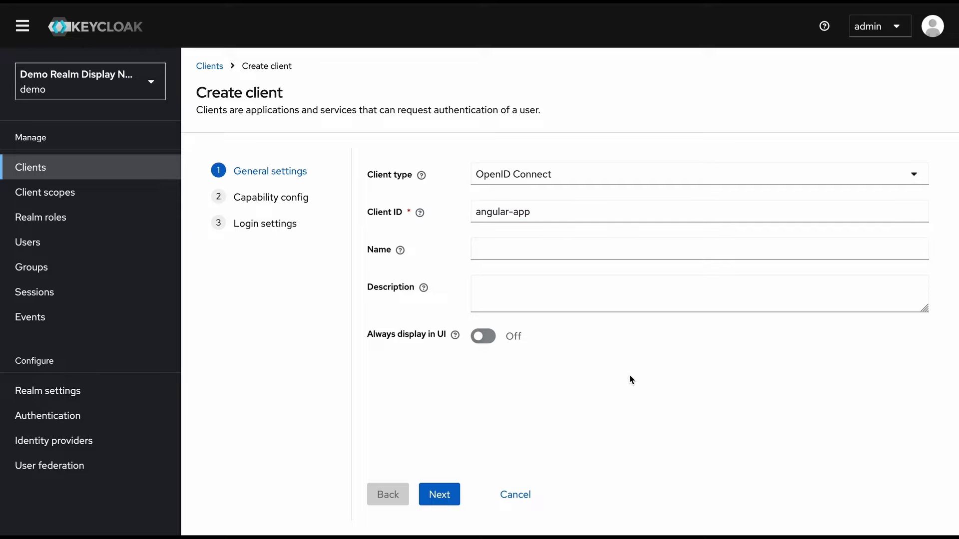
pyautogui.click(439, 496)
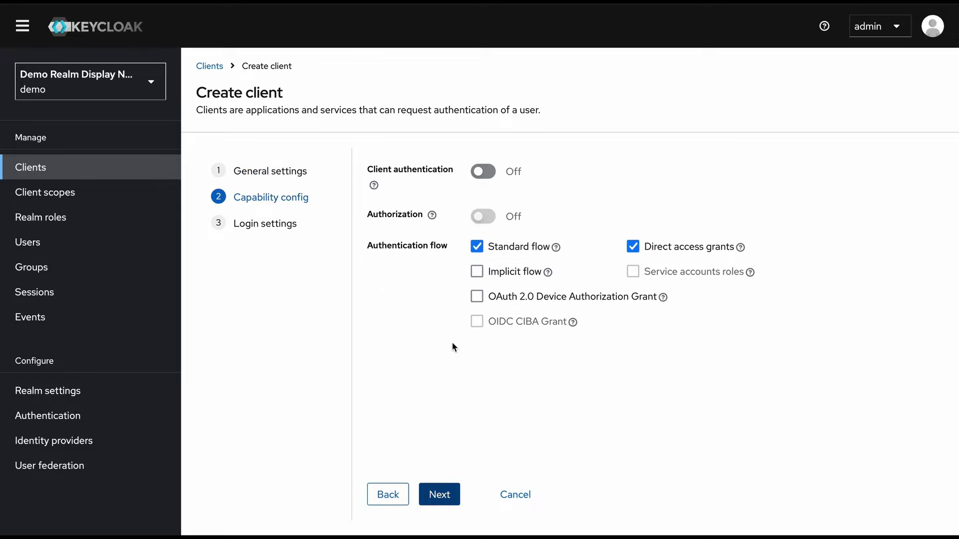
pyautogui.click(634, 249)
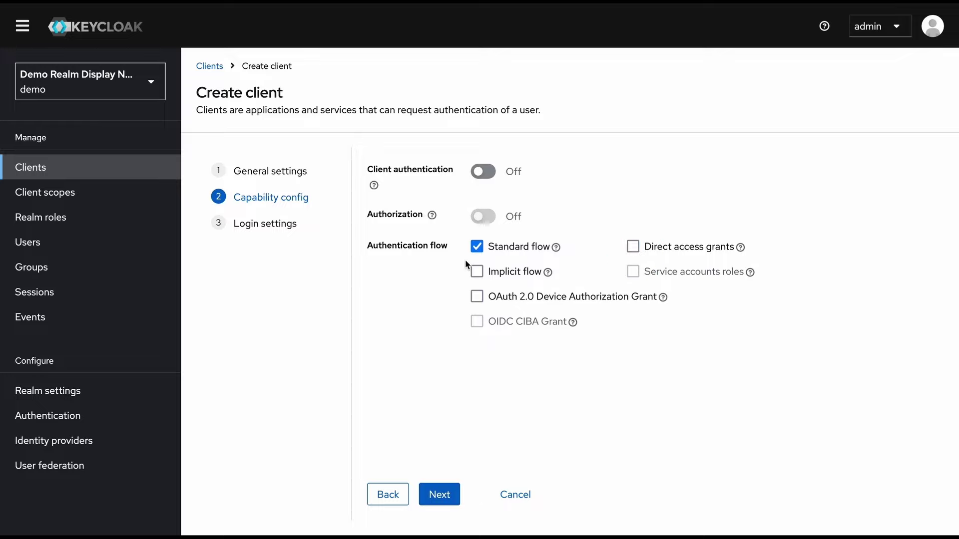
pyautogui.click(445, 250)
pyautogui.click(449, 497)
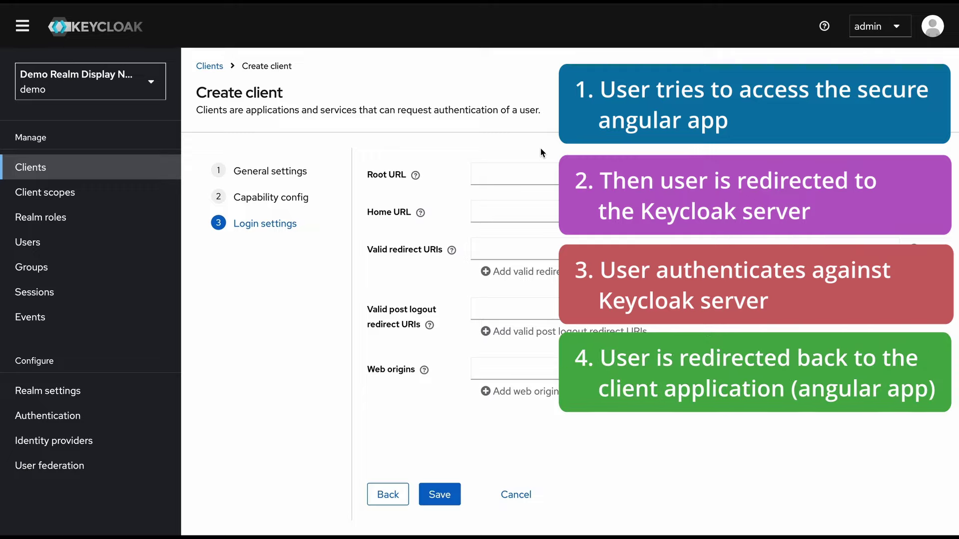
pyautogui.click(520, 249)
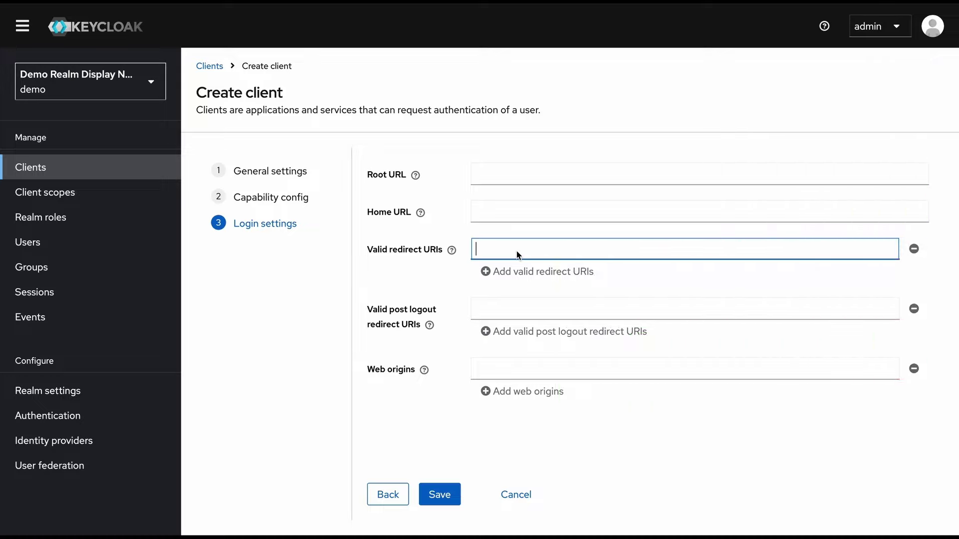
pyautogui.write('http://localhost:4200/*')
pyautogui.click(513, 372)
pyautogui.moveTo(477, 250); pyautogui.dragTo(572, 250)
pyautogui.click(539, 372)
pyautogui.write('http://localhost:4200')
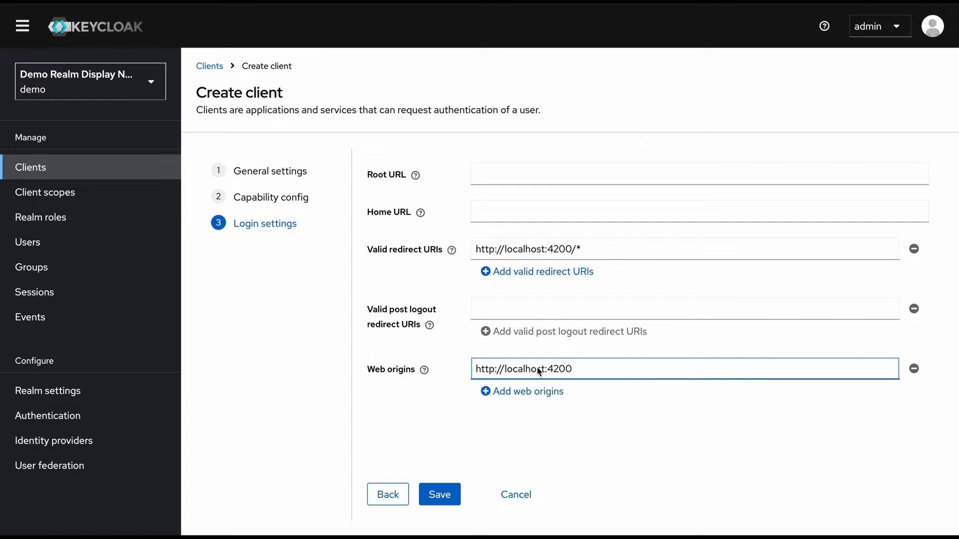
pyautogui.click(439, 496)
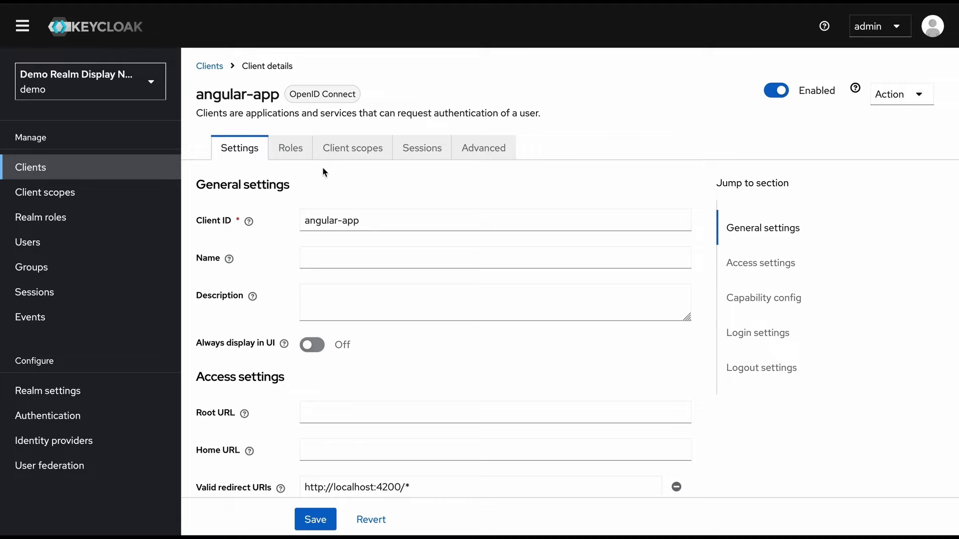
# Browse angular-app's Roles, Client scopes and Sessions tabs, ending on its Advanced settings
pyautogui.click(294, 153)
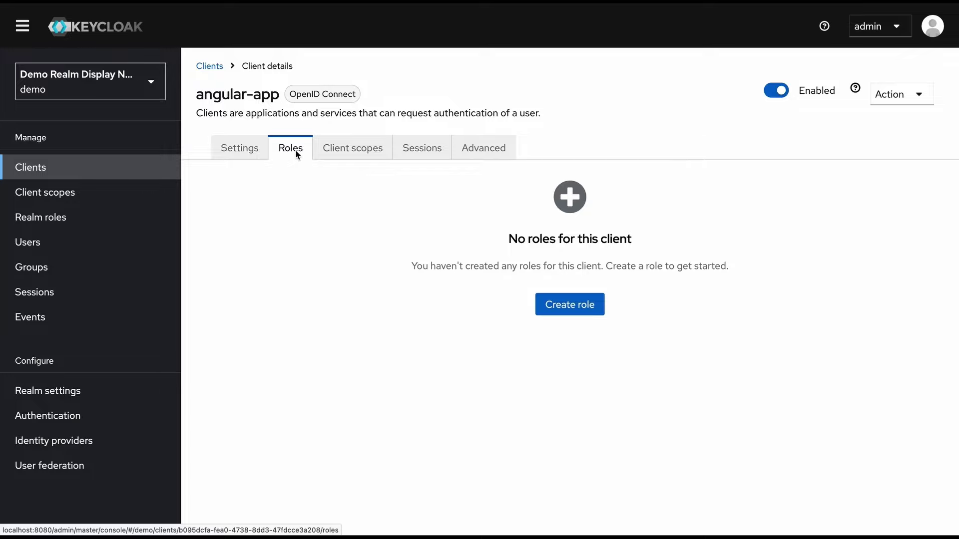
pyautogui.click(351, 149)
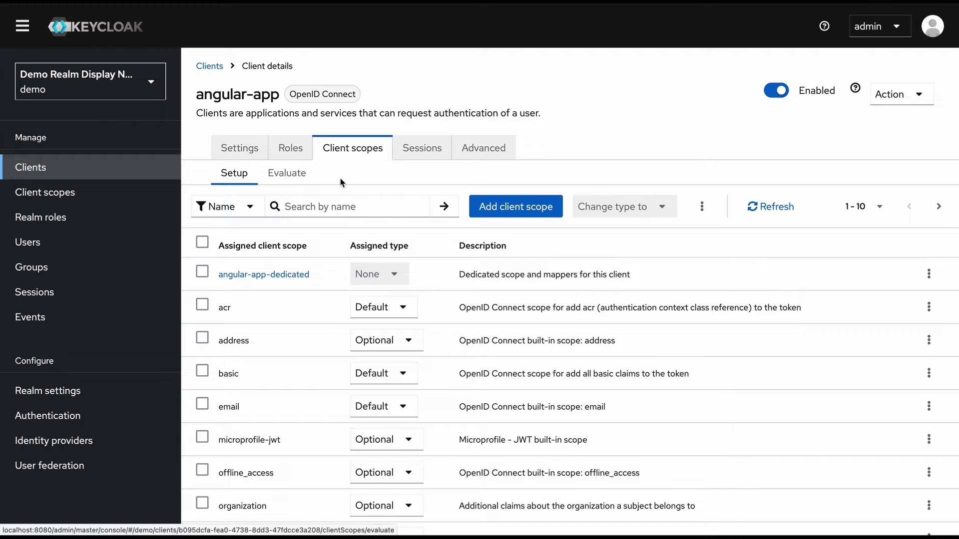
pyautogui.click(418, 157)
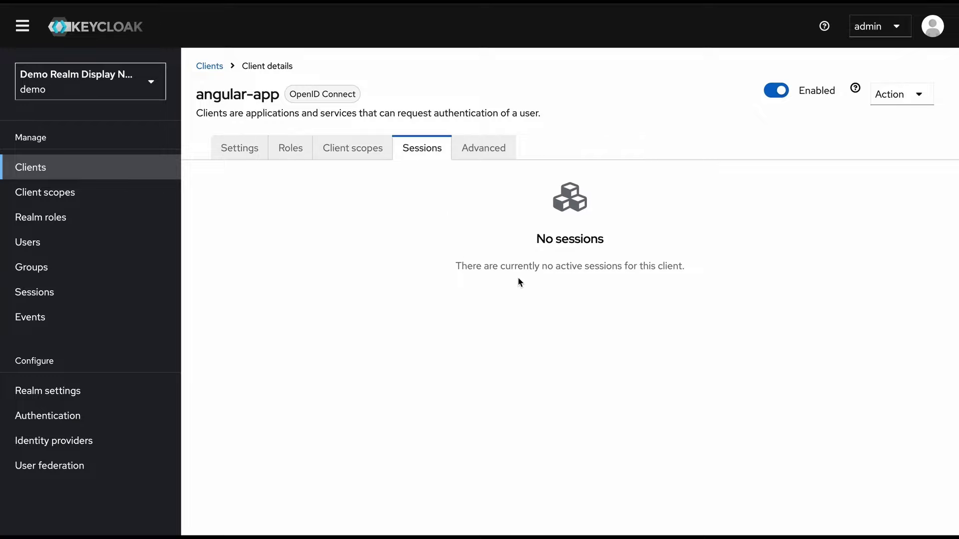
pyautogui.click(484, 151)
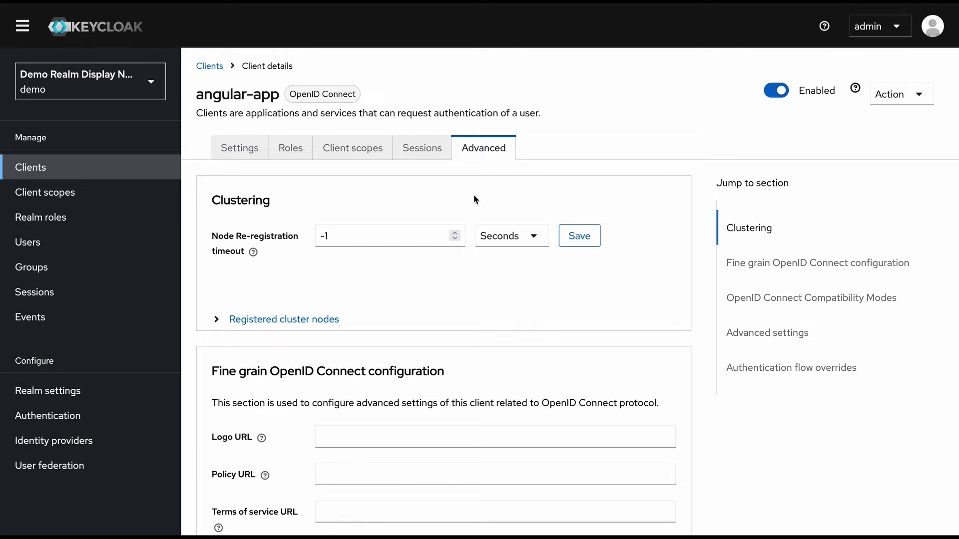
pyautogui.scroll(-2, 492, 286)
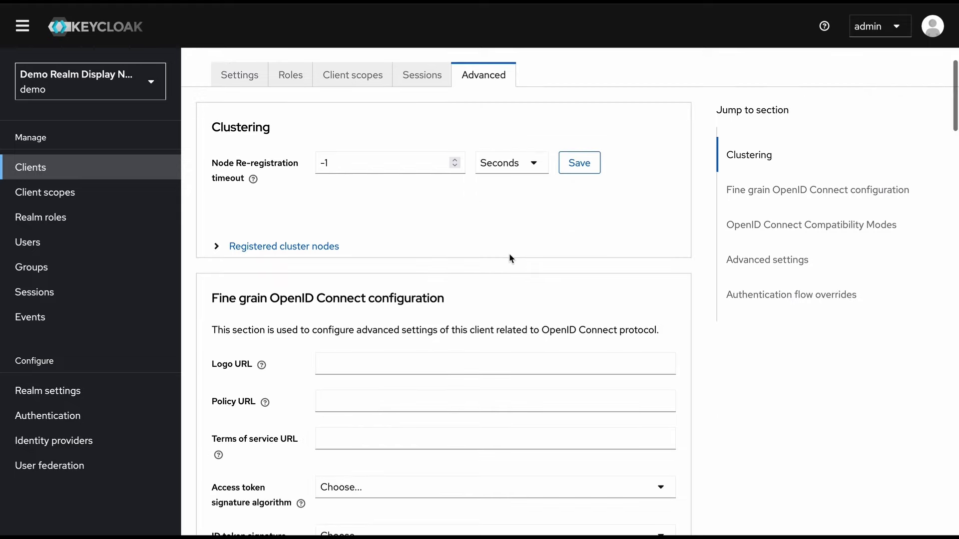
pyautogui.scroll(-5, 509, 257)
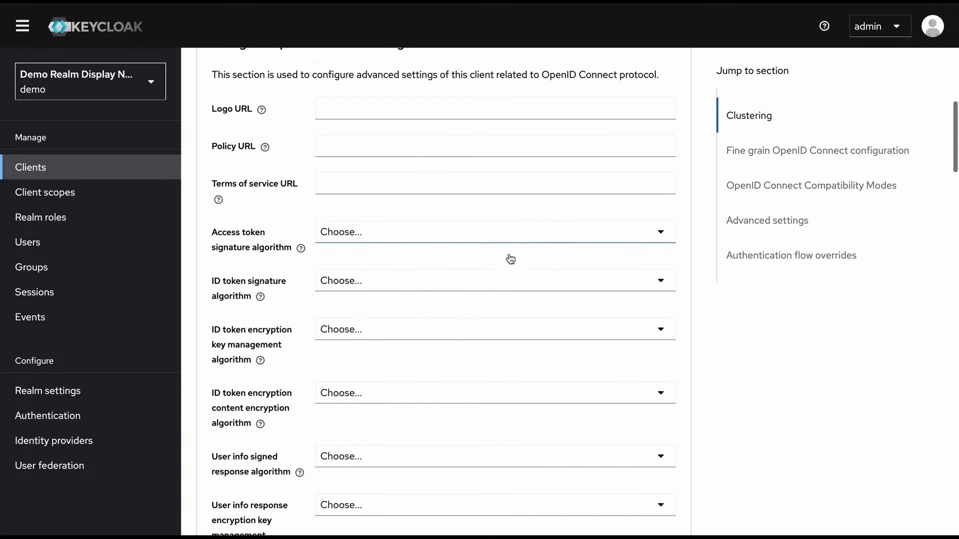
pyautogui.scroll(-1, 510, 258)
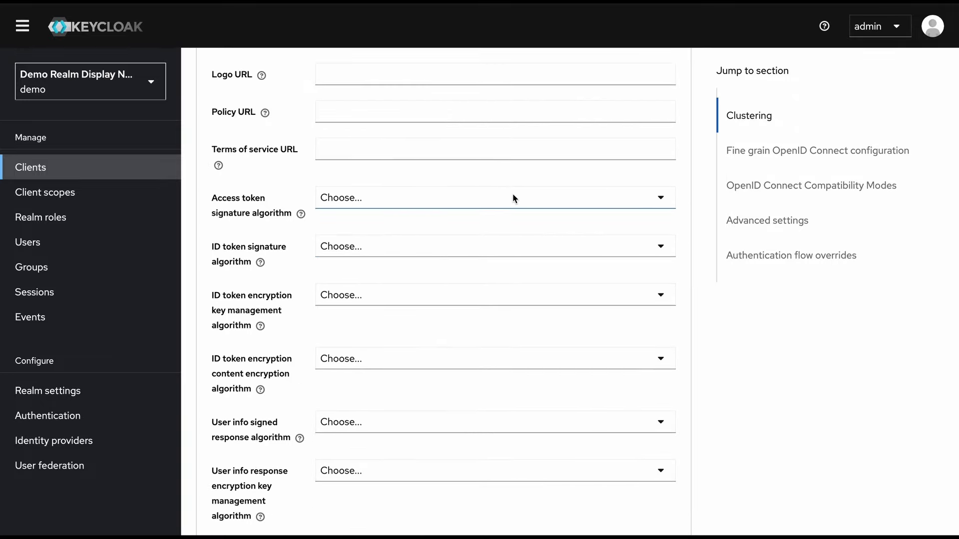
pyautogui.scroll(-1, 522, 193)
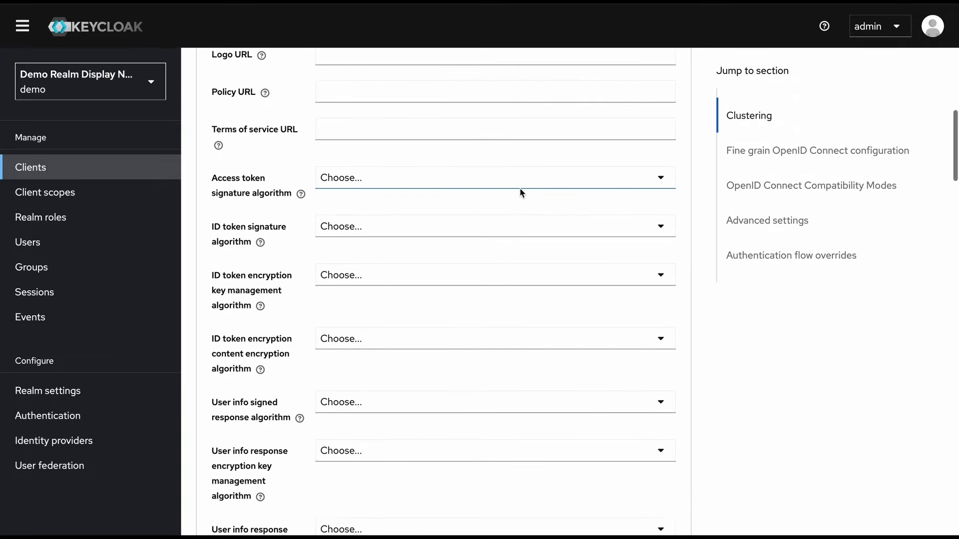
pyautogui.scroll(-1, 520, 192)
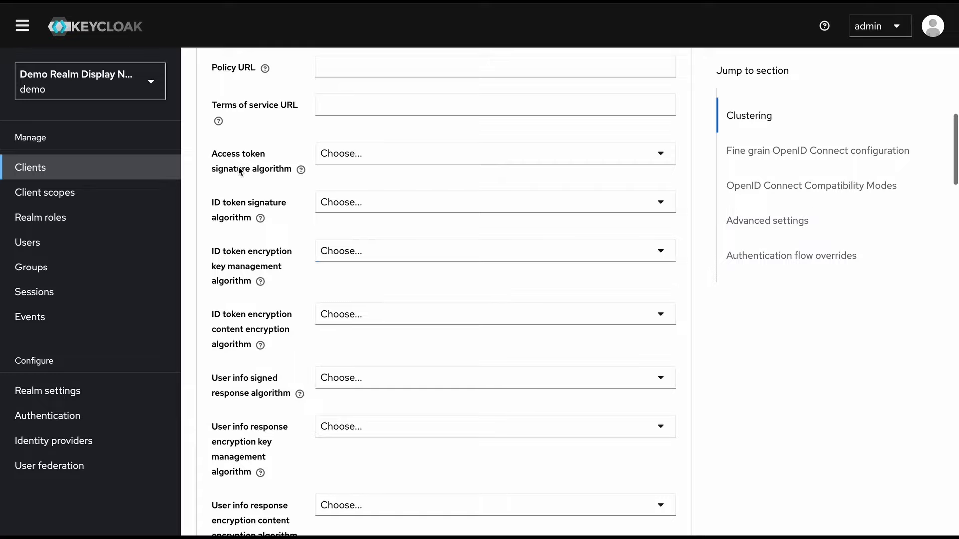
pyautogui.click(377, 160)
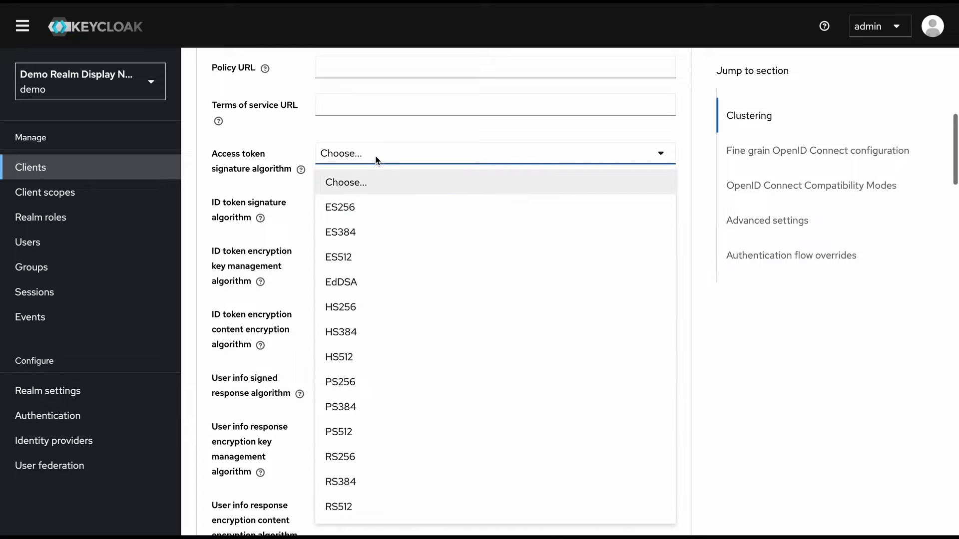
pyautogui.click(403, 122)
pyautogui.click(397, 207)
pyautogui.click(417, 230)
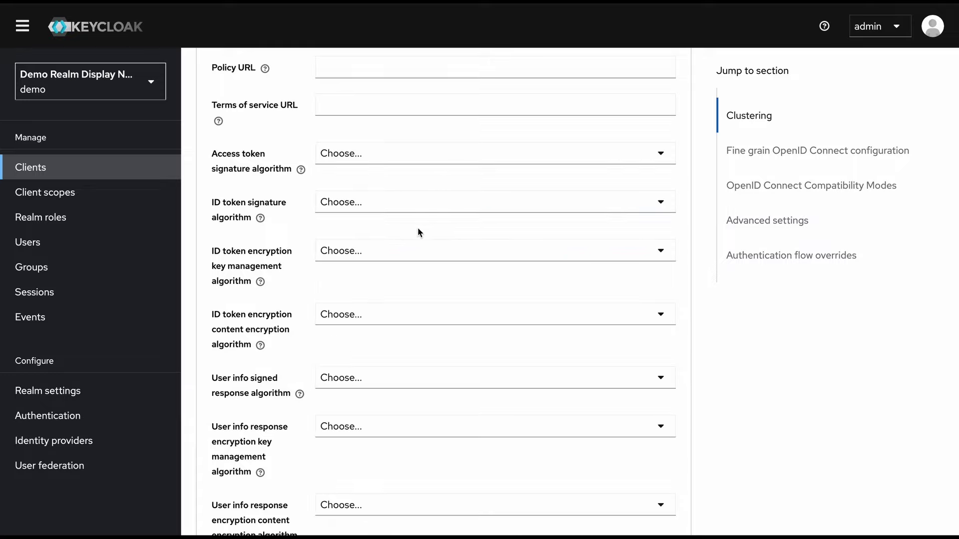
pyautogui.scroll(-1, 373, 329)
pyautogui.scroll(-3, 374, 332)
pyautogui.scroll(-15, 373, 328)
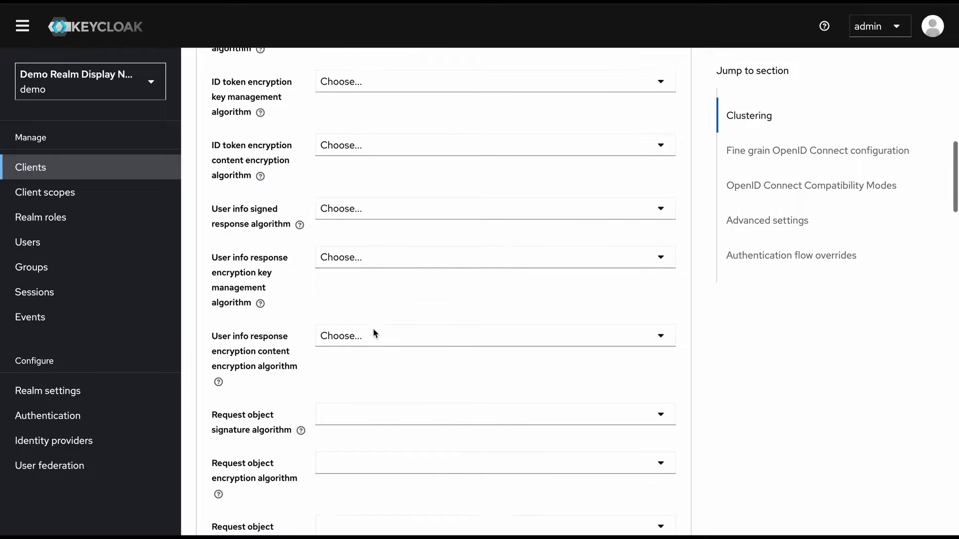
pyautogui.scroll(-10, 375, 334)
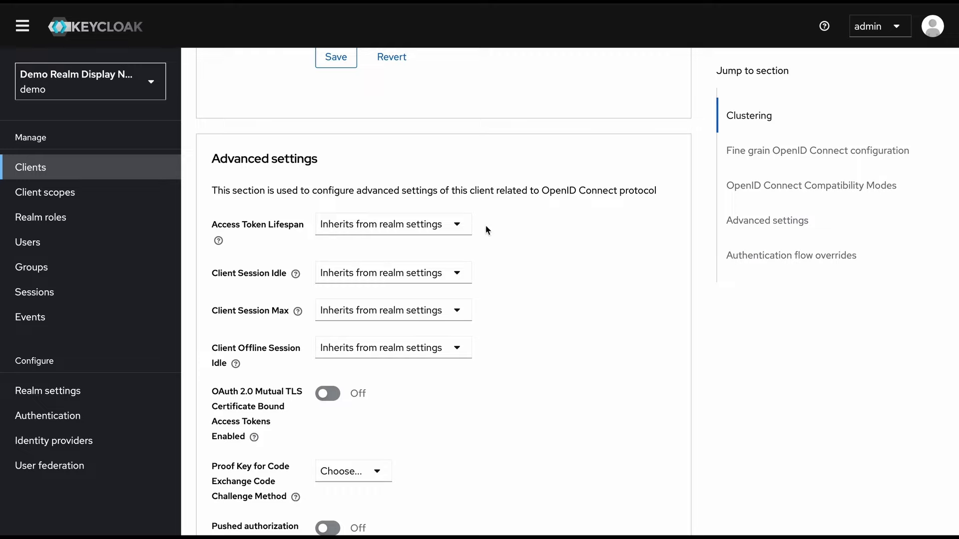
pyautogui.click(455, 224)
pyautogui.click(453, 222)
pyautogui.click(455, 222)
pyautogui.click(350, 277)
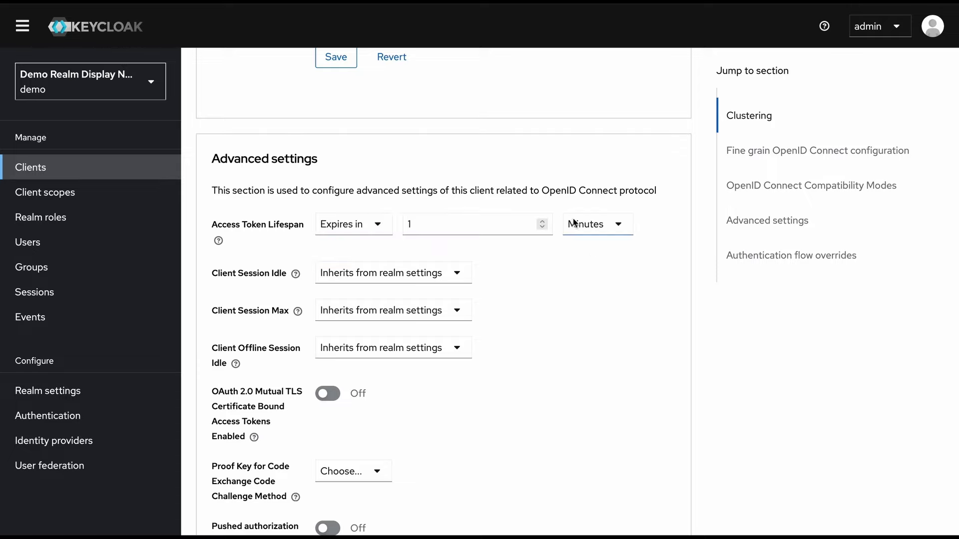
pyautogui.click(381, 225)
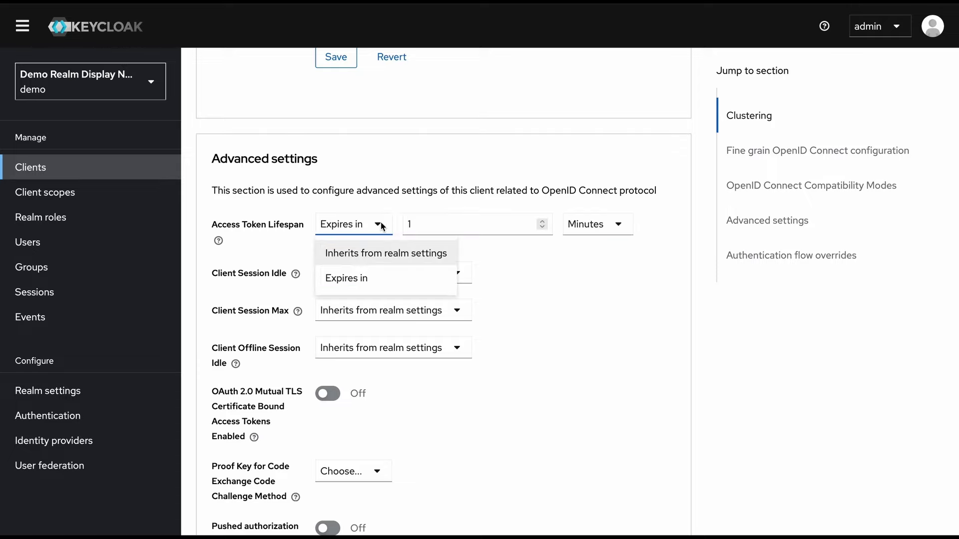
pyautogui.click(385, 254)
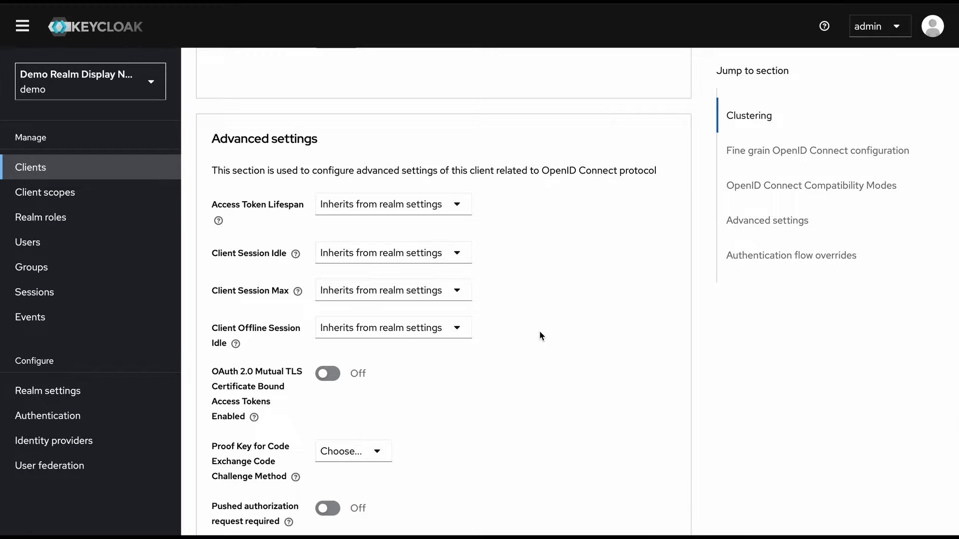
pyautogui.scroll(20, 539, 331)
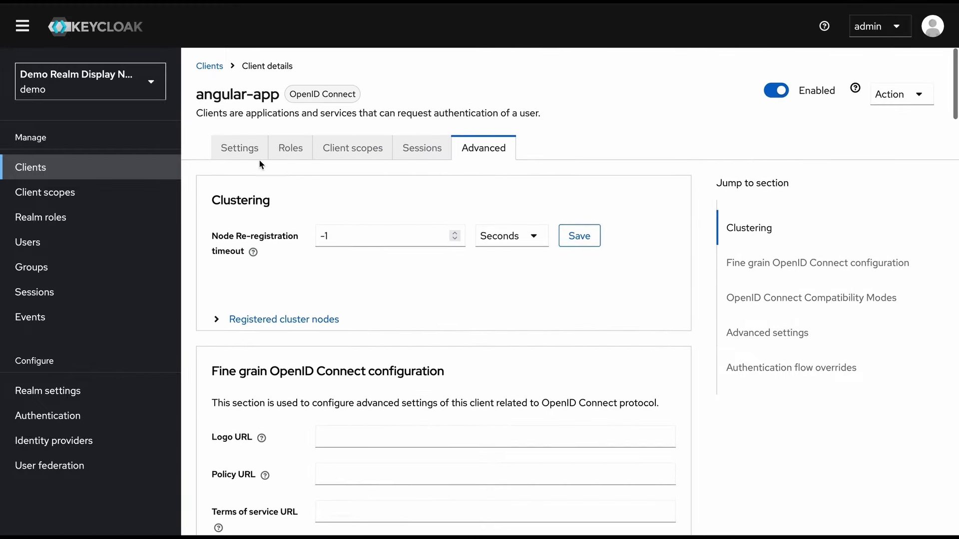
# Switch Client authentication On in angular-app's Capability config and save the client
pyautogui.click(244, 150)
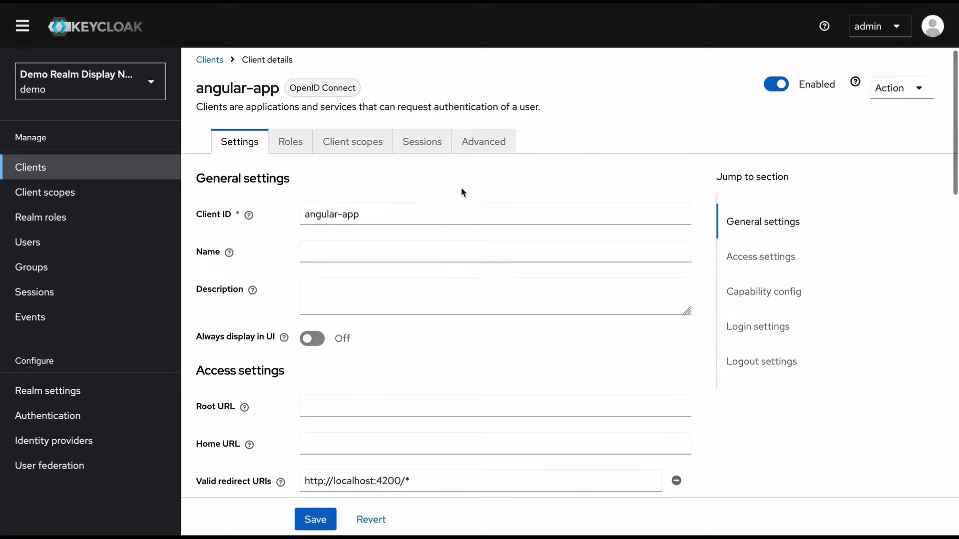
pyautogui.scroll(-8, 462, 191)
pyautogui.scroll(-2, 461, 188)
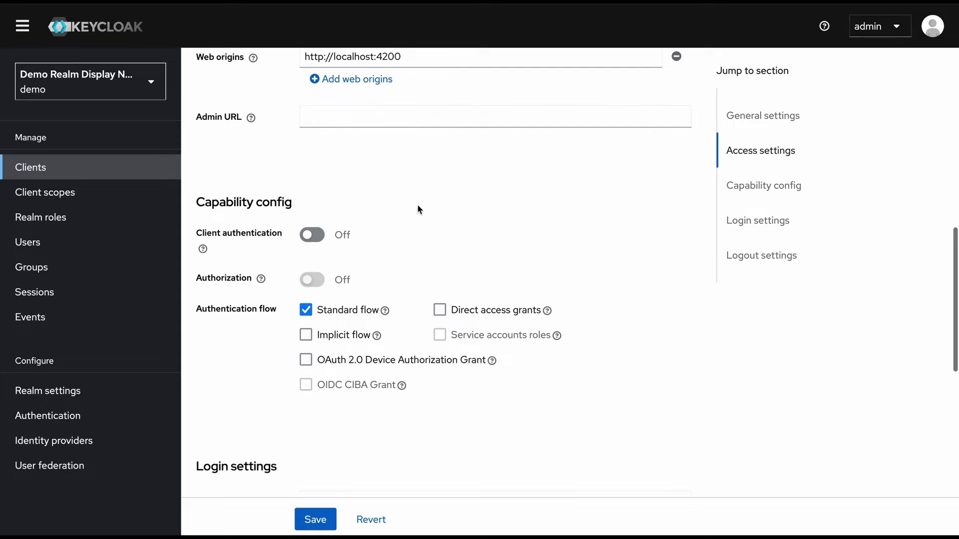
pyautogui.click(315, 234)
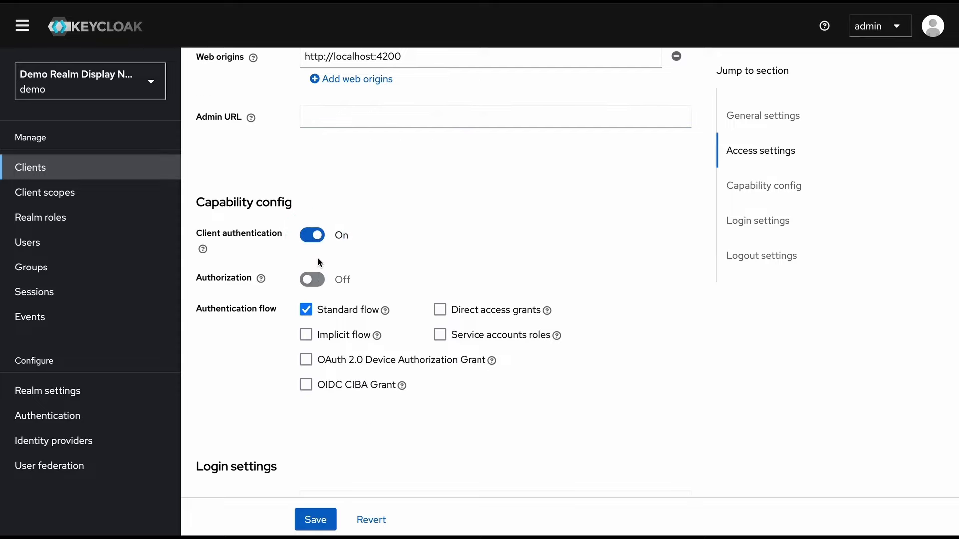
pyautogui.click(324, 527)
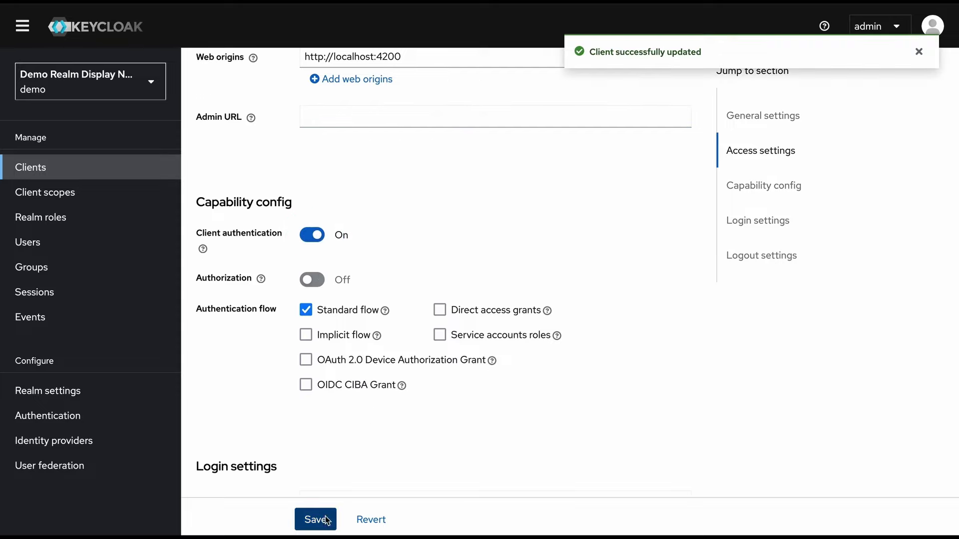
pyautogui.scroll(15, 423, 269)
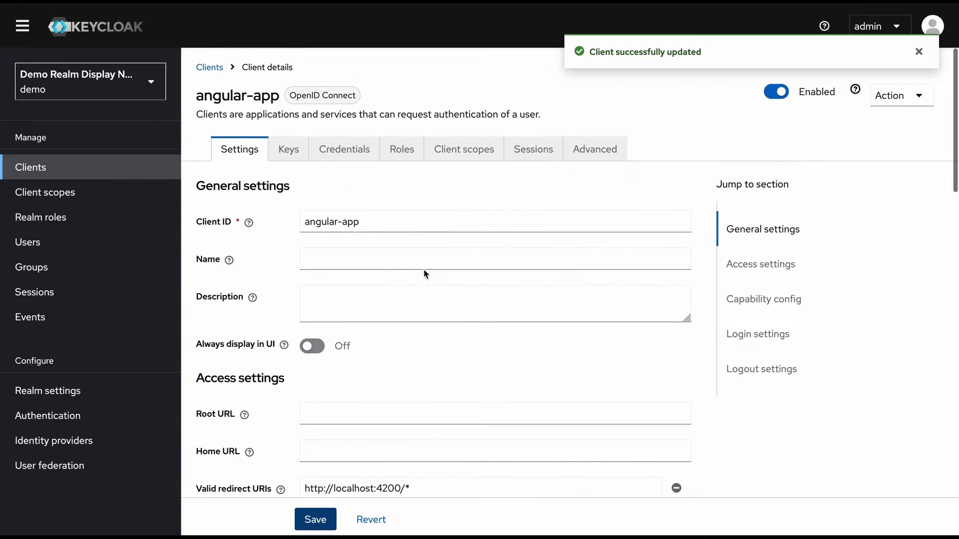
# Show angular-app's Credentials tab, revealing the client secret briefly and then masking it again
pyautogui.click(350, 158)
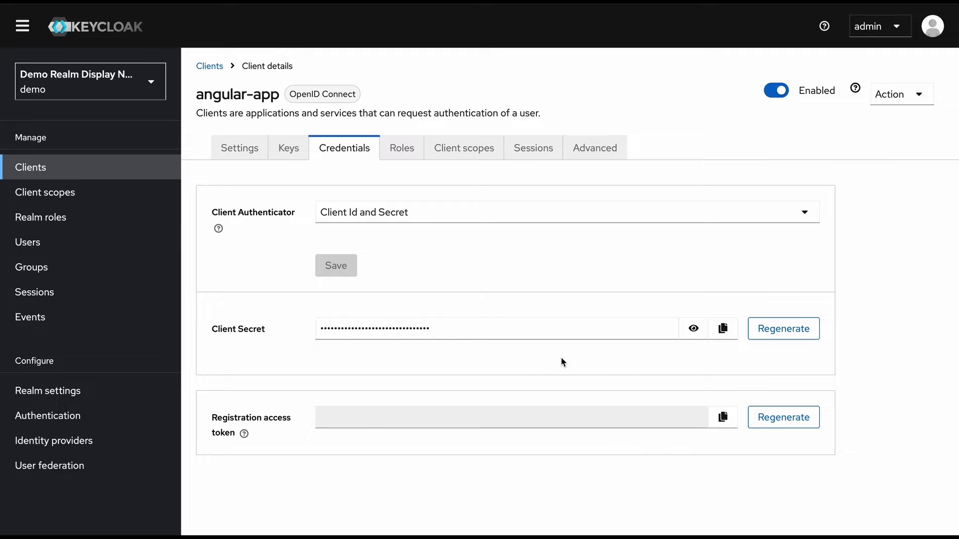
pyautogui.click(693, 328)
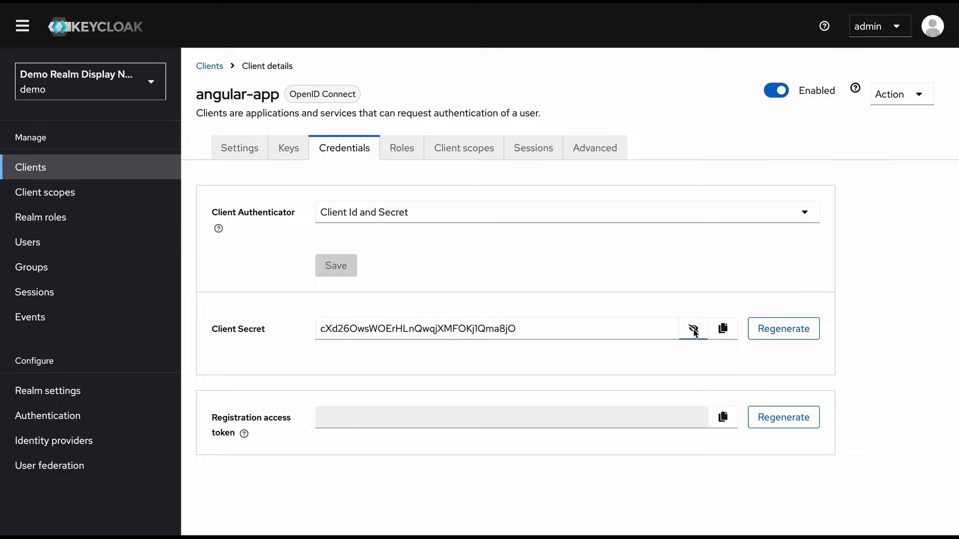
pyautogui.click(693, 329)
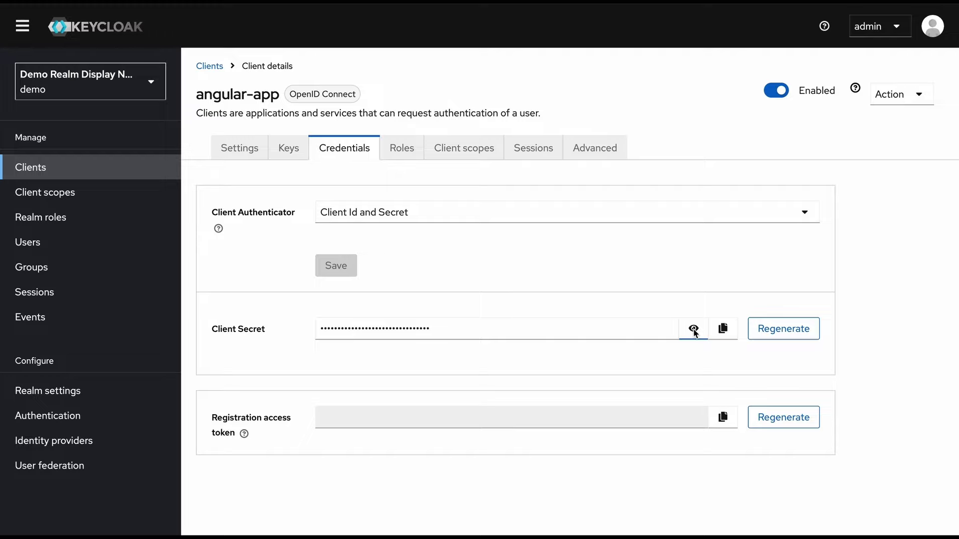
# Switch Client authentication back Off for angular-app and save it as a public client
pyautogui.click(229, 150)
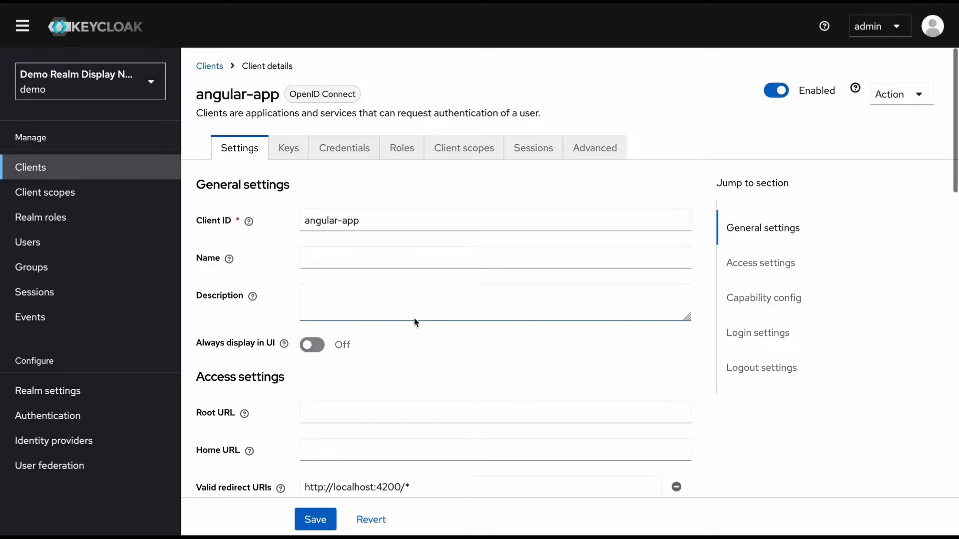
pyautogui.scroll(-1, 415, 321)
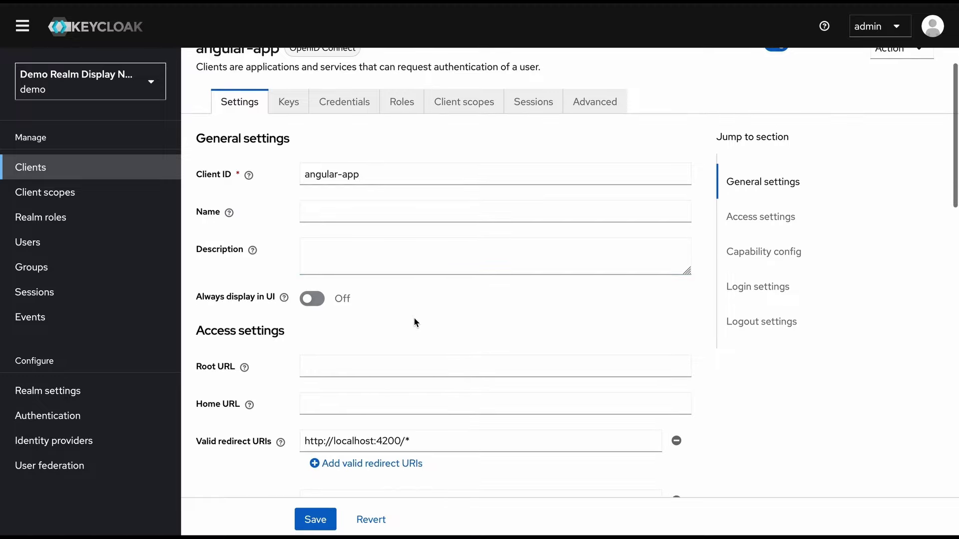
pyautogui.scroll(1, 414, 320)
pyautogui.scroll(-10, 314, 153)
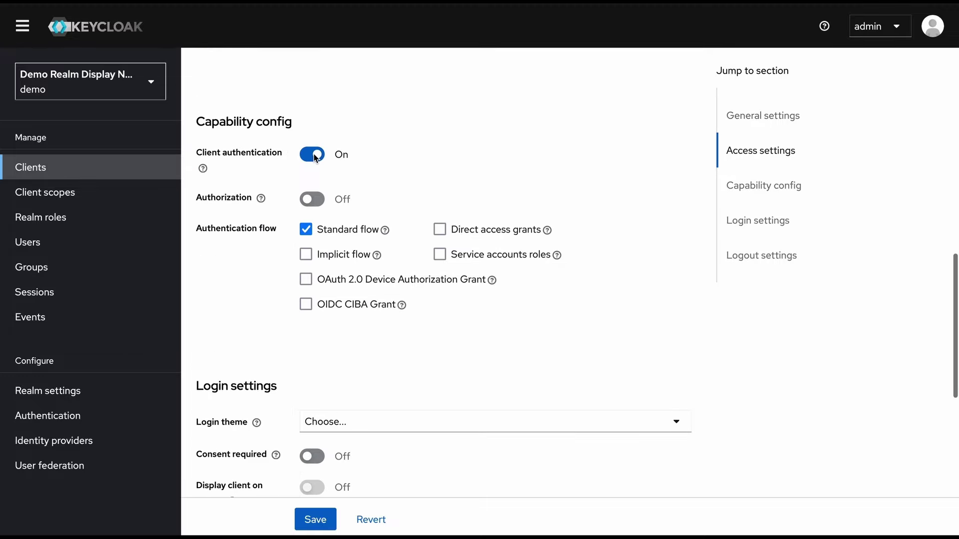
pyautogui.click(314, 154)
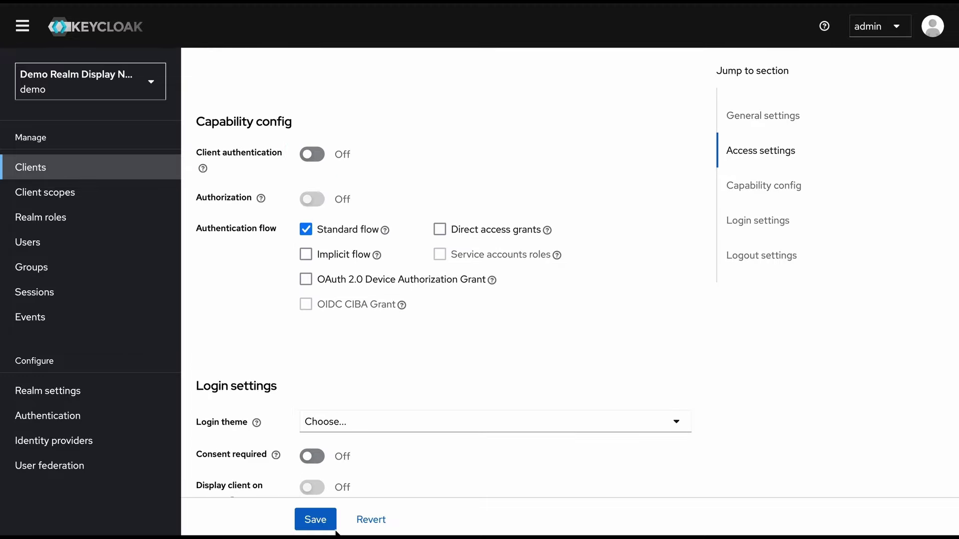
pyautogui.click(318, 519)
pyautogui.scroll(10, 443, 276)
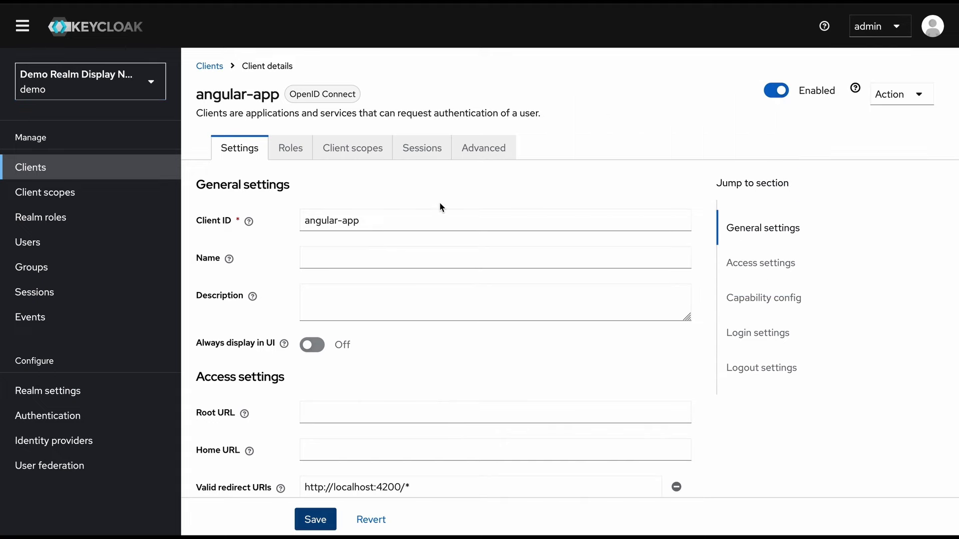
pyautogui.hotkey('ctrl', 'Right')
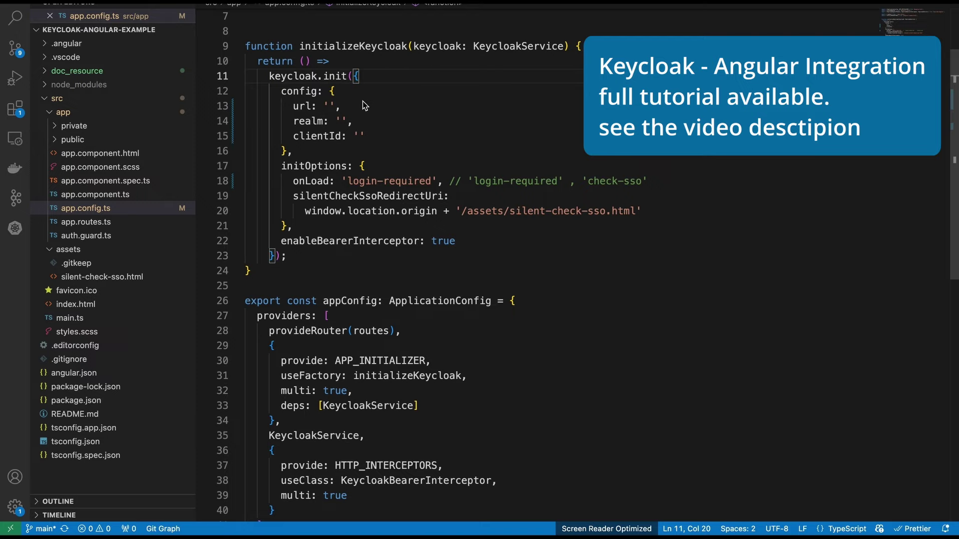
pyautogui.press('super+z')
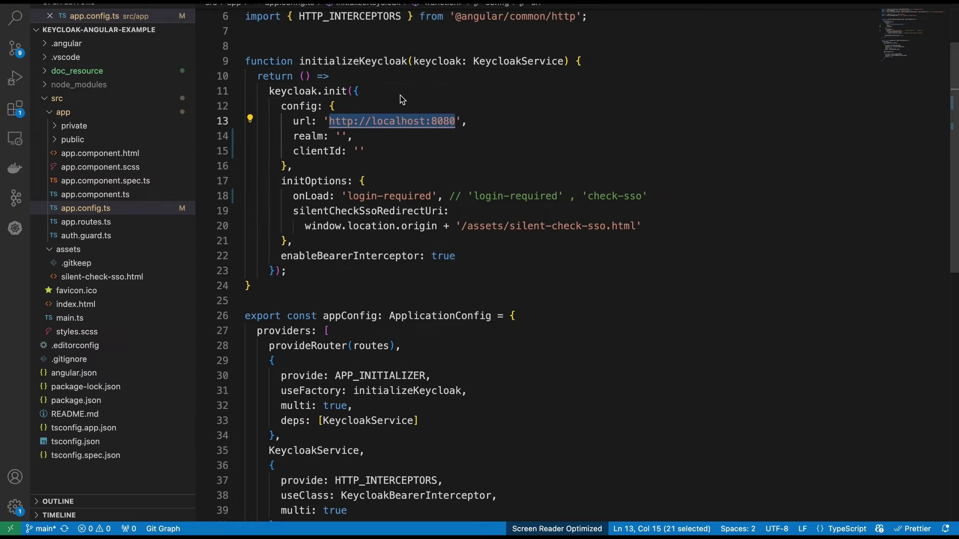
pyautogui.click(401, 96)
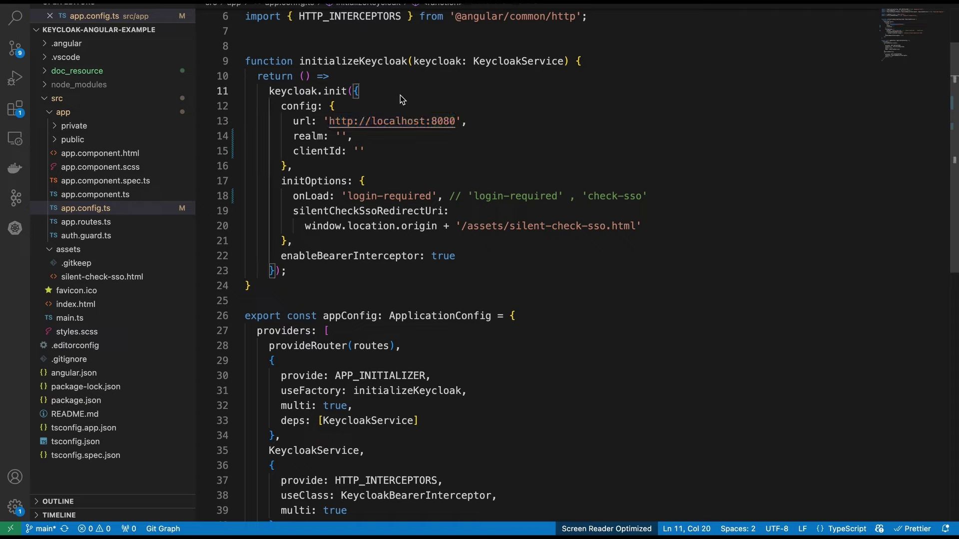
pyautogui.press('super+z')
pyautogui.press('super+z')
pyautogui.click(542, 150)
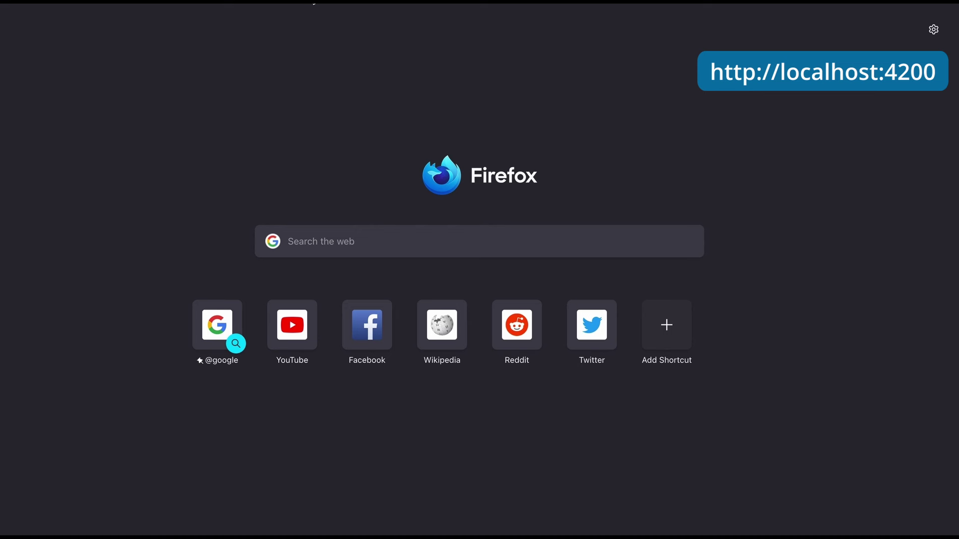
# Load localhost:4200 in Firefox and sign in on the demo realm's Keycloak login page with the test user's credentials
pyautogui.write('http://localhost:4200/')
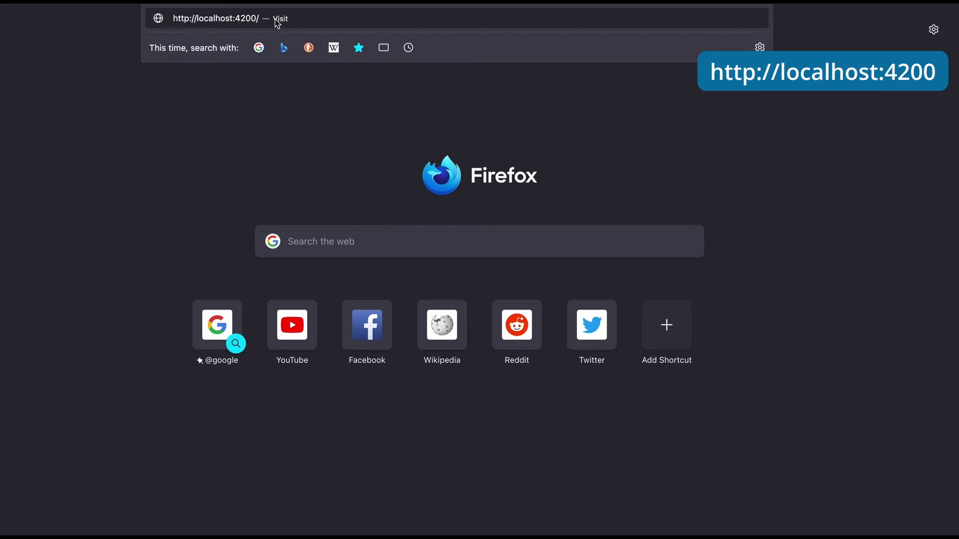
pyautogui.click(277, 21)
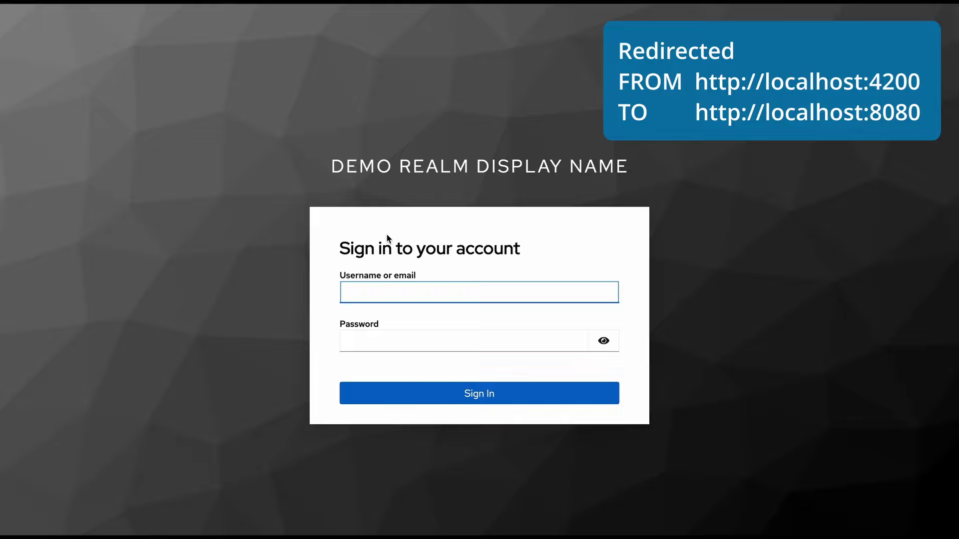
pyautogui.click(387, 270)
pyautogui.write('demo')
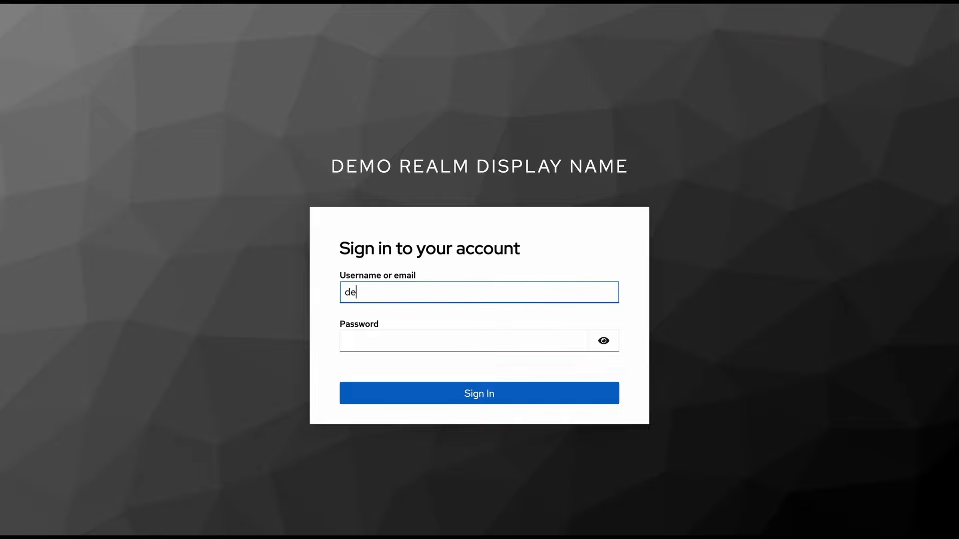
pyautogui.click(398, 342)
pyautogui.write('demo')
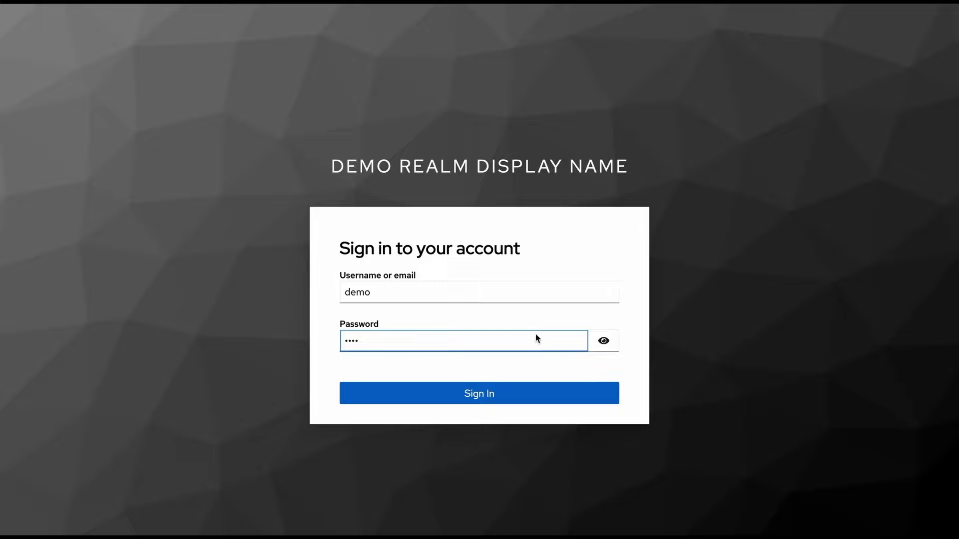
pyautogui.click(504, 395)
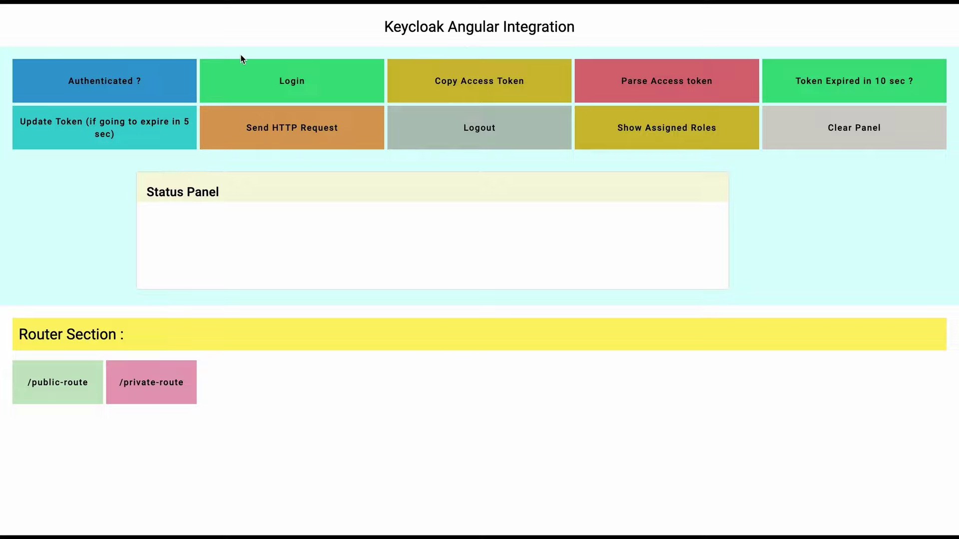
# Check the app's 'Authenticated ?' status, then copy the access token to the clipboard
pyautogui.click(129, 84)
pyautogui.click(440, 84)
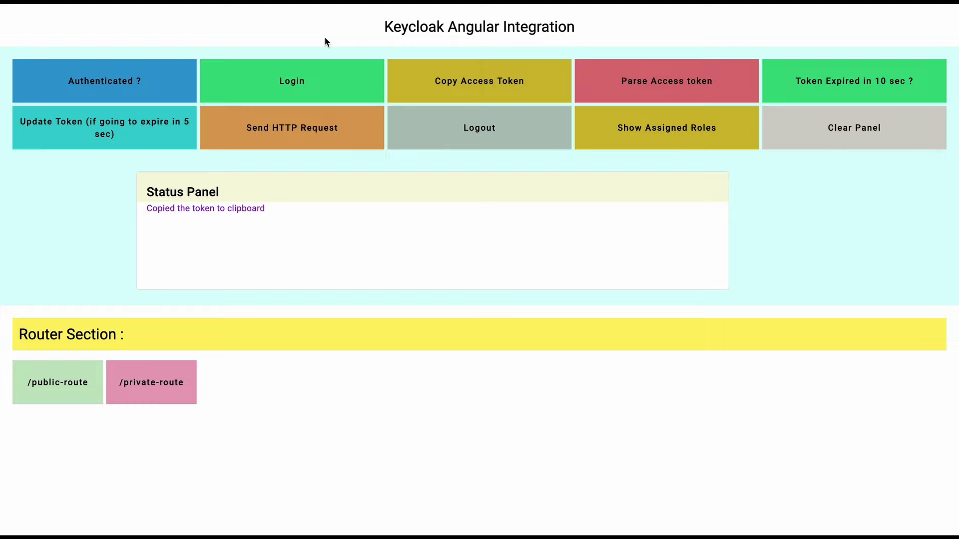
pyautogui.click(477, 79)
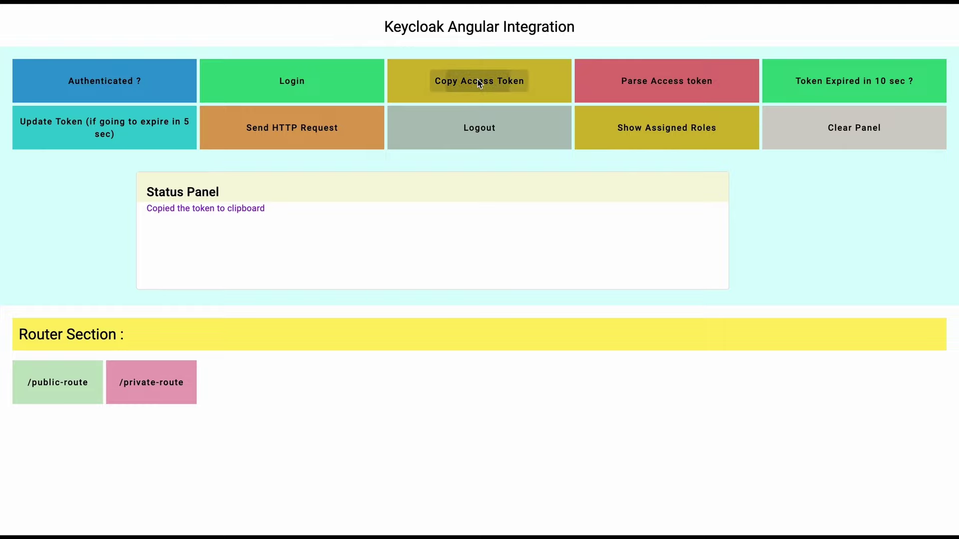
# Open jwt.io in a new tab and replace the sample Encoded token with the copied access token
pyautogui.hotkey('ctrl', 't')
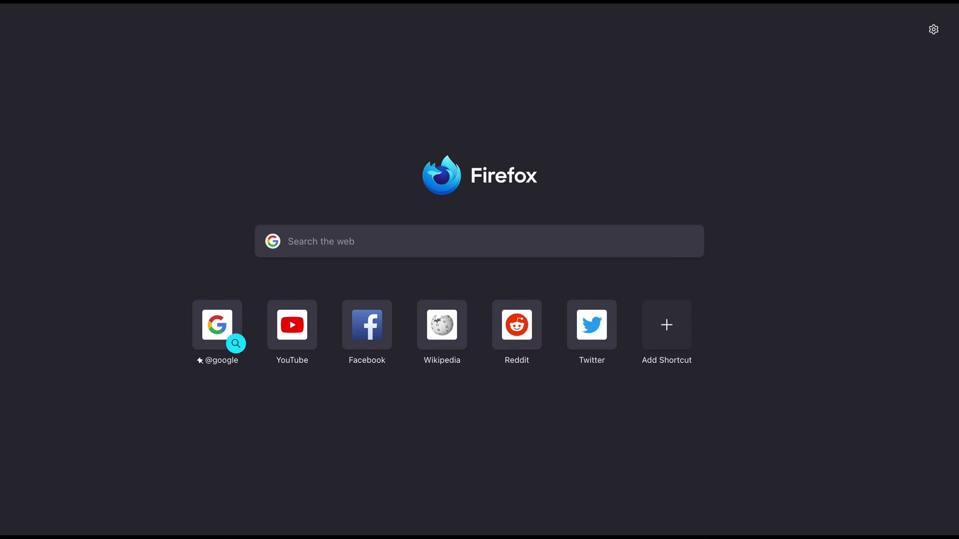
pyautogui.write('jwt.io')
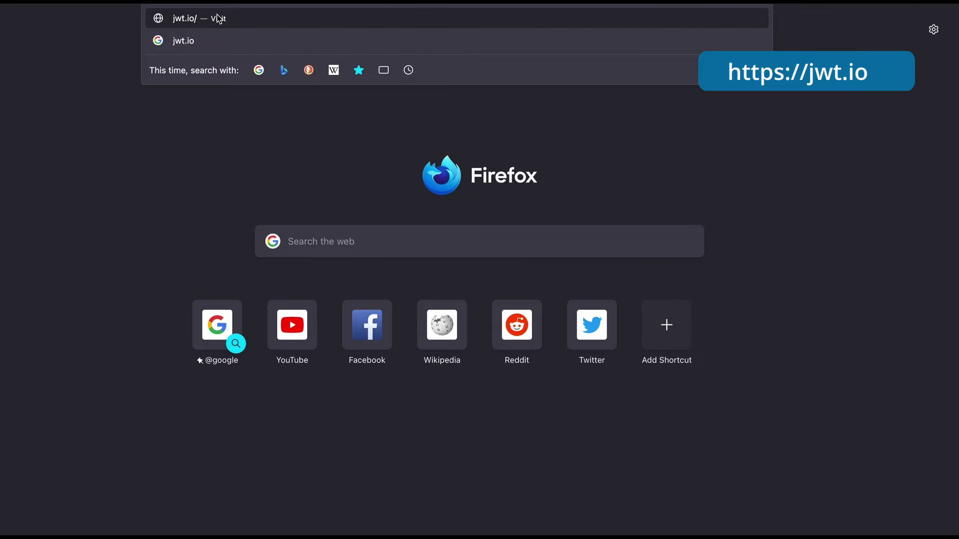
pyautogui.click(218, 18)
pyautogui.scroll(-3, 268, 172)
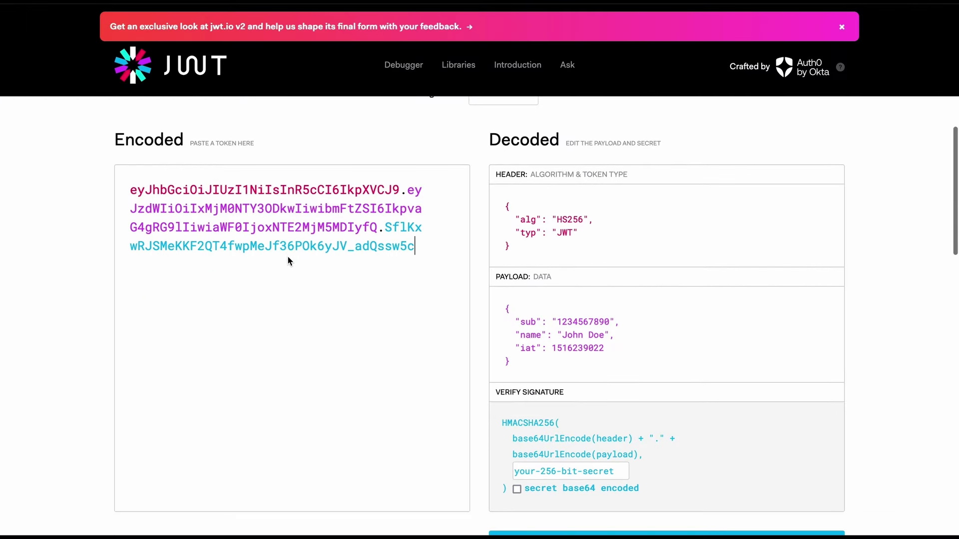
pyautogui.hotkey('ctrl', 'a')
pyautogui.hotkey('ctrl', 'v')
pyautogui.scroll(-3, 657, 252)
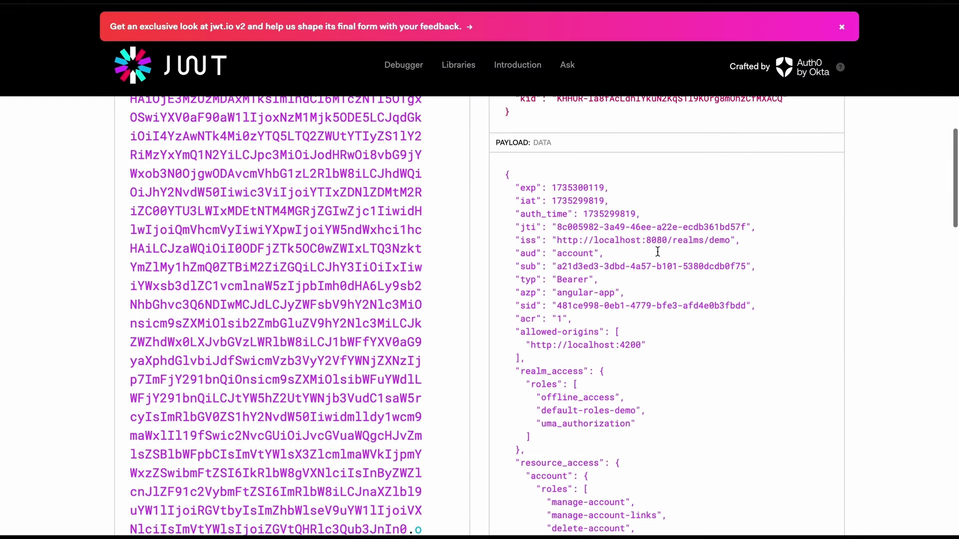
pyautogui.scroll(-2, 658, 252)
# Highlight the demo realm issuer, angular-app azp, and the resource_access and realm_access roles in the payload
pyautogui.moveTo(734, 181)
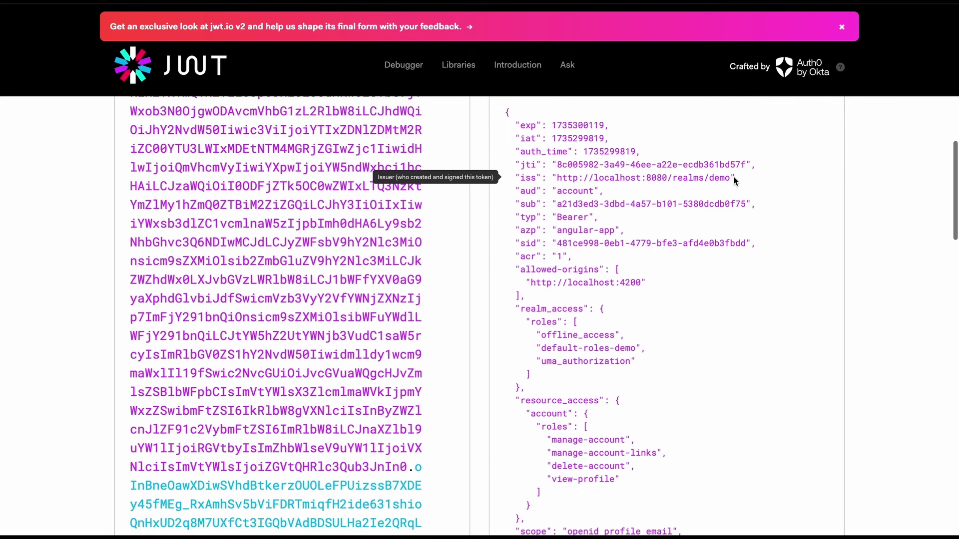
pyautogui.moveTo(731, 179); pyautogui.dragTo(555, 184)
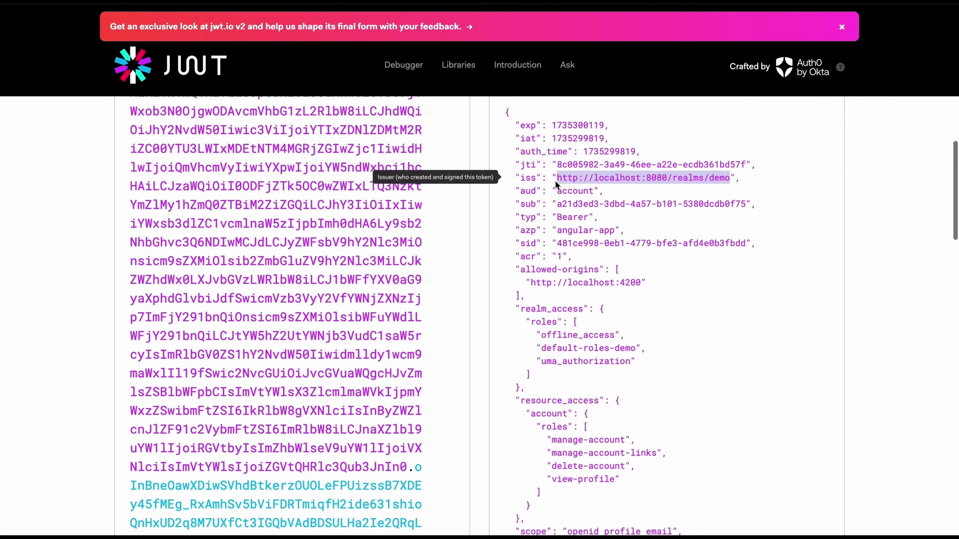
pyautogui.moveTo(558, 234); pyautogui.dragTo(615, 235)
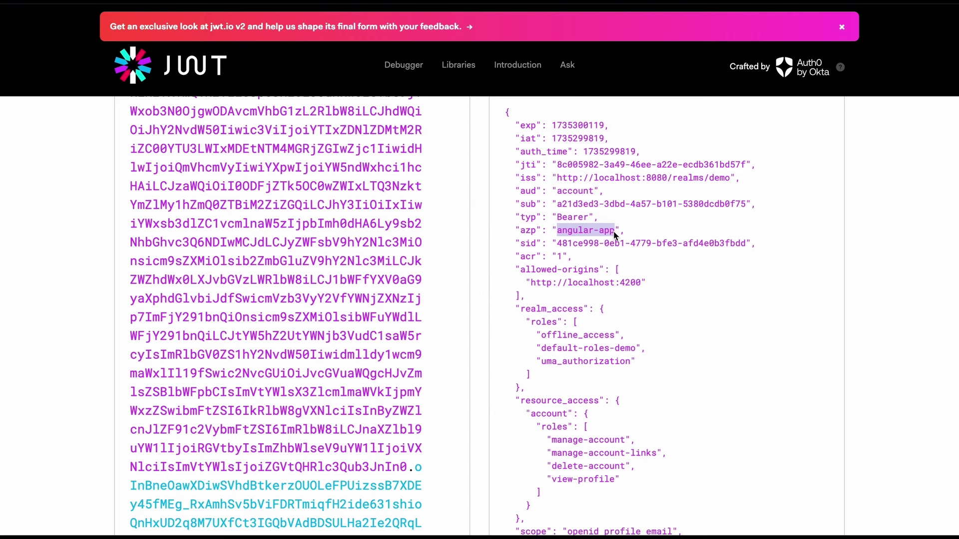
pyautogui.scroll(-3, 615, 235)
pyautogui.moveTo(624, 262); pyautogui.dragTo(582, 361)
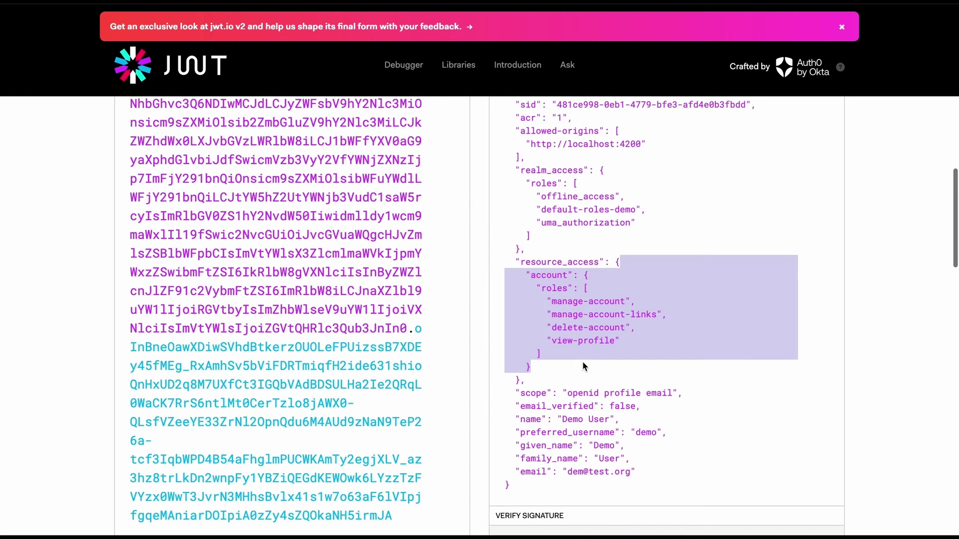
pyautogui.click(608, 313)
pyautogui.scroll(1, 599, 335)
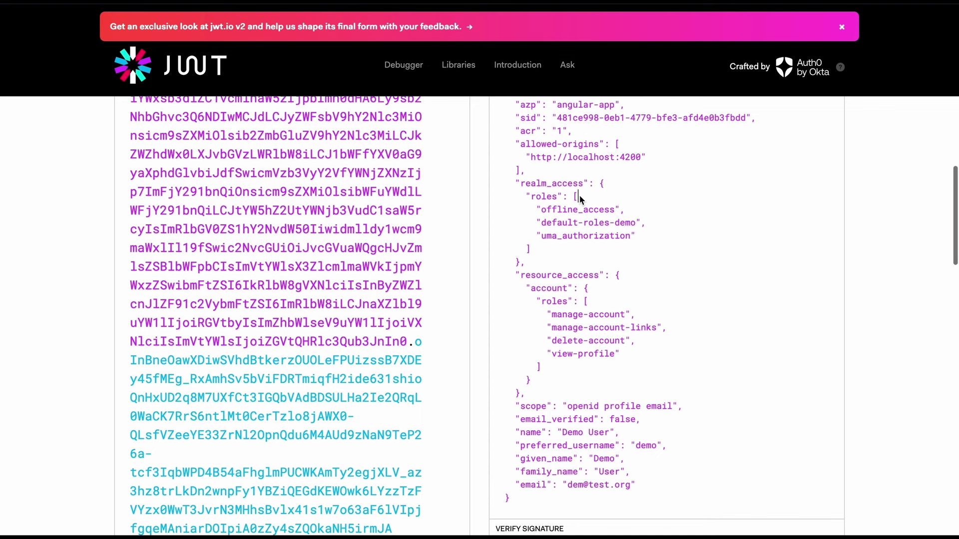
pyautogui.moveTo(580, 196); pyautogui.dragTo(578, 247)
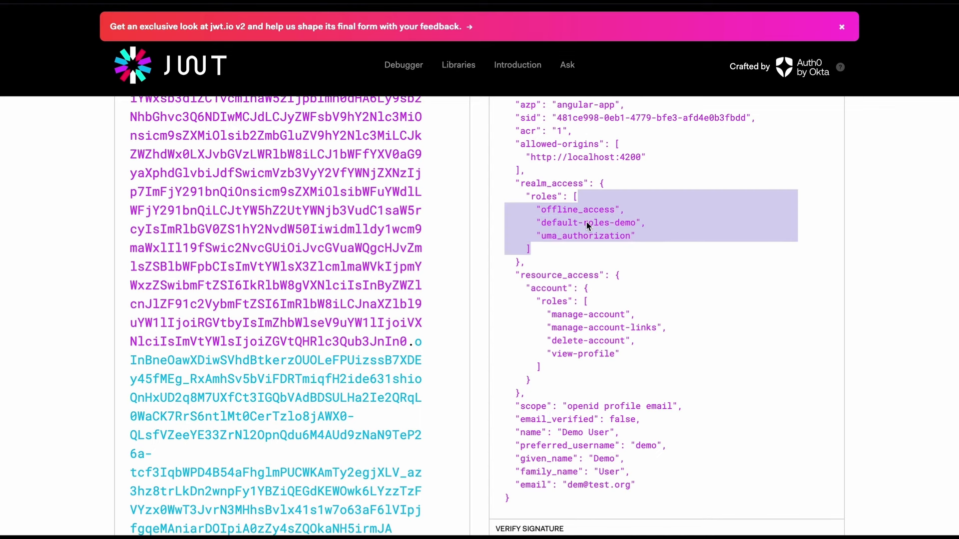
pyautogui.click(578, 210)
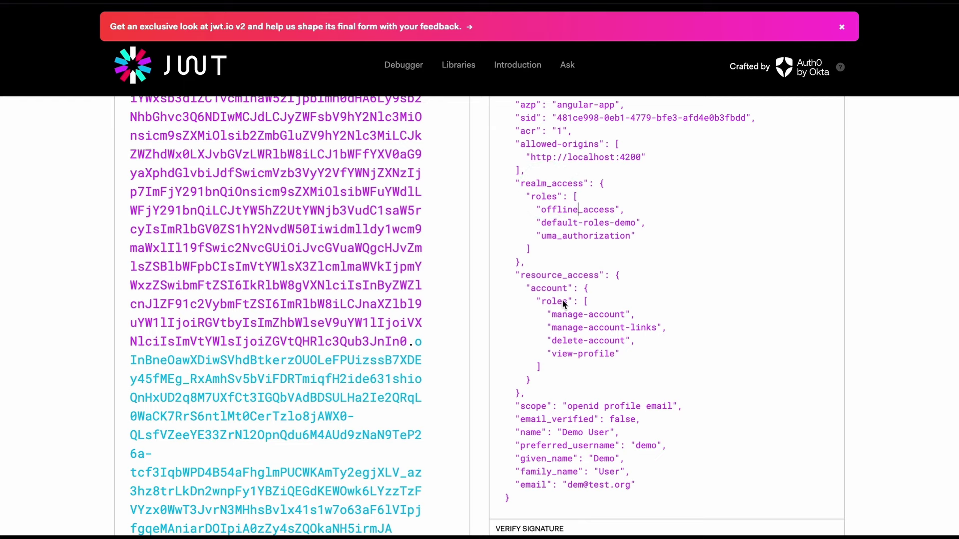
# Highlight the preferred username and family_name 'User' claims in the decoded payload
pyautogui.scroll(-1, 559, 308)
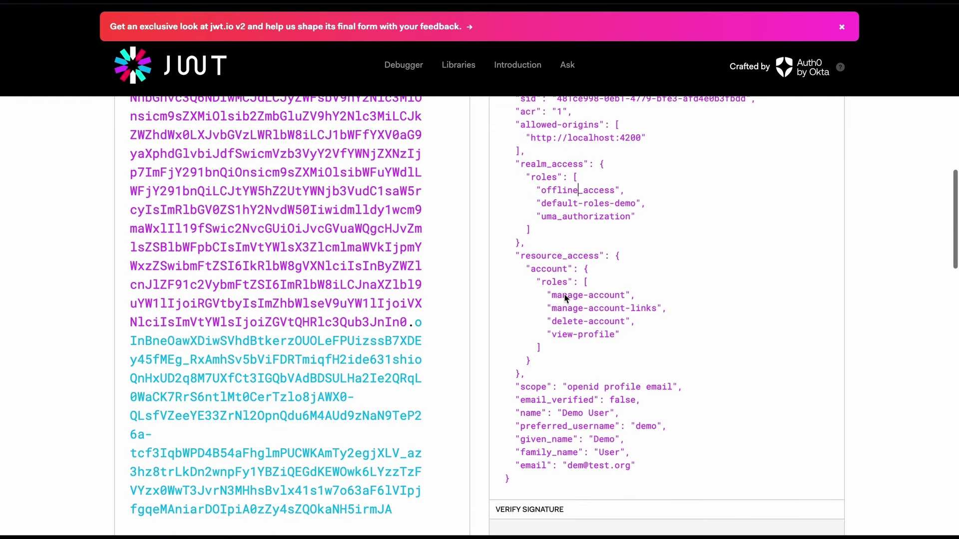
pyautogui.scroll(-2, 550, 259)
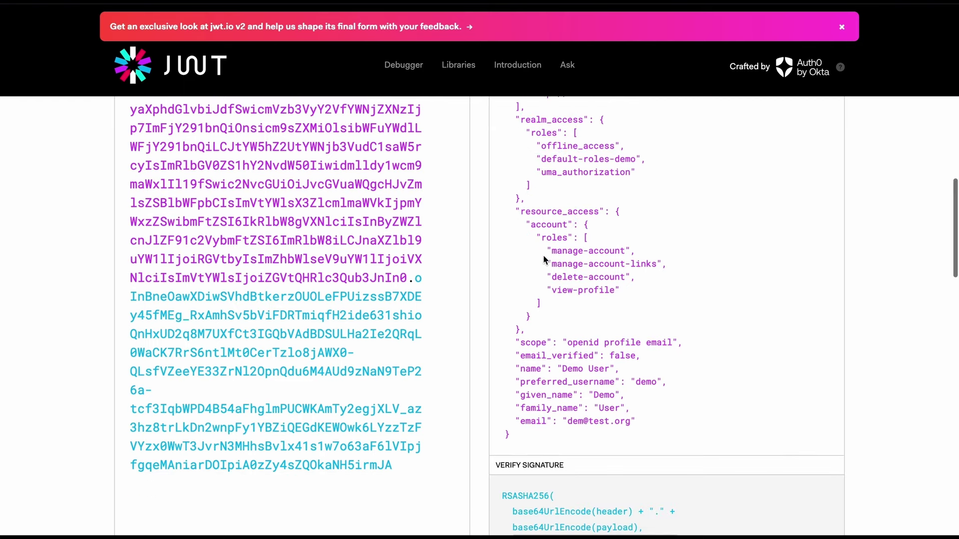
pyautogui.doubleClick(646, 333)
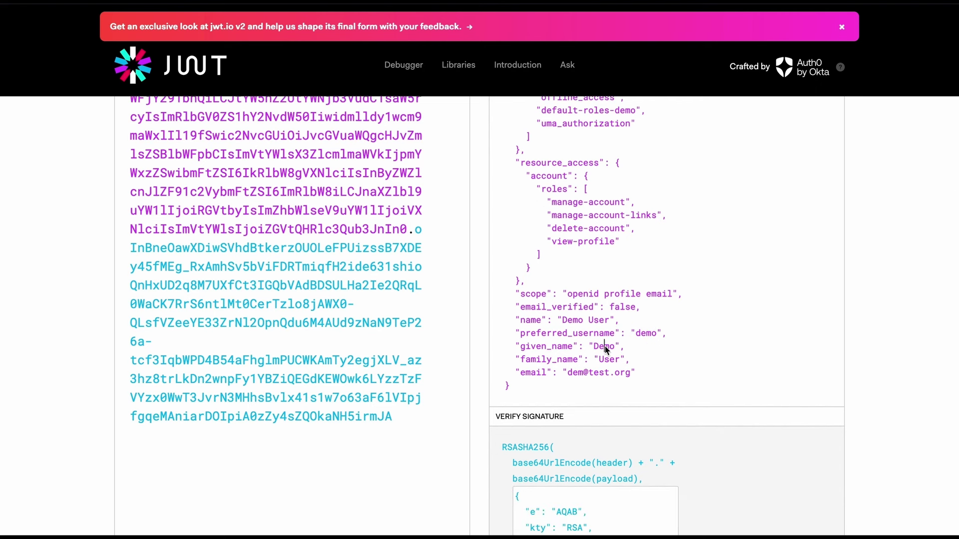
pyautogui.doubleClick(608, 359)
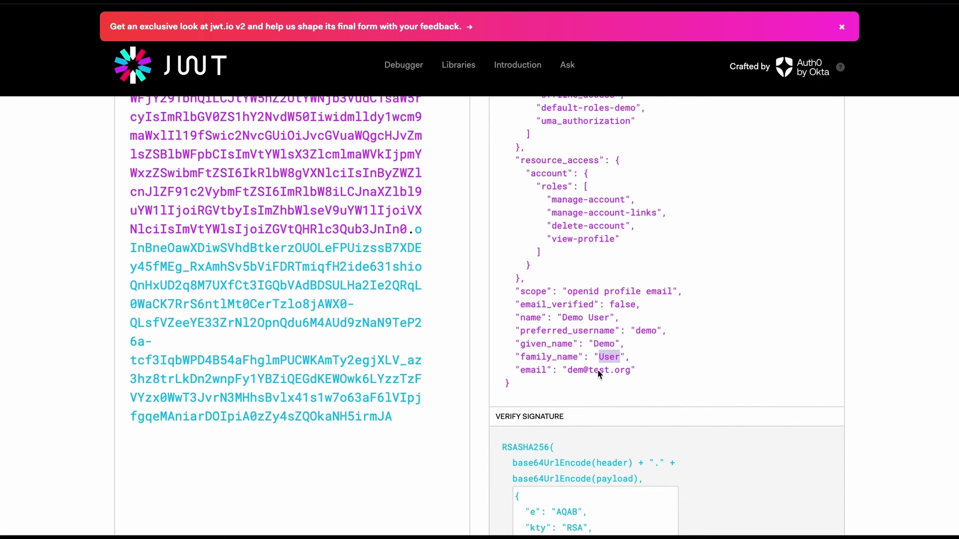
pyautogui.scroll(-1, 596, 371)
pyautogui.click(638, 293)
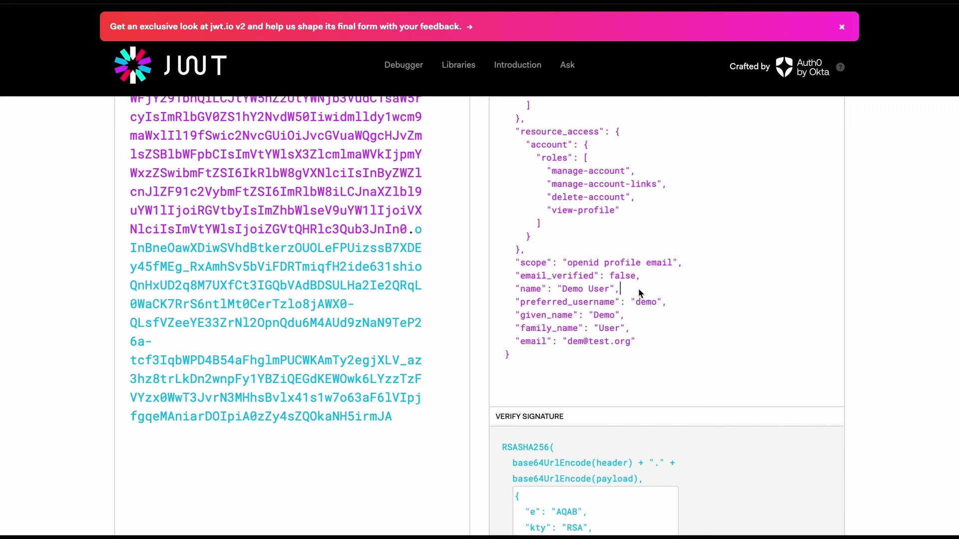
pyautogui.scroll(1, 639, 293)
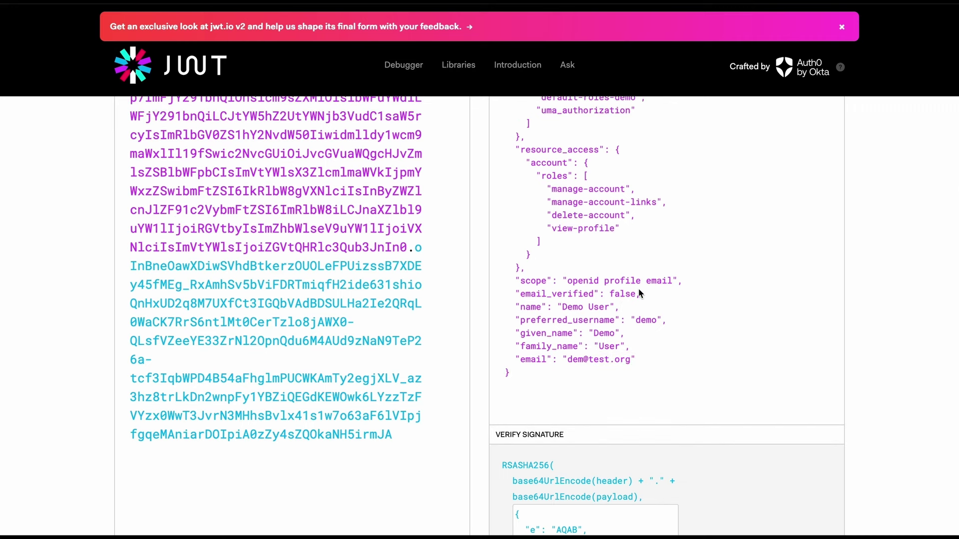
pyautogui.scroll(3, 656, 258)
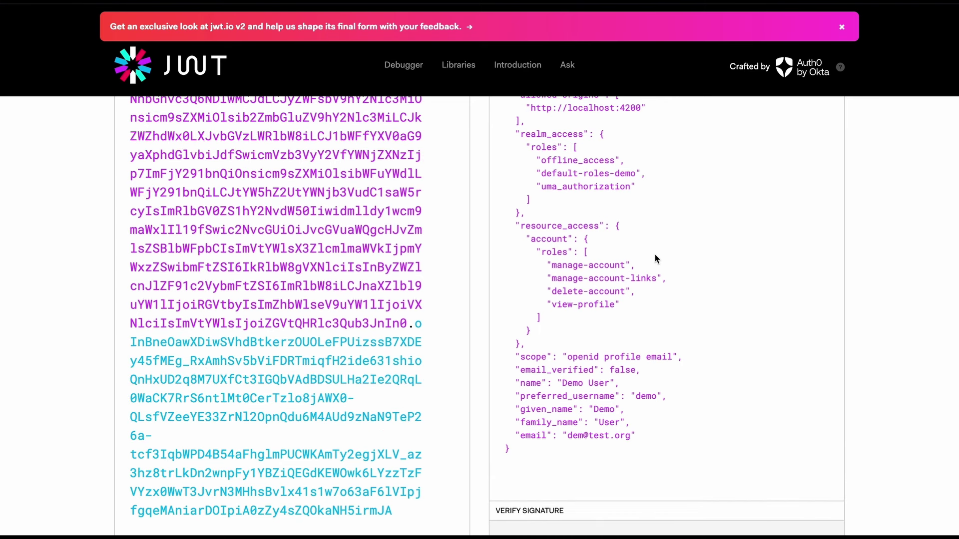
# View angular-app's active session, then follow the user link to the demo user's Sessions tab
pyautogui.click(207, 1)
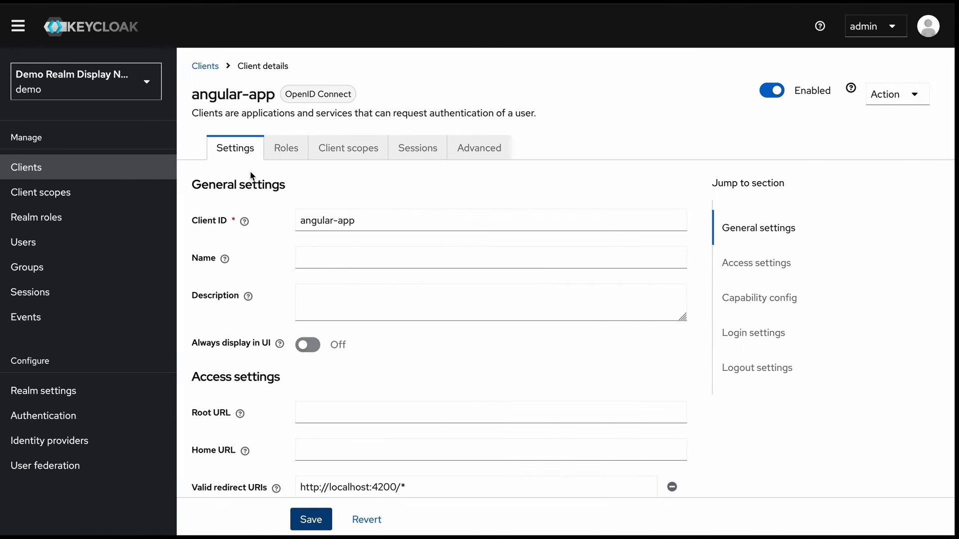
pyautogui.click(427, 153)
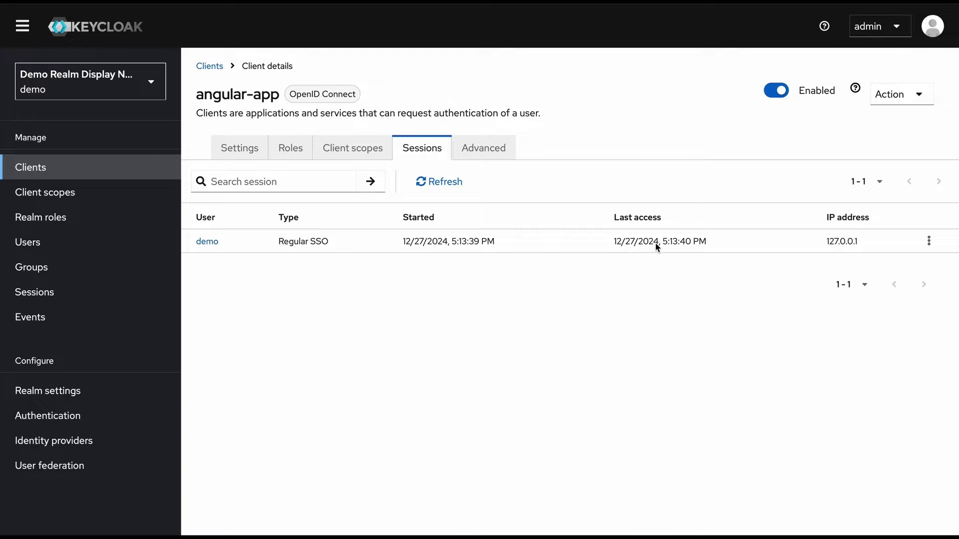
pyautogui.click(928, 241)
pyautogui.click(681, 334)
pyautogui.click(207, 241)
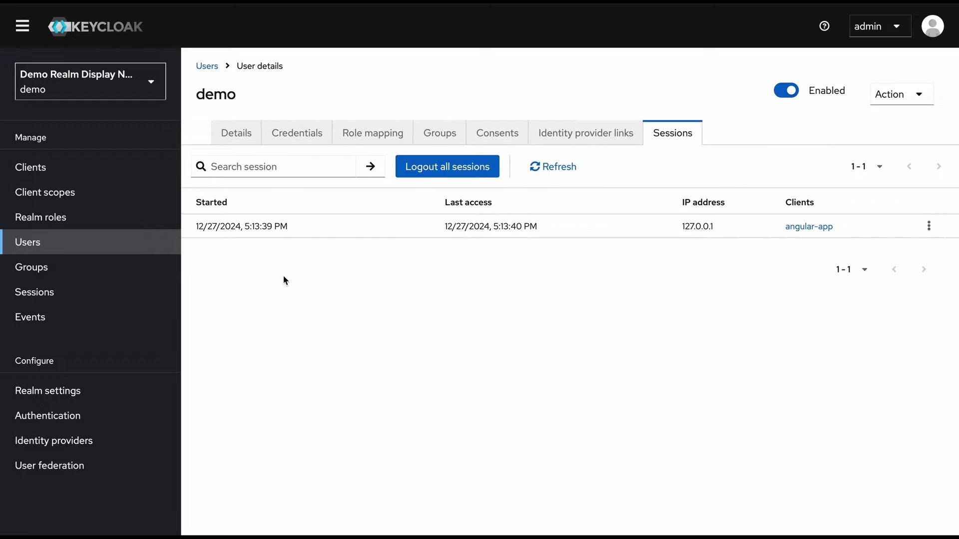
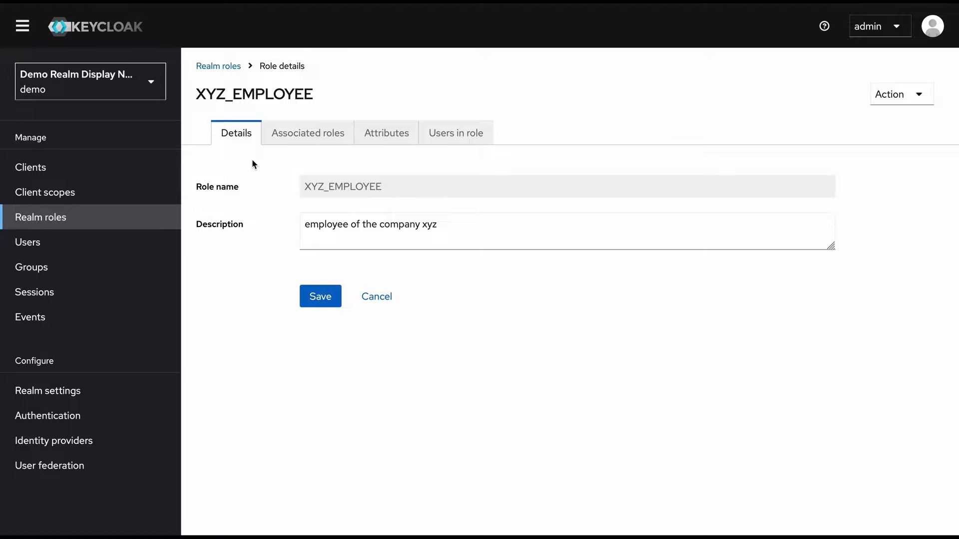
# Open the Associated roles tab of the newly saved XYZ_EMPLOYEE realm role
pyautogui.click(301, 144)
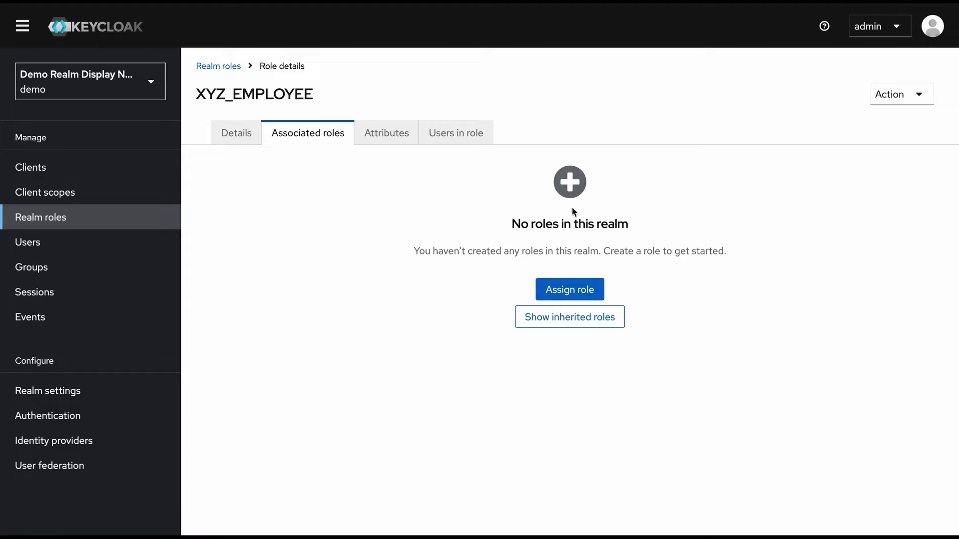
# Associate the account roles delete-account and manage-account with XYZ_EMPLOYEE
pyautogui.click(592, 296)
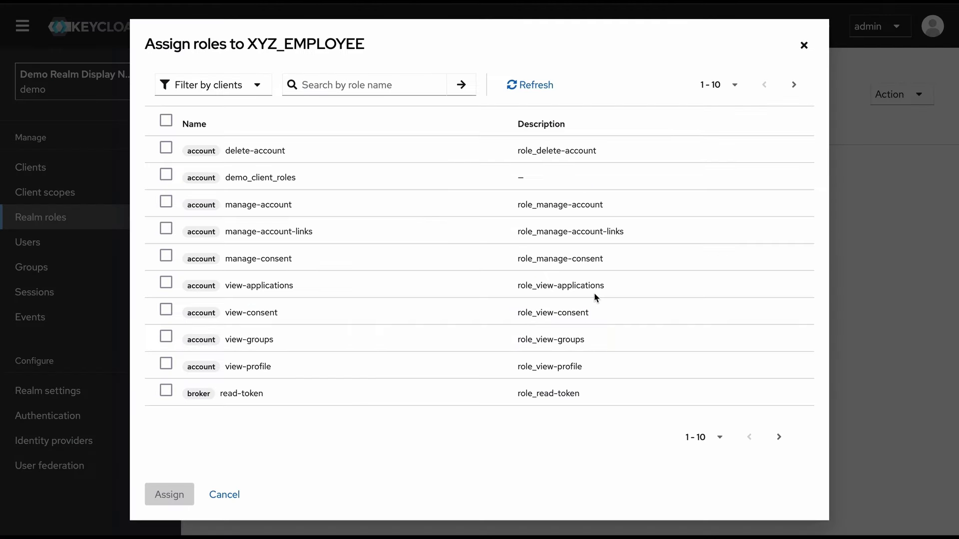
pyautogui.click(166, 149)
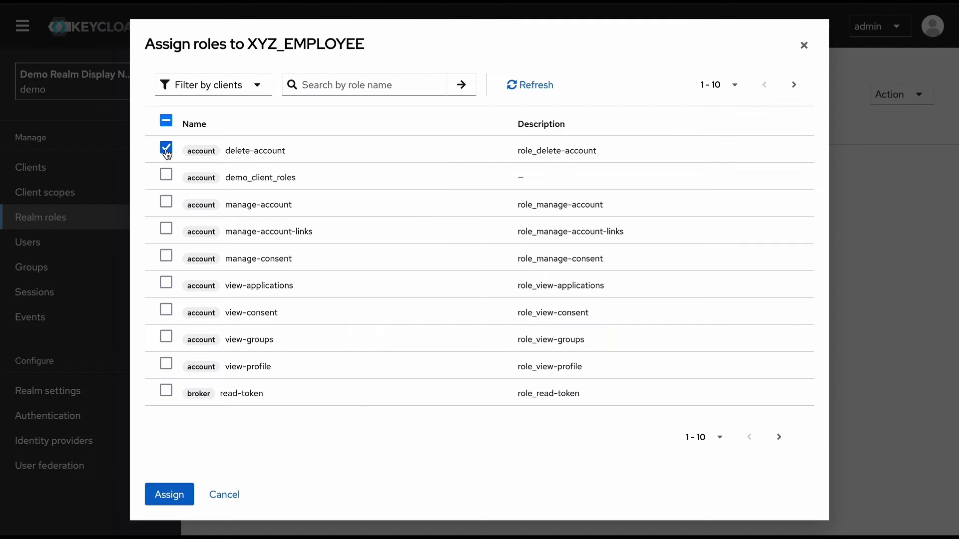
pyautogui.click(166, 202)
pyautogui.click(169, 495)
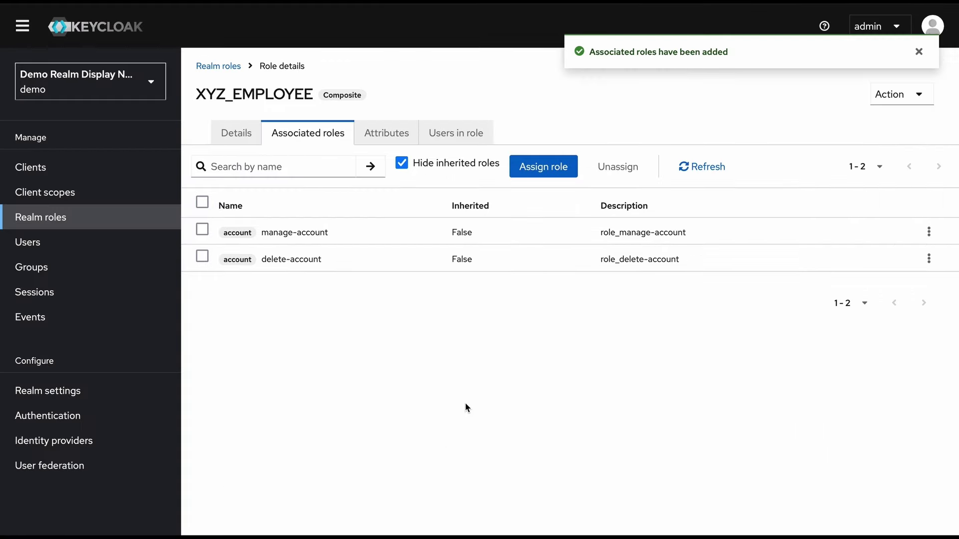
# Show XYZ_EMPLOYEE's empty Attributes tab
pyautogui.doubleClick(348, 97)
pyautogui.click(435, 94)
pyautogui.click(398, 132)
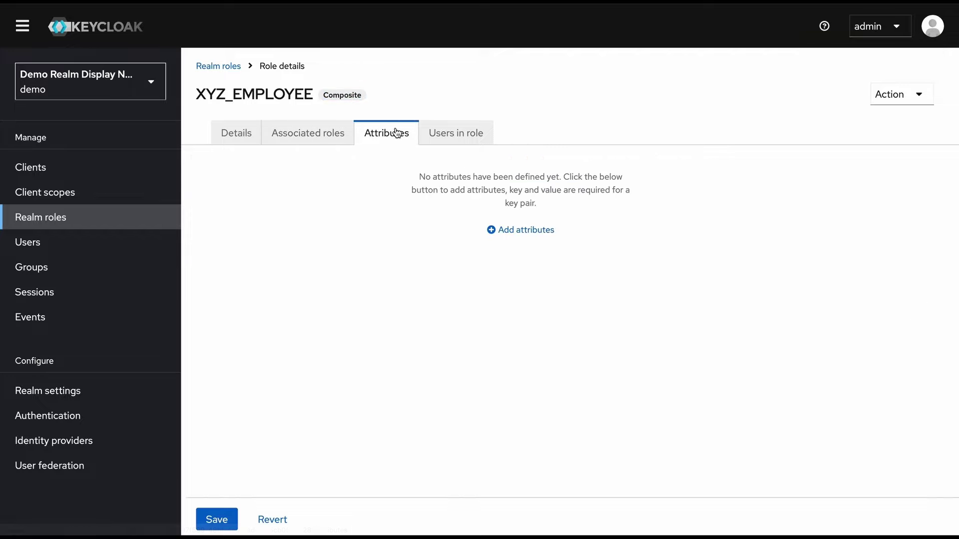
# Check XYZ_EMPLOYEE's Attributes and empty Users in role tabs, then open the realm's Users list
pyautogui.click(532, 231)
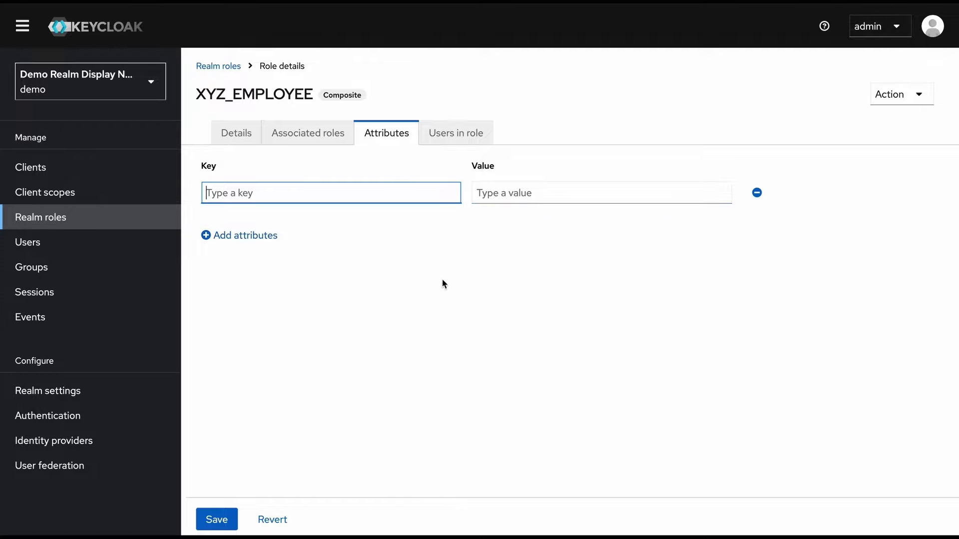
pyautogui.click(472, 147)
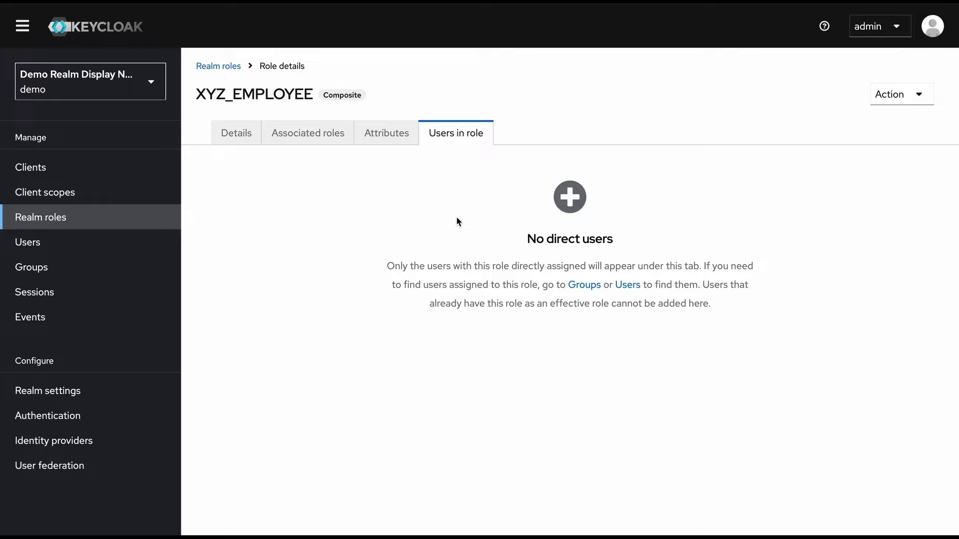
pyautogui.click(624, 285)
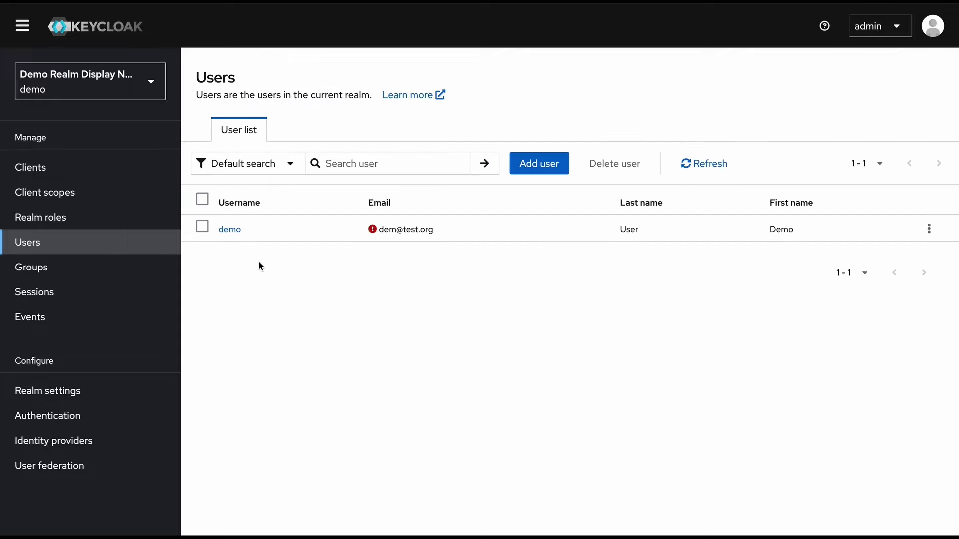
# Assign the XYZ_EMPLOYEE realm role to user demo through its Role mapping tab
pyautogui.click(232, 232)
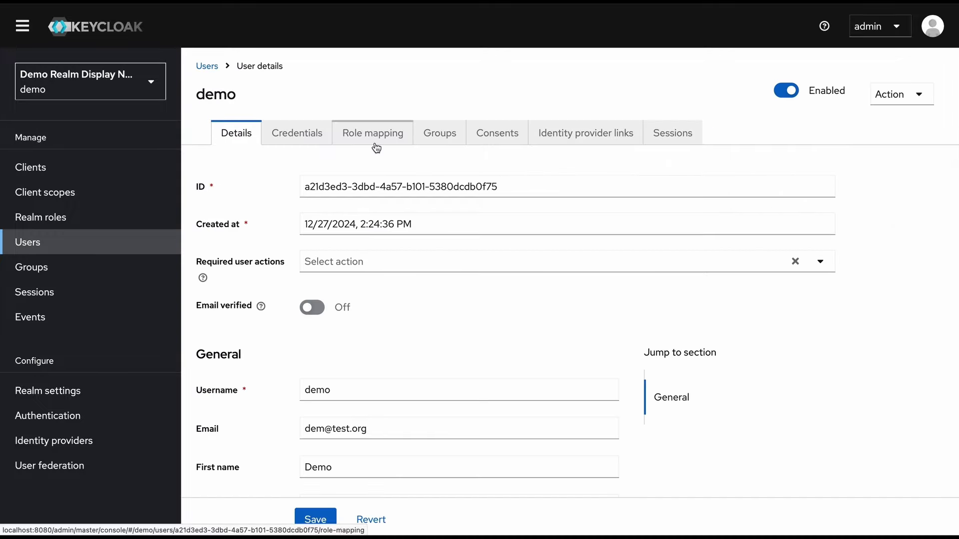
pyautogui.click(376, 146)
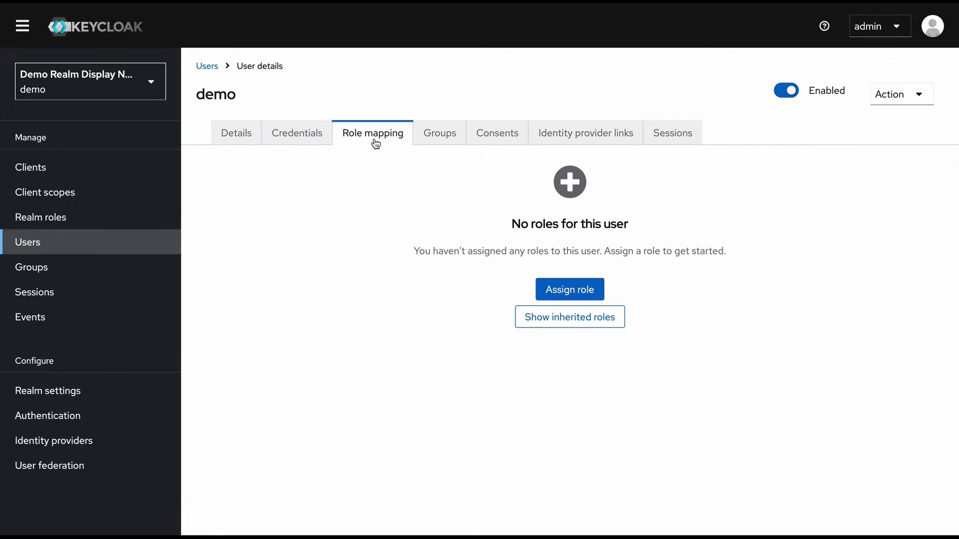
pyautogui.click(590, 298)
pyautogui.click(256, 85)
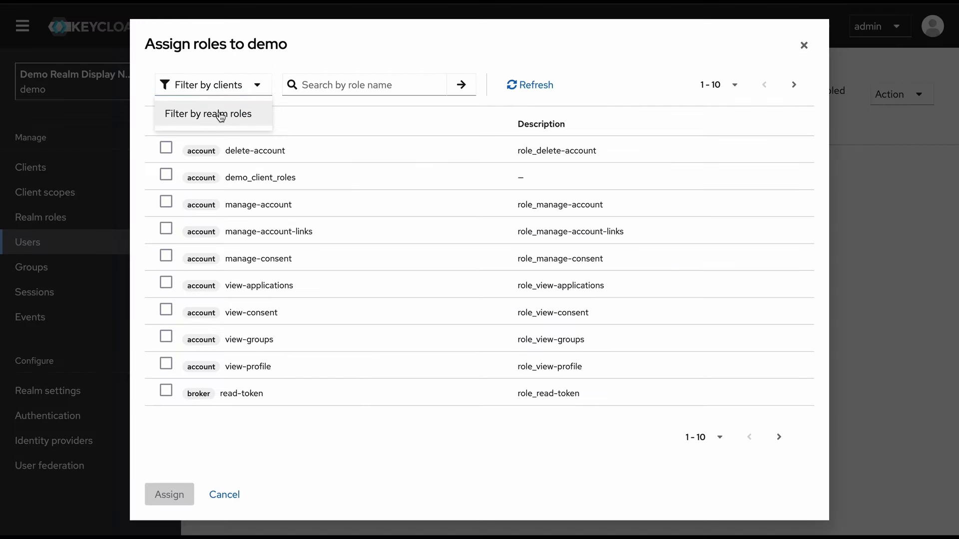
pyautogui.click(220, 114)
pyautogui.click(167, 323)
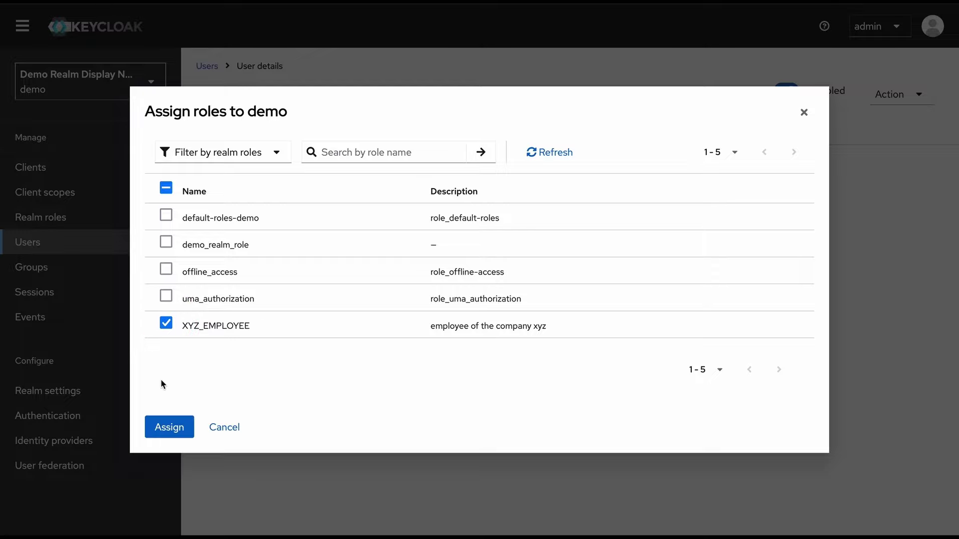
pyautogui.click(170, 420)
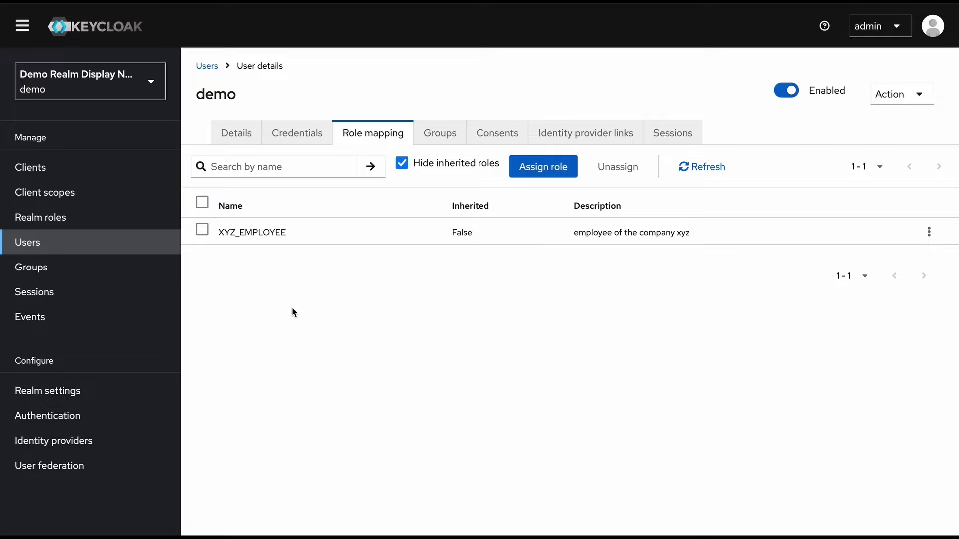
# Create angular-app client role ANGULAR_APP_ADMIN with description 'admin of the angular client app'
pyautogui.click(59, 175)
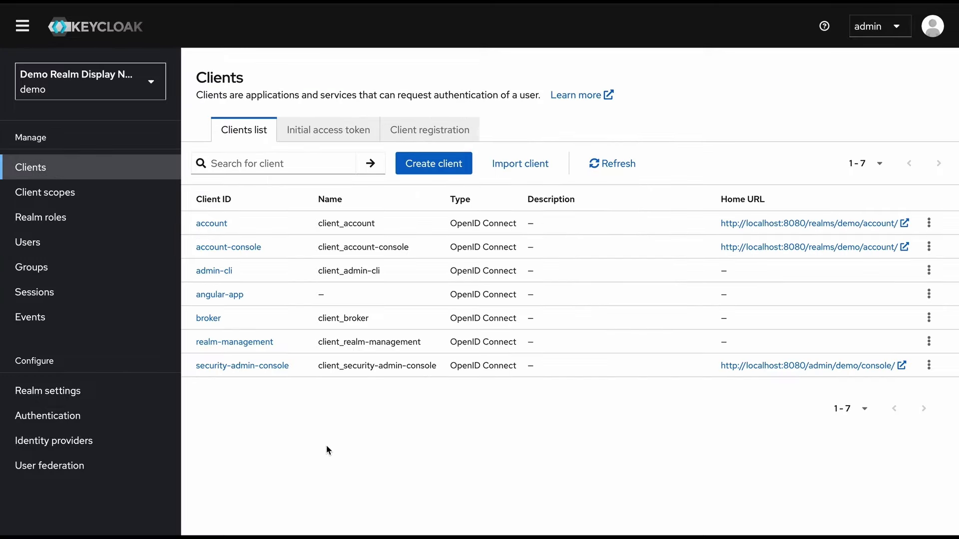
pyautogui.click(233, 298)
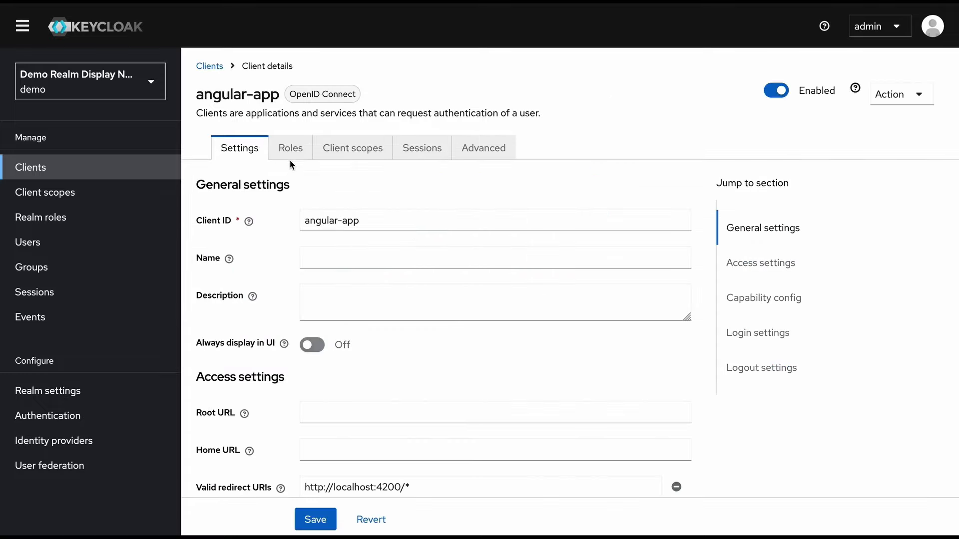
pyautogui.click(290, 157)
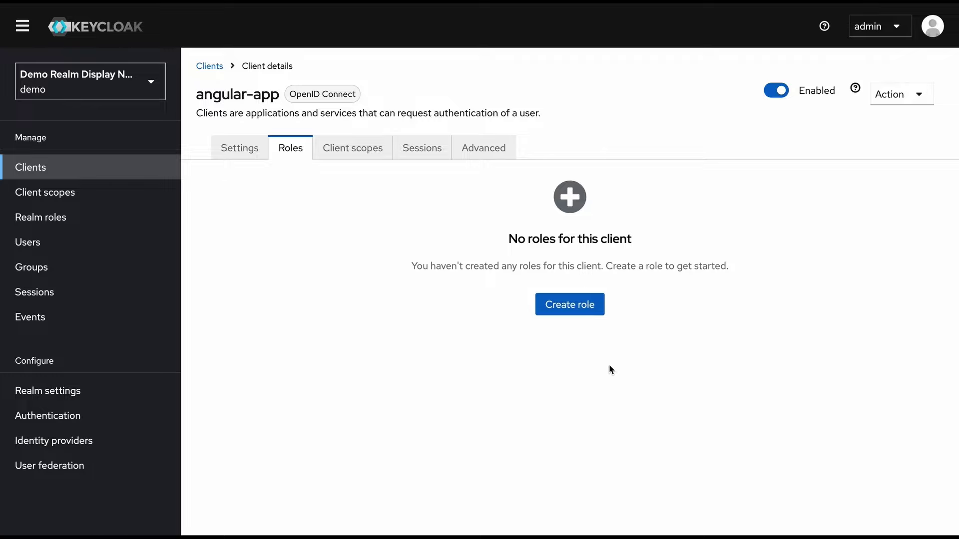
pyautogui.click(579, 310)
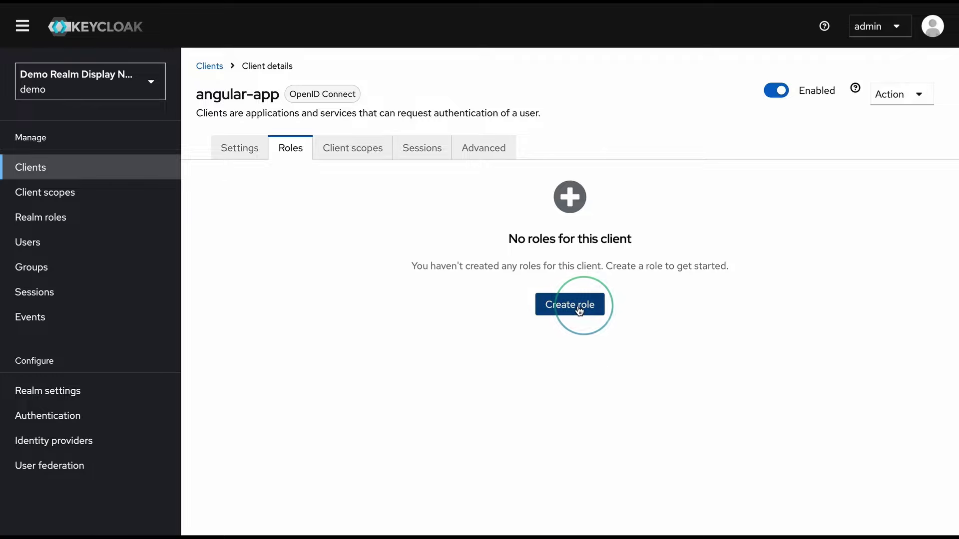
pyautogui.click(388, 164)
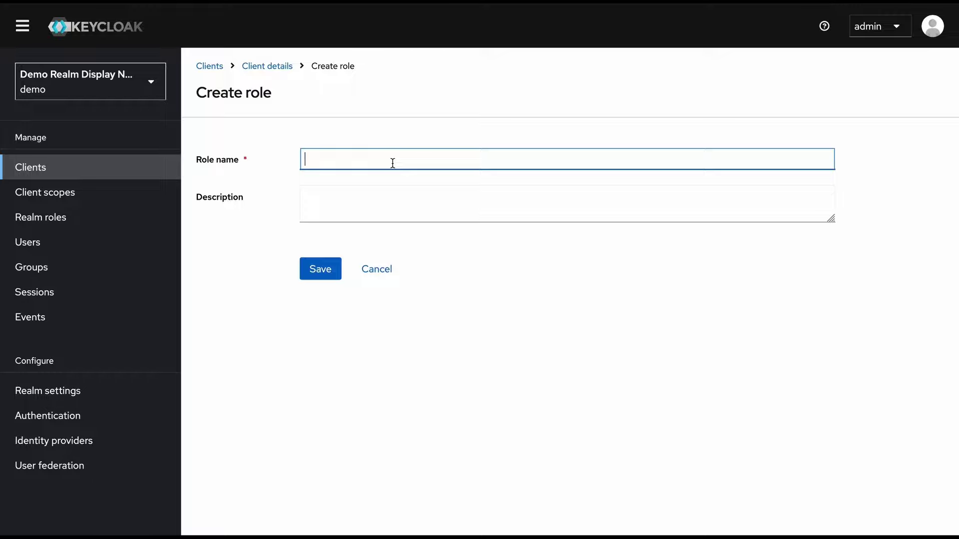
pyautogui.write('ANGULAR_APP_ADMIN')
pyautogui.click(407, 210)
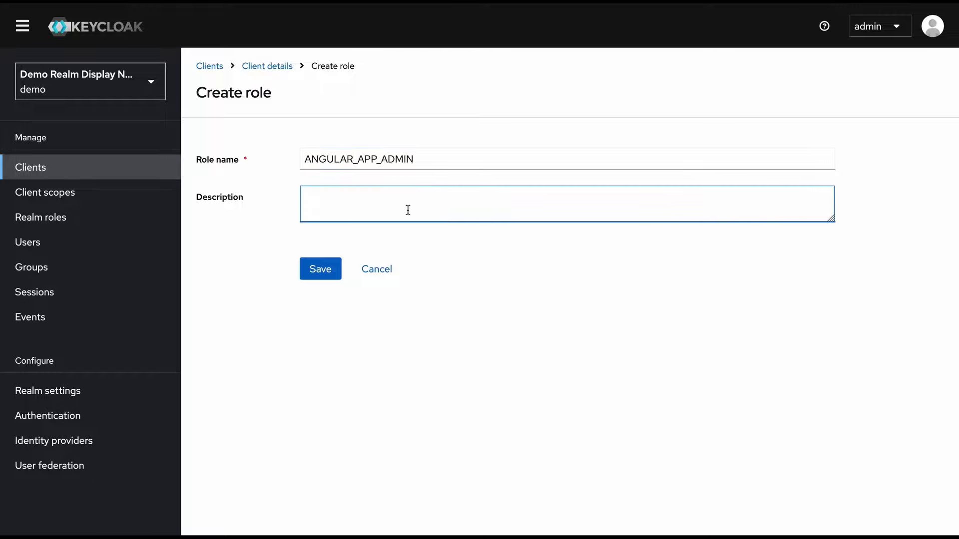
pyautogui.write('admin of the angular client app')
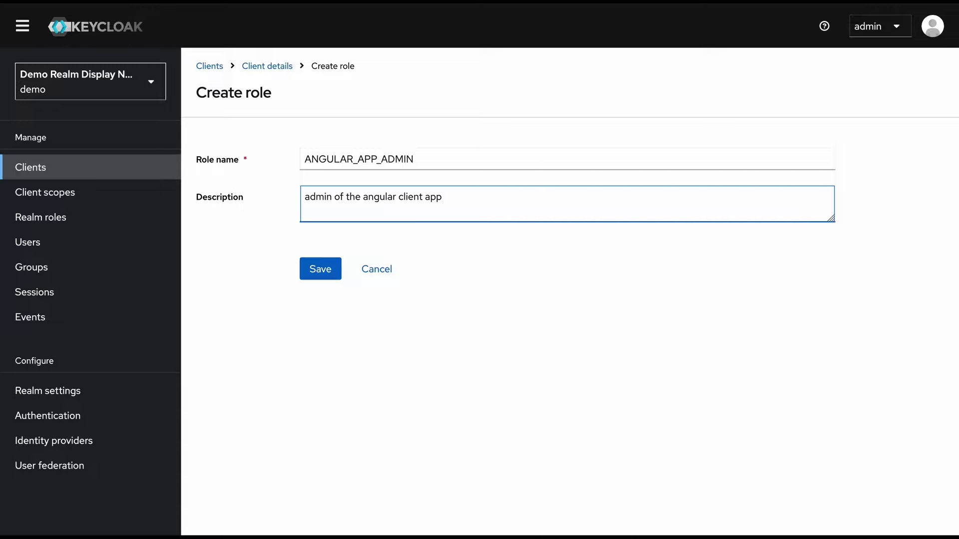
pyautogui.click(319, 272)
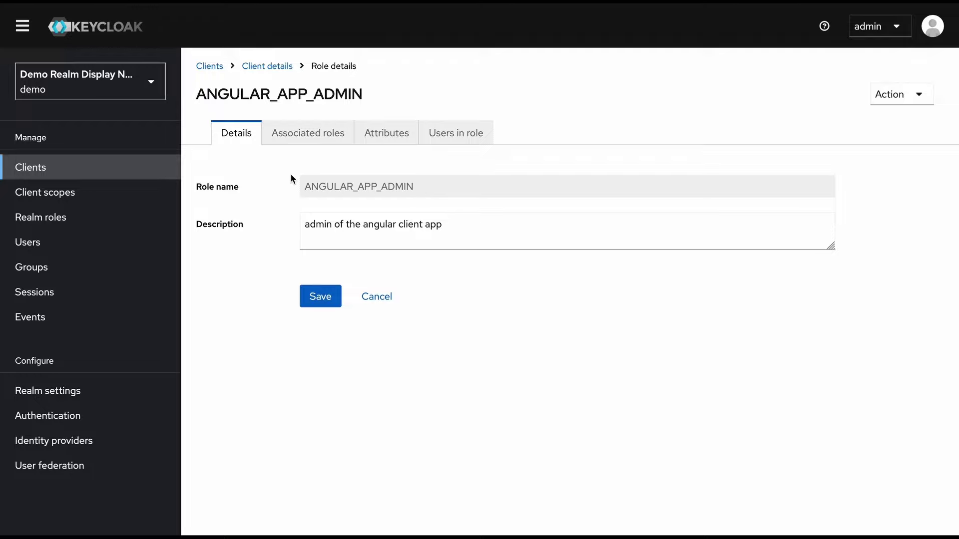
# Check ANGULAR_APP_ADMIN's empty Associated roles, Attributes and Users in role tabs
pyautogui.click(303, 141)
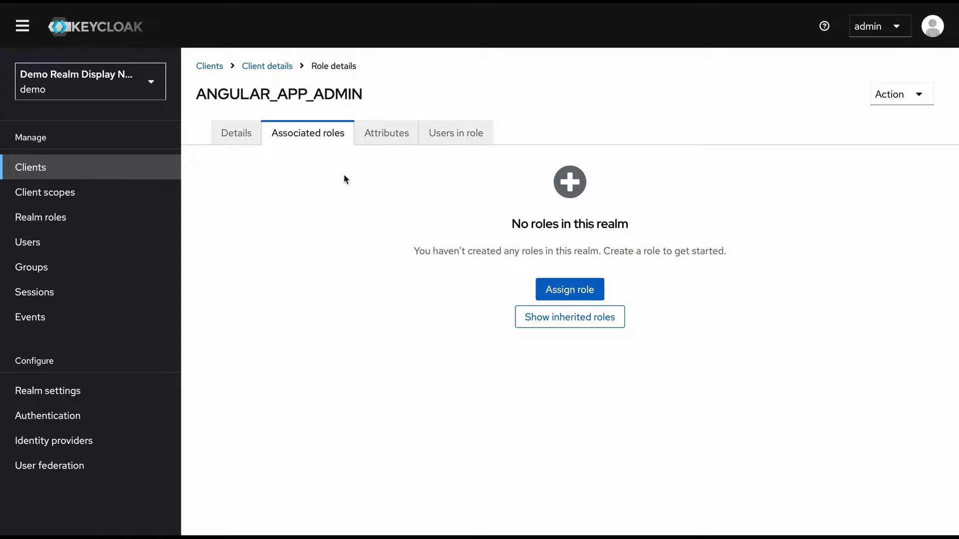
pyautogui.click(392, 141)
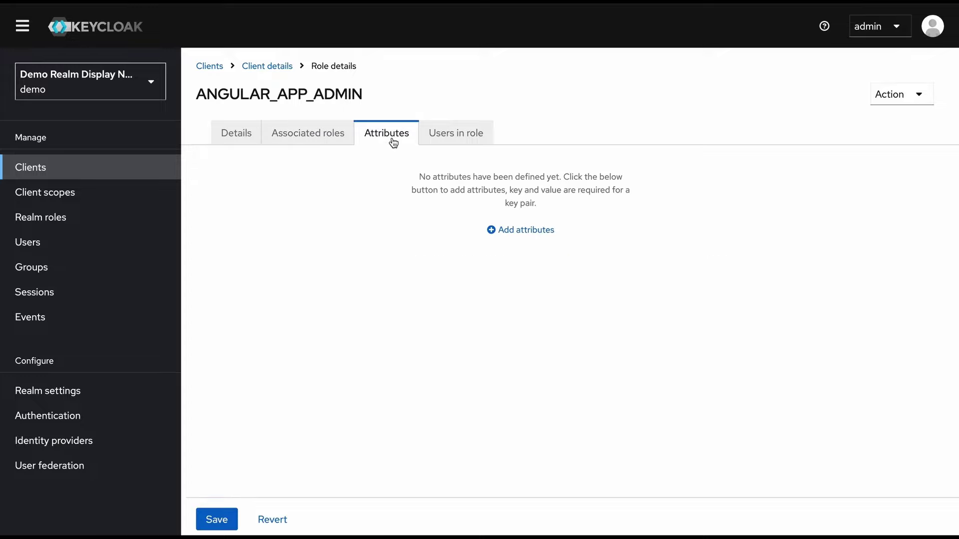
pyautogui.click(472, 135)
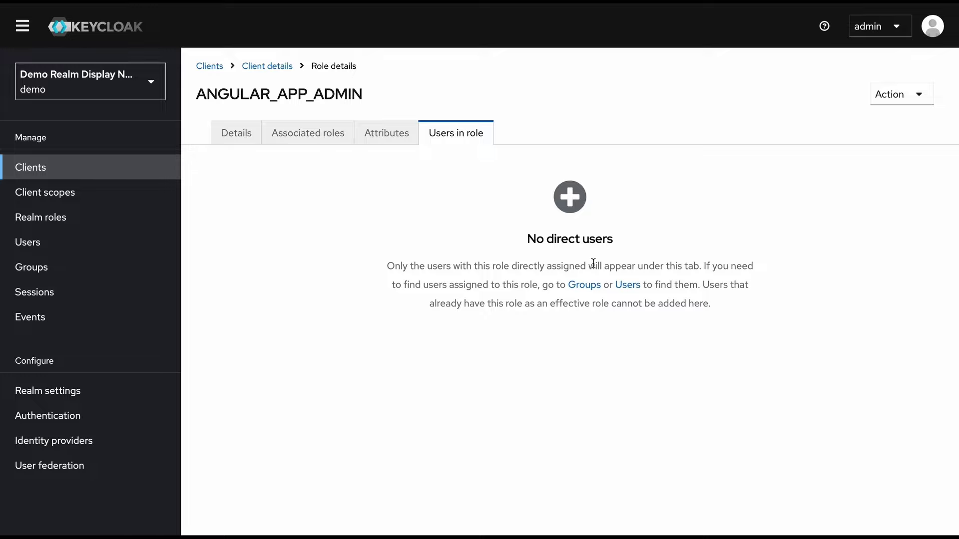
# Search client roles for 'angular' and assign ANGULAR_APP_ADMIN to user demo
pyautogui.click(629, 287)
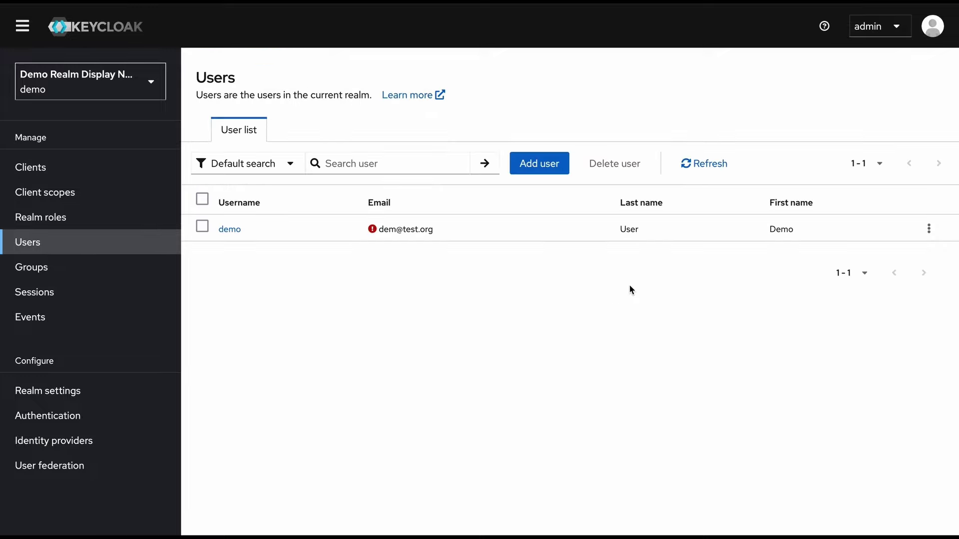
pyautogui.click(240, 231)
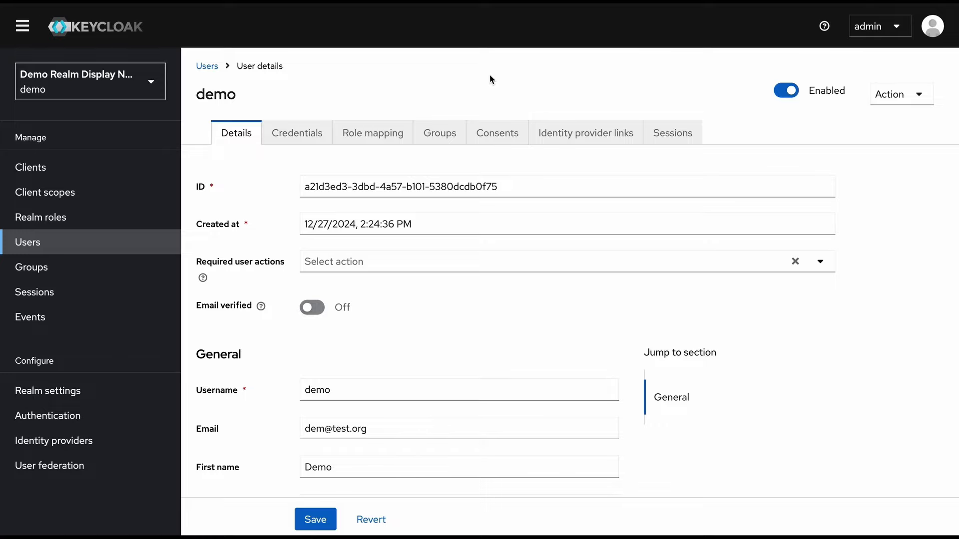
pyautogui.click(387, 136)
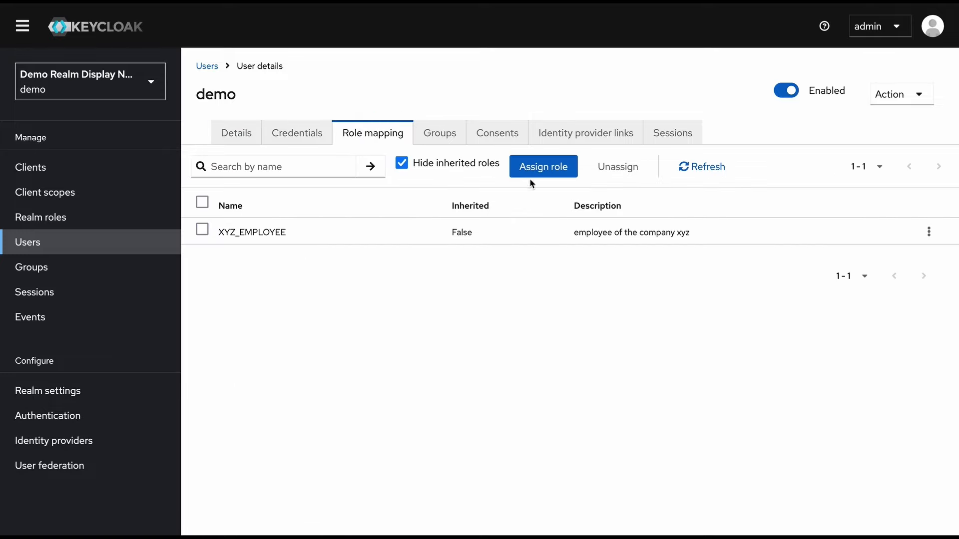
pyautogui.click(550, 173)
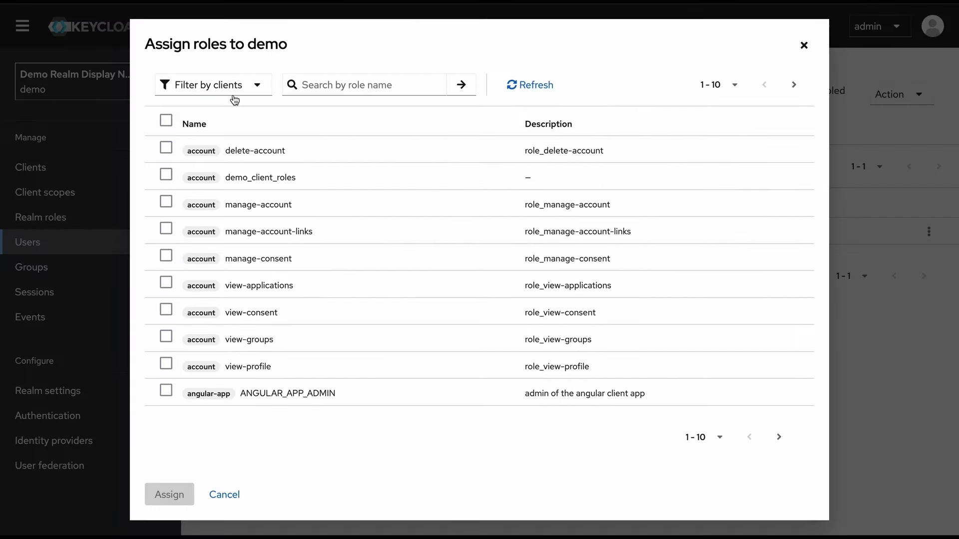
pyautogui.click(381, 86)
pyautogui.write('angular')
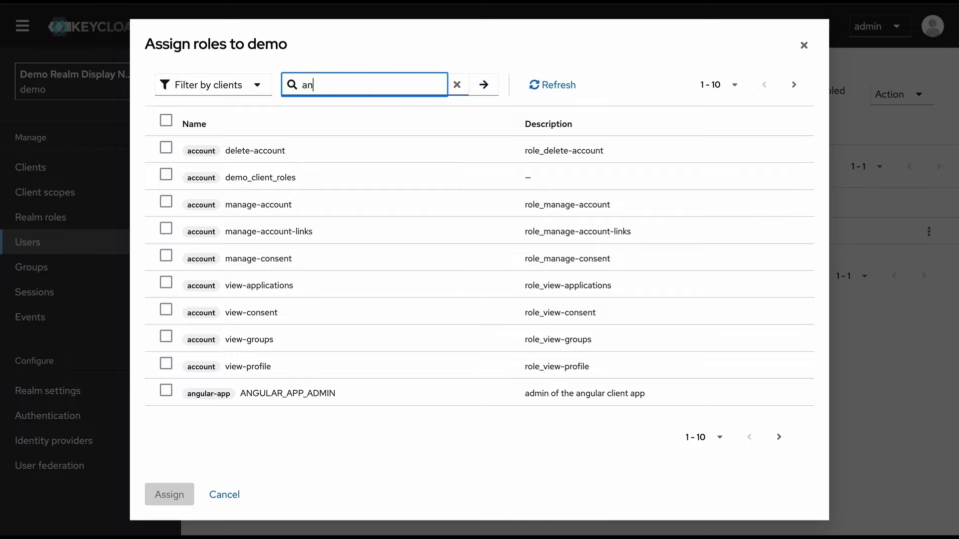
pyautogui.click(488, 91)
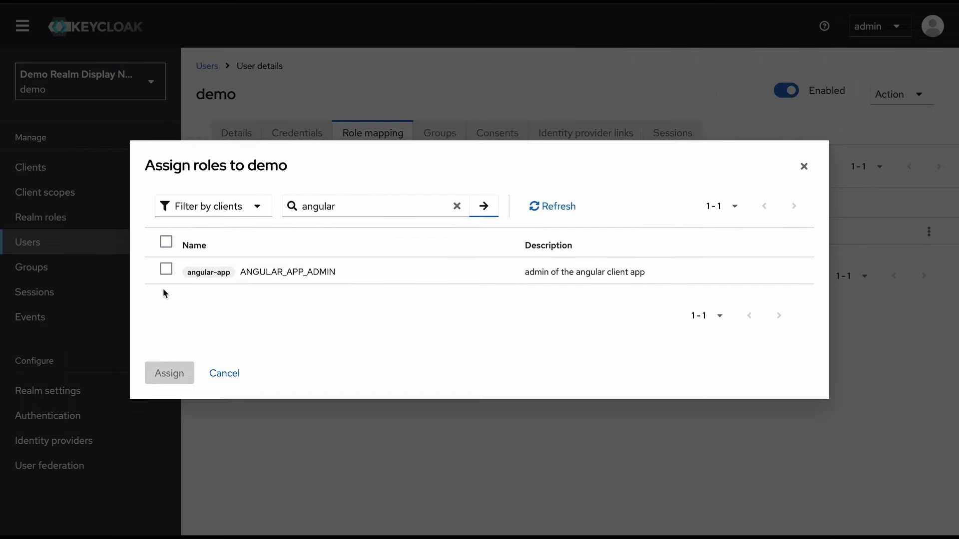
pyautogui.click(166, 270)
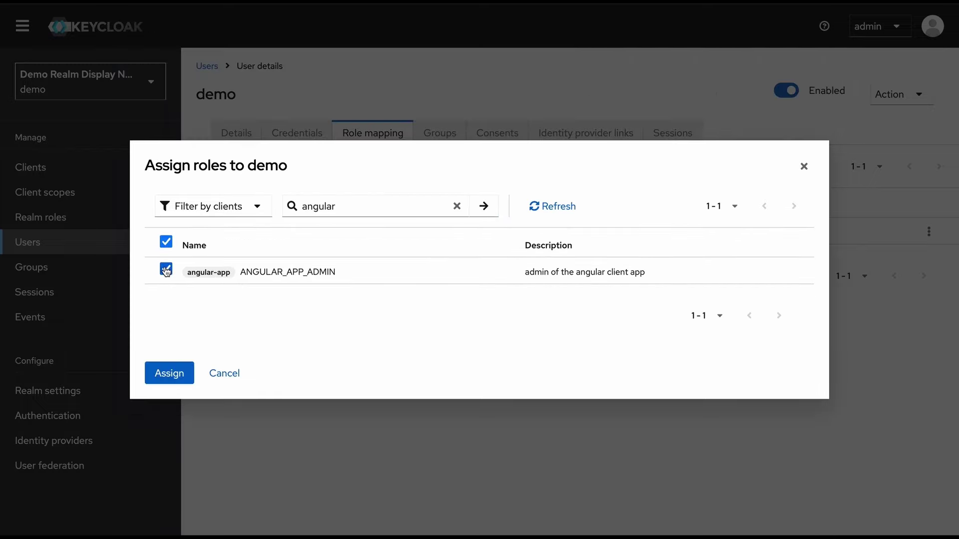
pyautogui.click(159, 374)
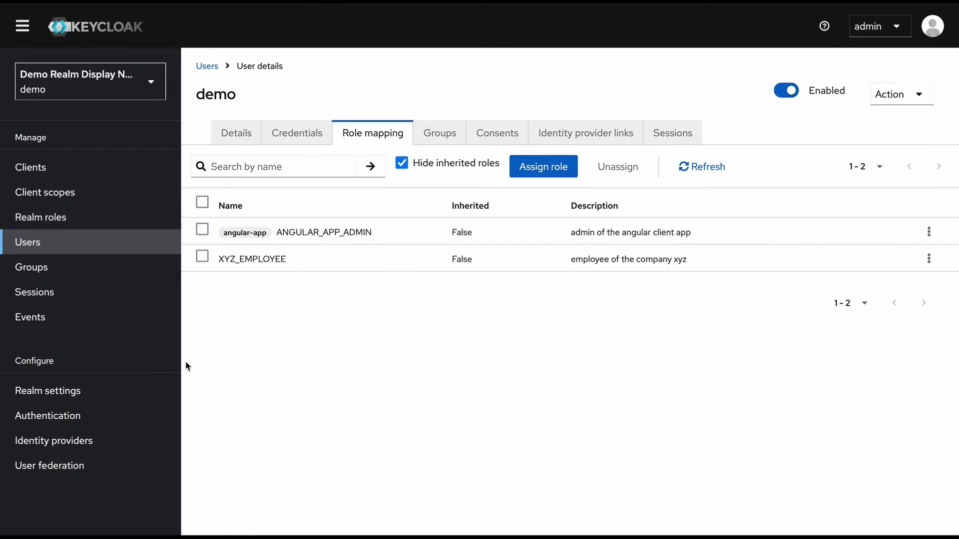
pyautogui.doubleClick(215, 96)
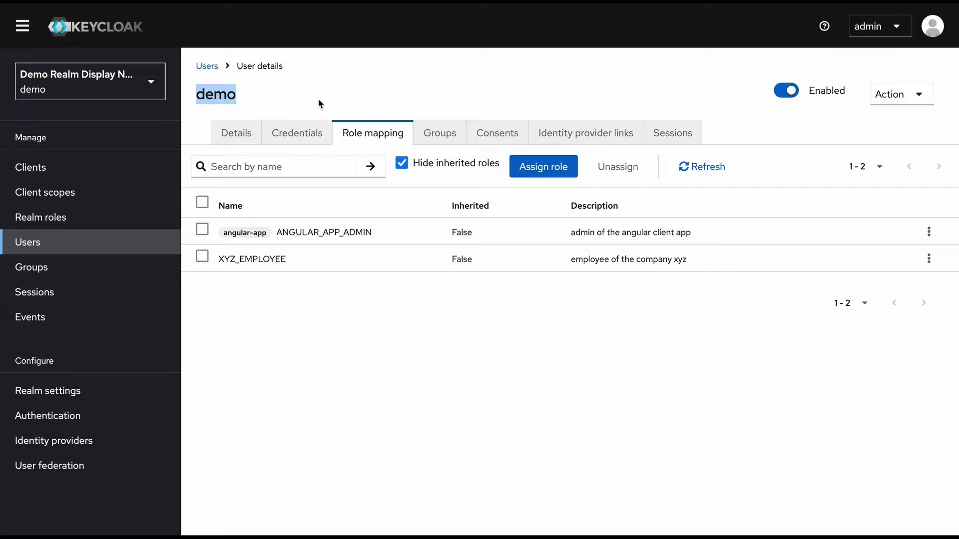
# Generate user demo's access token in angular-app's Client scopes Evaluate view
pyautogui.click(22, 168)
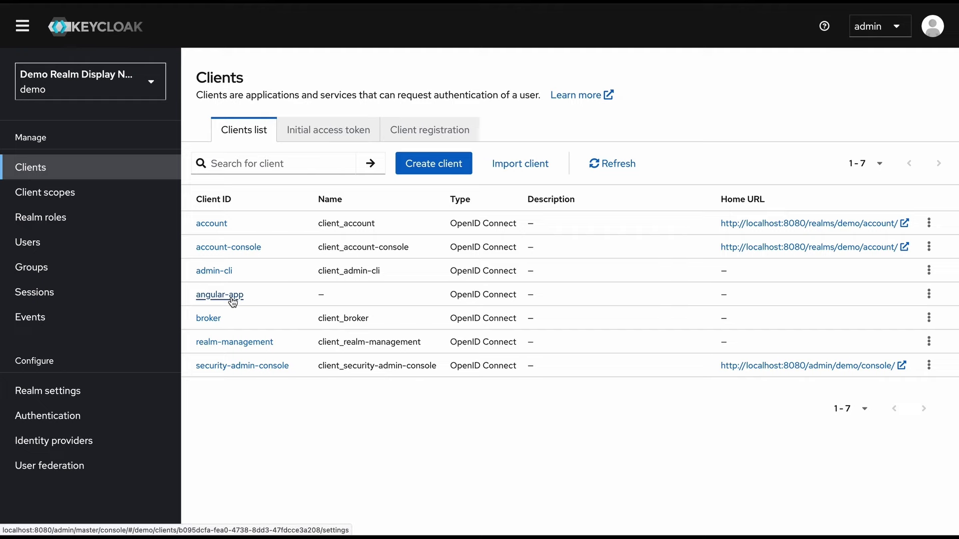
pyautogui.click(216, 295)
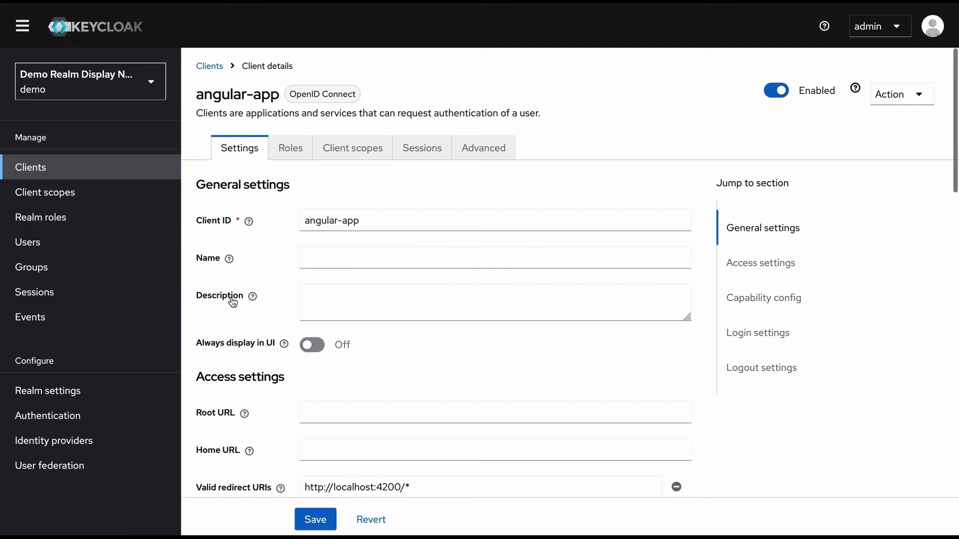
pyautogui.click(358, 151)
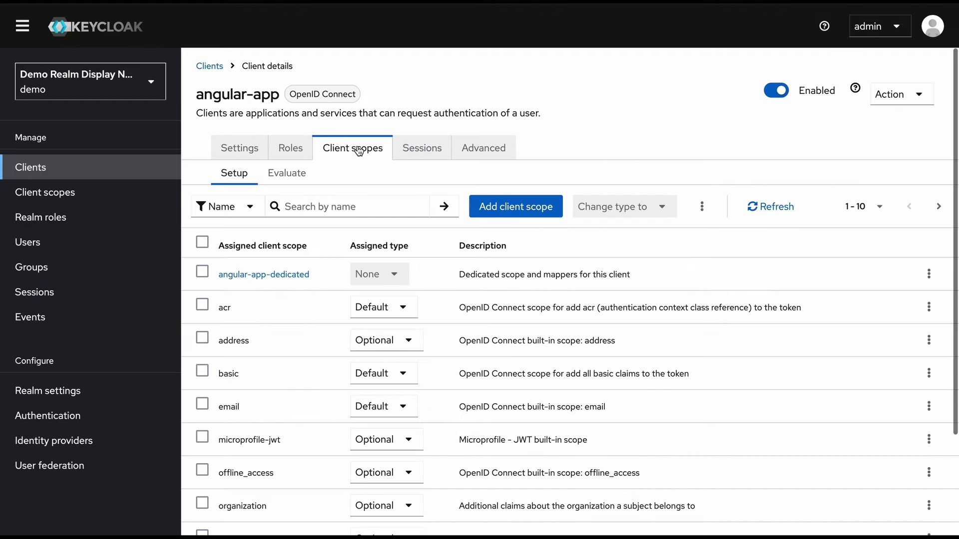
pyautogui.click(286, 173)
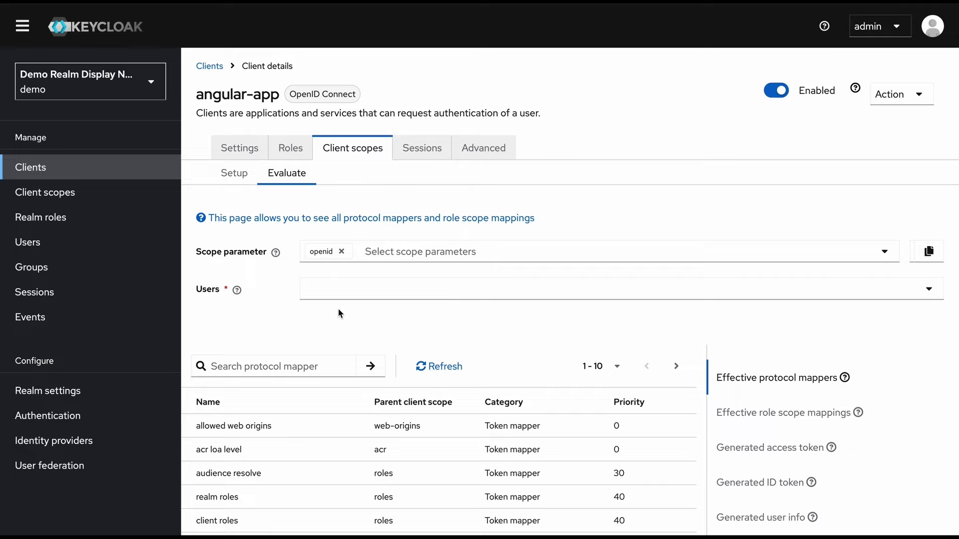
pyautogui.click(339, 291)
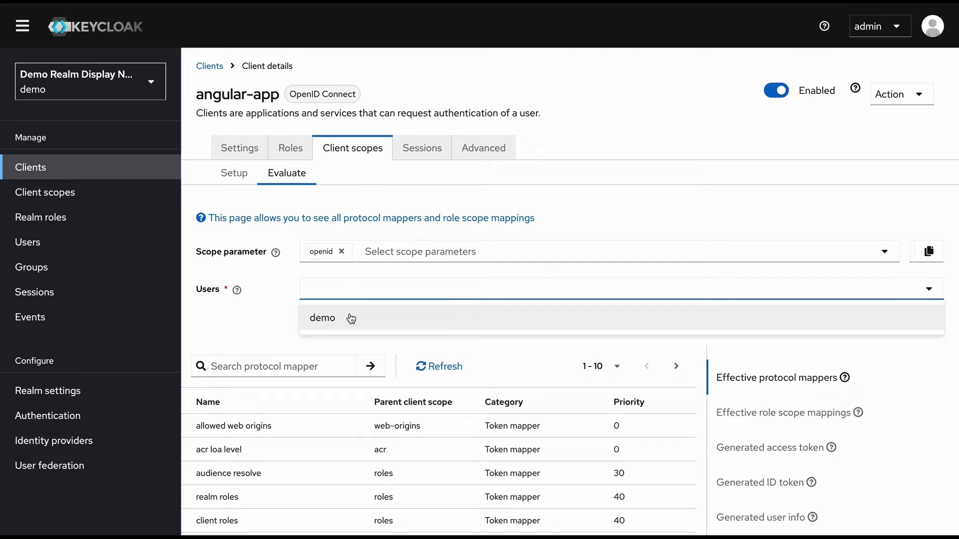
pyautogui.click(351, 318)
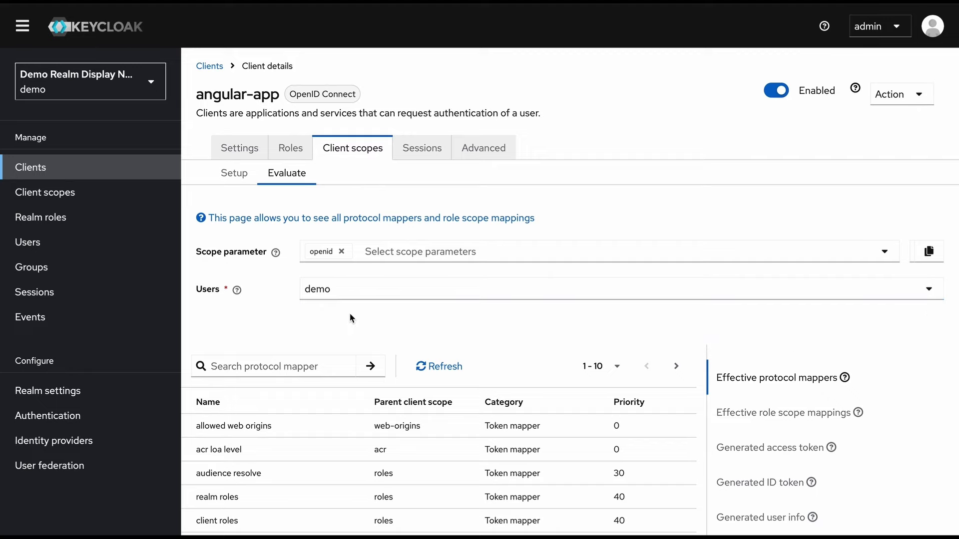
pyautogui.scroll(-1, 359, 304)
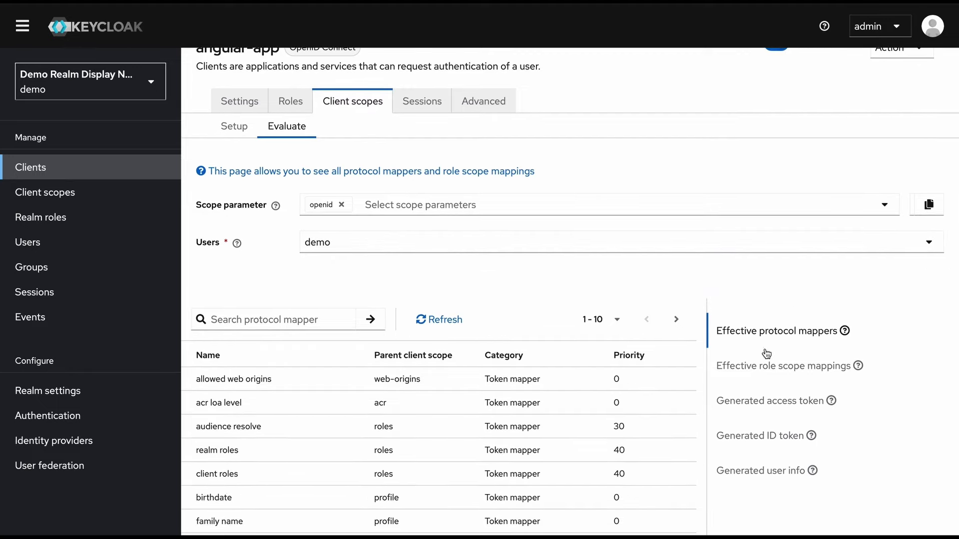
pyautogui.click(764, 408)
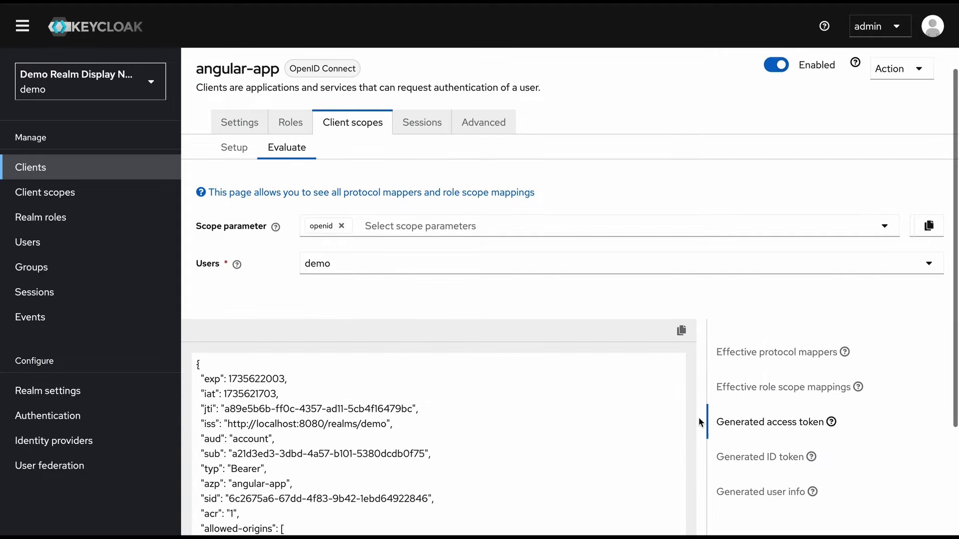
# Highlight the XYZ_EMPLOYEE and ANGULAR_APP_ADMIN roles in the generated token, then return to the client scopes list
pyautogui.scroll(-3, 700, 421)
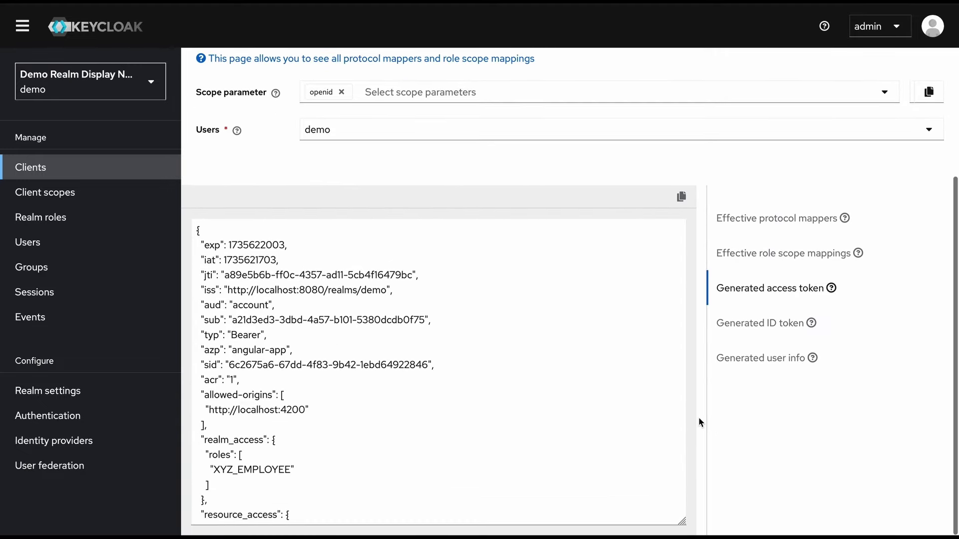
pyautogui.scroll(-3, 586, 336)
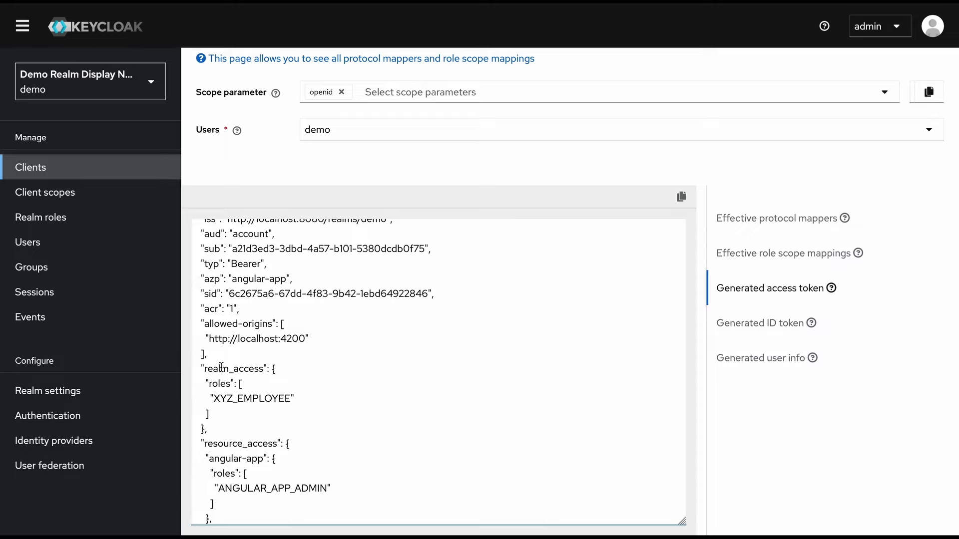
pyautogui.click(221, 367)
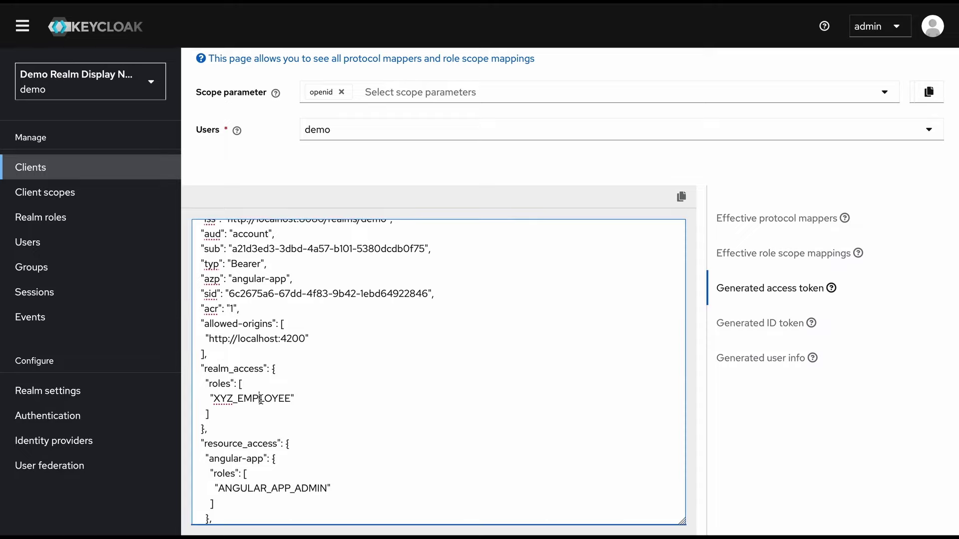
pyautogui.doubleClick(260, 399)
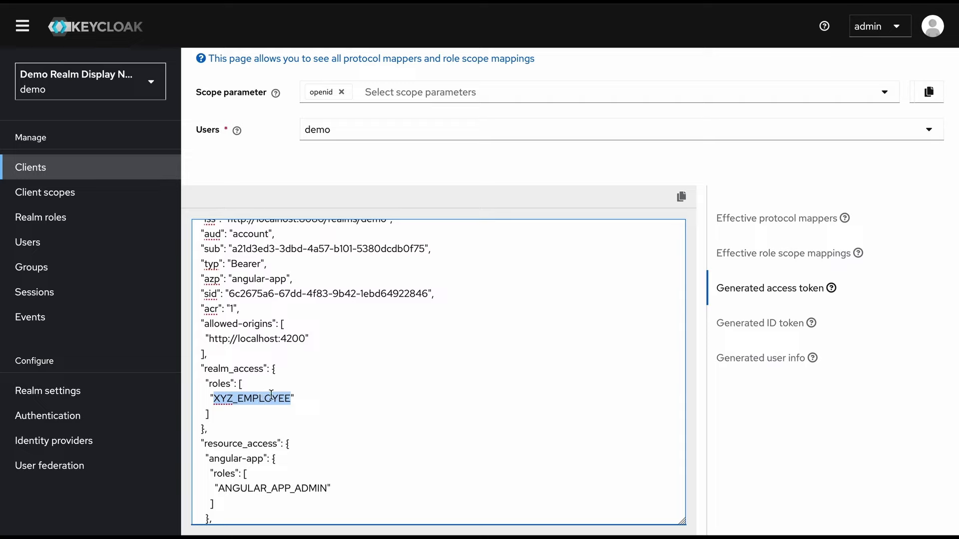
pyautogui.scroll(-5, 271, 394)
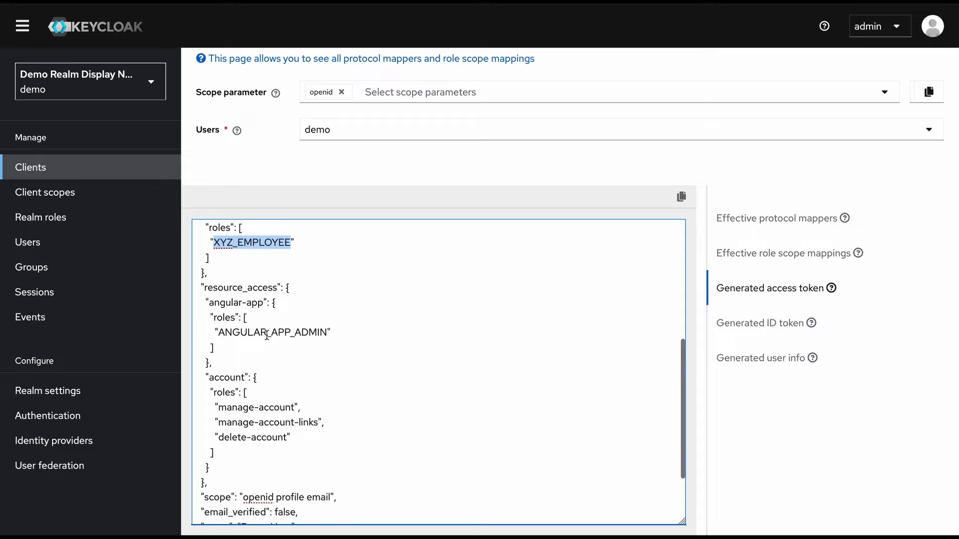
pyautogui.scroll(-1, 267, 327)
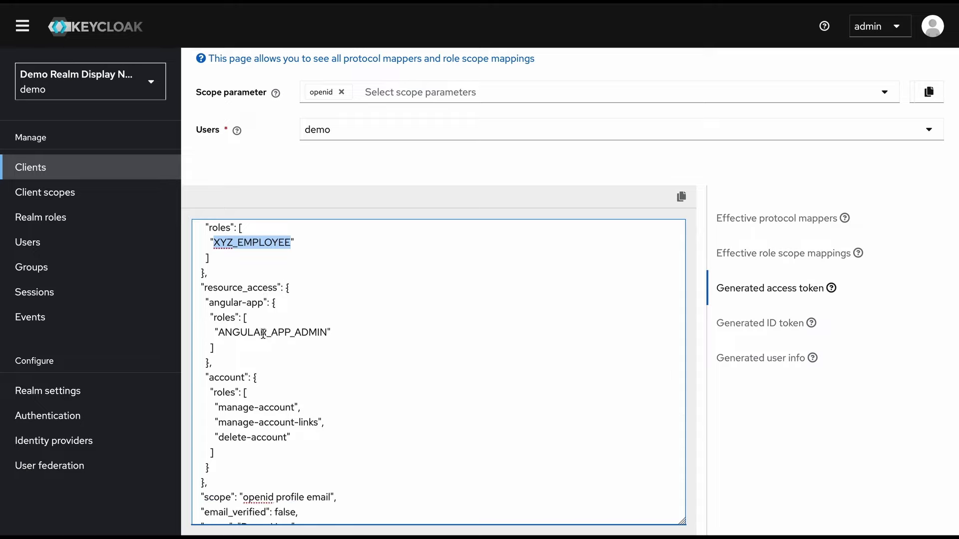
pyautogui.doubleClick(264, 333)
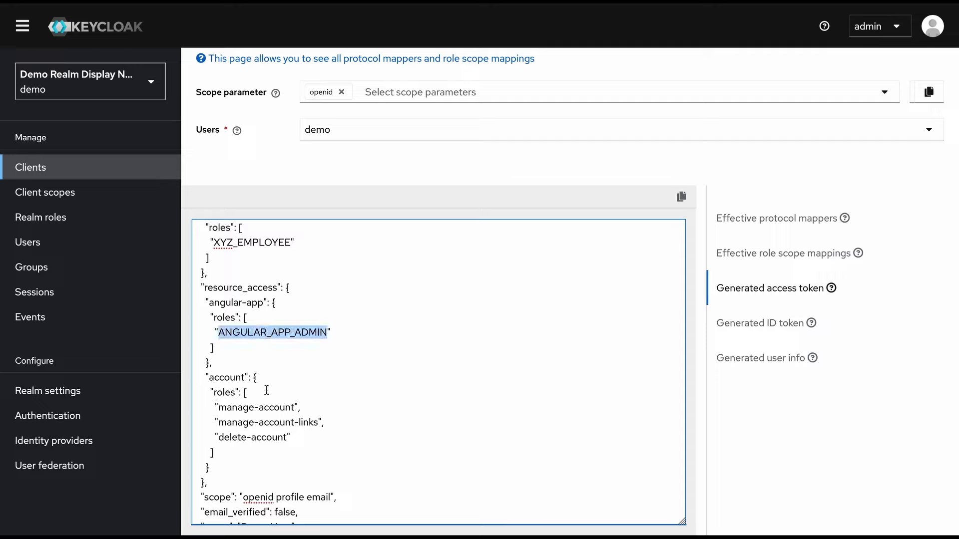
pyautogui.click(267, 390)
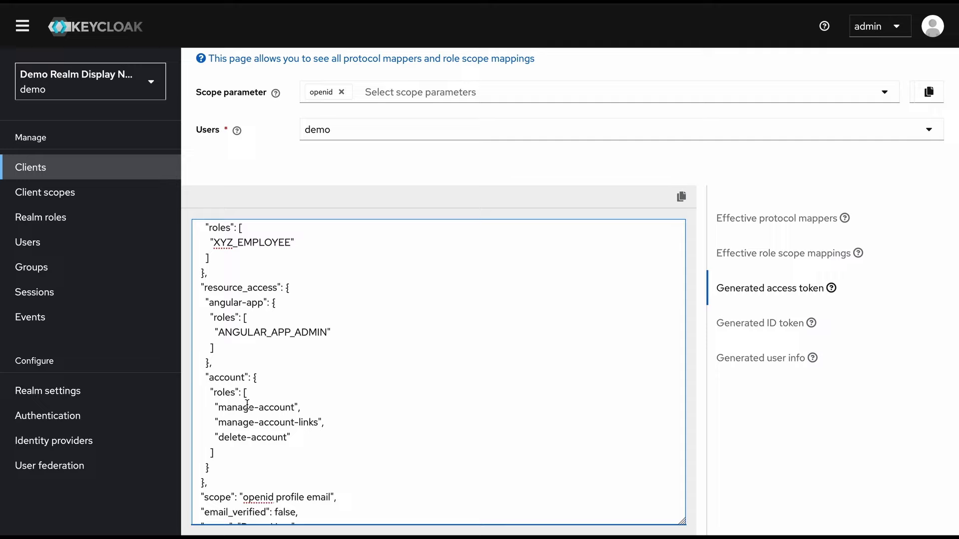
pyautogui.scroll(-2, 232, 376)
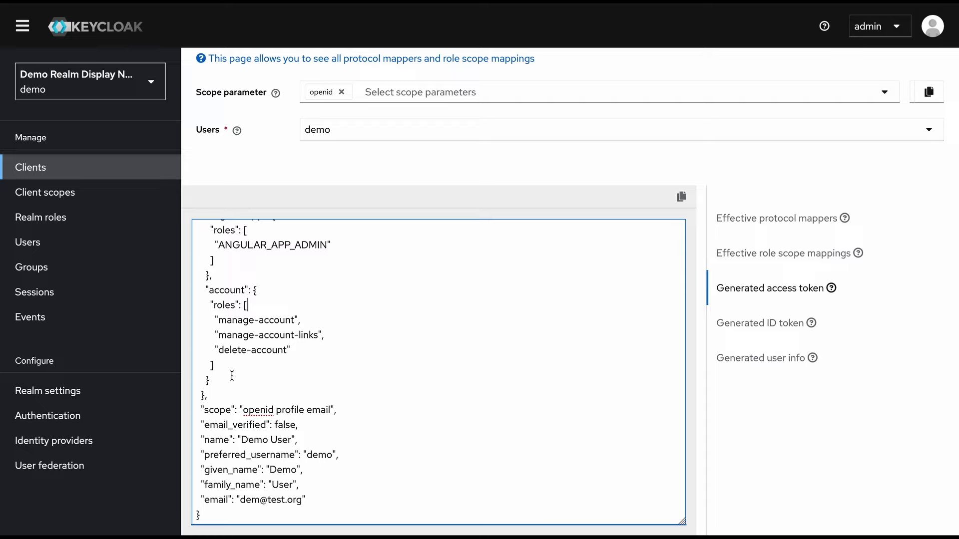
pyautogui.scroll(2, 260, 325)
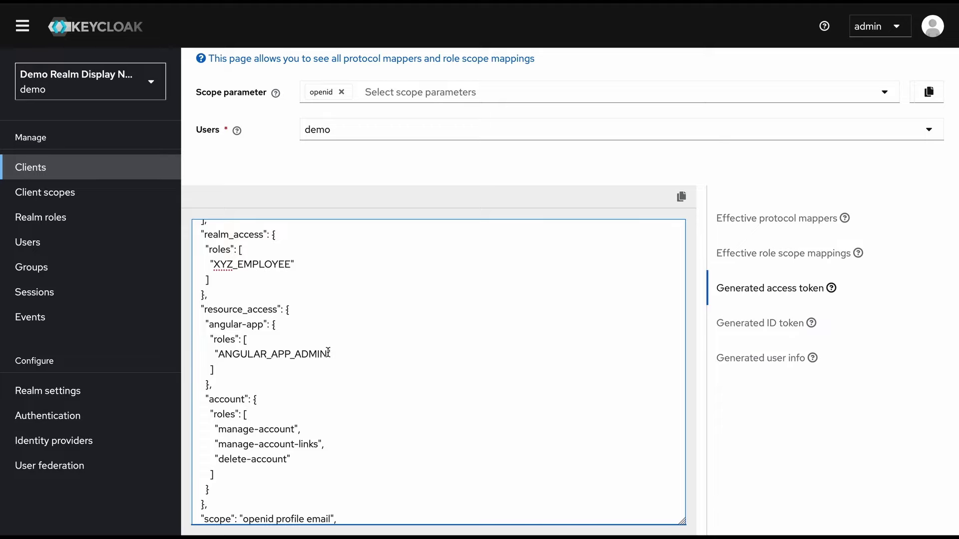
pyautogui.scroll(3, 248, 161)
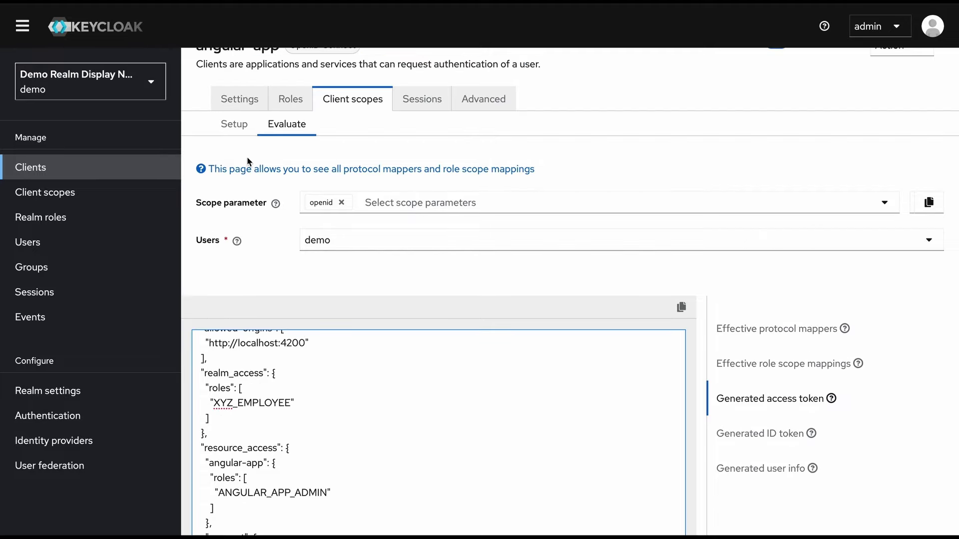
pyautogui.scroll(2, 248, 162)
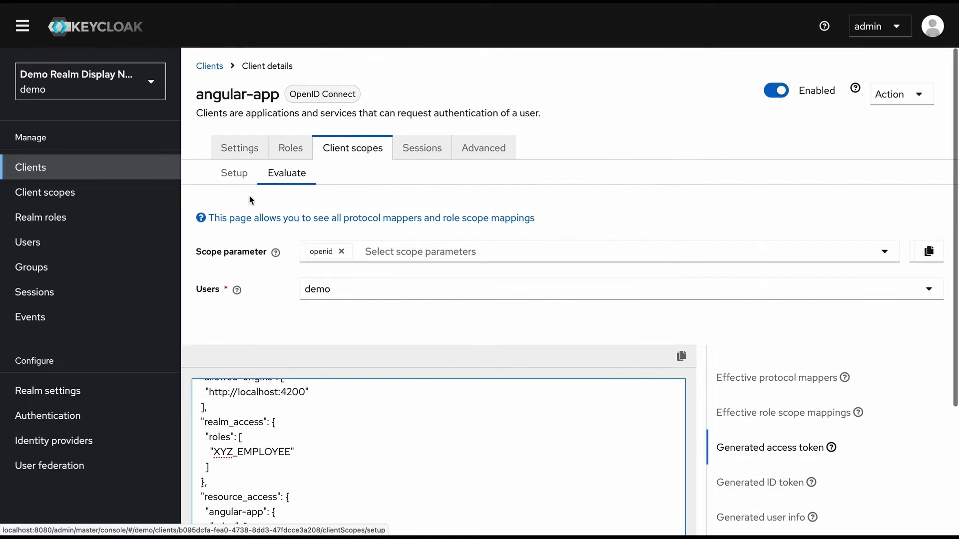
pyautogui.click(229, 182)
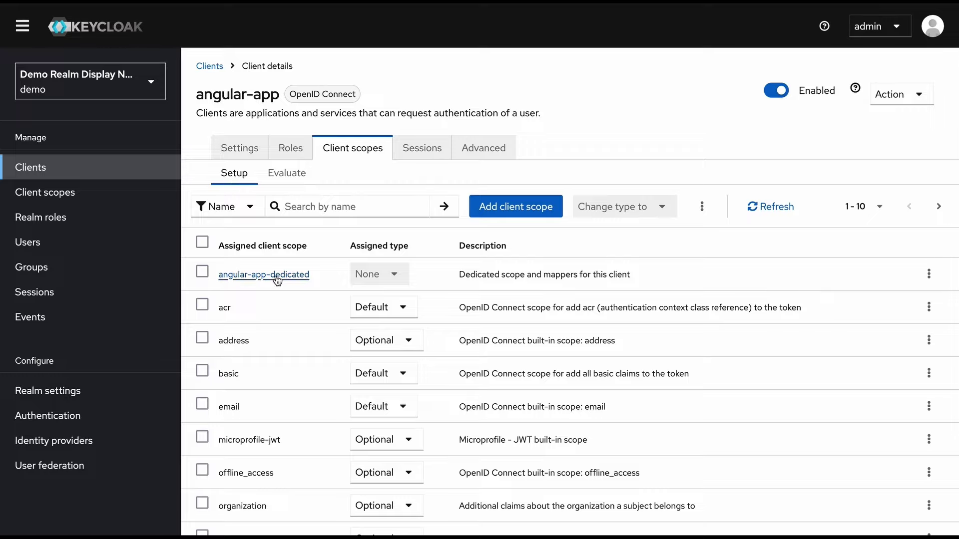
# Switch Full scope allowed off on angular-app-dedicated's Scope tab
pyautogui.click(276, 275)
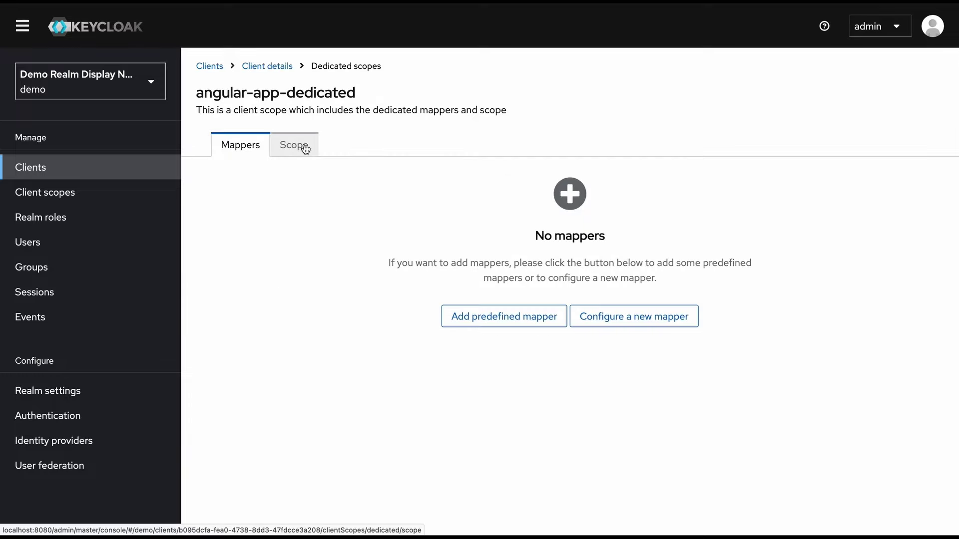
pyautogui.click(305, 149)
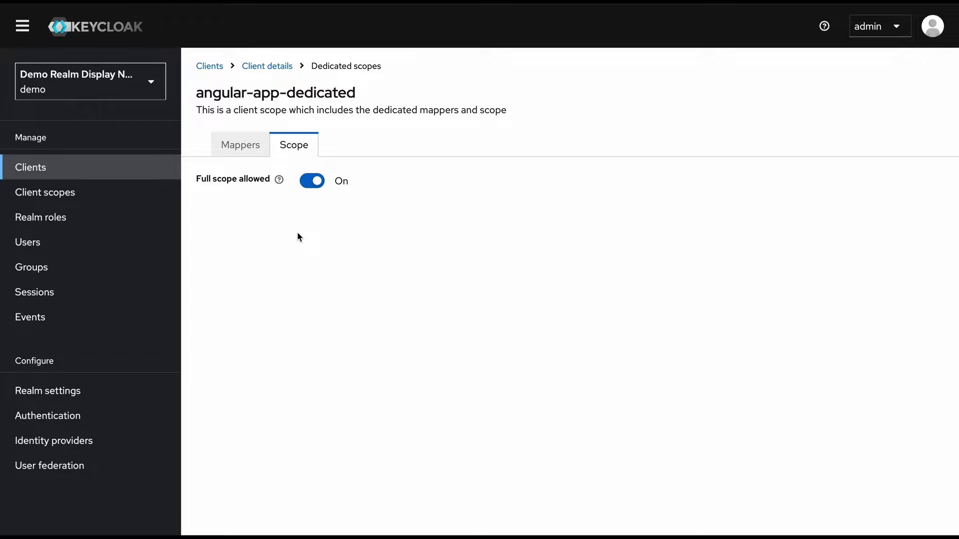
pyautogui.click(316, 188)
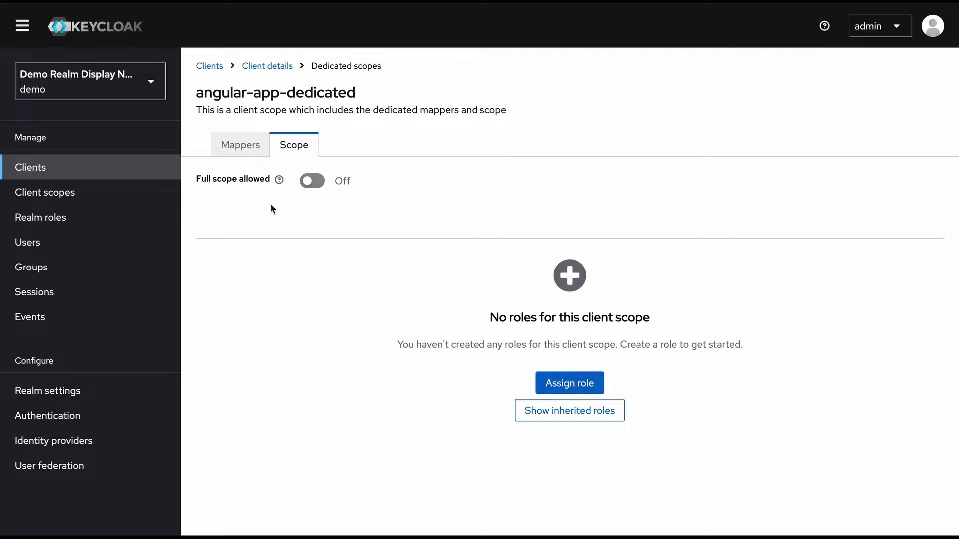
# Regenerate demo's angular-app access token and highlight ANGULAR_APP_ADMIN, now its only role
pyautogui.click(270, 66)
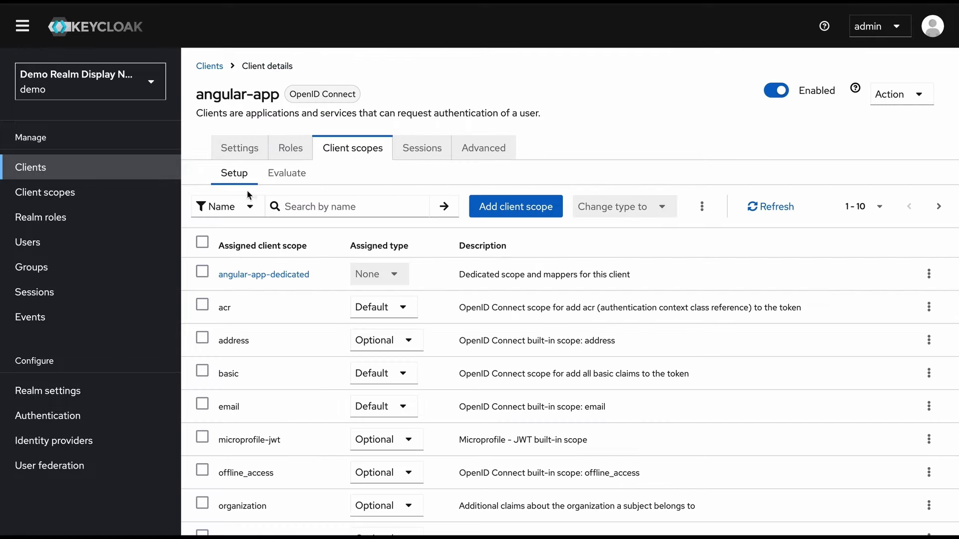
pyautogui.click(282, 179)
pyautogui.click(364, 295)
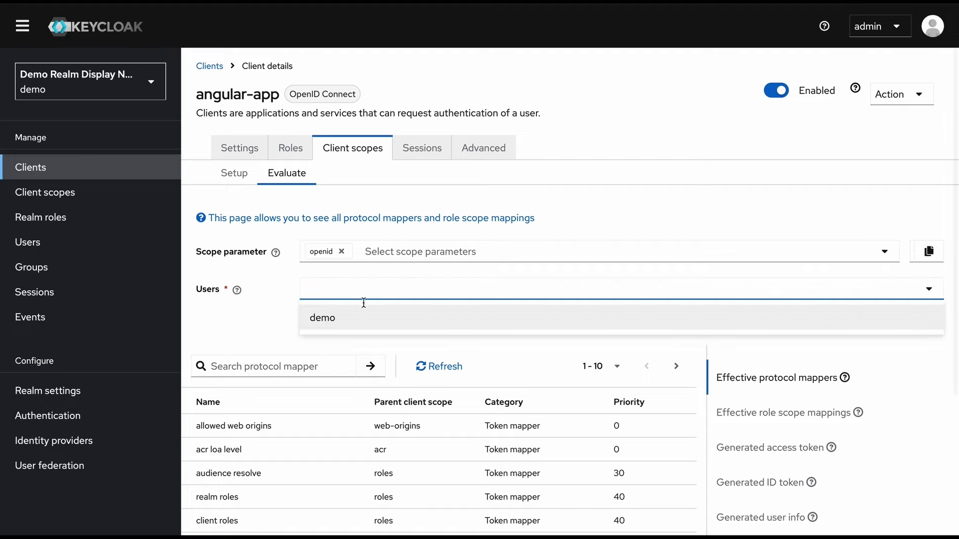
pyautogui.click(364, 323)
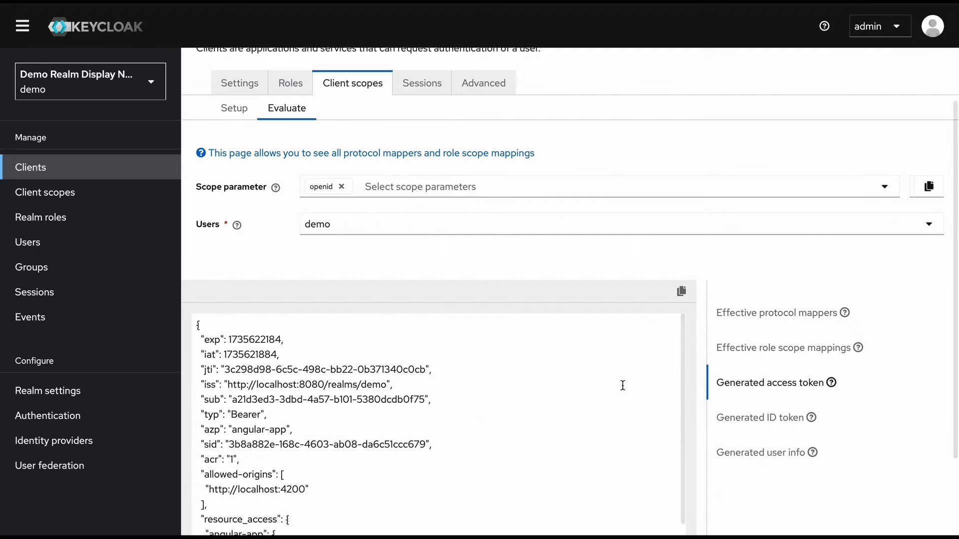
pyautogui.scroll(-5, 518, 433)
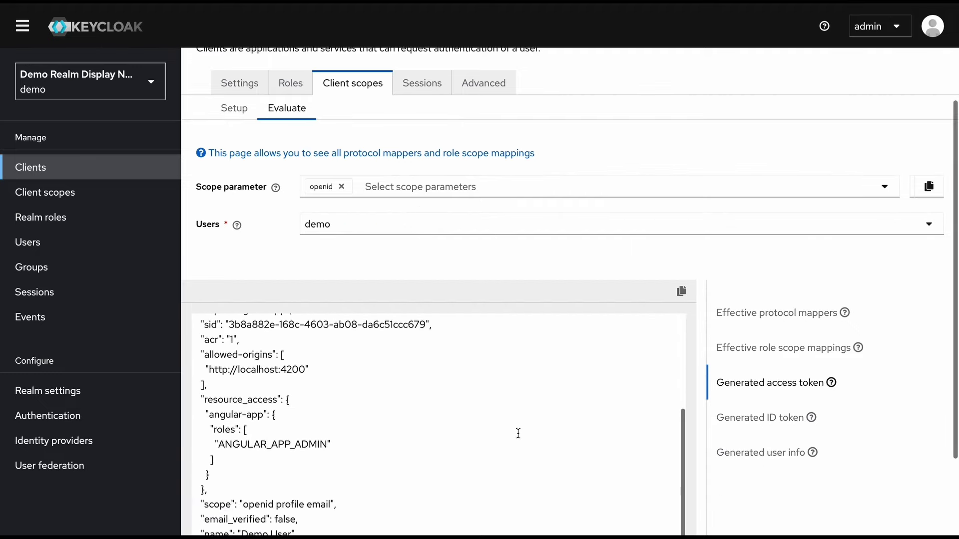
pyautogui.doubleClick(287, 444)
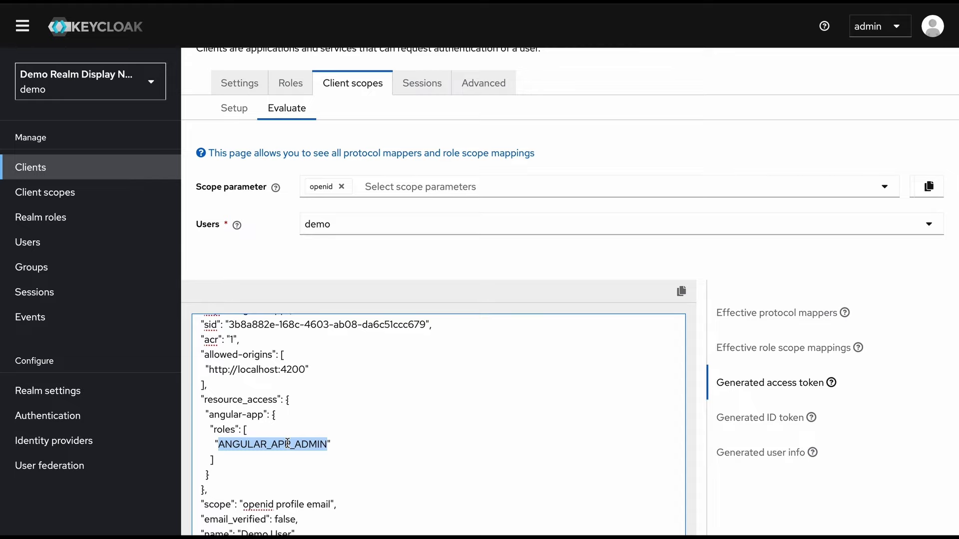
pyautogui.scroll(-2, 302, 423)
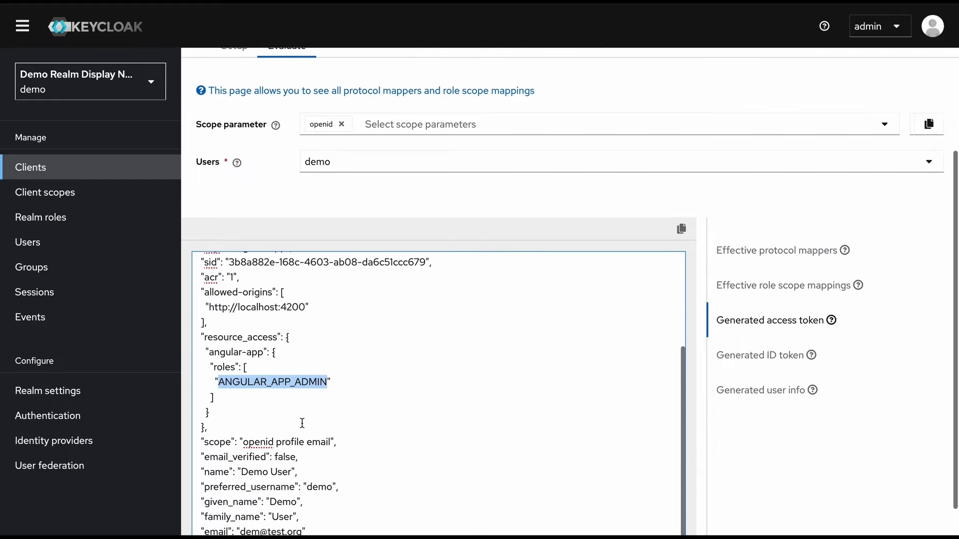
pyautogui.scroll(3, 302, 423)
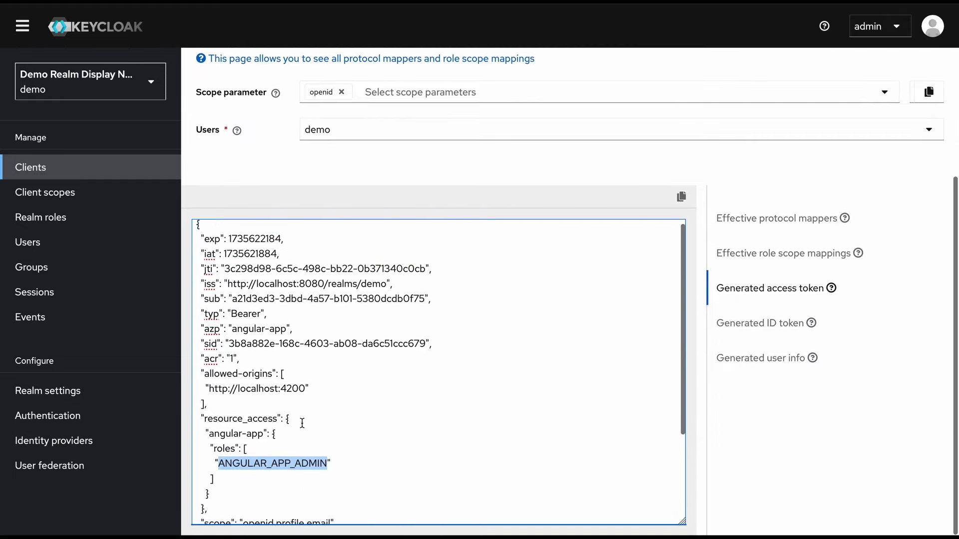
pyautogui.scroll(1, 302, 423)
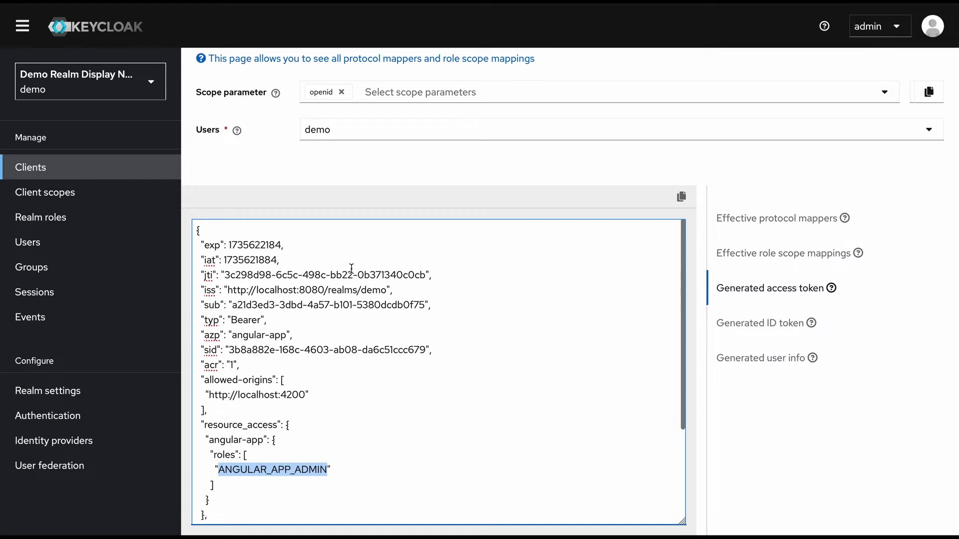
pyautogui.scroll(5, 352, 268)
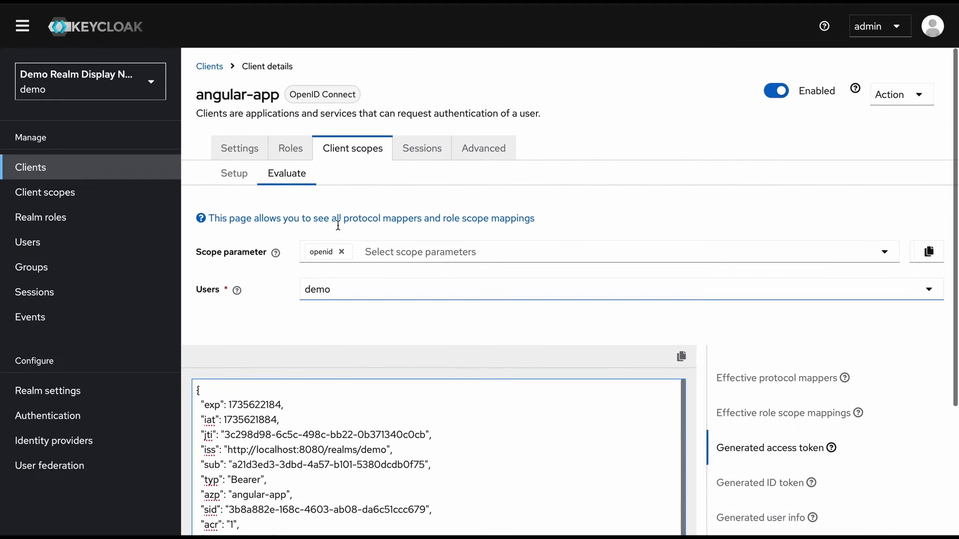
# Map the XYZ_EMPLOYEE realm role into the angular-app-dedicated scope
pyautogui.click(230, 176)
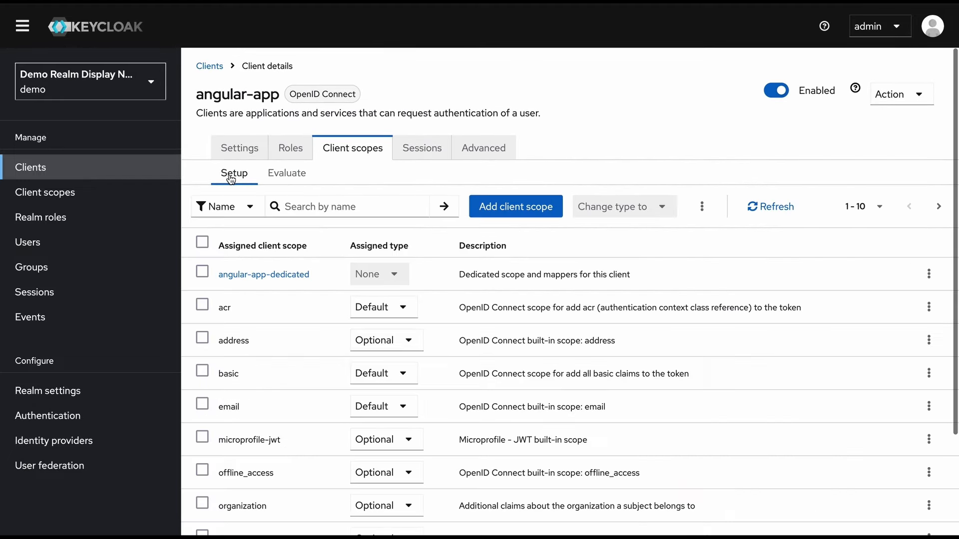
pyautogui.click(278, 275)
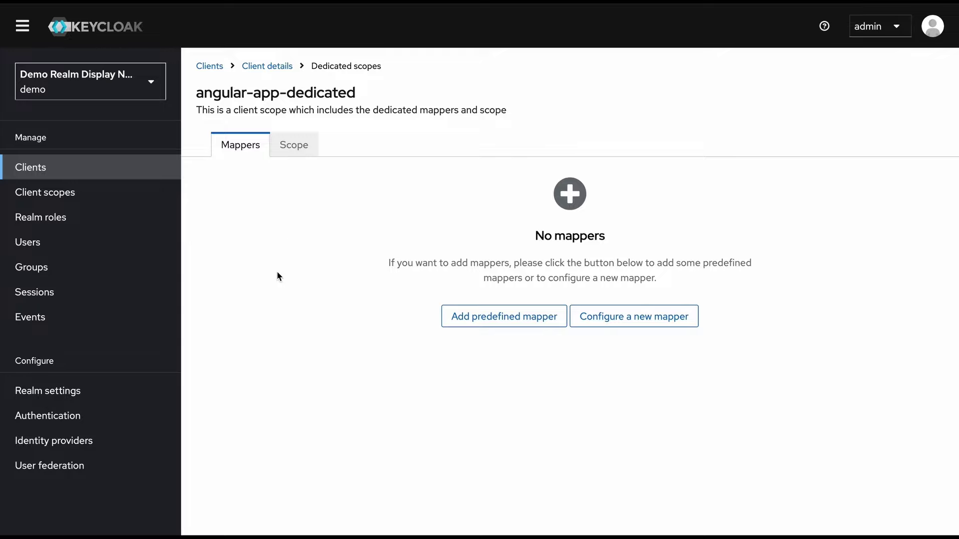
pyautogui.click(302, 155)
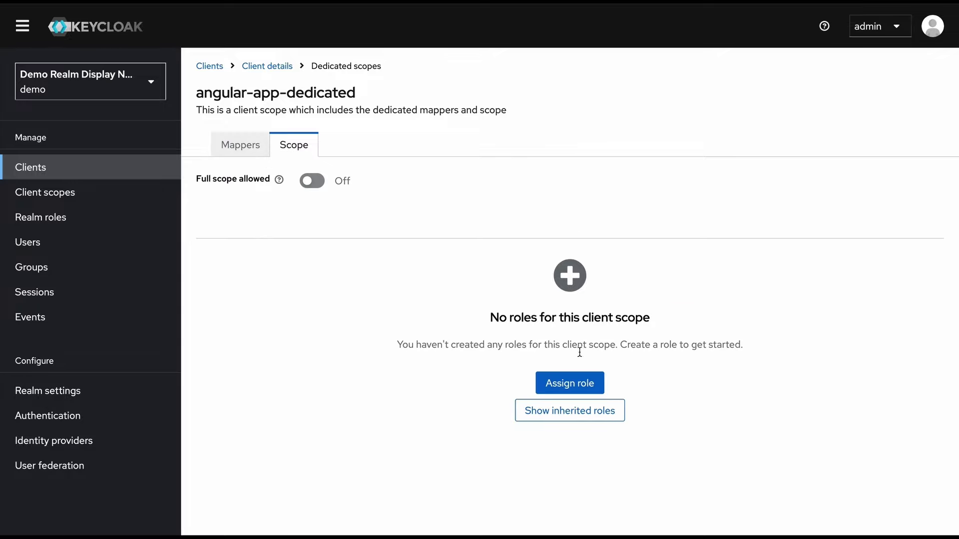
pyautogui.click(591, 389)
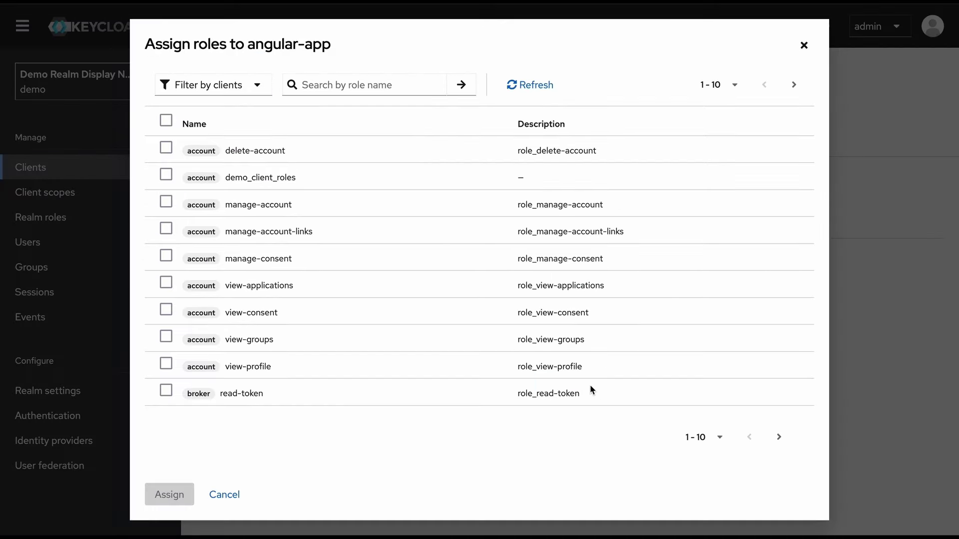
pyautogui.click(256, 86)
pyautogui.click(248, 115)
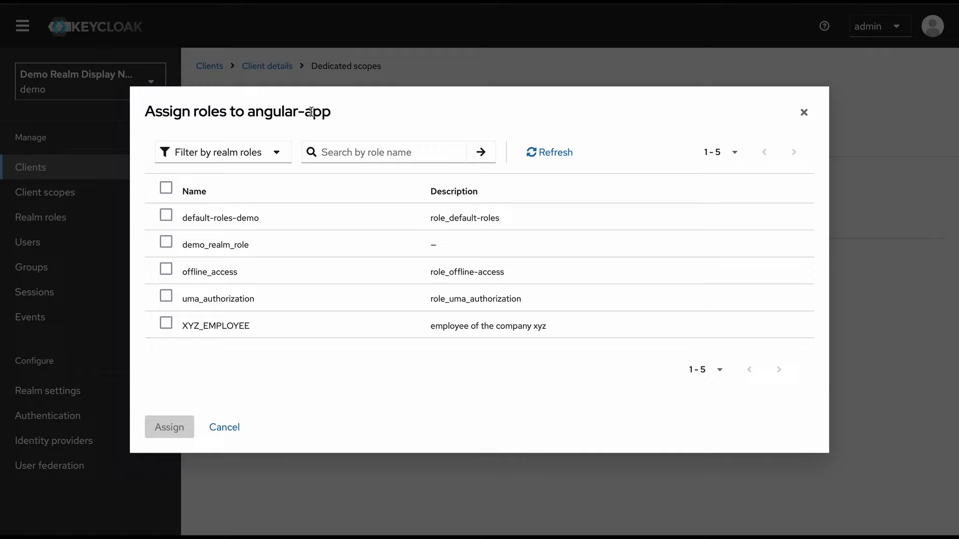
pyautogui.click(166, 324)
pyautogui.click(169, 427)
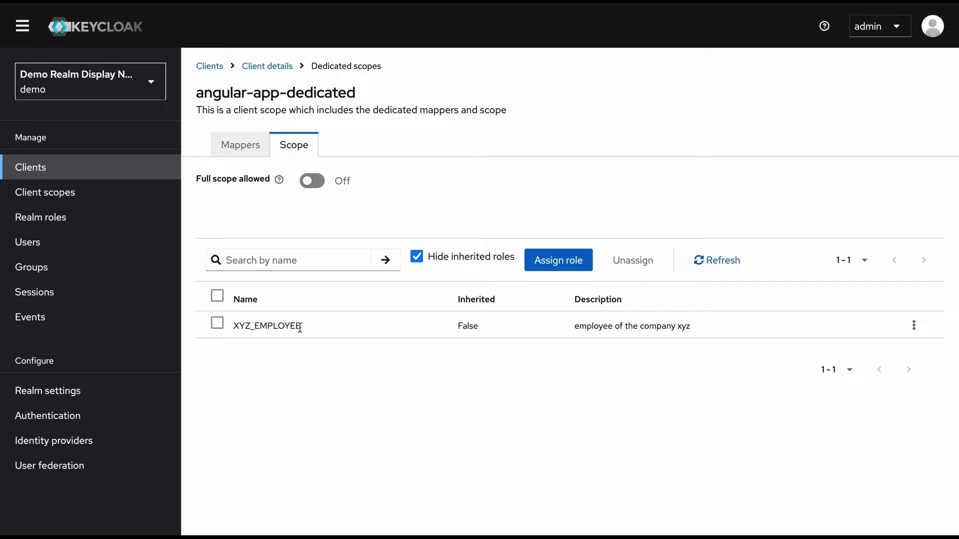
# Evaluate angular-app for user demo and confirm the generated access token lists XYZ_EMPLOYEE and ANGULAR_APP_ADMIN
pyautogui.click(277, 69)
pyautogui.click(286, 173)
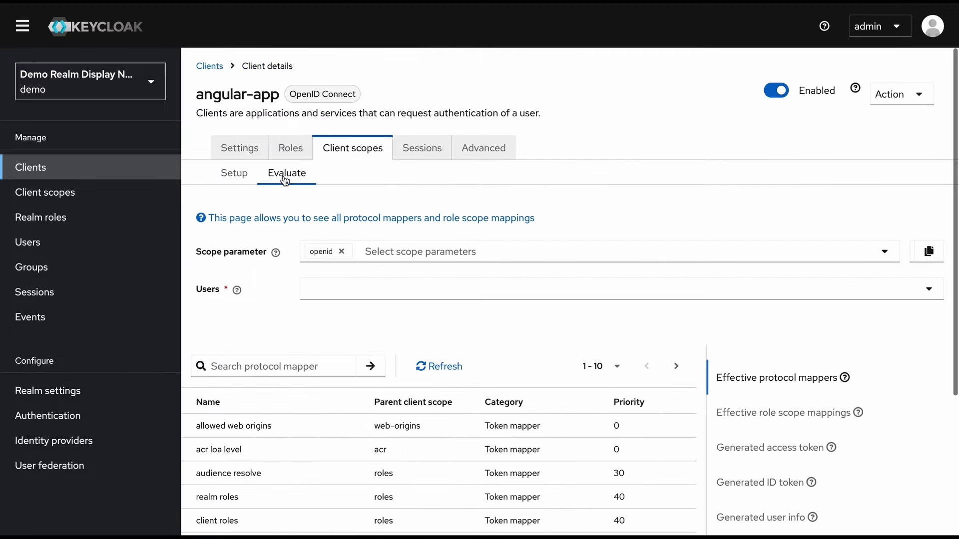
pyautogui.click(363, 264)
pyautogui.click(360, 323)
pyautogui.scroll(-1, 361, 327)
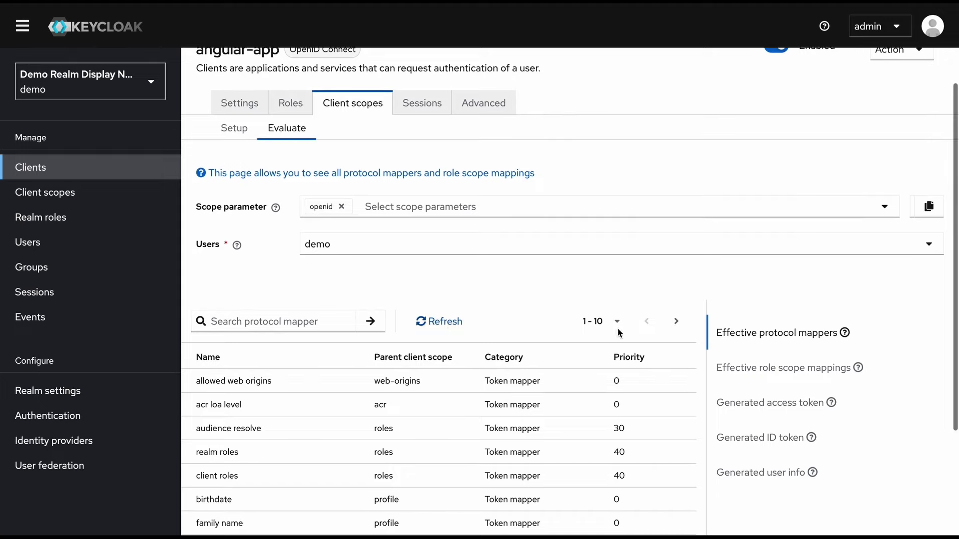
pyautogui.click(777, 403)
pyautogui.scroll(-3, 534, 440)
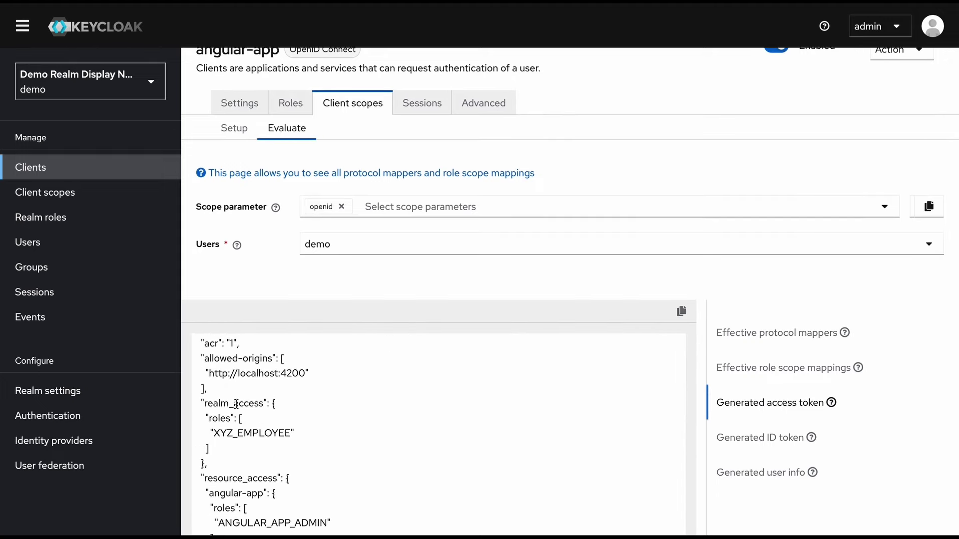
pyautogui.scroll(-1, 261, 439)
pyautogui.scroll(-1, 261, 439)
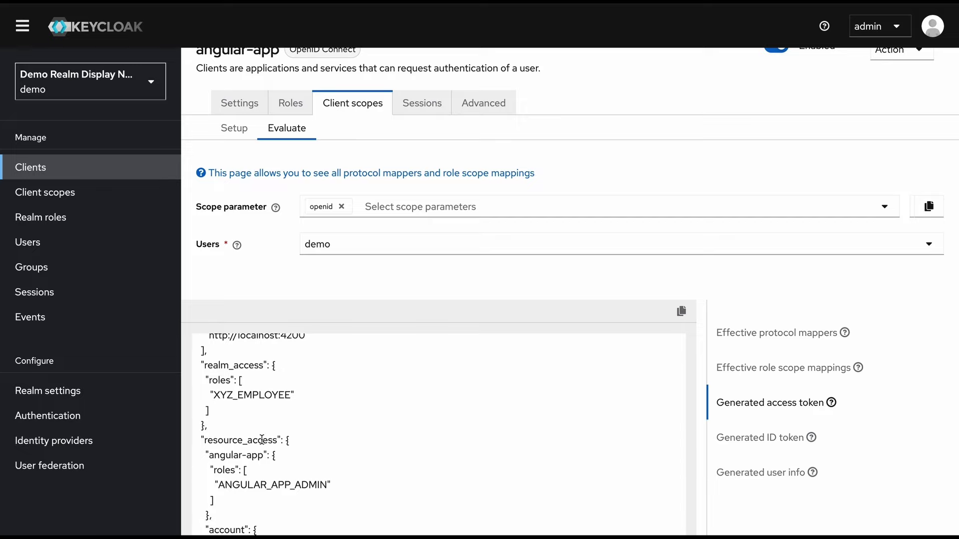
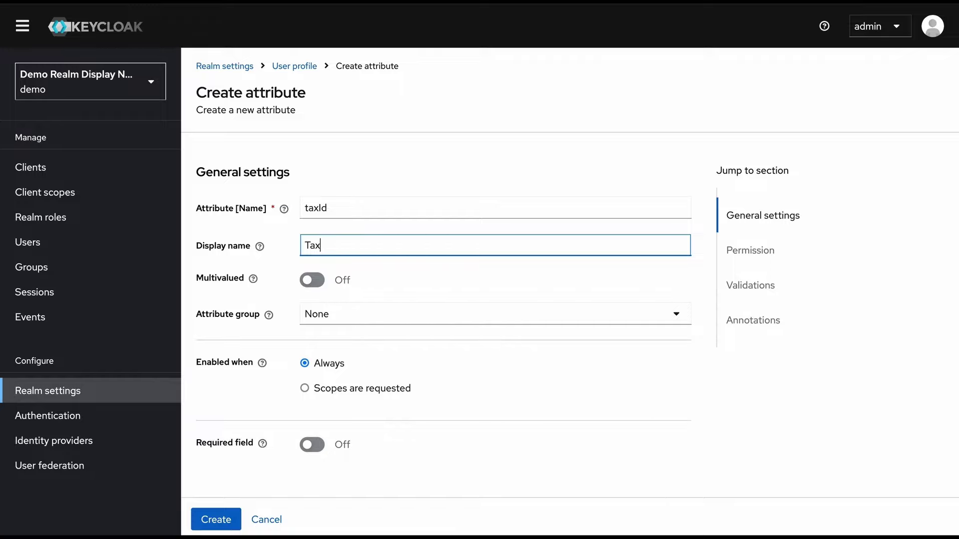
# Finish the display name 'Tax Id' and let users edit and view it and admins view it
pyautogui.write('Id')
pyautogui.scroll(-1, 324, 287)
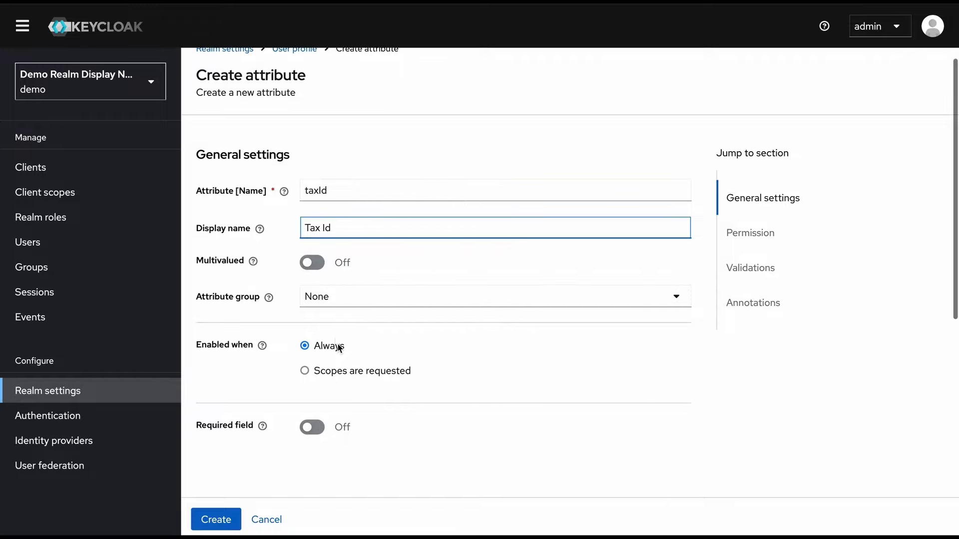
pyautogui.scroll(-2, 339, 349)
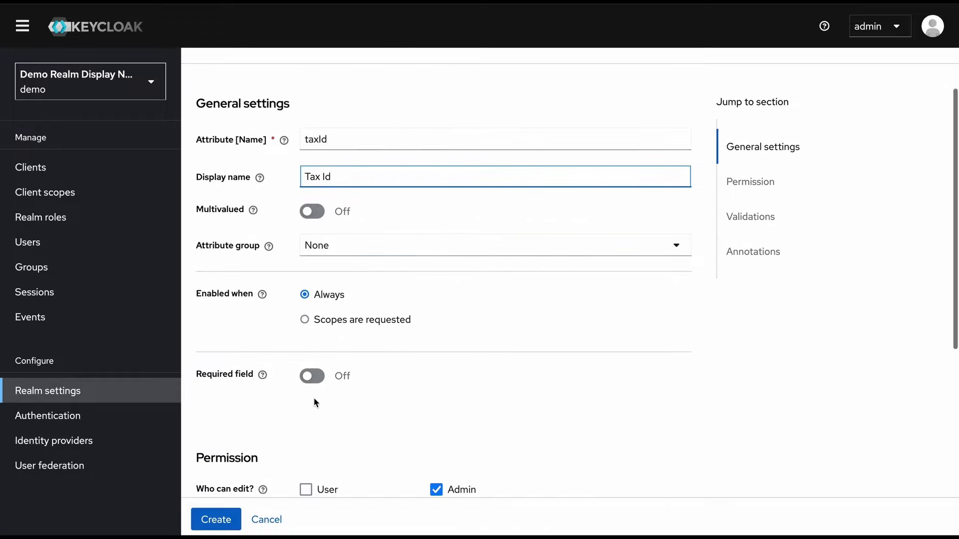
pyautogui.scroll(-1, 314, 403)
pyautogui.scroll(-3, 314, 397)
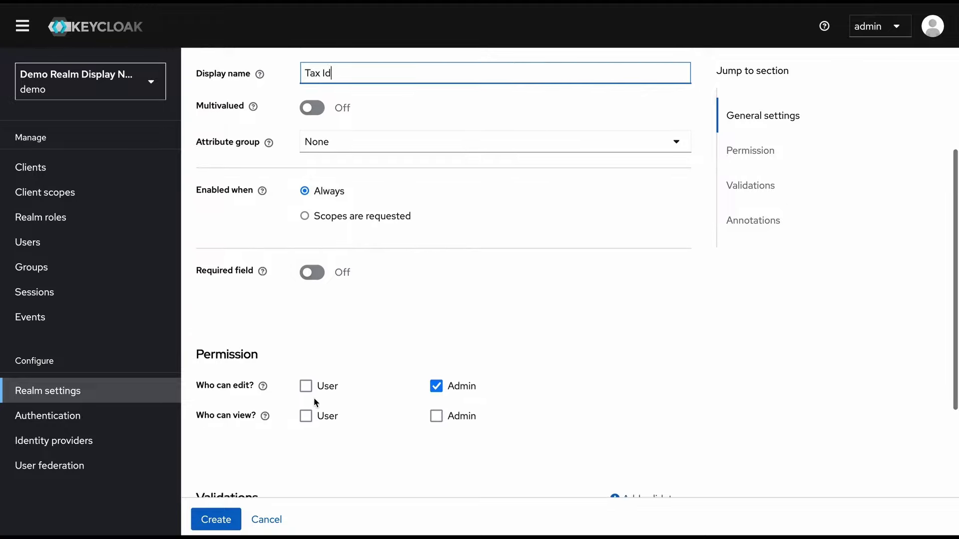
pyautogui.click(306, 358)
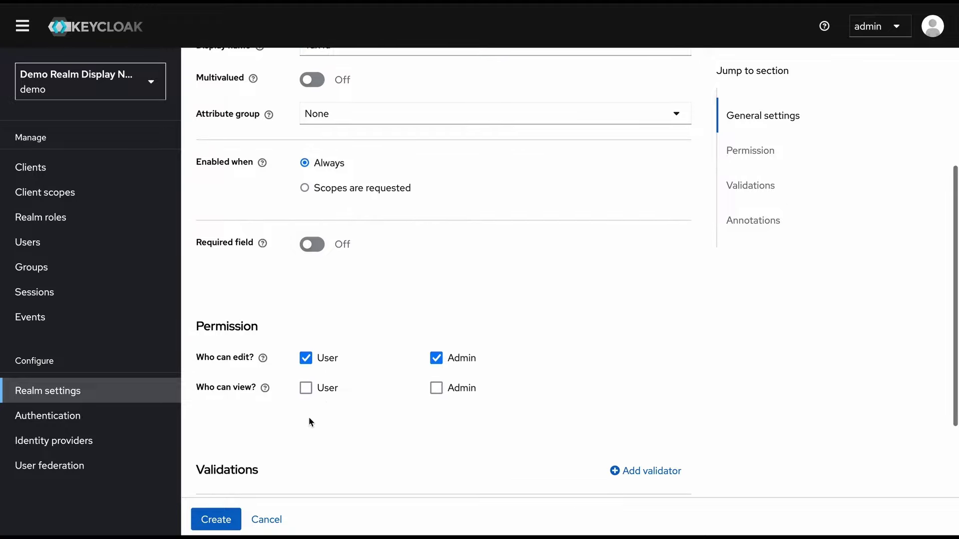
pyautogui.click(305, 390)
pyautogui.click(436, 390)
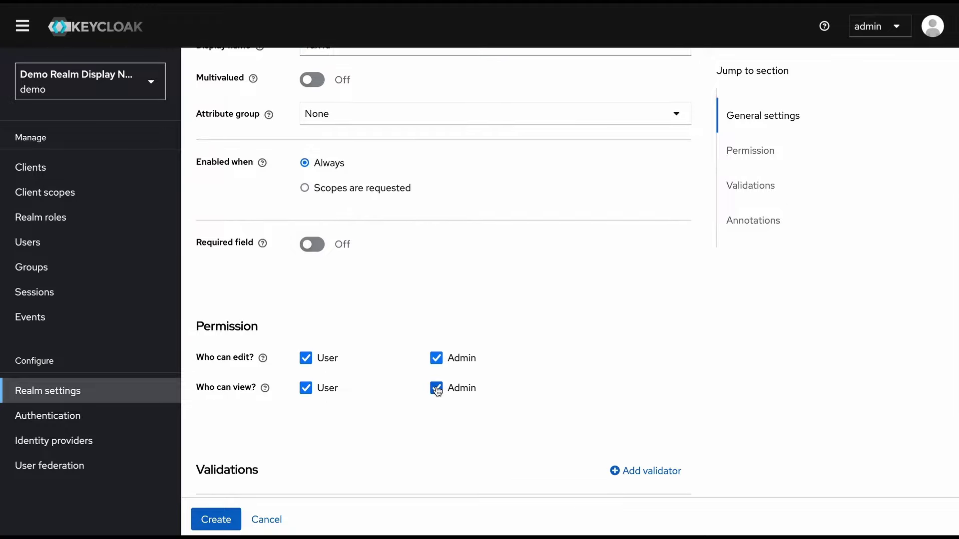
pyautogui.scroll(-3, 436, 391)
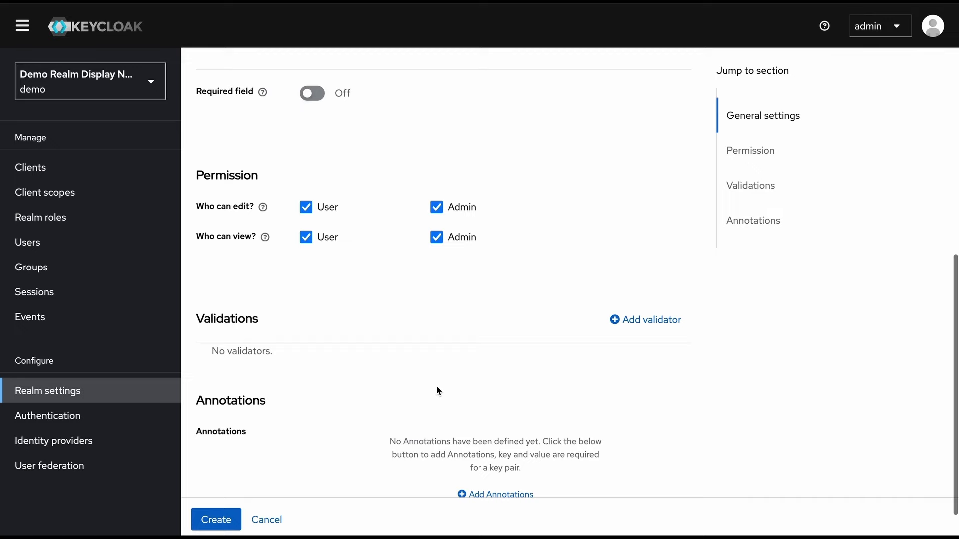
# Add an integer validator with minimum 0 and maximum 100000
pyautogui.click(647, 321)
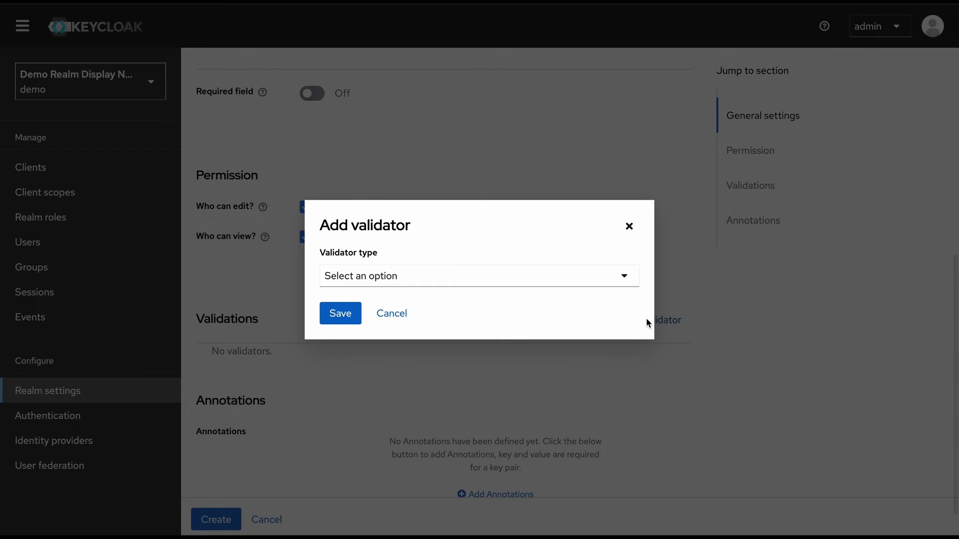
pyautogui.click(545, 278)
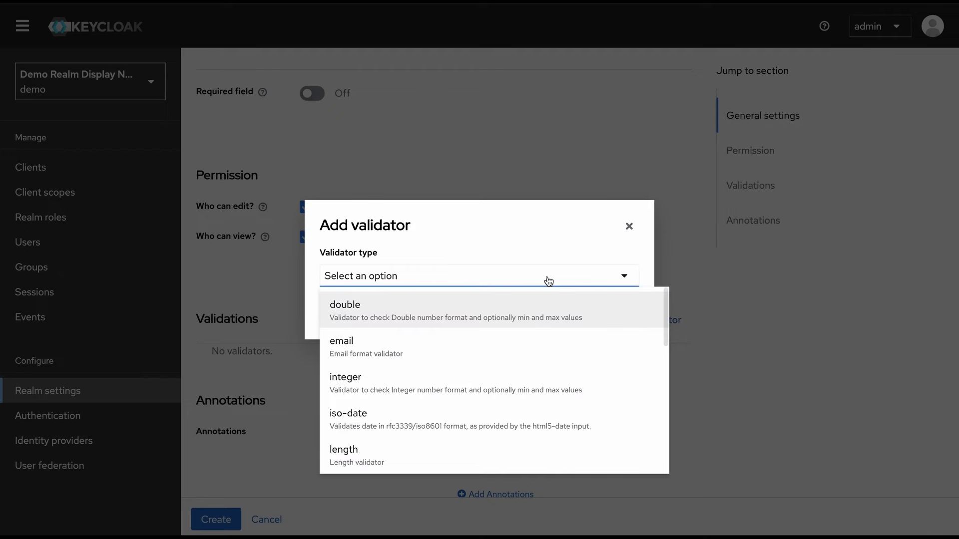
pyautogui.click(431, 385)
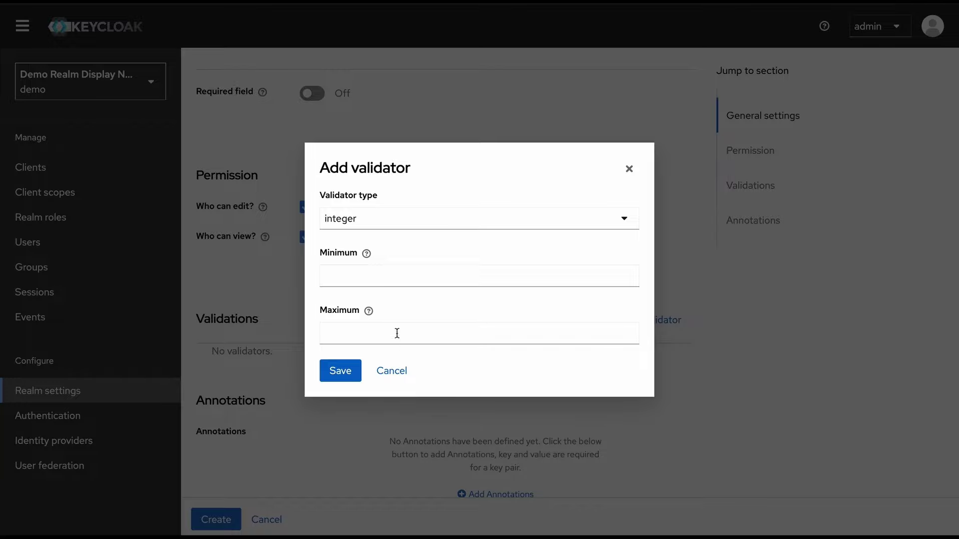
pyautogui.click(393, 272)
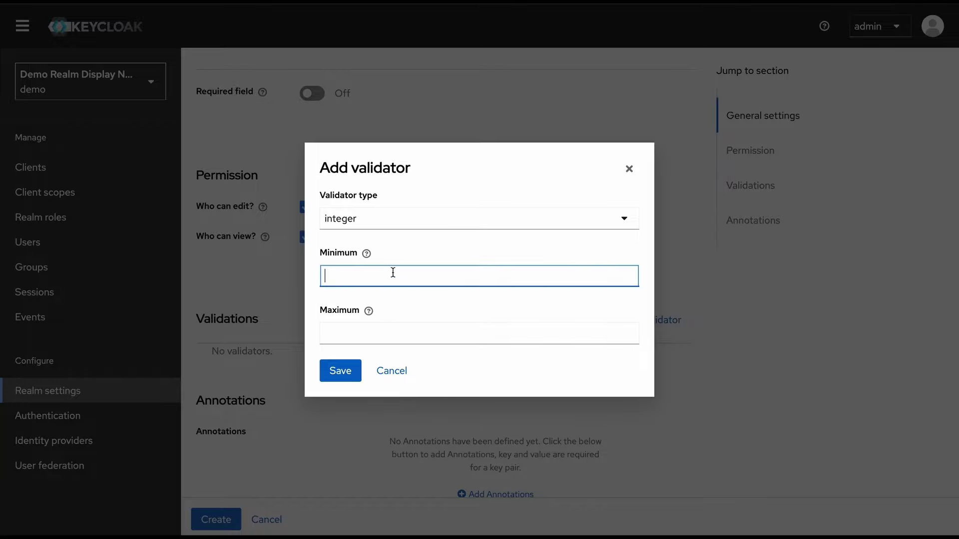
pyautogui.write('0')
pyautogui.click(427, 330)
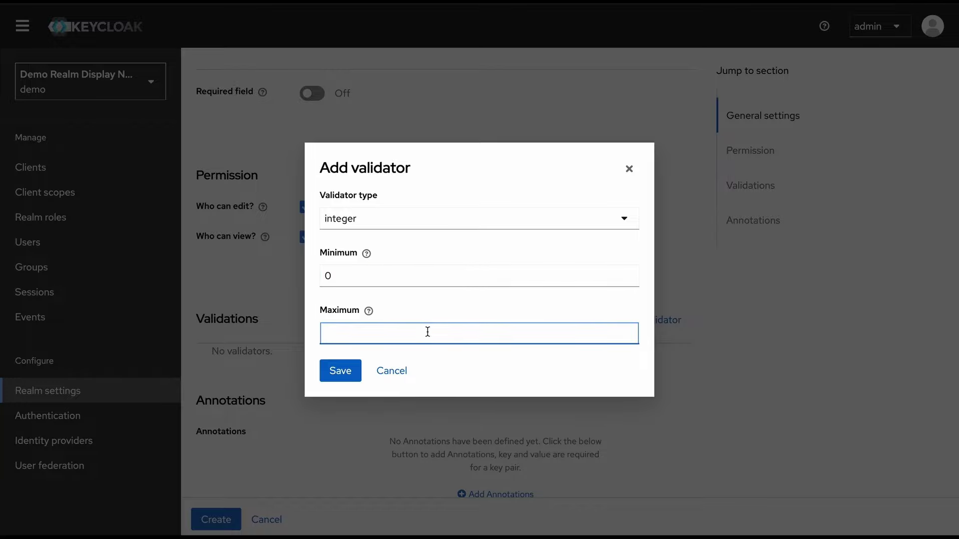
pyautogui.write('100000')
pyautogui.click(341, 371)
# Create the taxId attribute in the demo realm's user profile
pyautogui.scroll(8, 394, 426)
pyautogui.click(216, 519)
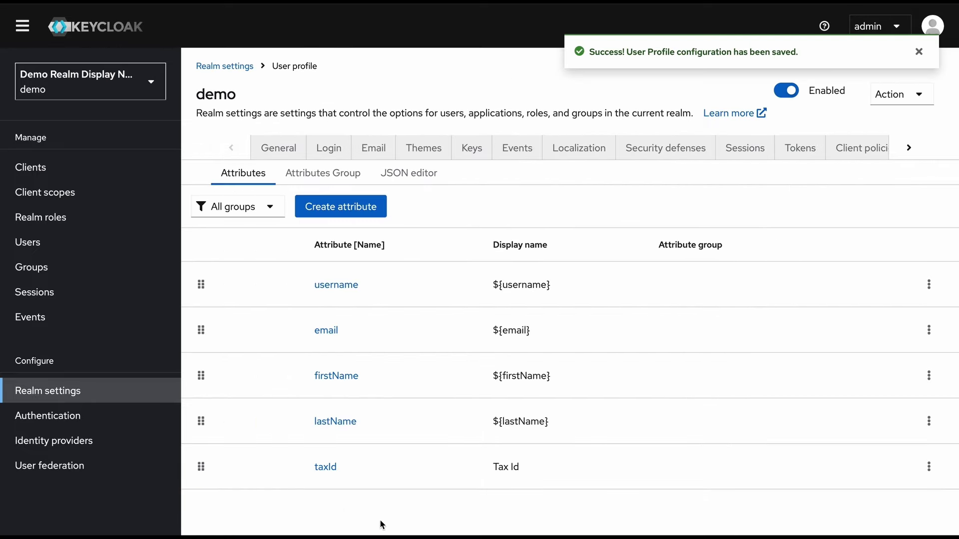
pyautogui.click(343, 471)
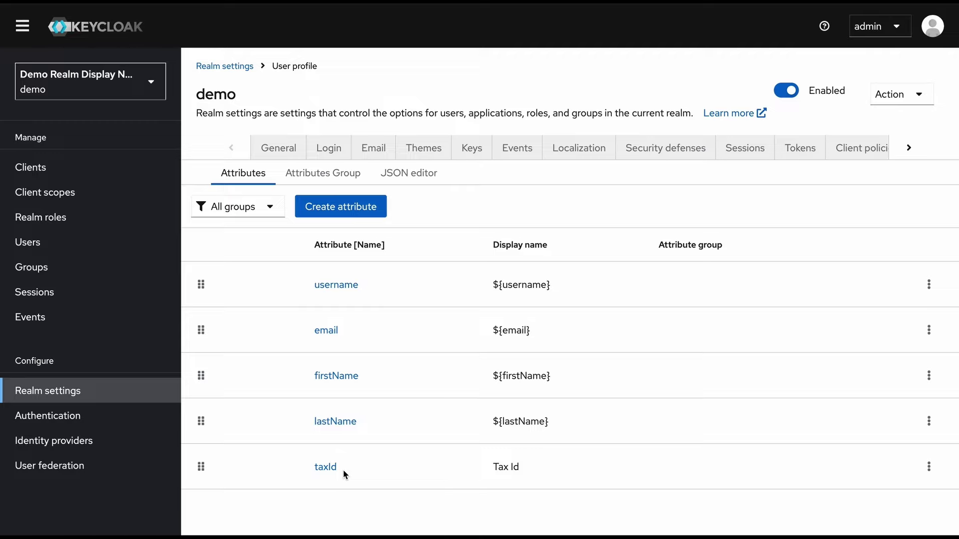
pyautogui.scroll(-1, 344, 475)
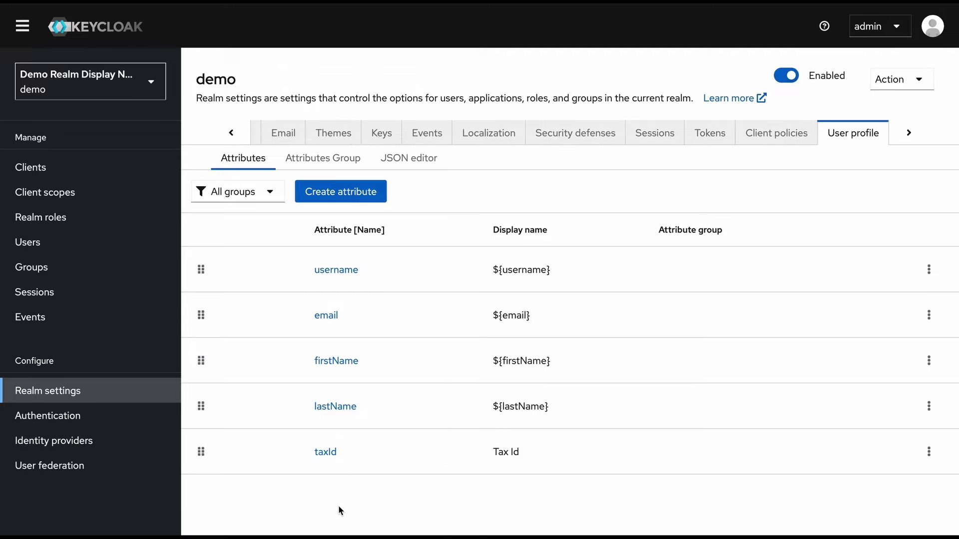
# Enter 12345 in the demo user's Tax Id field and save their details
pyautogui.click(86, 250)
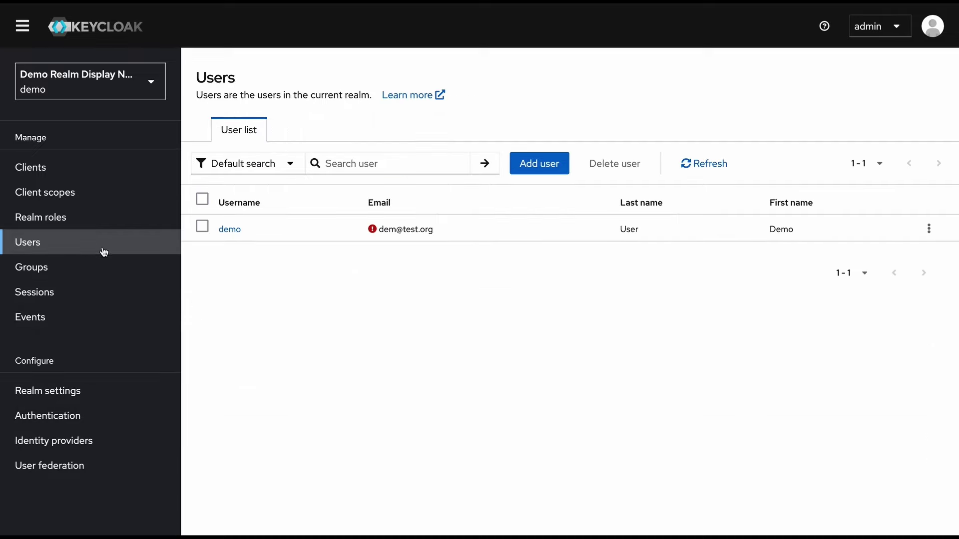
pyautogui.click(229, 231)
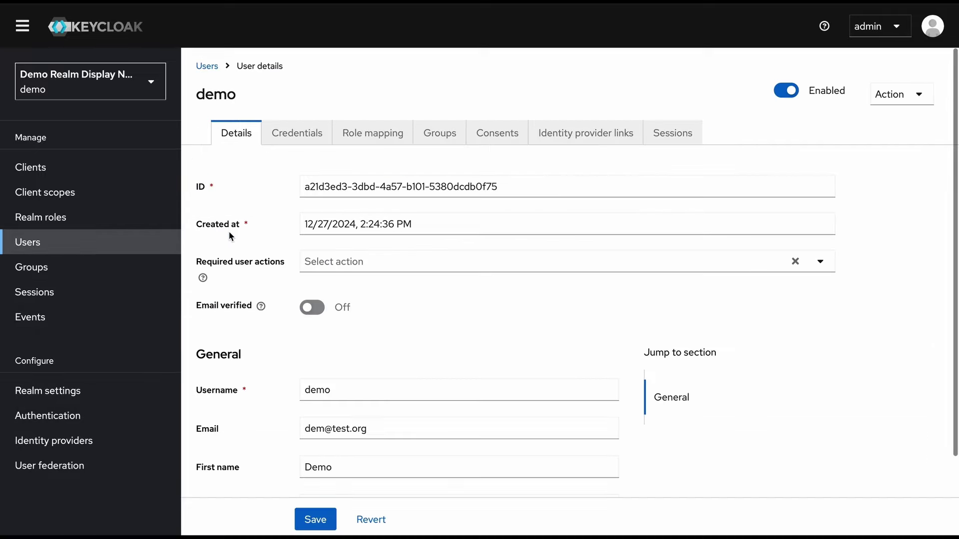
pyautogui.scroll(-3, 278, 395)
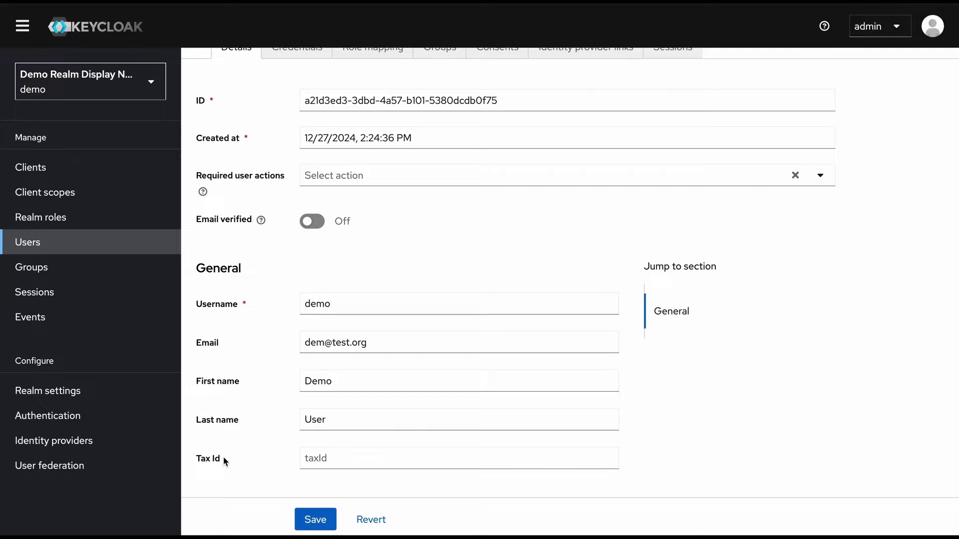
pyautogui.click(336, 460)
pyautogui.write('12345')
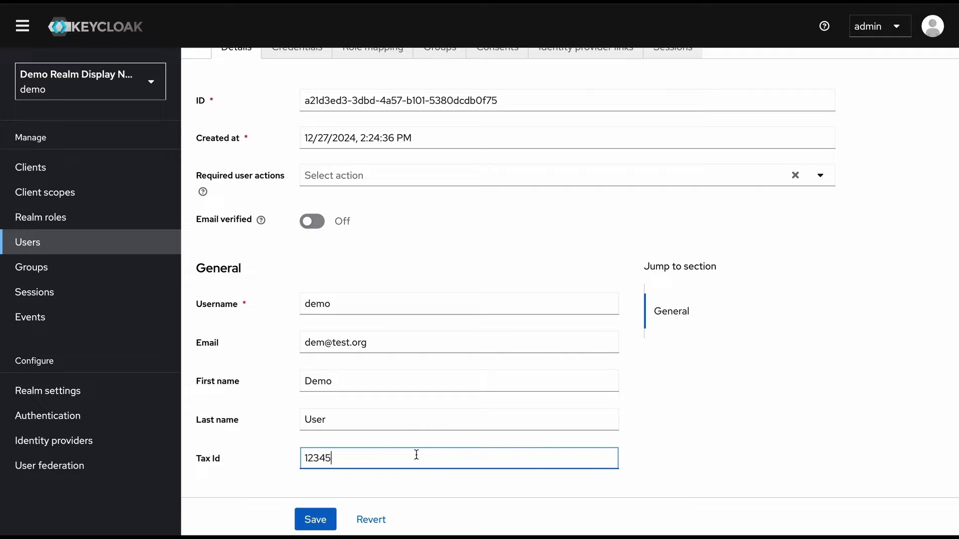
pyautogui.click(328, 521)
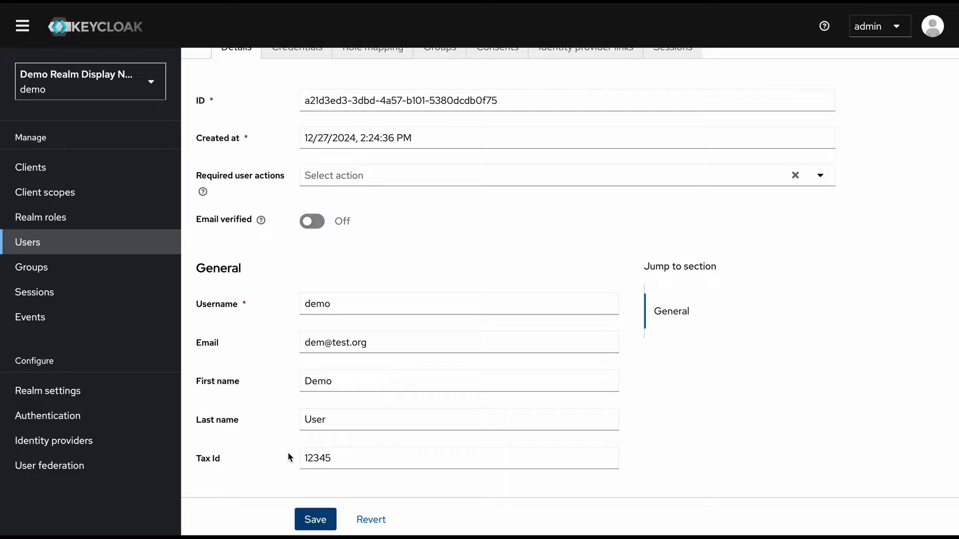
# Open angular-app's client scope evaluation for user demo
pyautogui.click(56, 172)
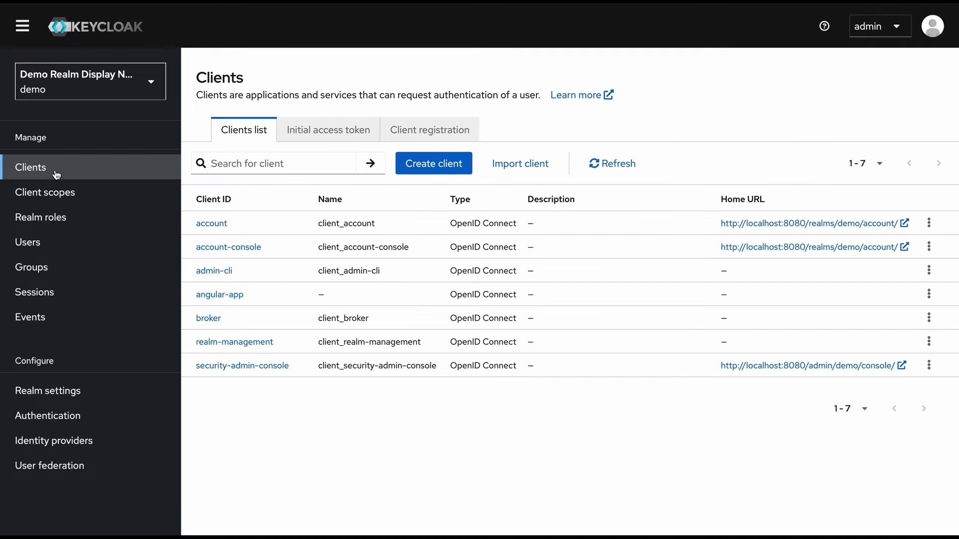
pyautogui.click(234, 299)
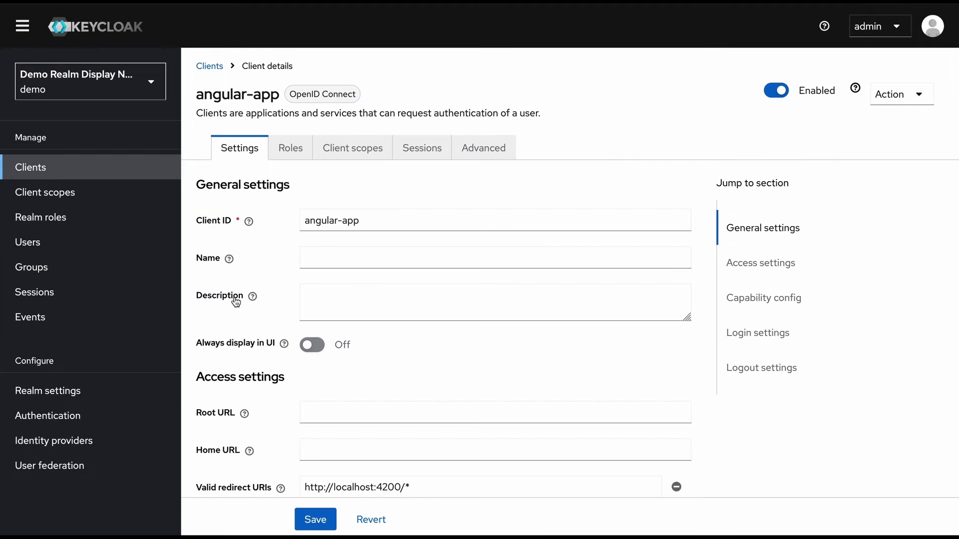
pyautogui.click(344, 154)
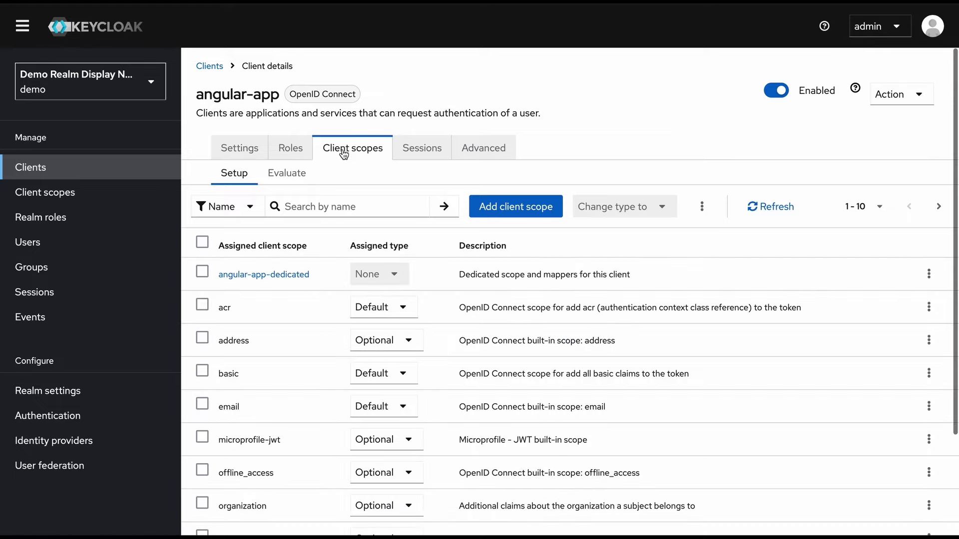
pyautogui.click(299, 179)
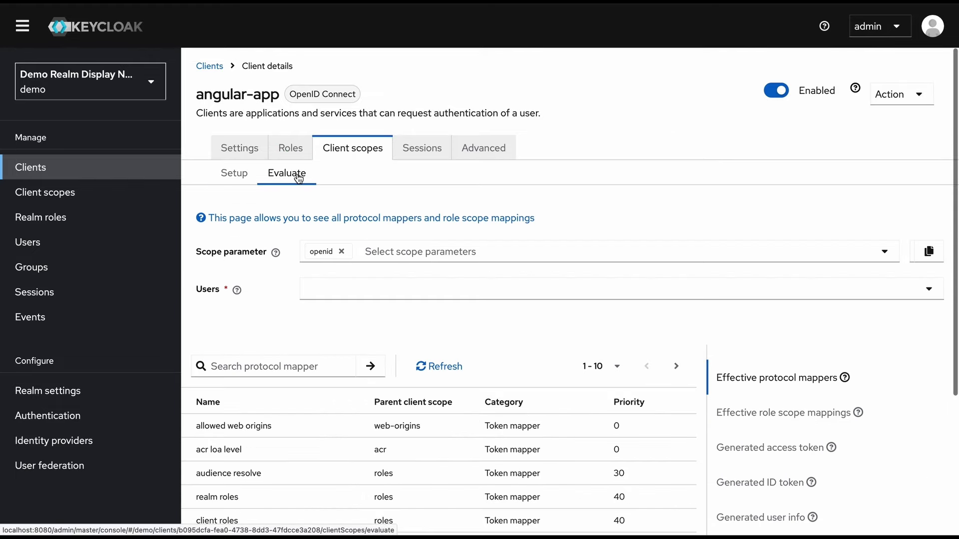
pyautogui.click(389, 296)
pyautogui.click(391, 322)
# Review demo's generated access token, then return to angular-app's assigned client scopes
pyautogui.scroll(-1, 392, 326)
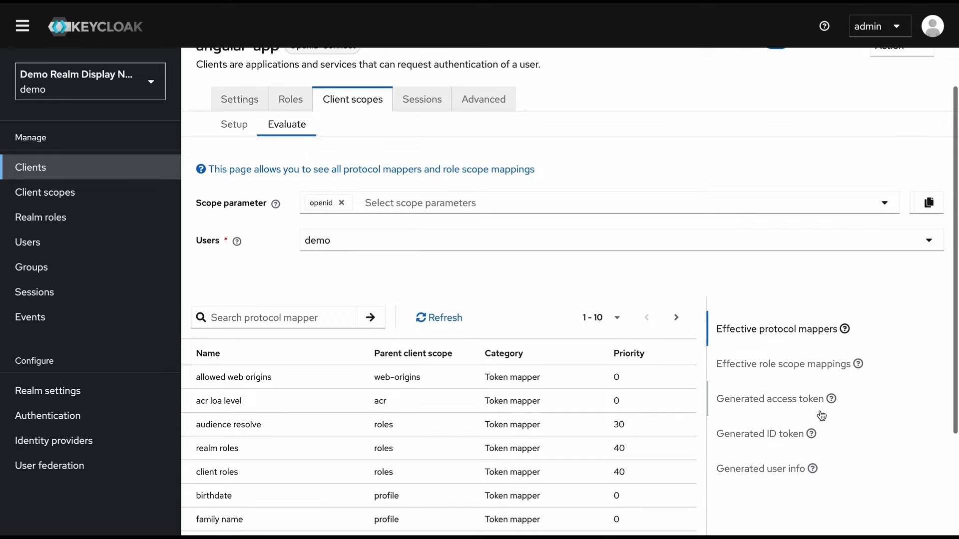
pyautogui.click(798, 400)
pyautogui.scroll(-5, 527, 430)
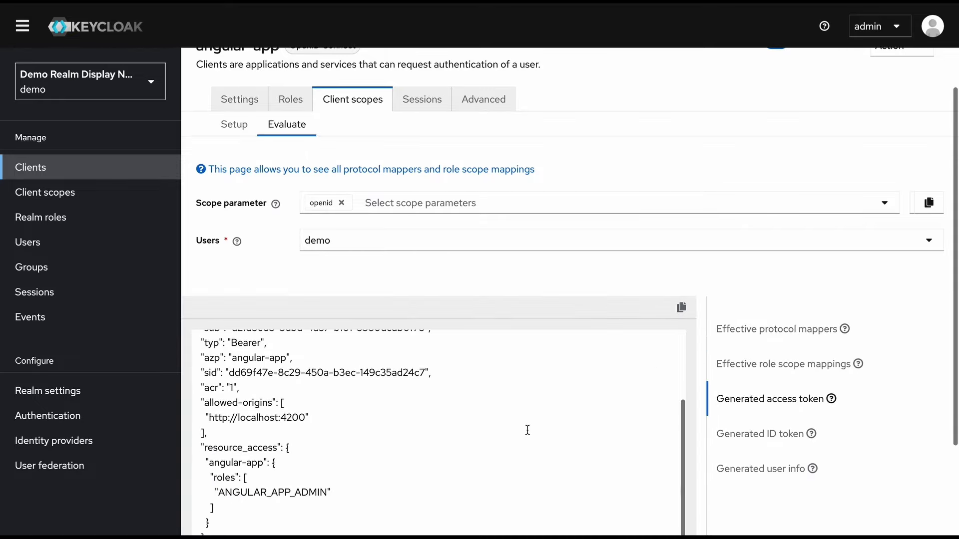
pyautogui.scroll(-2, 528, 430)
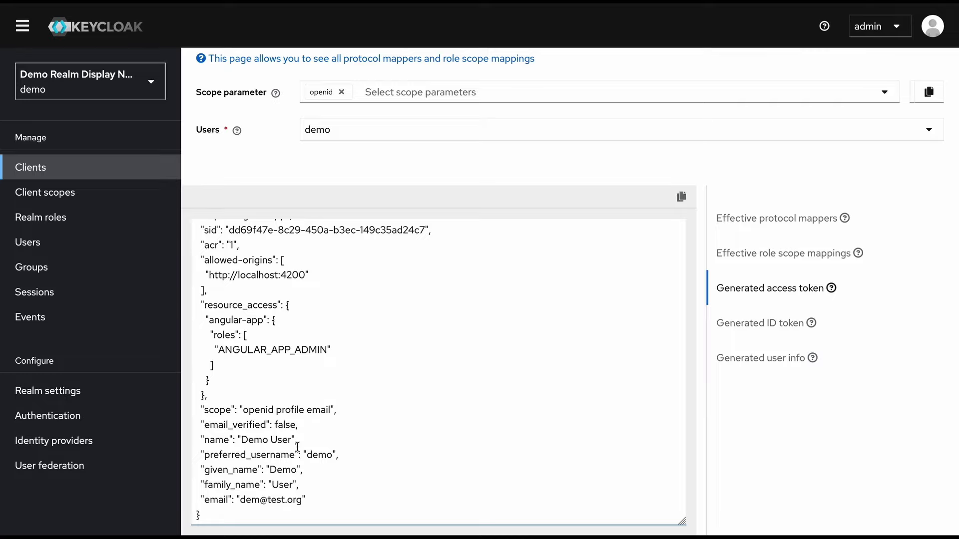
pyautogui.scroll(4, 297, 447)
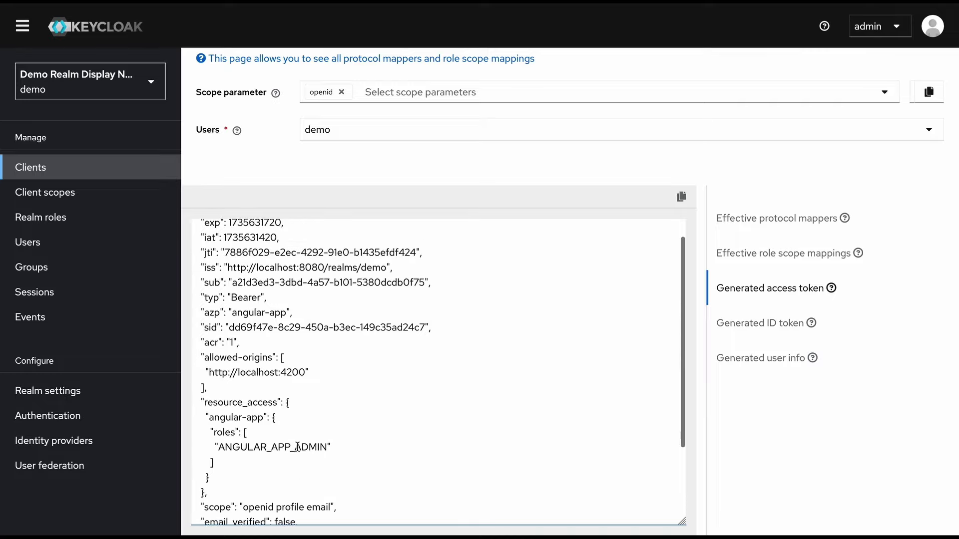
pyautogui.scroll(3, 510, 206)
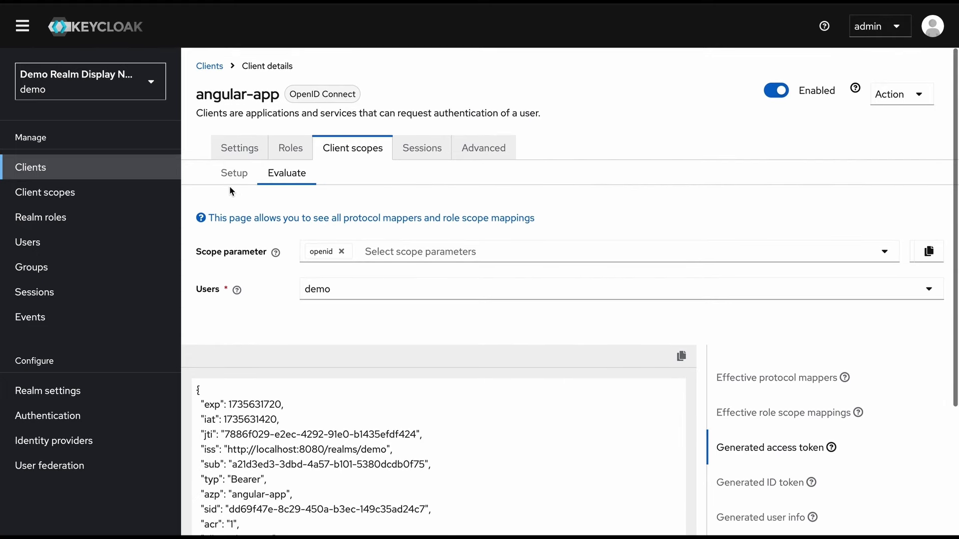
pyautogui.click(231, 175)
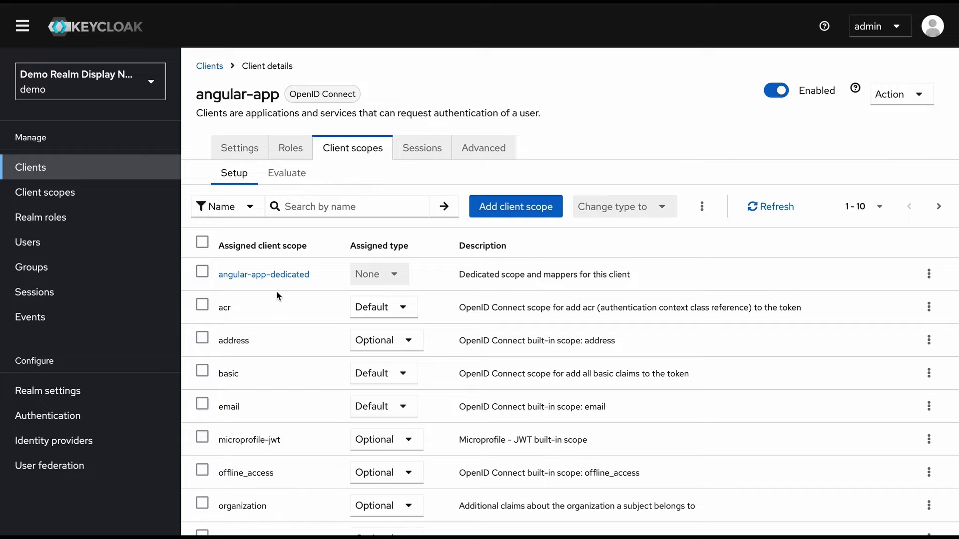
# Browse all three pages of predefined mappers for angular-app-dedicated without adding any
pyautogui.click(279, 274)
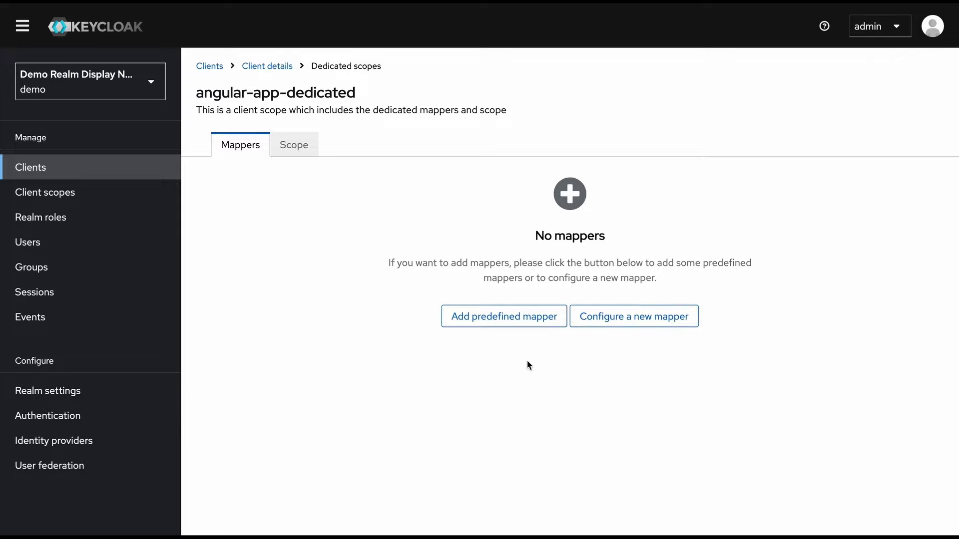
pyautogui.click(497, 323)
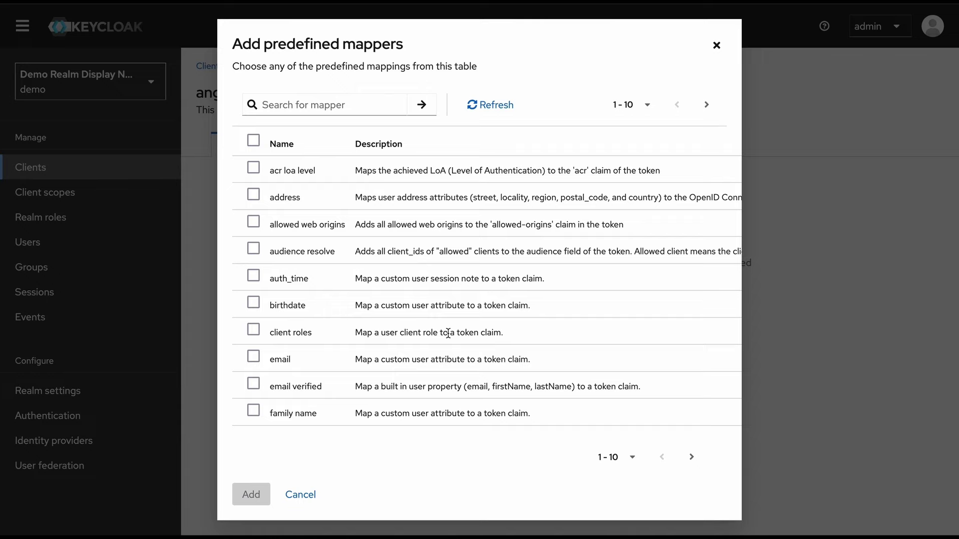
pyautogui.scroll(-1, 305, 363)
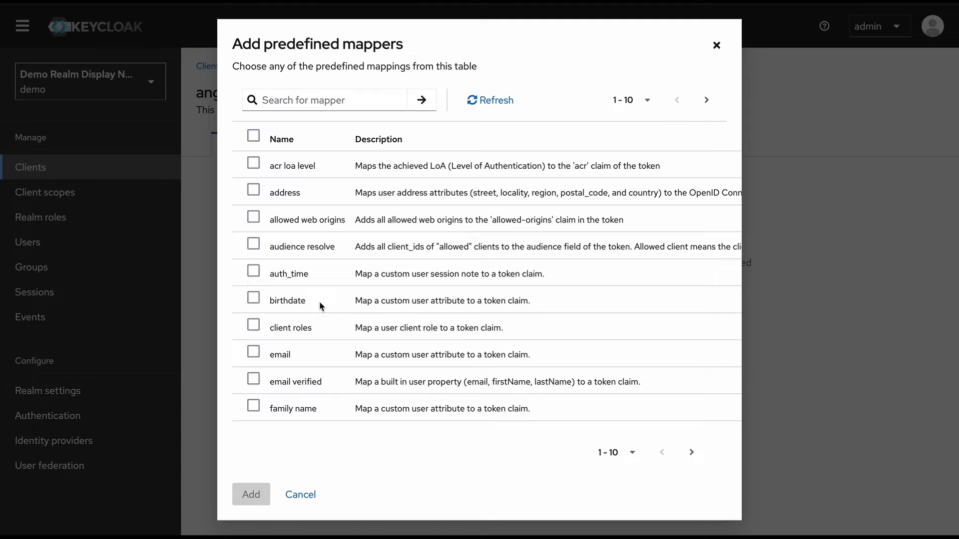
pyautogui.scroll(-1, 697, 396)
pyautogui.click(691, 439)
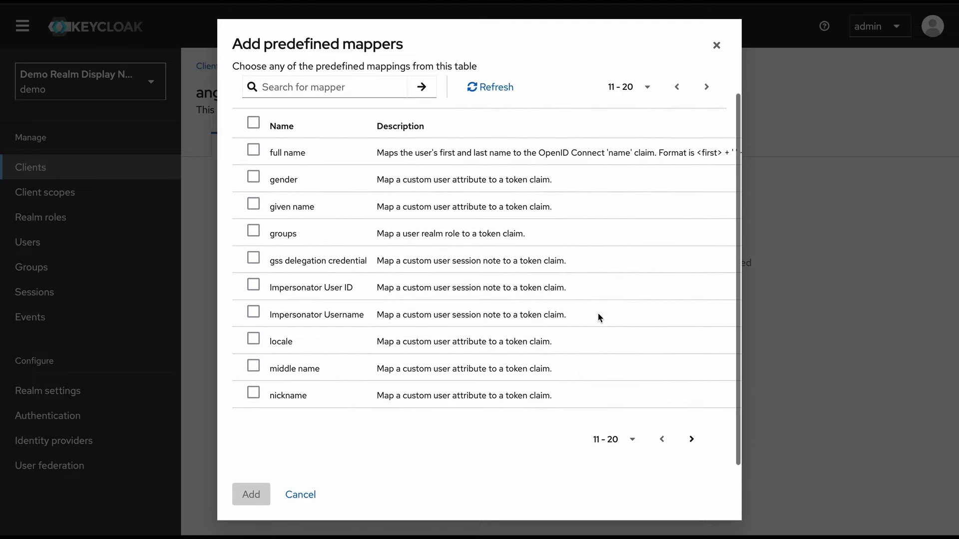
pyautogui.click(694, 439)
pyautogui.scroll(1, 660, 332)
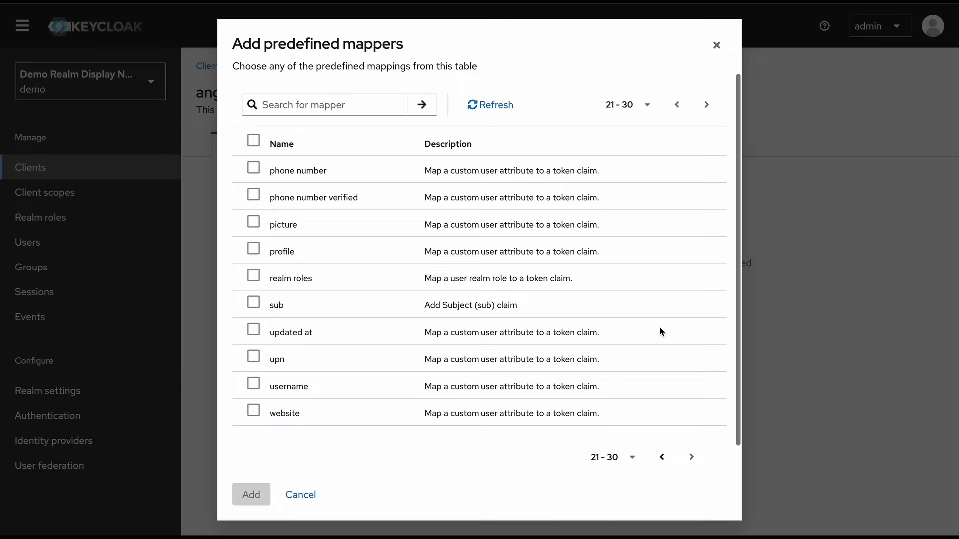
pyautogui.click(716, 45)
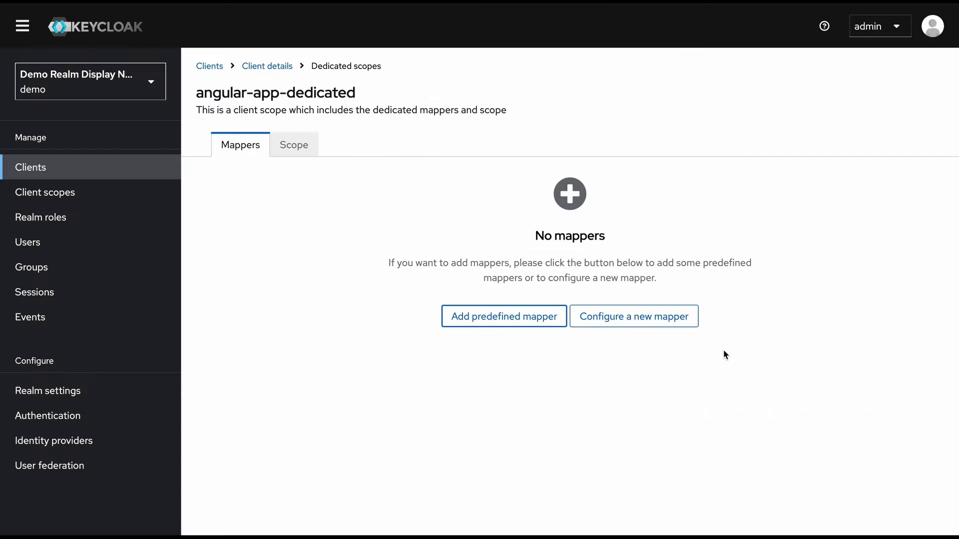
# Browse the catalogue of mapping types for a new mapper
pyautogui.click(630, 320)
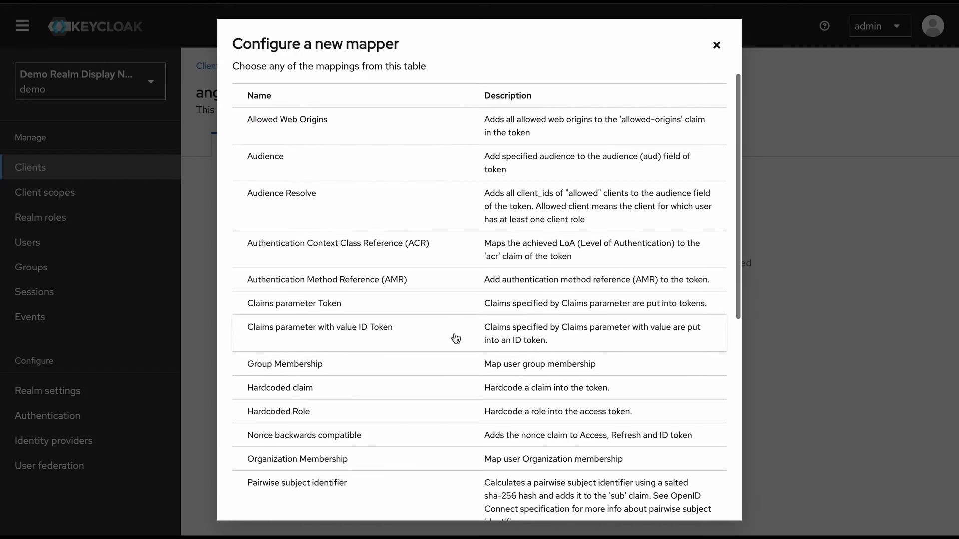
pyautogui.scroll(-1, 454, 337)
pyautogui.scroll(1, 453, 336)
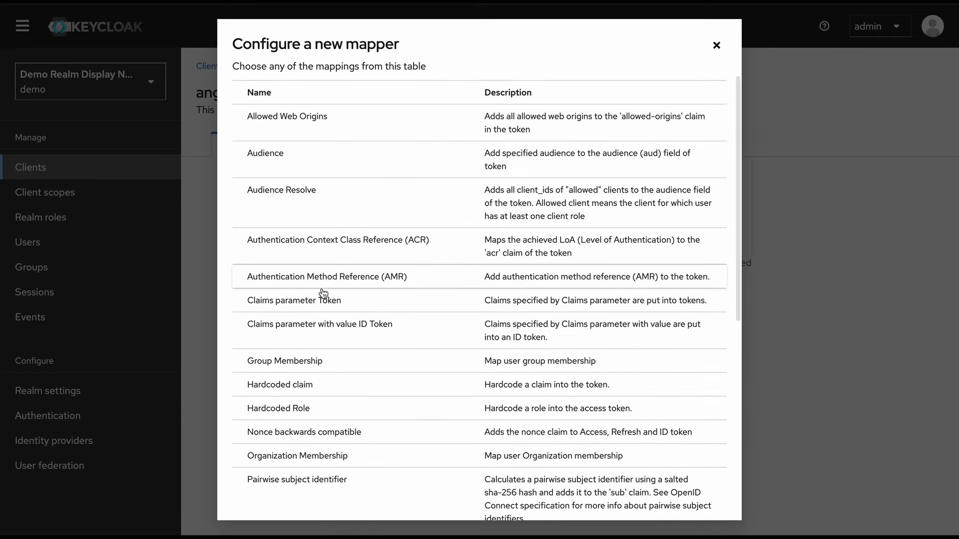
pyautogui.scroll(-2, 323, 294)
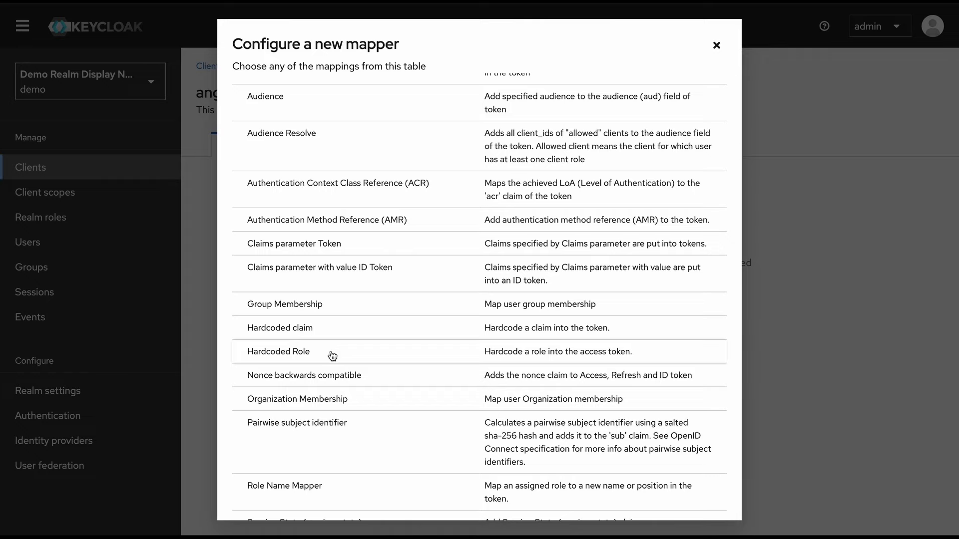
pyautogui.scroll(-5, 332, 350)
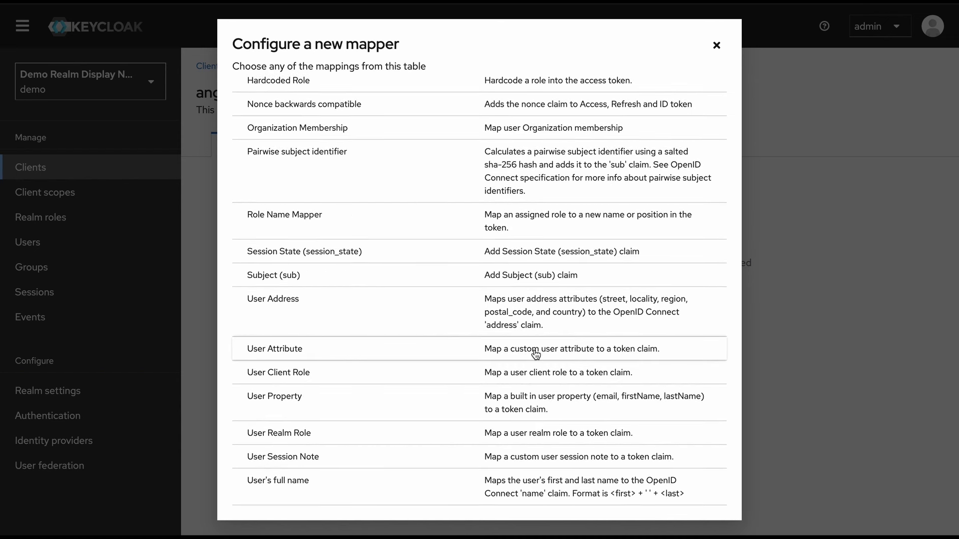
# Save a User Attribute mapper 'Tax Id Mapper' mapping taxId to token claim tax_id
pyautogui.click(412, 352)
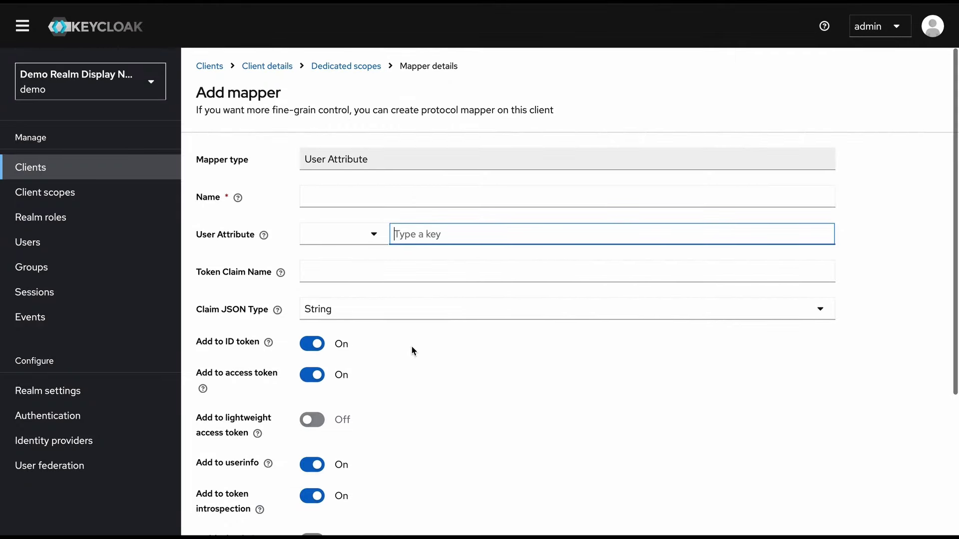
pyautogui.click(359, 199)
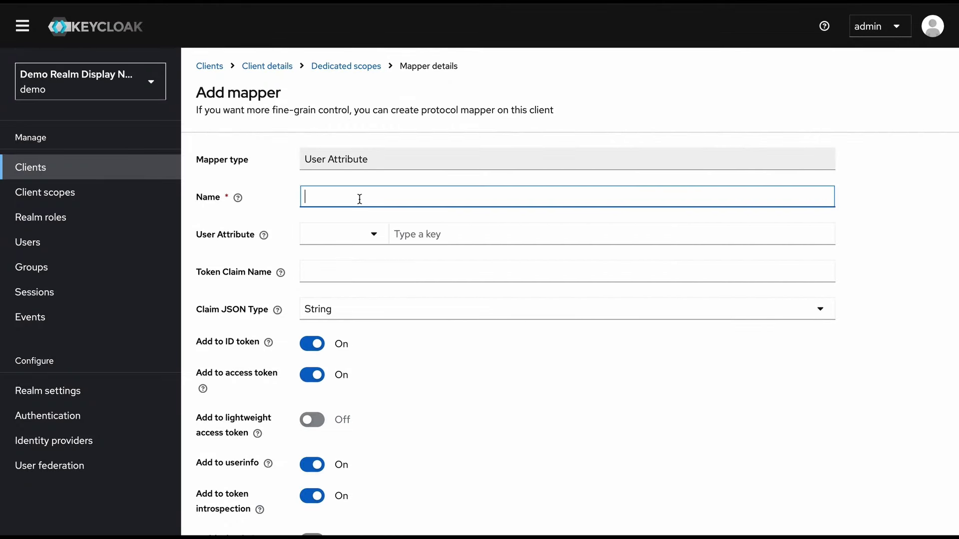
pyautogui.write('Tax Id Mapper')
pyautogui.click(372, 235)
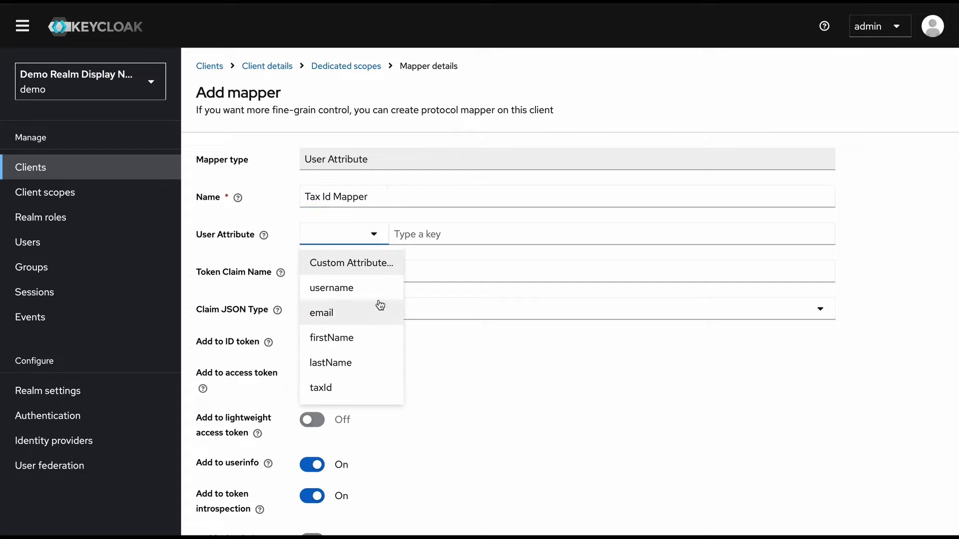
pyautogui.click(348, 399)
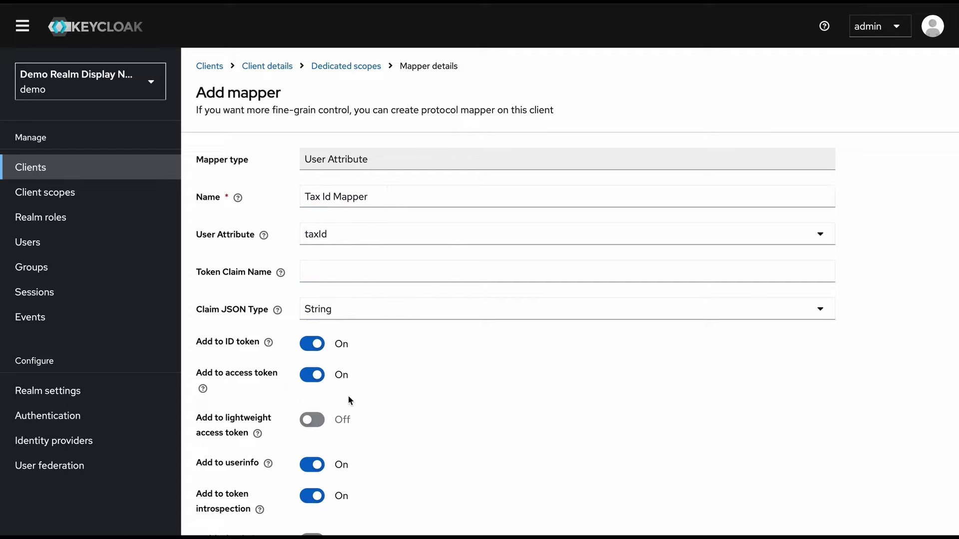
pyautogui.click(351, 272)
pyautogui.write('tax')
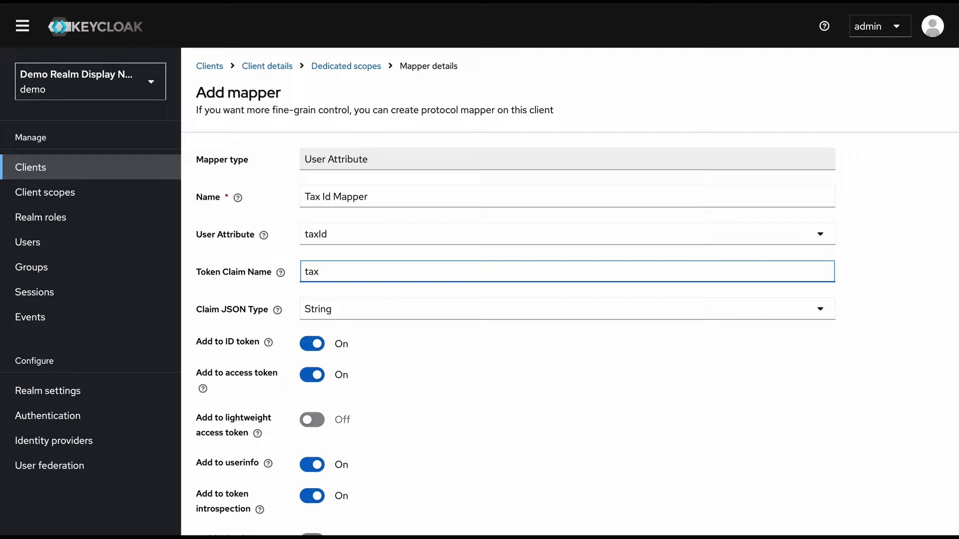
pyautogui.write('_id')
pyautogui.scroll(-1, 359, 284)
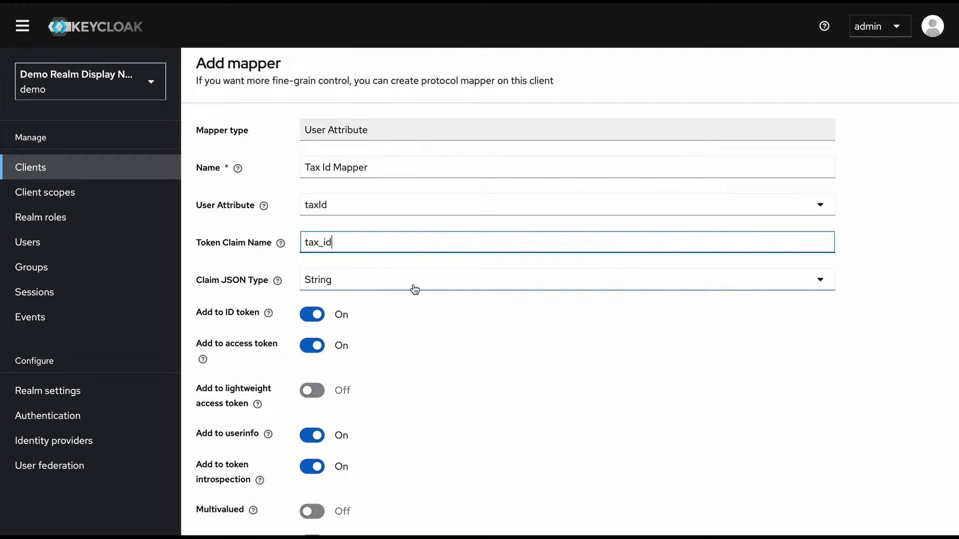
pyautogui.scroll(-2, 427, 304)
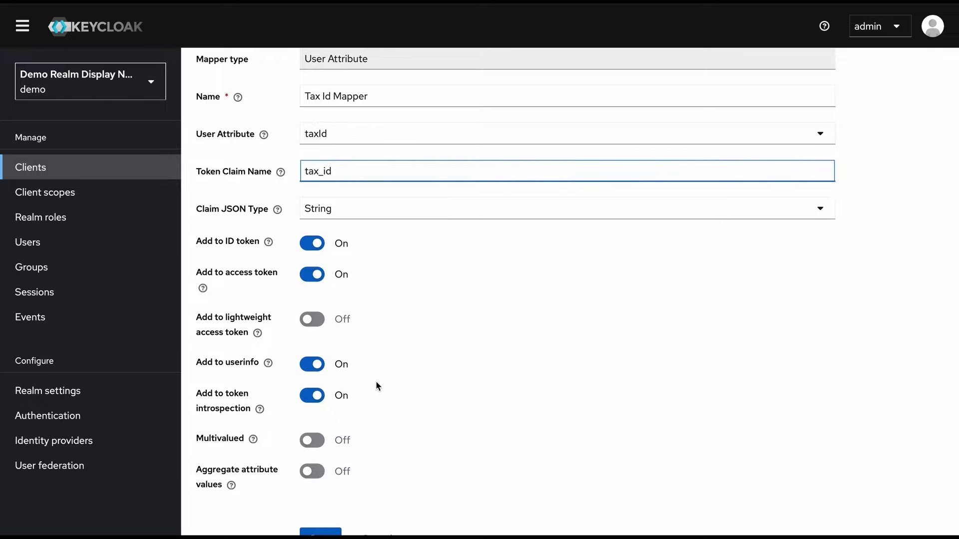
pyautogui.scroll(-2, 372, 412)
pyautogui.scroll(-1, 371, 411)
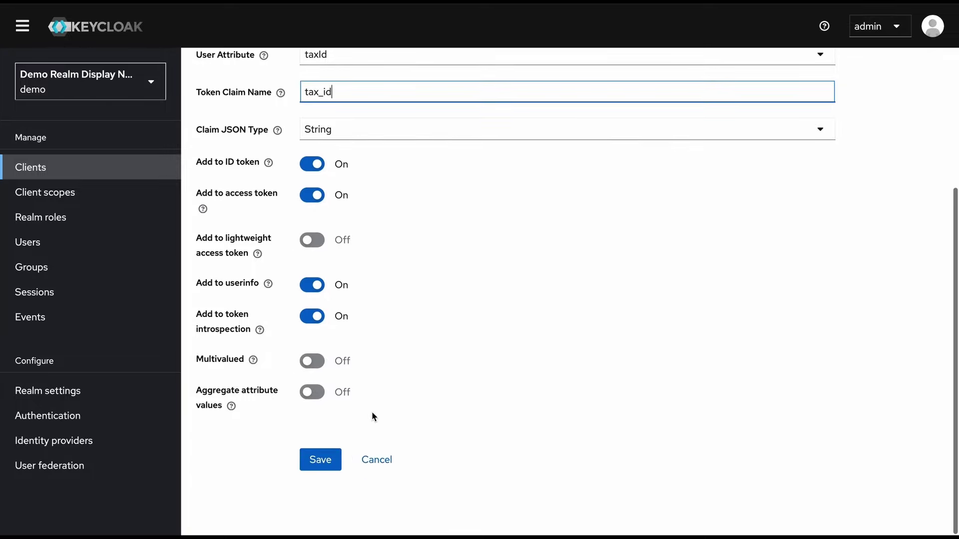
pyautogui.click(316, 458)
pyautogui.scroll(2, 490, 341)
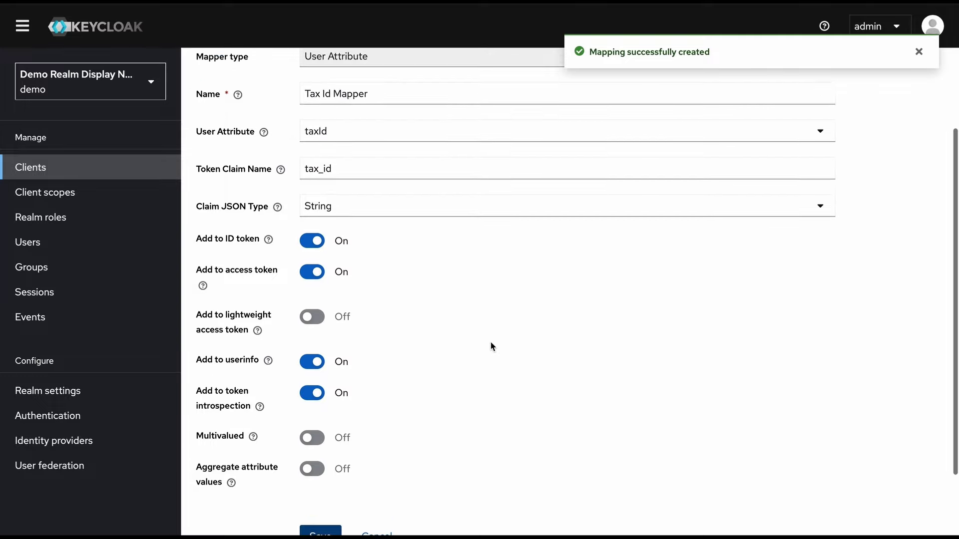
pyautogui.scroll(3, 491, 344)
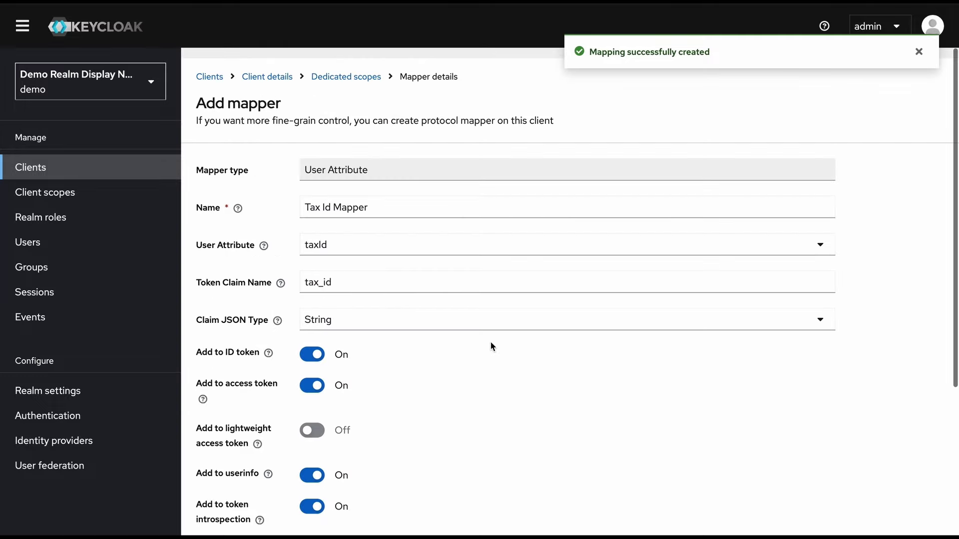
# Go back to the clients list and reopen angular-app's client scopes
pyautogui.click(213, 69)
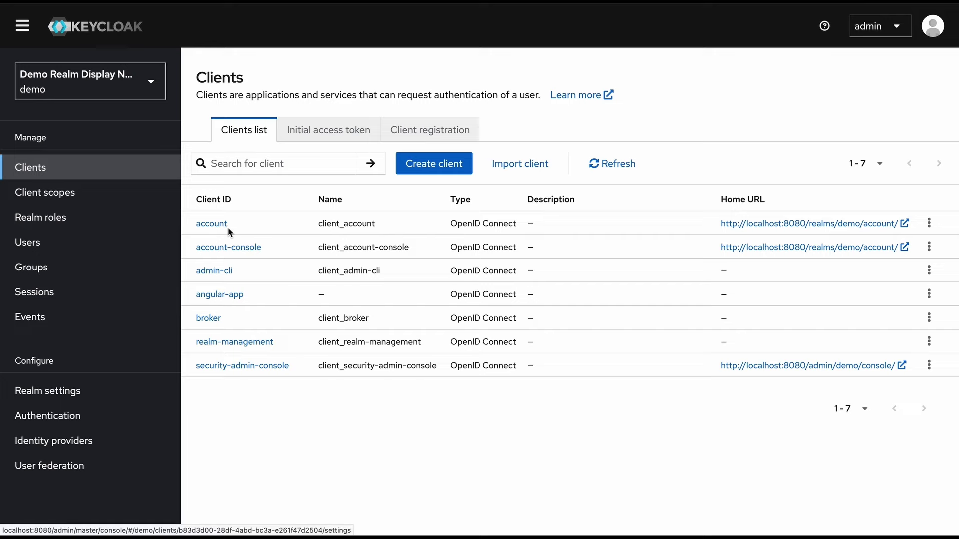
pyautogui.click(225, 295)
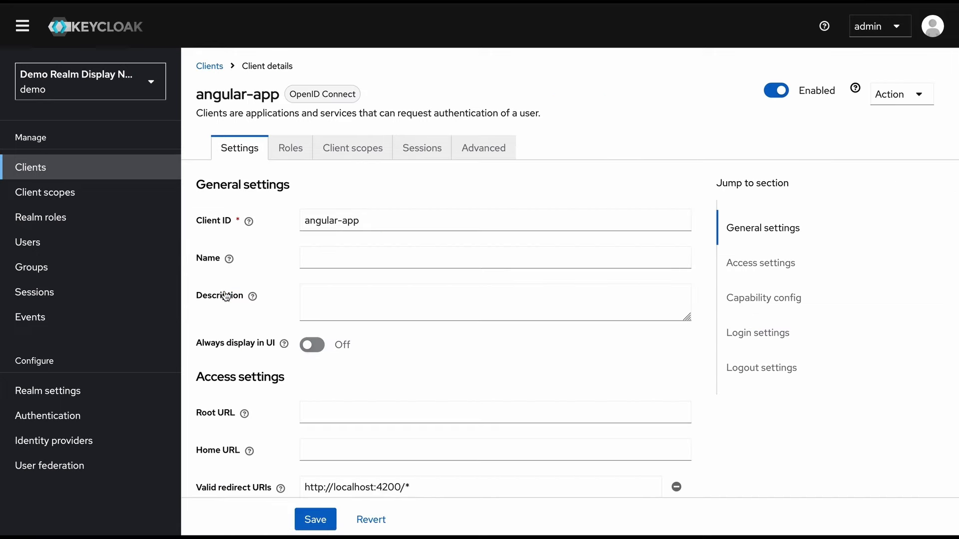
pyautogui.click(334, 158)
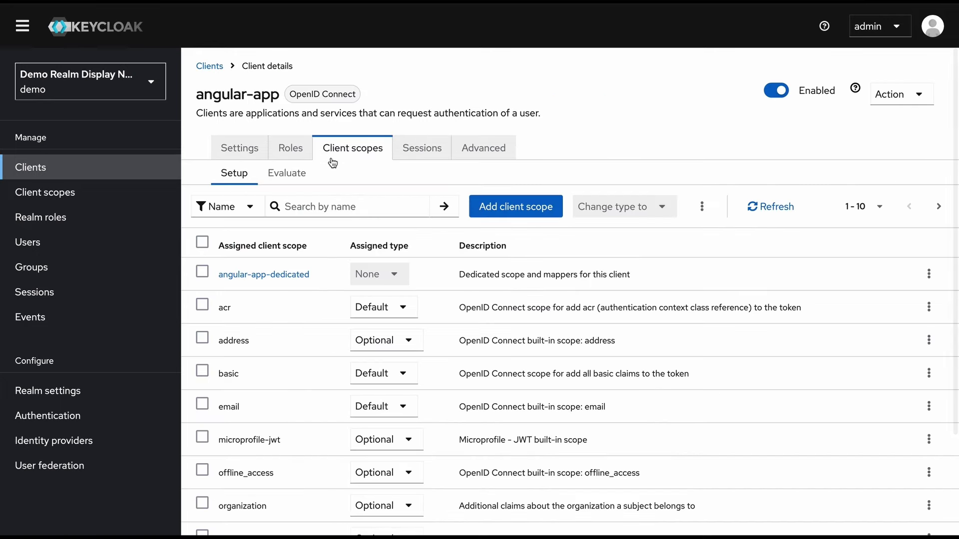
pyautogui.click(278, 281)
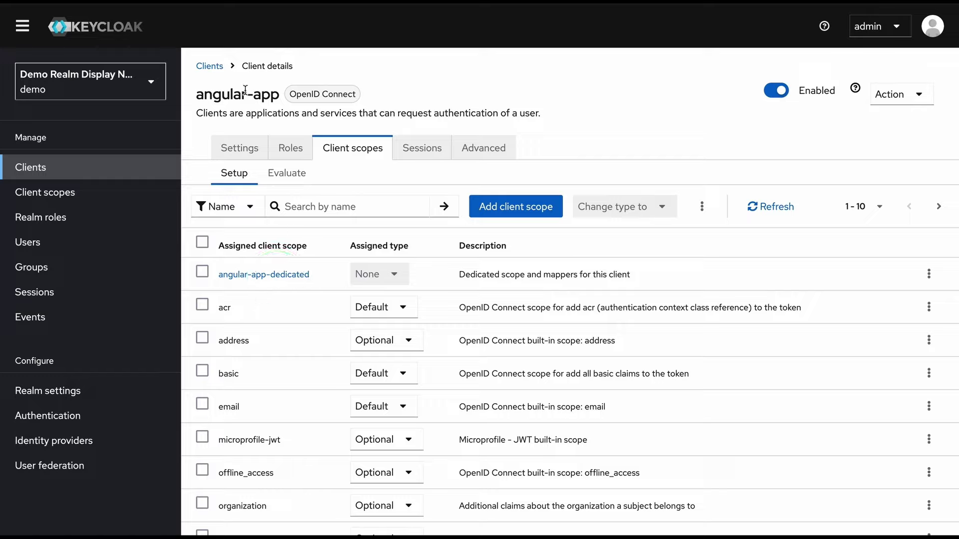
# Check the tax_id claim in demo's generated access token, then return to the clients list
pyautogui.click(287, 175)
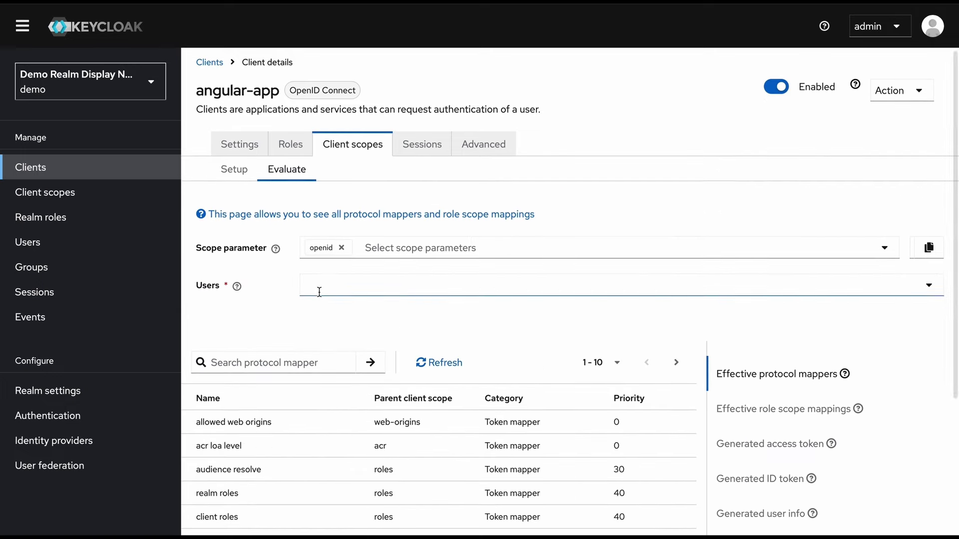
pyautogui.click(329, 288)
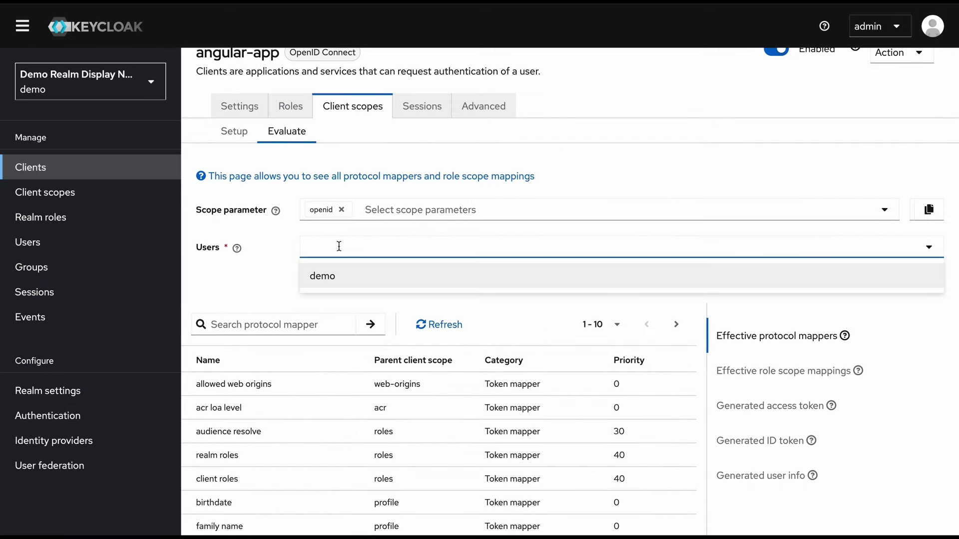
pyautogui.click(351, 286)
pyautogui.scroll(-2, 348, 283)
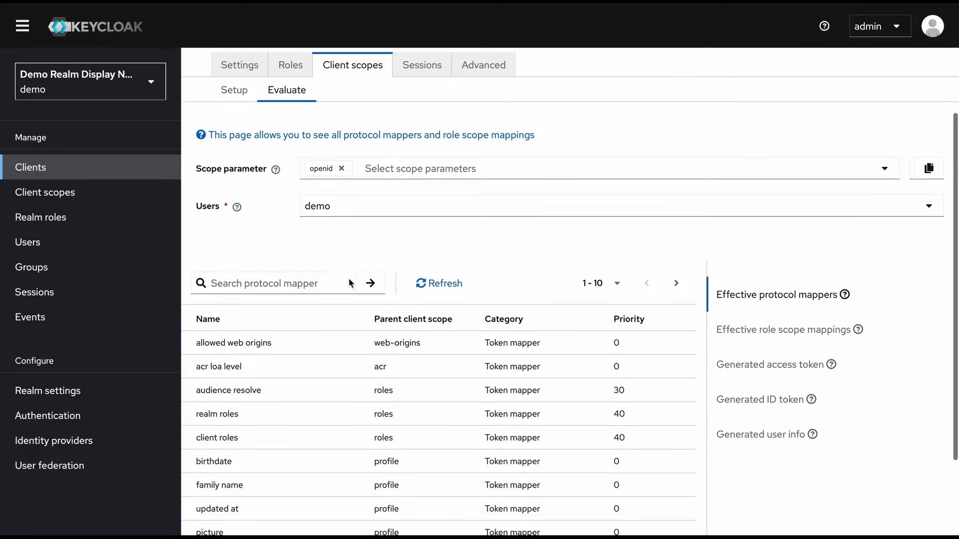
pyautogui.click(789, 345)
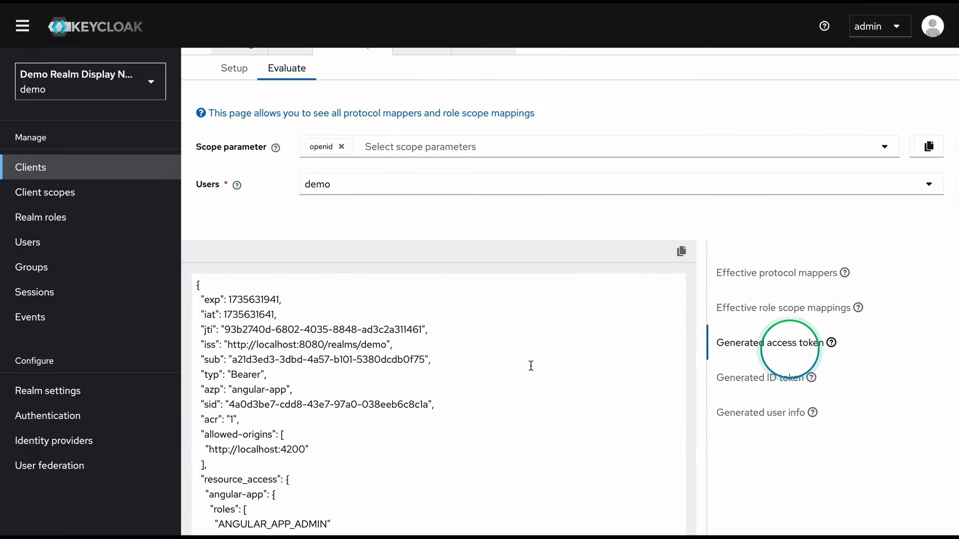
pyautogui.scroll(-5, 488, 387)
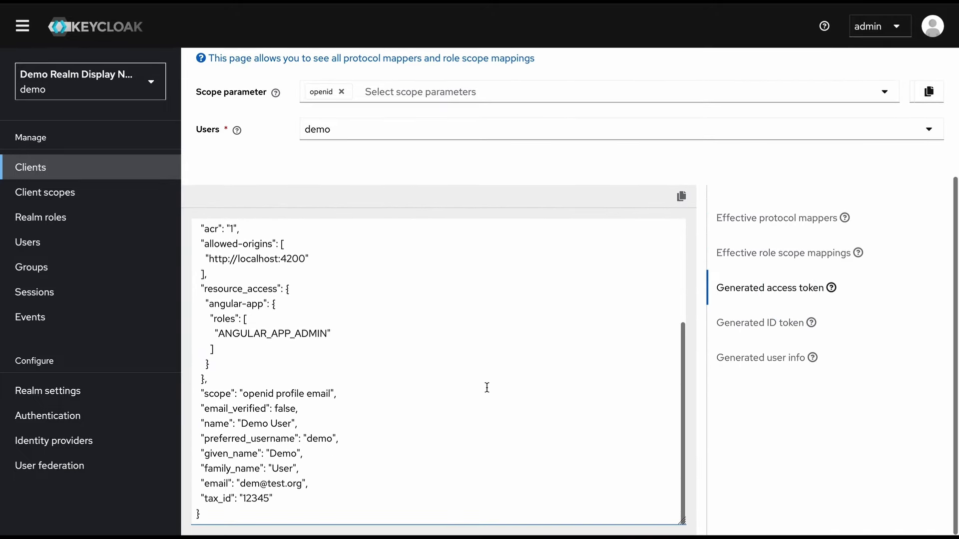
pyautogui.click(263, 500)
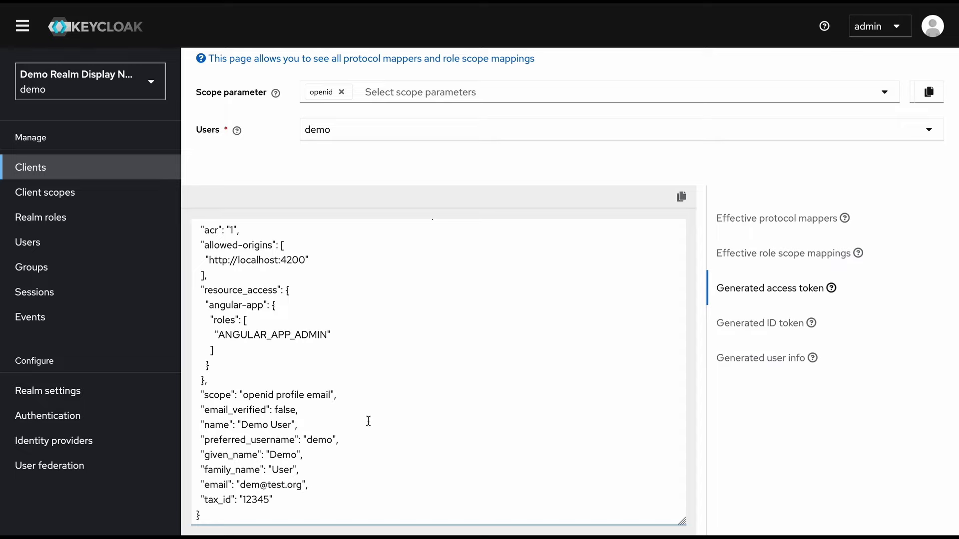
pyautogui.scroll(6, 364, 439)
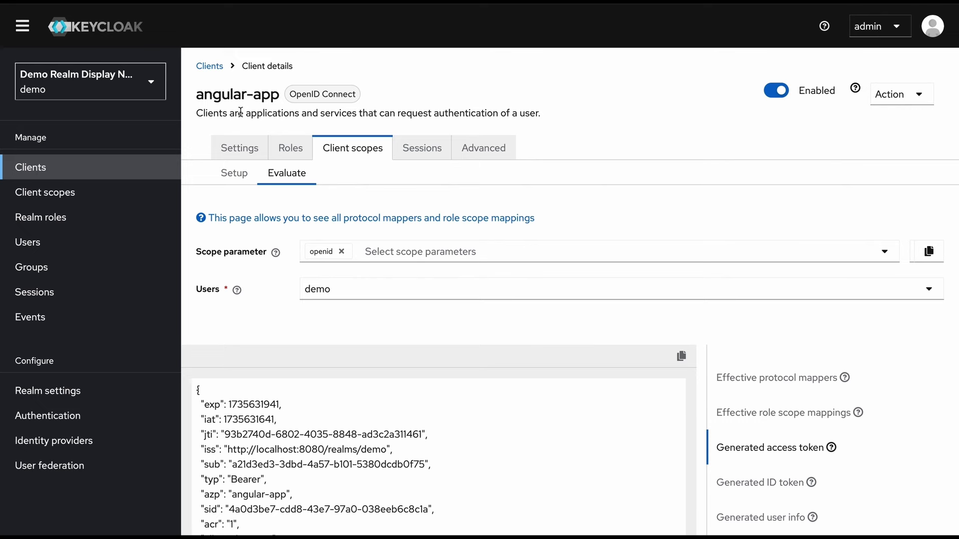
pyautogui.click(218, 68)
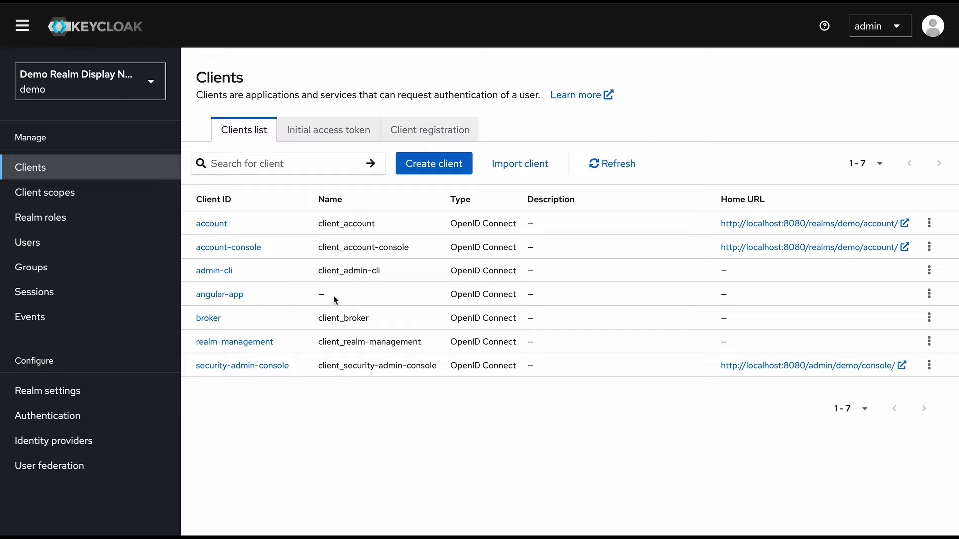
# Open the angular-app-dedicated scope's mappers
pyautogui.click(229, 295)
pyautogui.click(370, 151)
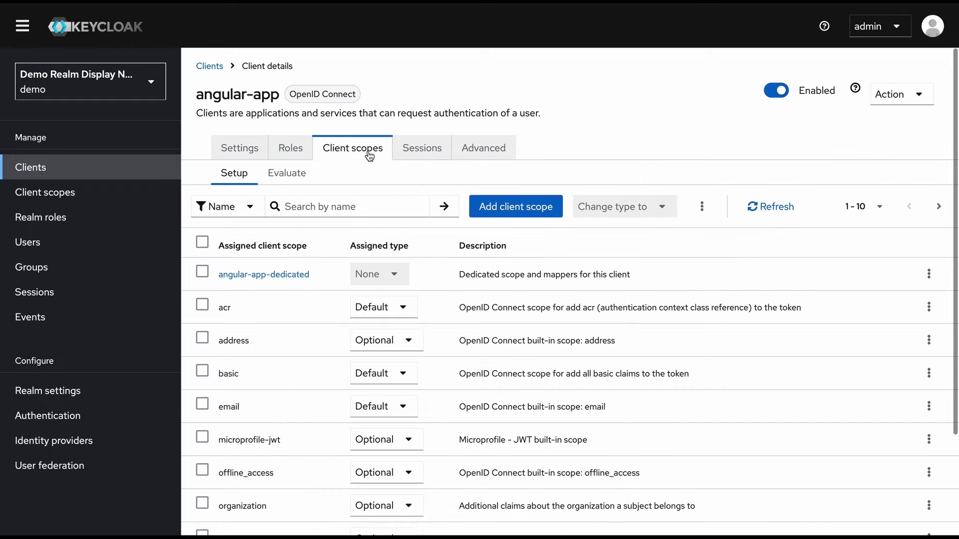
pyautogui.click(263, 274)
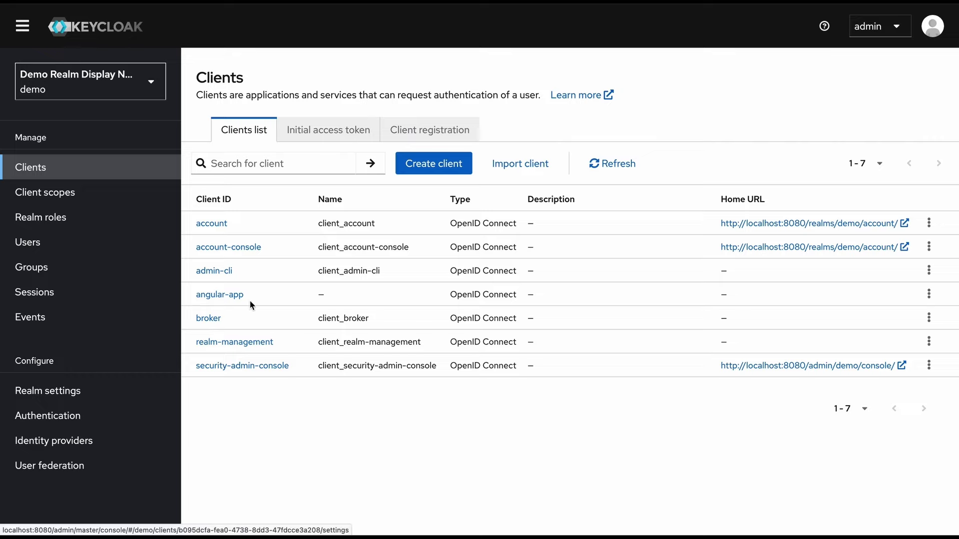
# Reopen the angular-app-dedicated scope and delete the Tax Id Mapper
pyautogui.click(230, 295)
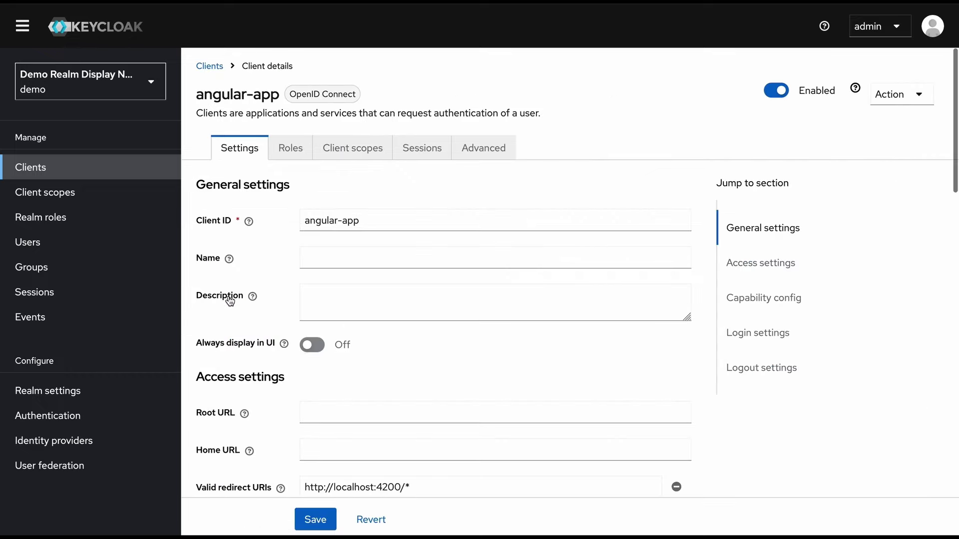
pyautogui.click(349, 159)
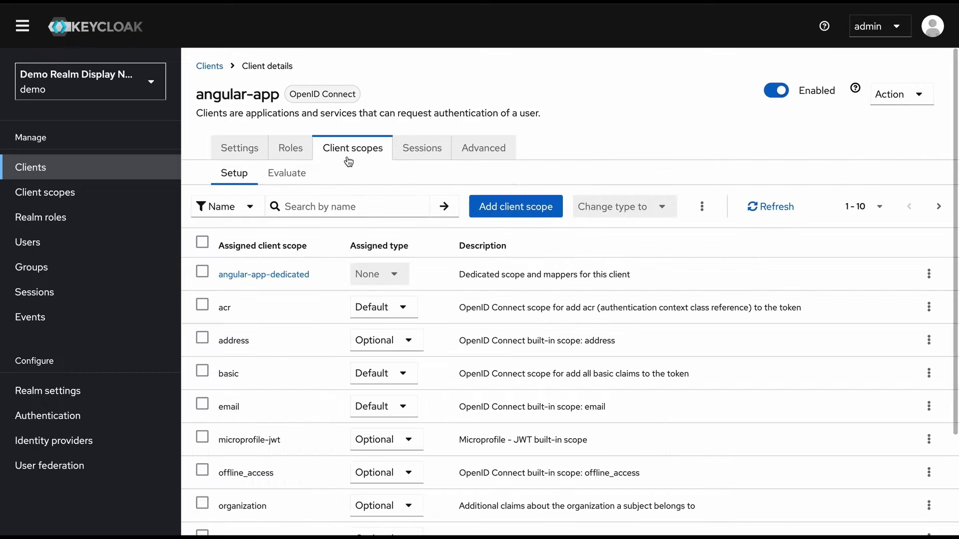
pyautogui.click(297, 275)
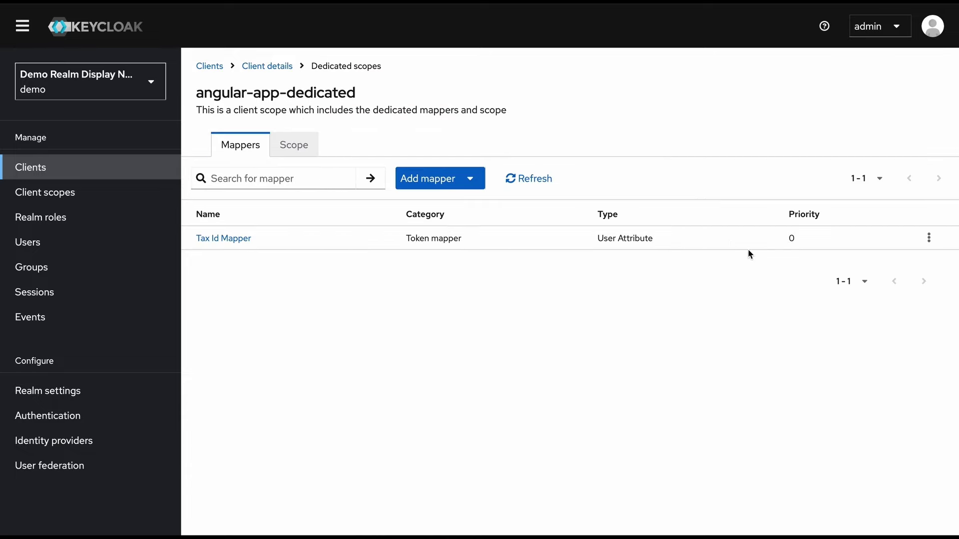
pyautogui.click(929, 237)
pyautogui.click(918, 266)
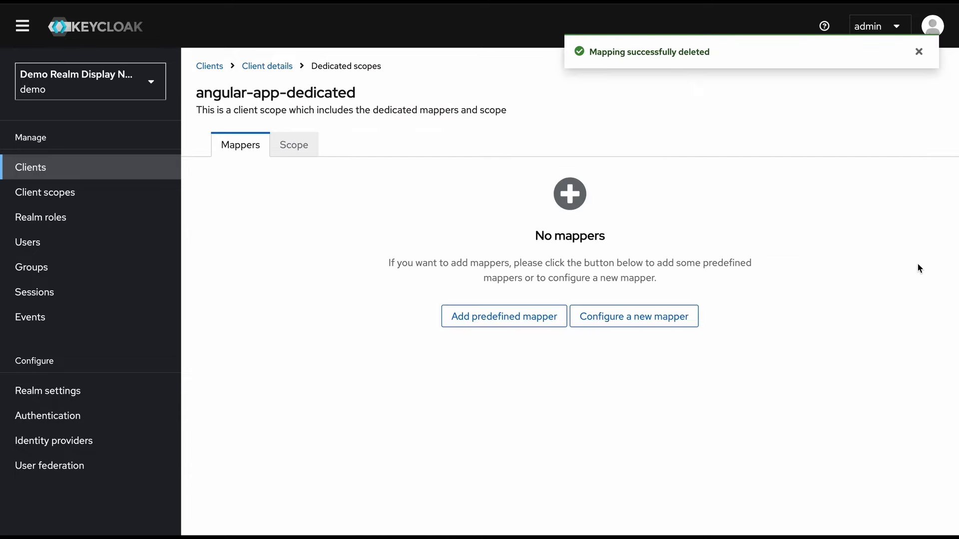
# Evaluate angular-app for user demo and confirm the access token lacks a tax_id claim
pyautogui.click(264, 68)
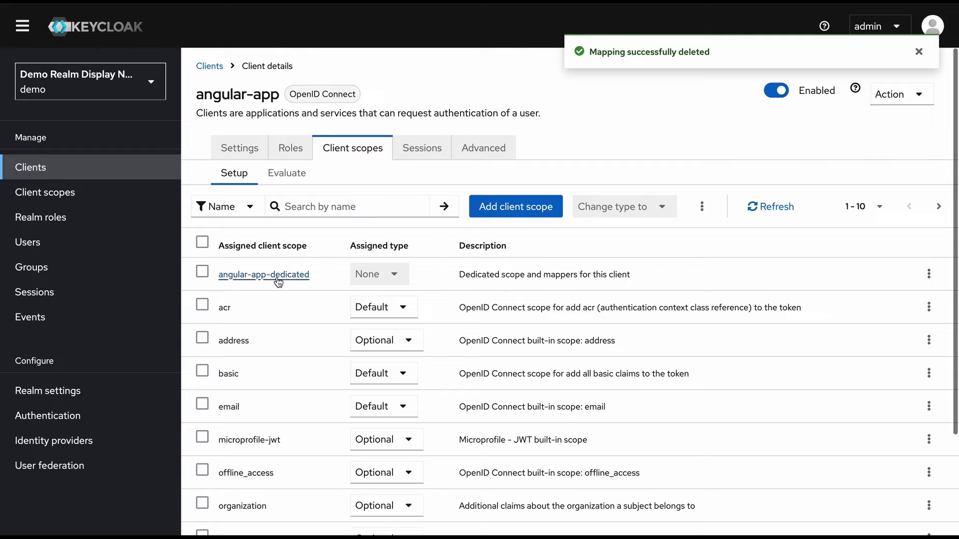
pyautogui.click(286, 175)
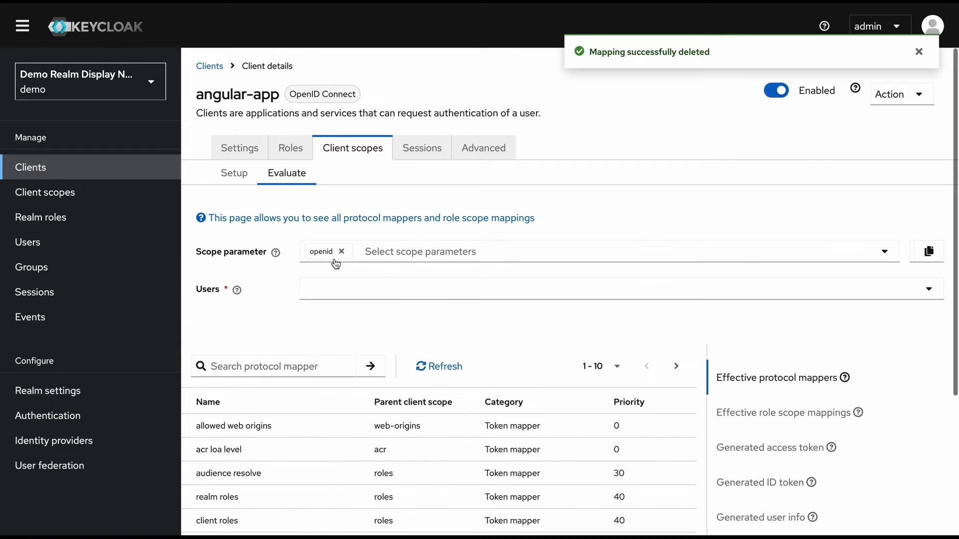
pyautogui.click(354, 286)
pyautogui.click(355, 330)
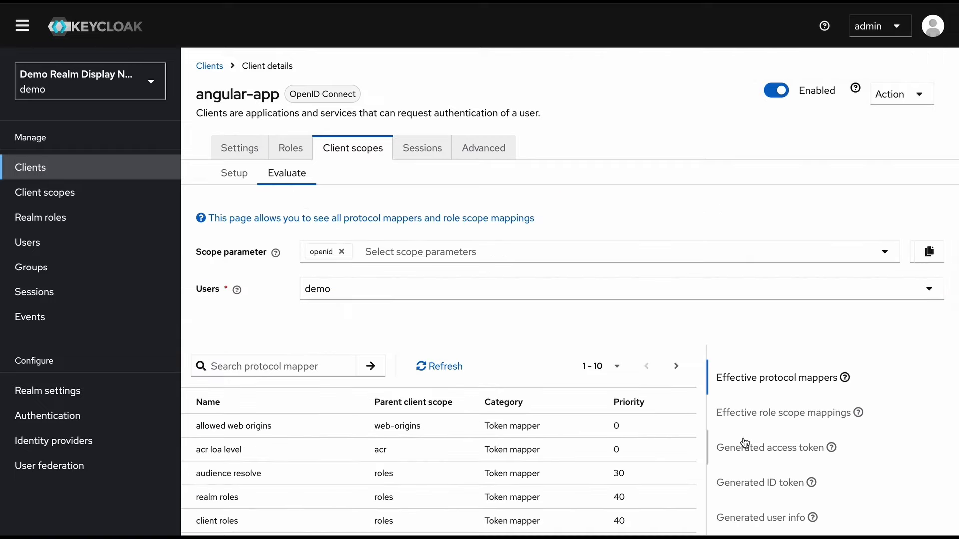
pyautogui.click(708, 431)
pyautogui.scroll(-5, 530, 464)
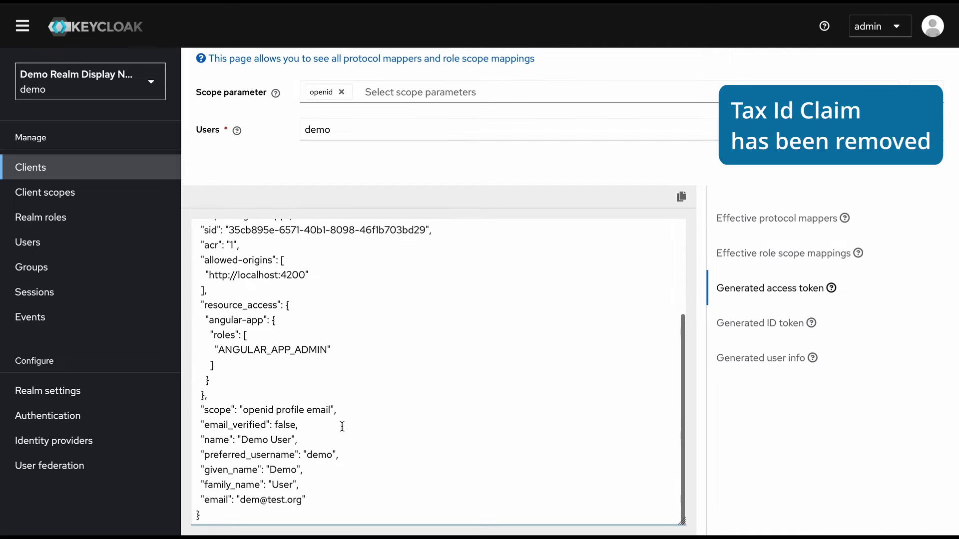
pyautogui.scroll(10, 342, 426)
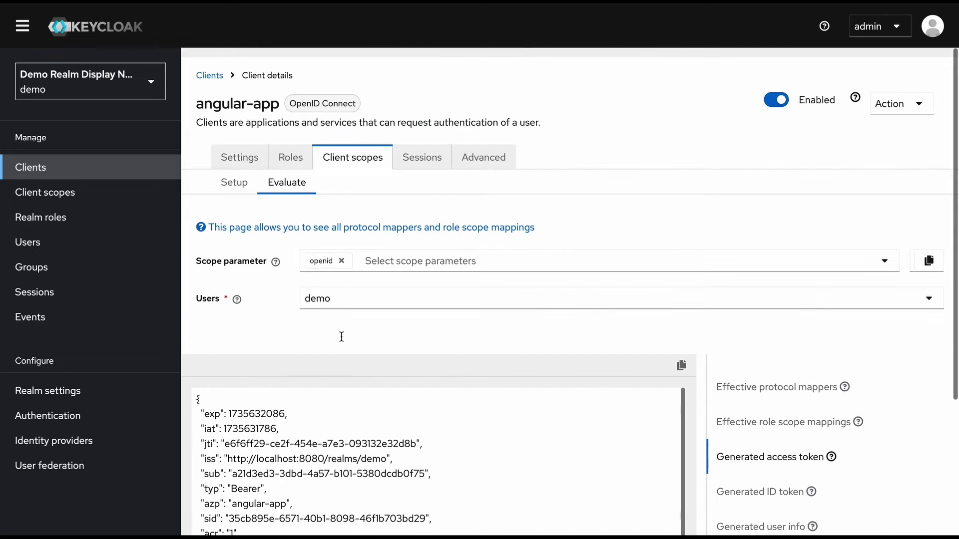
pyautogui.click(103, 191)
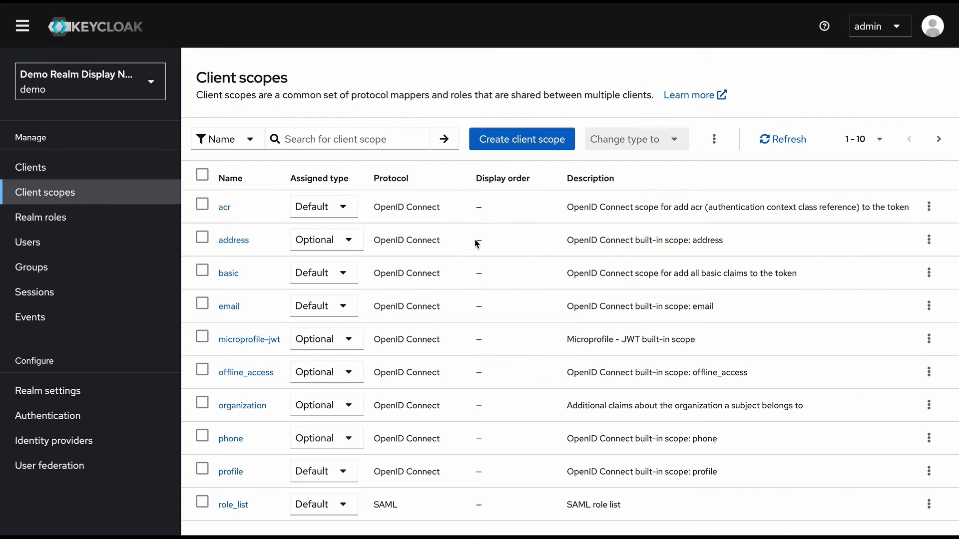
# Start a new client scope named taxid with description 'Include tax id mapper'
pyautogui.click(525, 145)
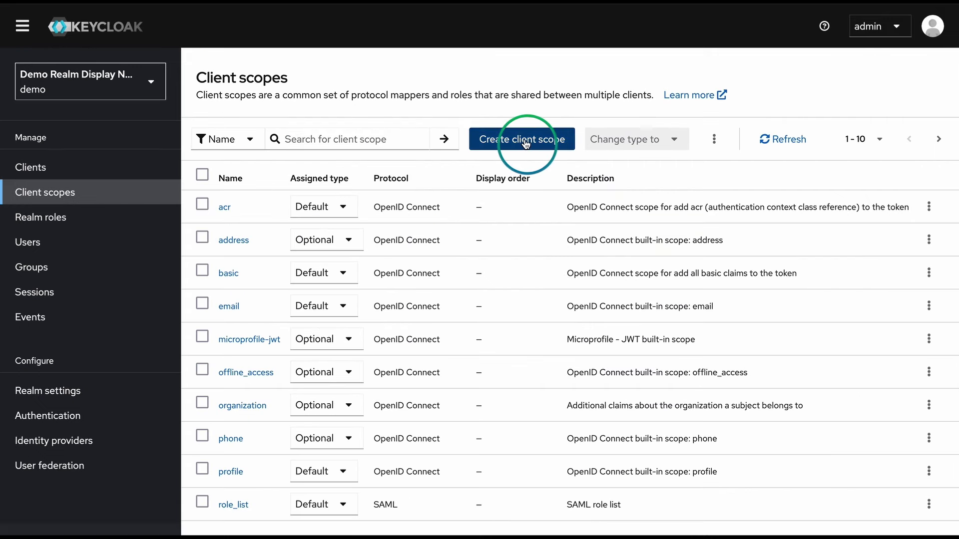
pyautogui.click(345, 143)
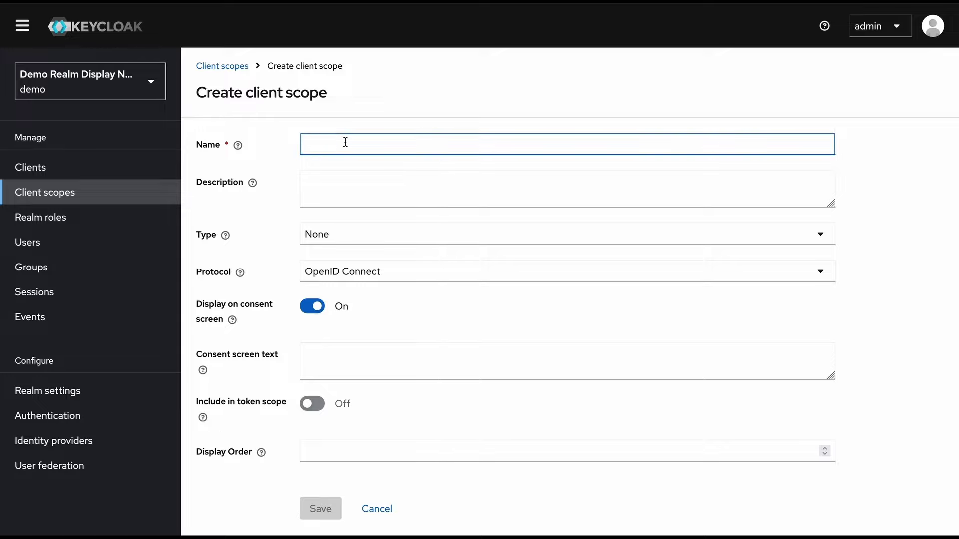
pyautogui.write('taxid')
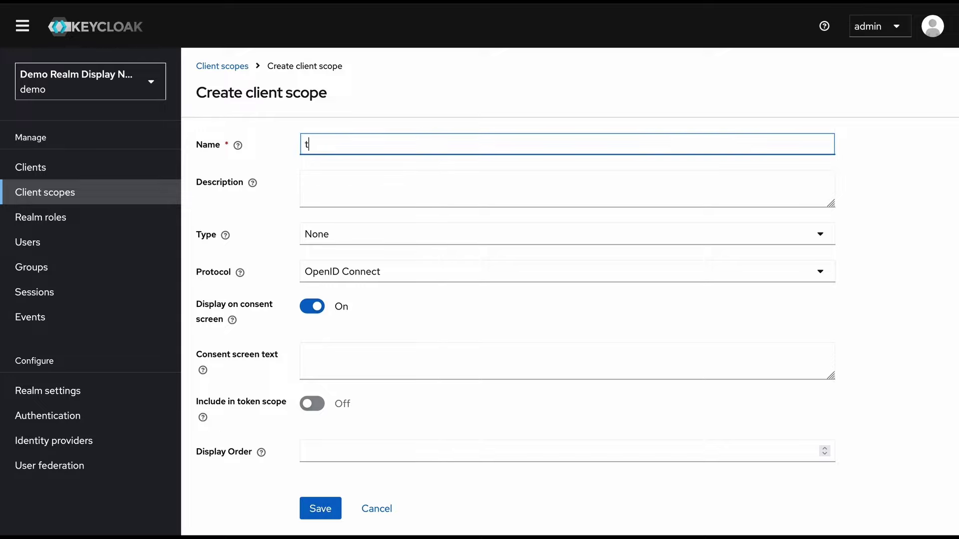
pyautogui.click(421, 187)
pyautogui.write('Include')
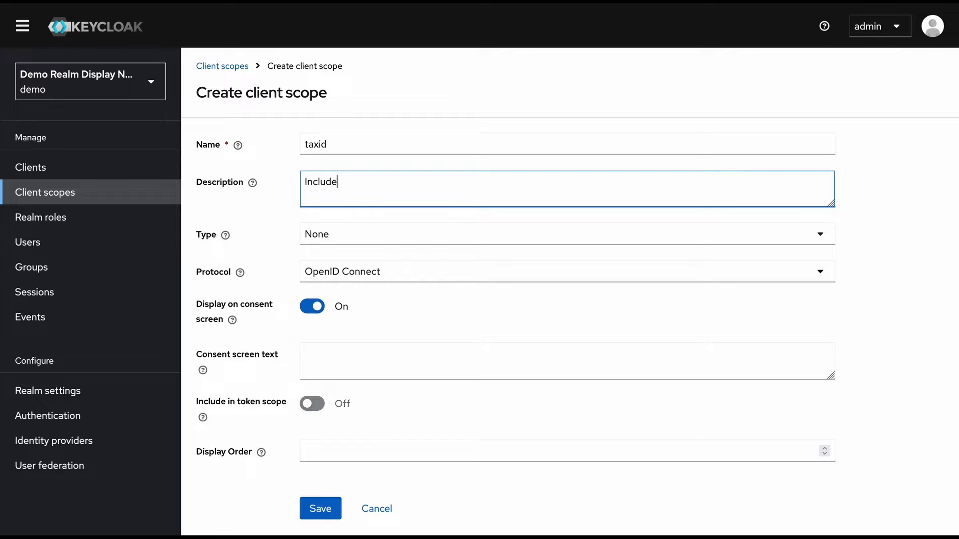
pyautogui.write(' tax id mapper')
# Keep type None, turn off Display on consent screen, and save the scope
pyautogui.click(435, 237)
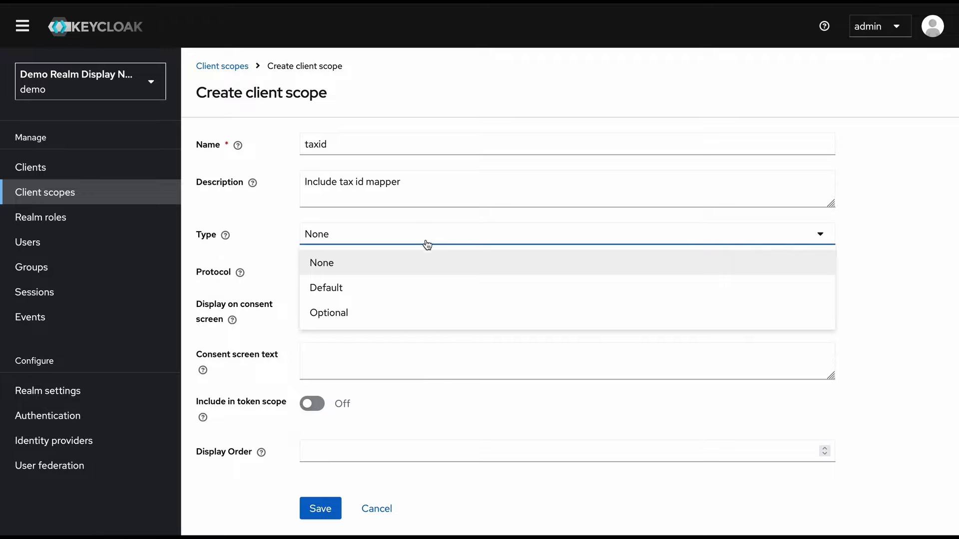
pyautogui.click(408, 265)
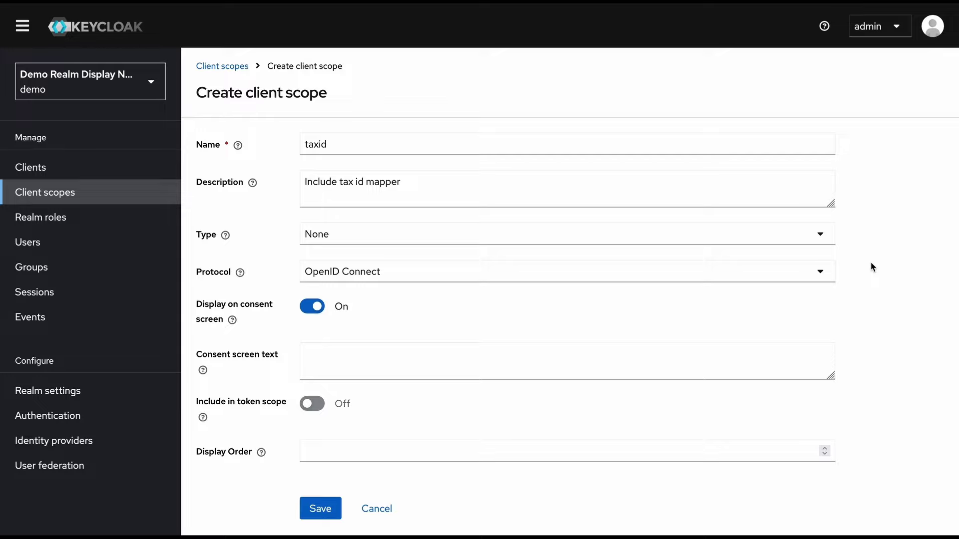
pyautogui.click(820, 239)
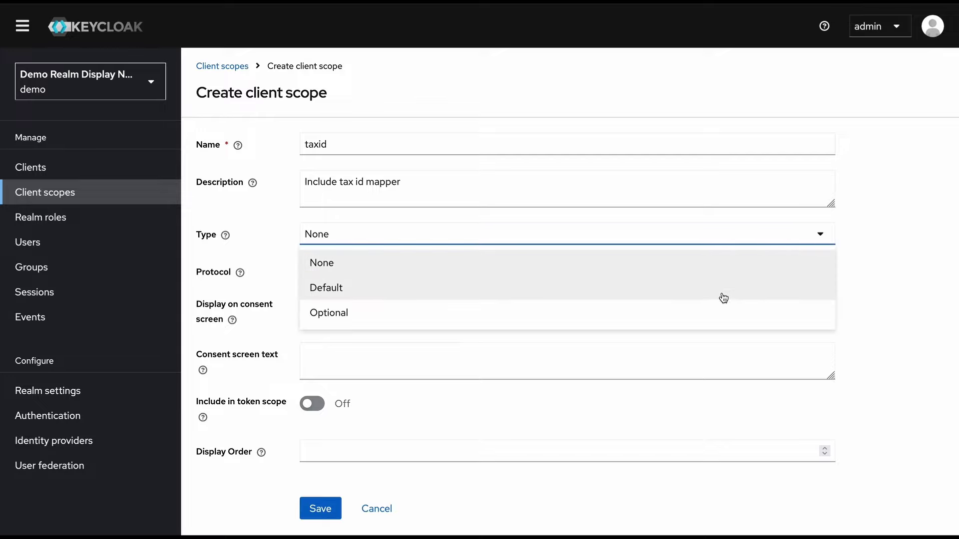
pyautogui.press('Escape')
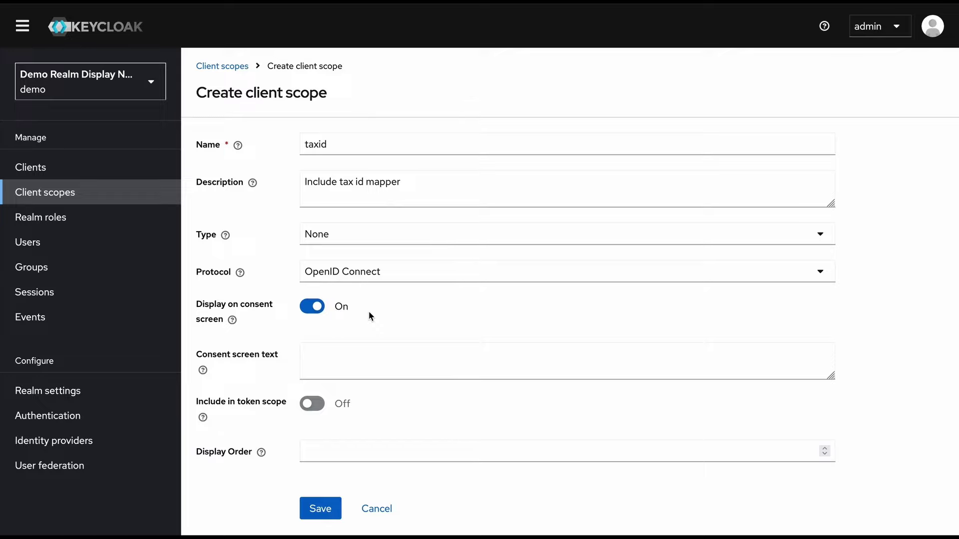
pyautogui.scroll(-1, 368, 316)
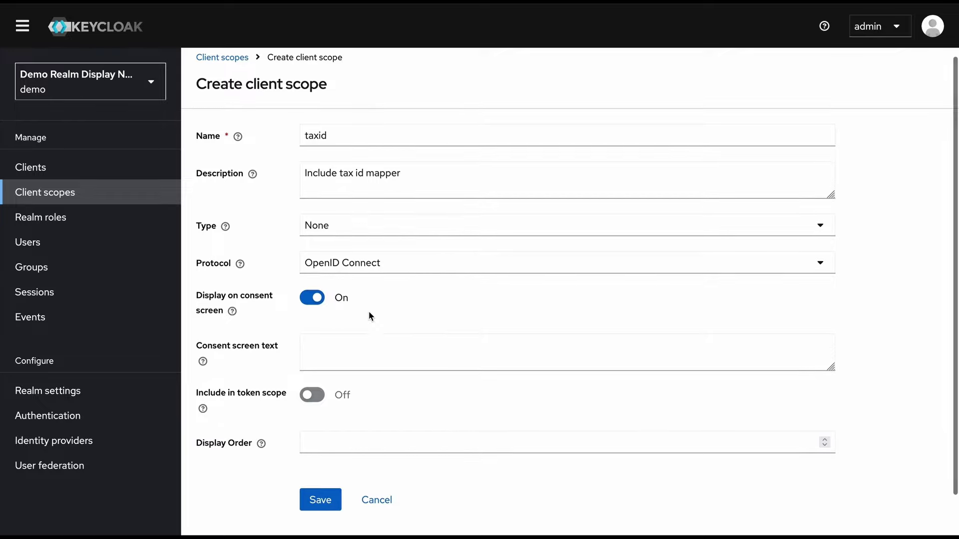
pyautogui.click(315, 300)
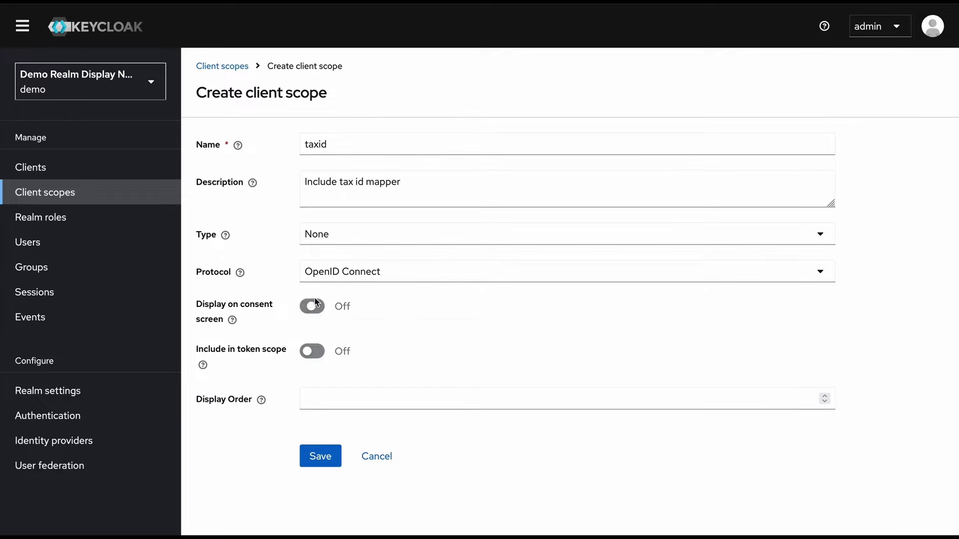
pyautogui.click(323, 457)
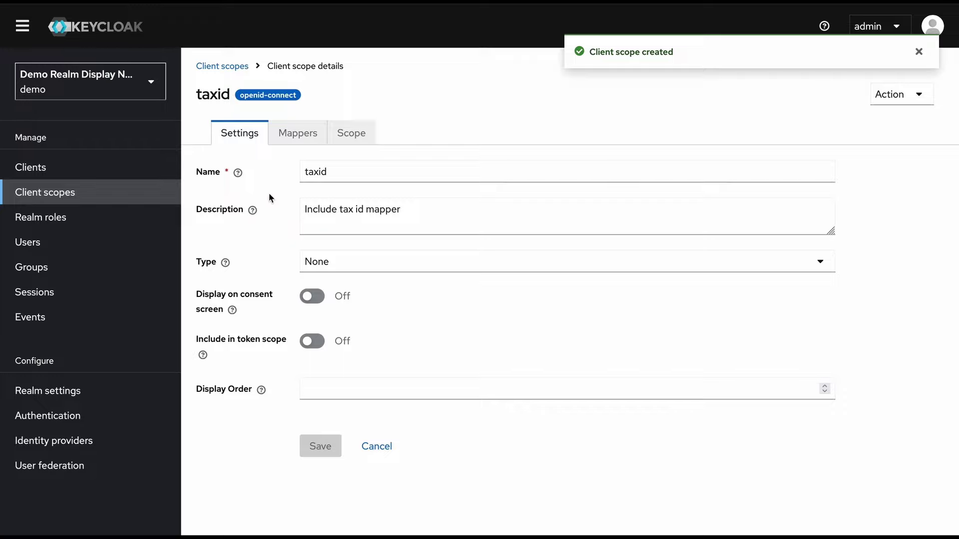
# Start a new User Attribute mapper in the taxid scope's mappers
pyautogui.click(307, 142)
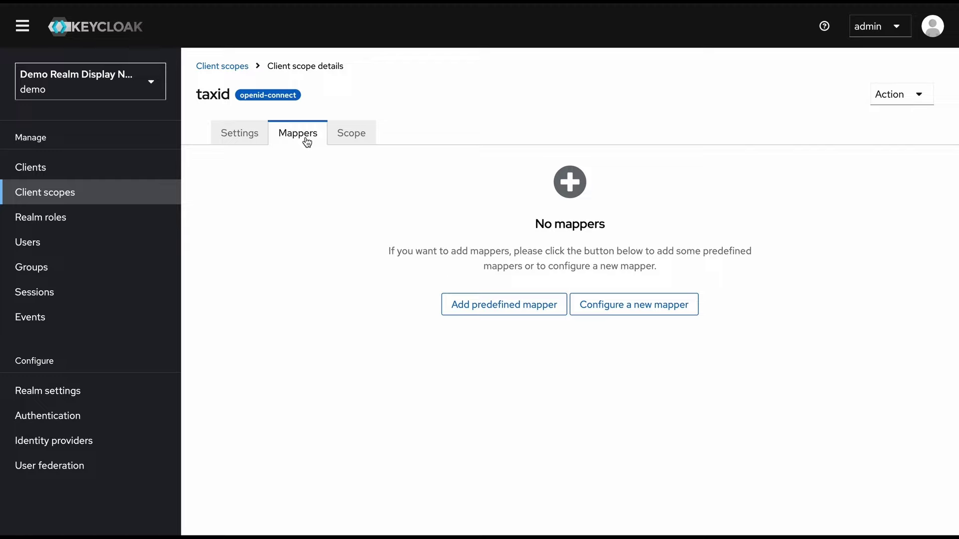
pyautogui.click(664, 312)
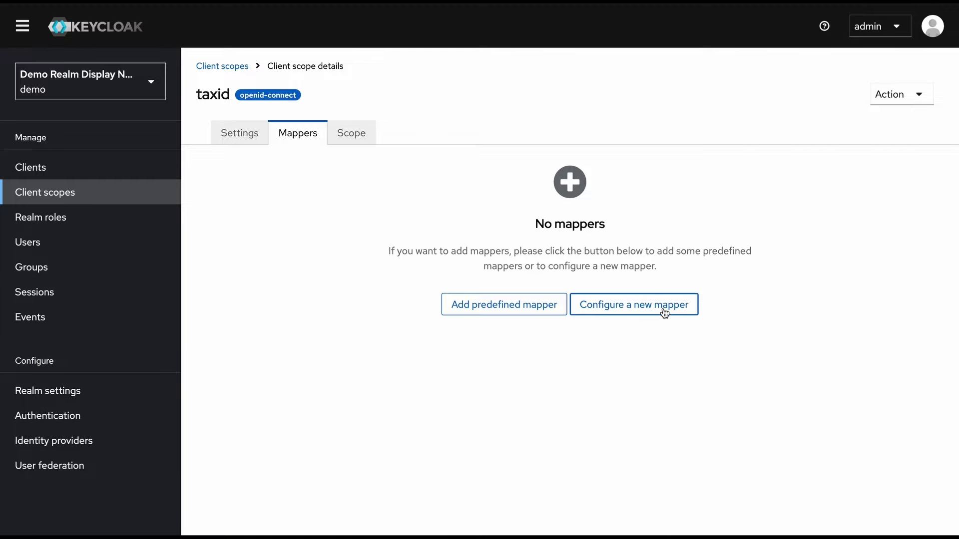
pyautogui.scroll(-5, 328, 381)
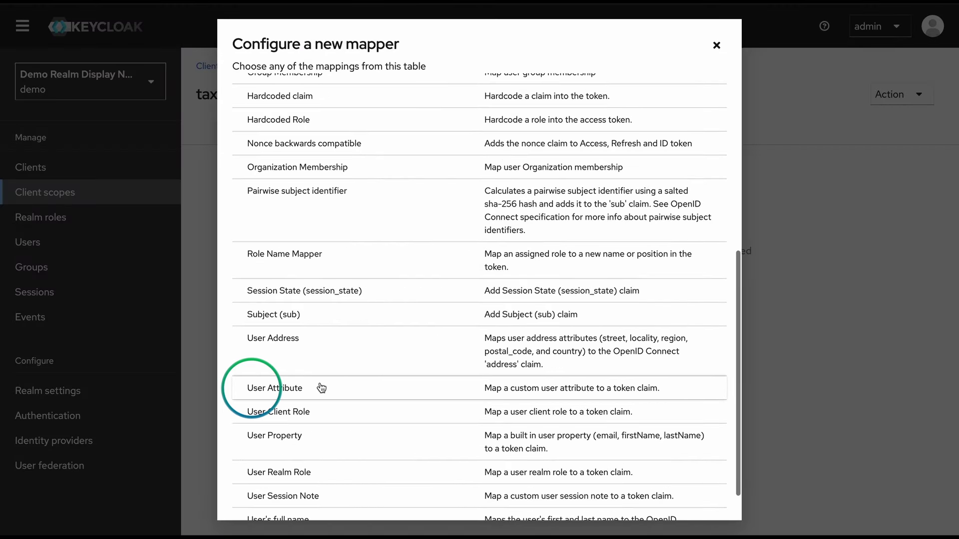
pyautogui.click(321, 387)
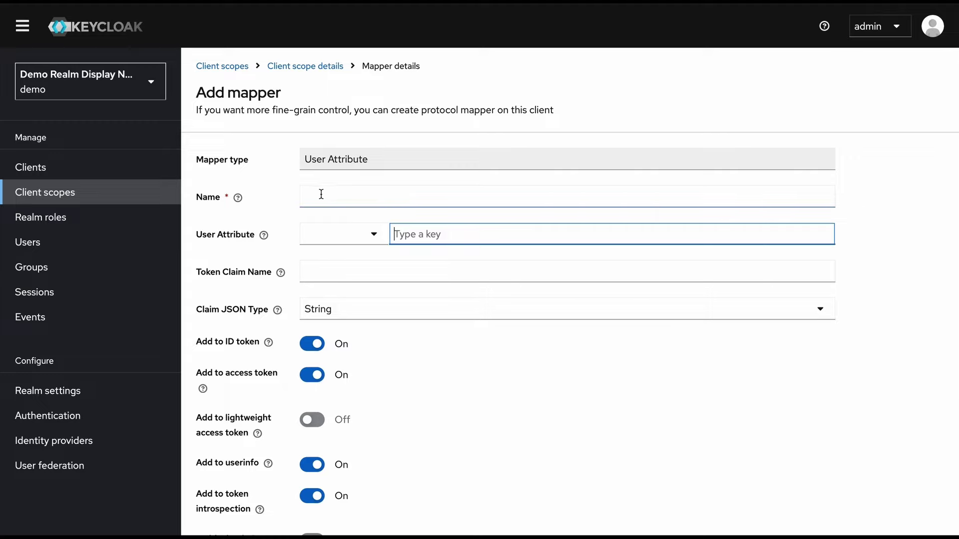
# Name it 'tax id mapper', map taxId to claim tax_id_from_scope, and save
pyautogui.click(322, 194)
pyautogui.write('tax id mapper')
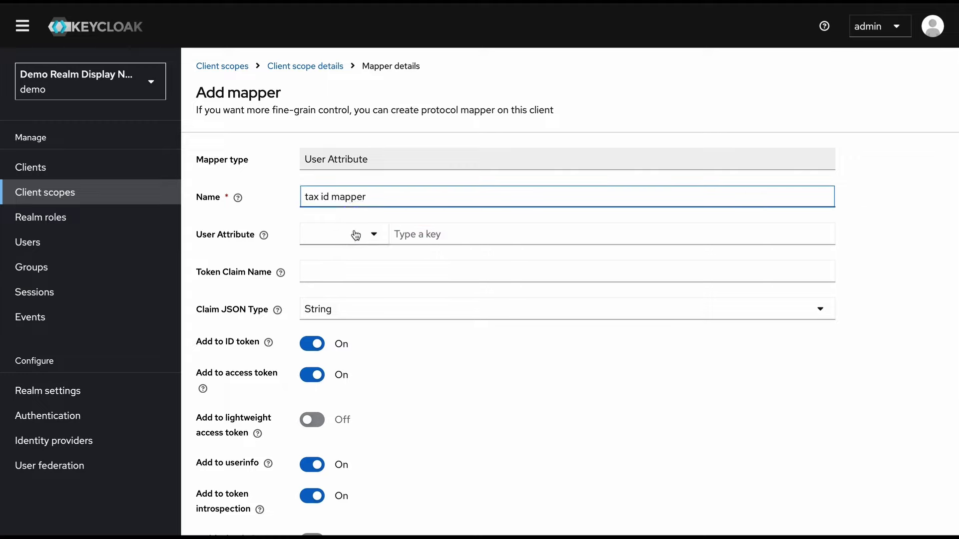
pyautogui.click(356, 234)
pyautogui.click(374, 387)
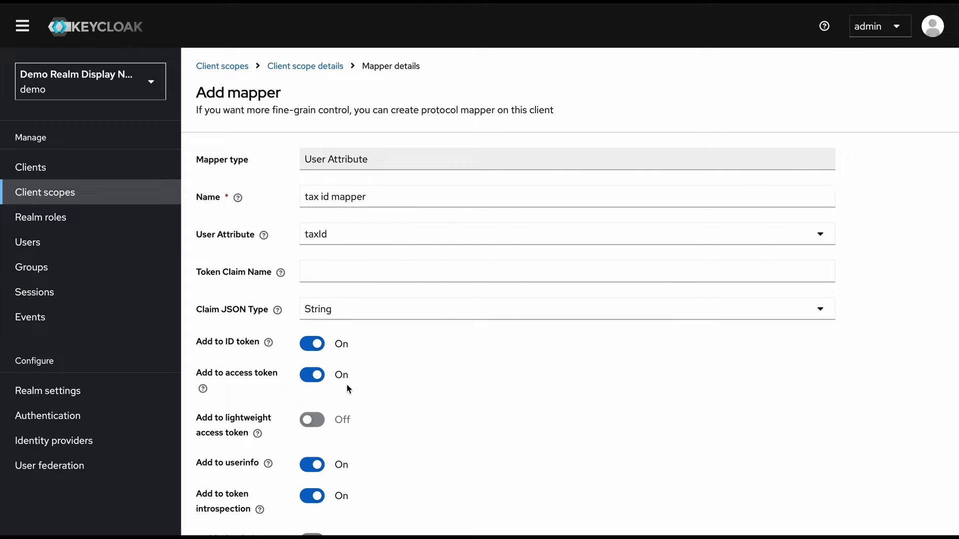
pyautogui.click(366, 271)
pyautogui.write('tax')
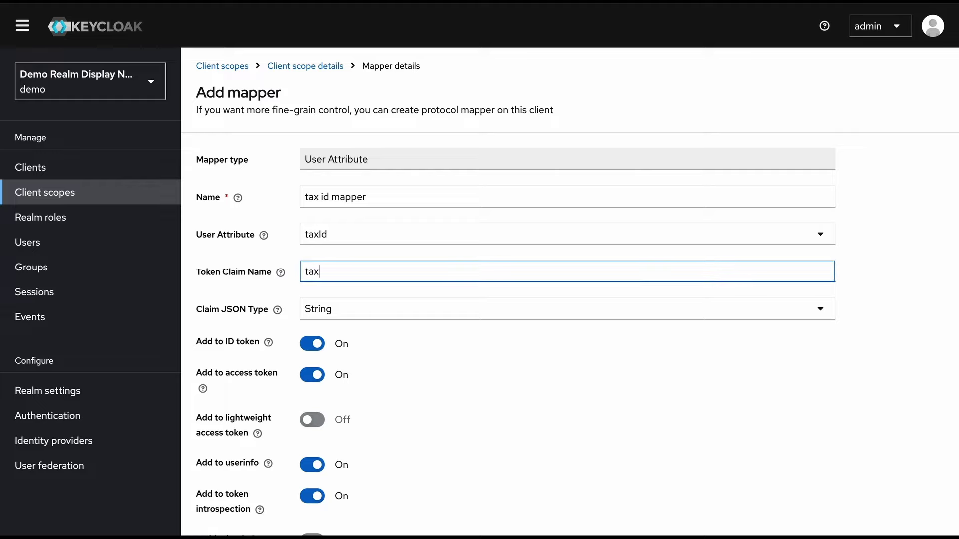
pyautogui.write('_id_from_scope')
pyautogui.scroll(-3, 437, 432)
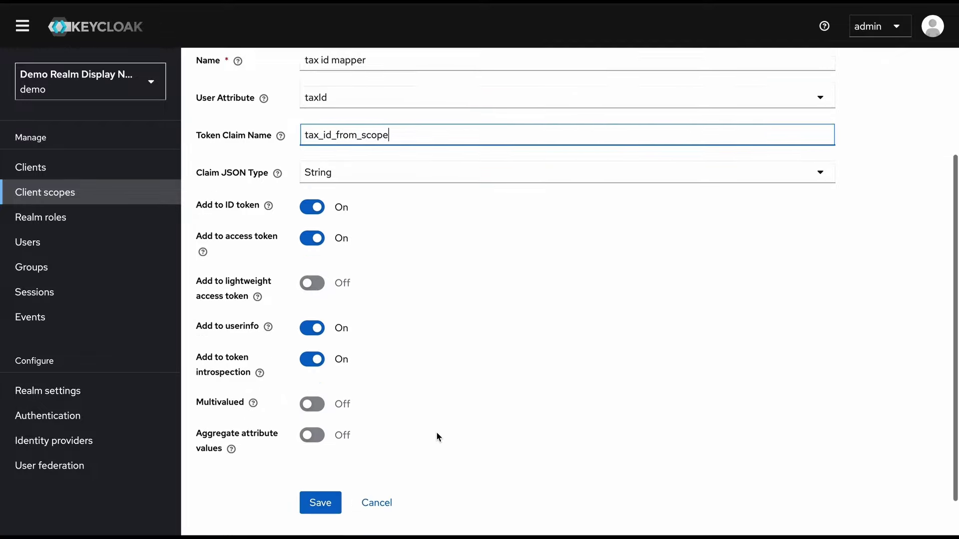
pyautogui.click(328, 465)
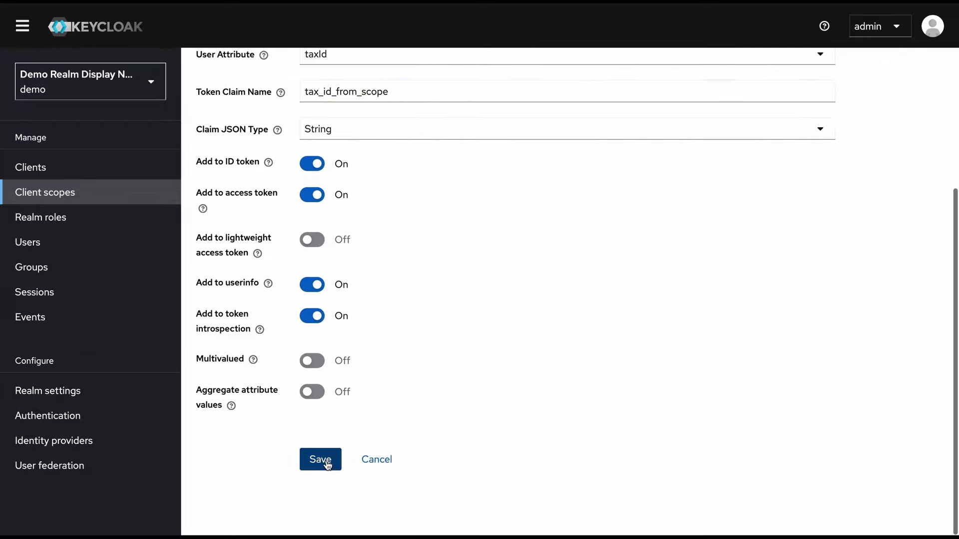
pyautogui.scroll(1, 454, 351)
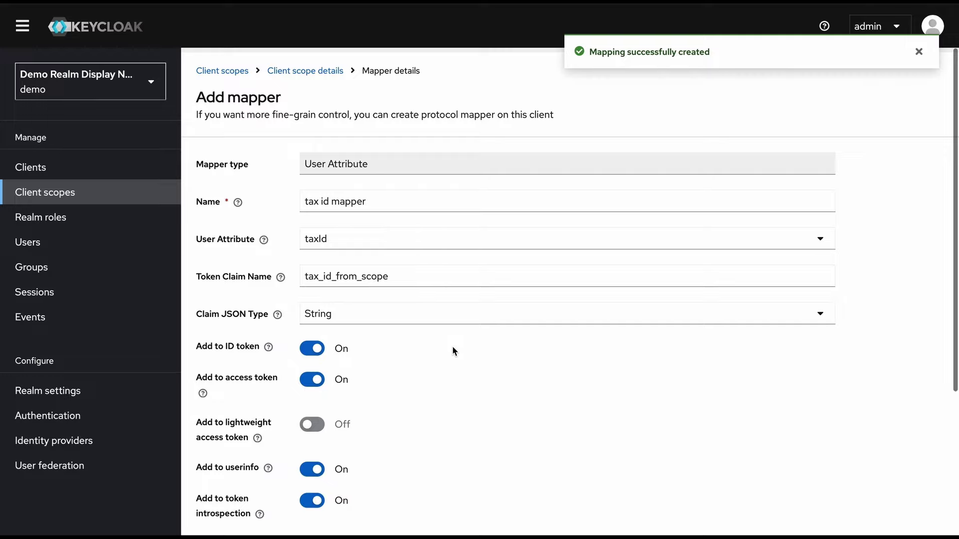
# Review the taxid client scope's details and its role scope mappings
pyautogui.click(316, 70)
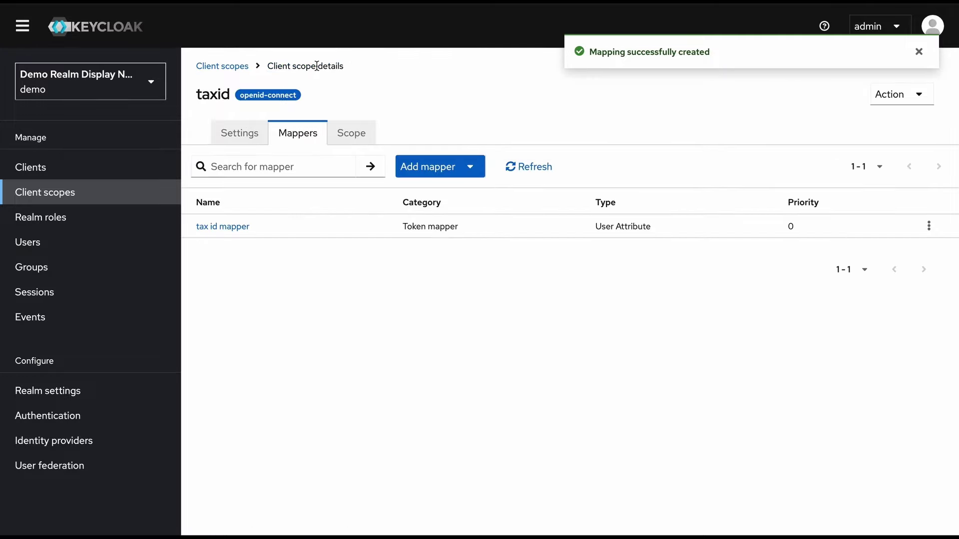
pyautogui.doubleClick(214, 94)
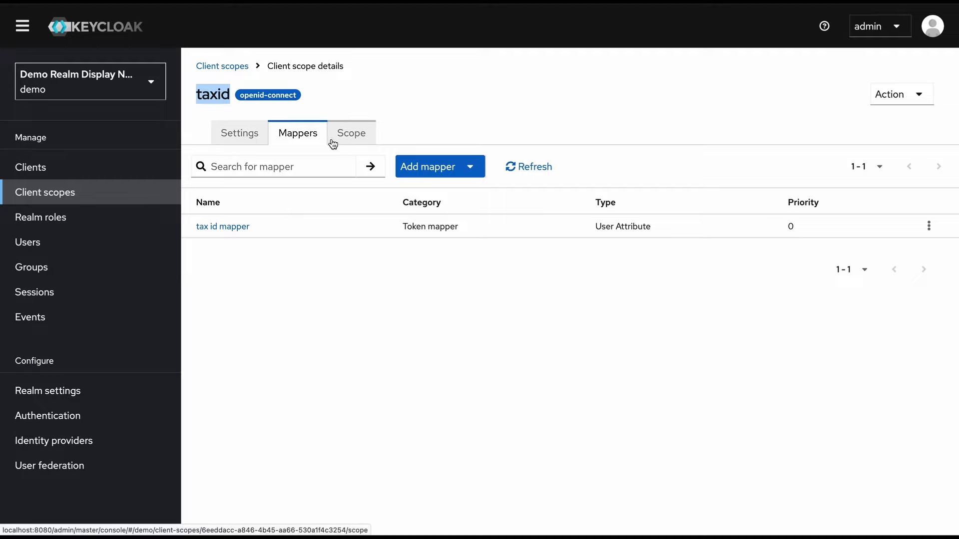
pyautogui.click(355, 139)
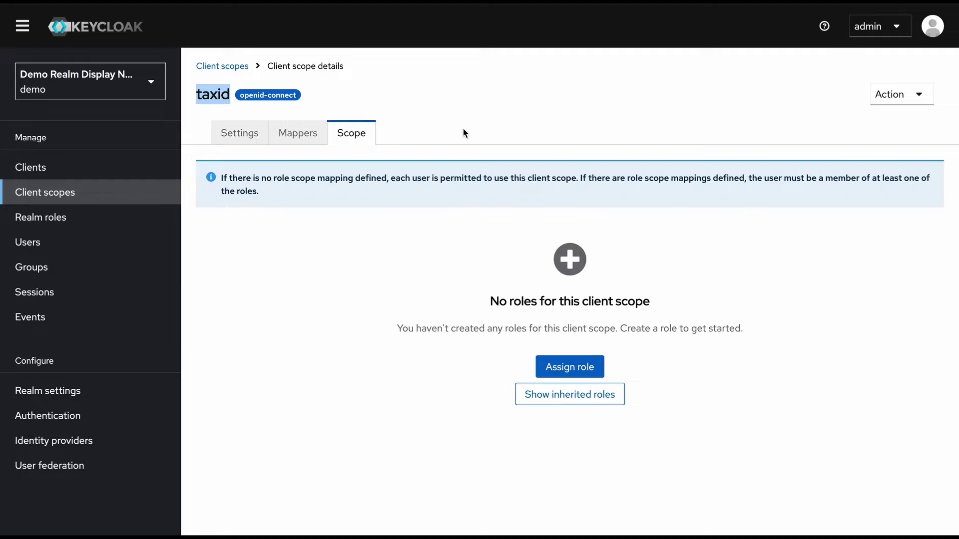
# Add the taxid client scope to angular-app as a Default client scope
pyautogui.click(94, 169)
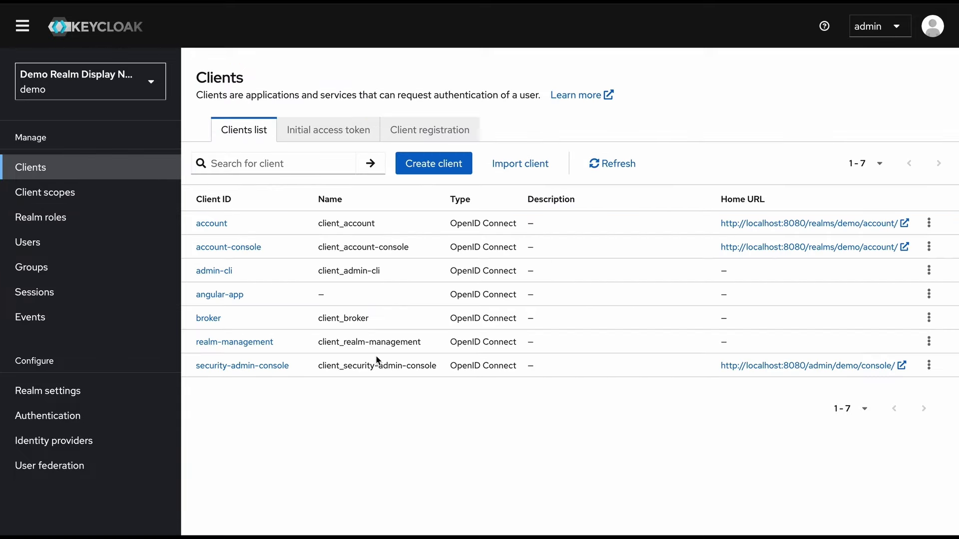
pyautogui.click(216, 295)
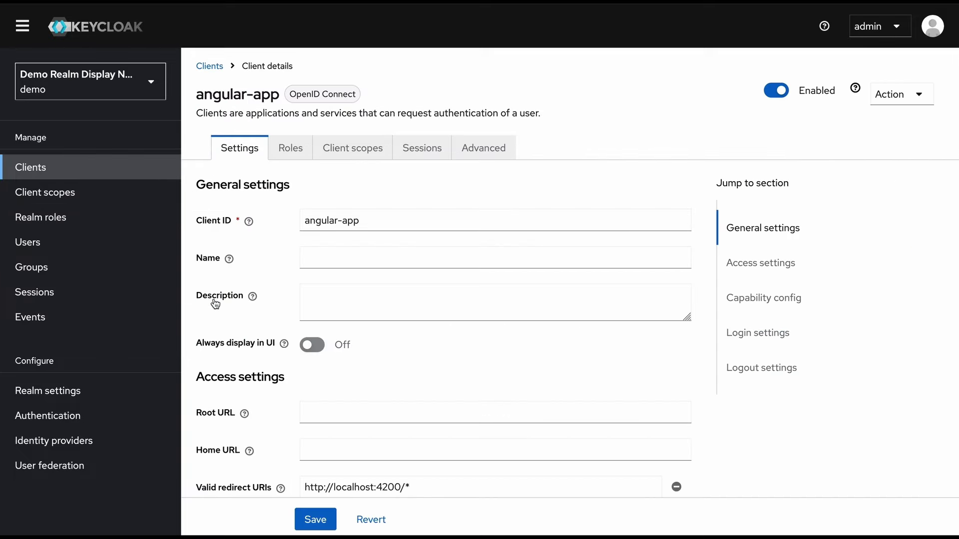
pyautogui.click(352, 159)
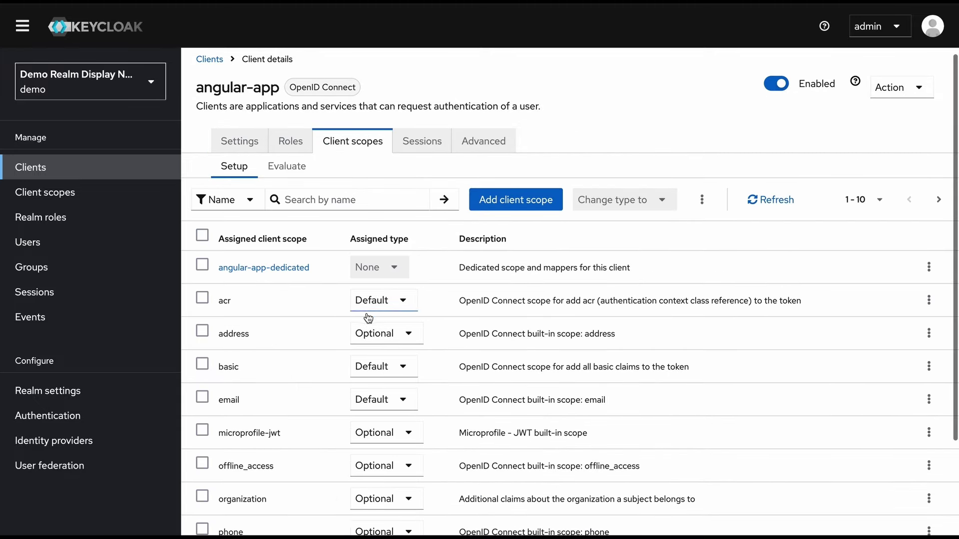
pyautogui.click(535, 209)
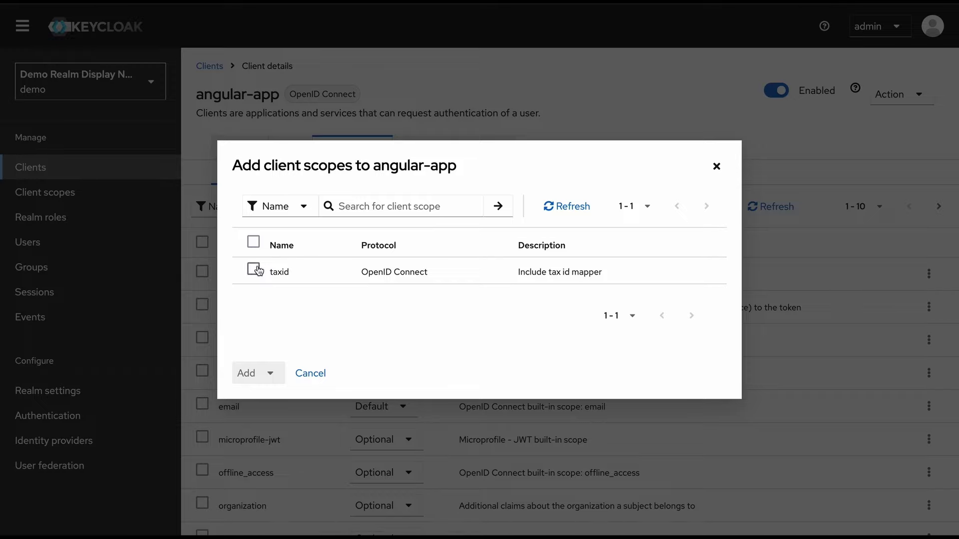
pyautogui.click(253, 269)
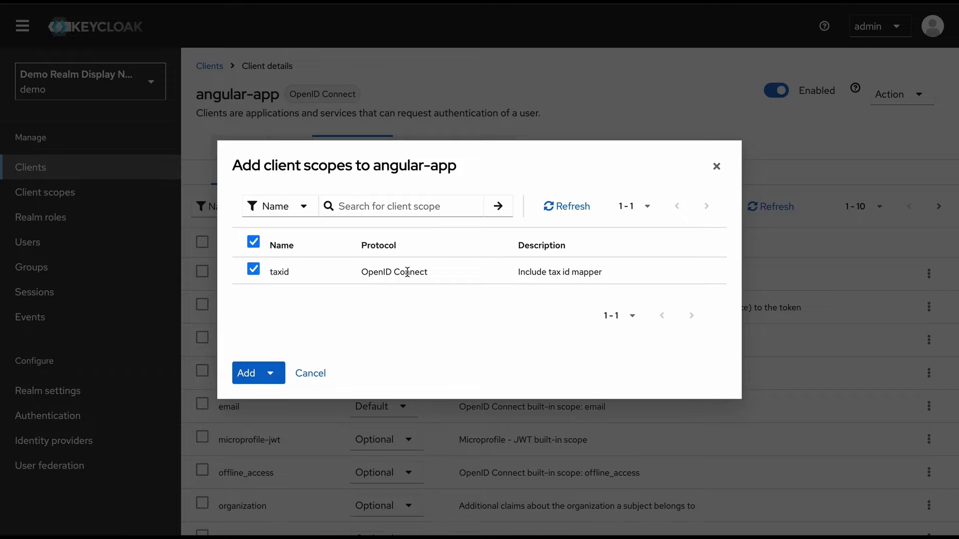
pyautogui.click(272, 379)
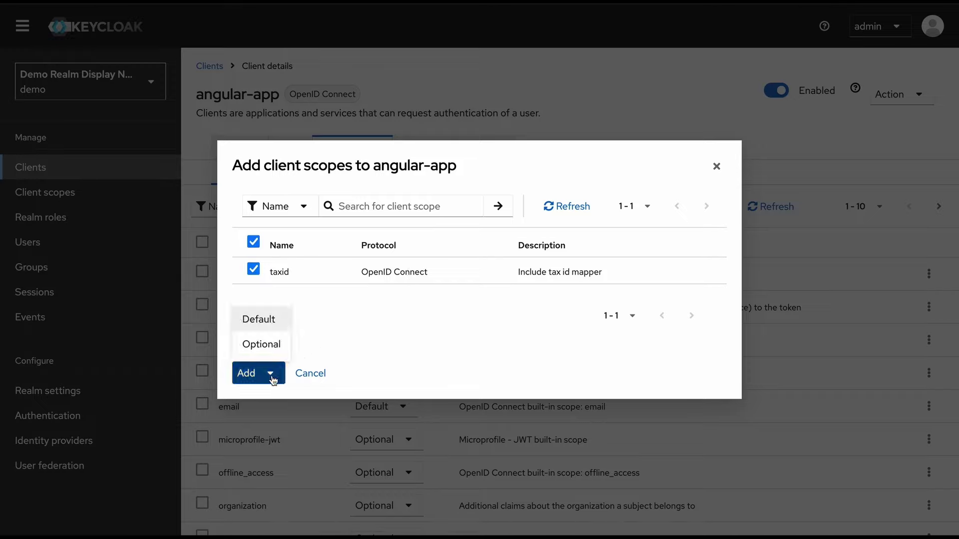
pyautogui.click(277, 324)
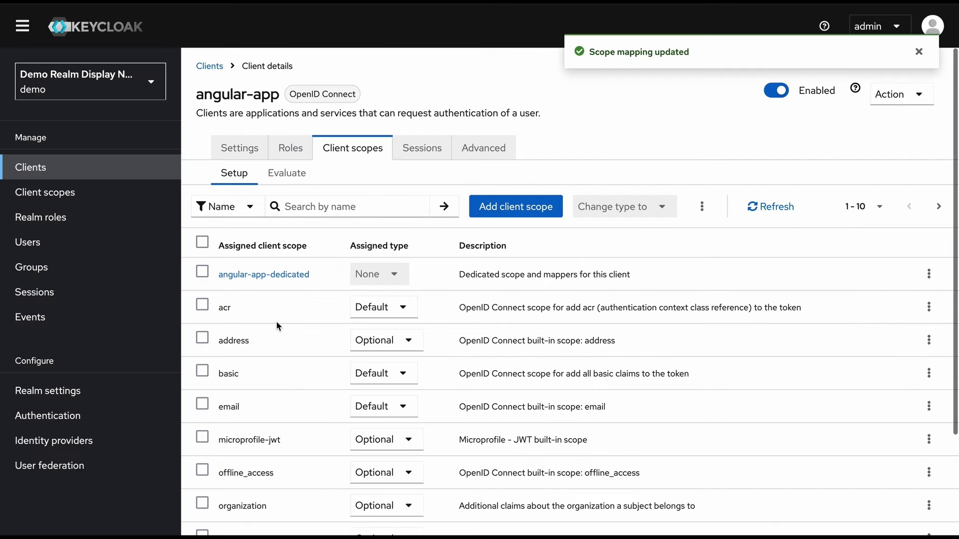
# Generate angular-app's access token for user demo in the Evaluate view
pyautogui.click(280, 180)
pyautogui.click(414, 287)
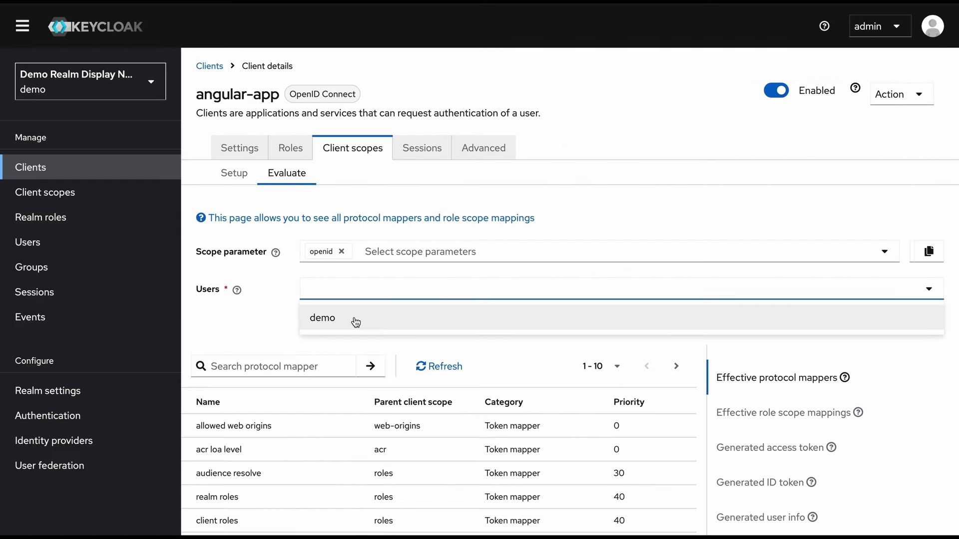
pyautogui.click(322, 319)
pyautogui.scroll(-1, 366, 318)
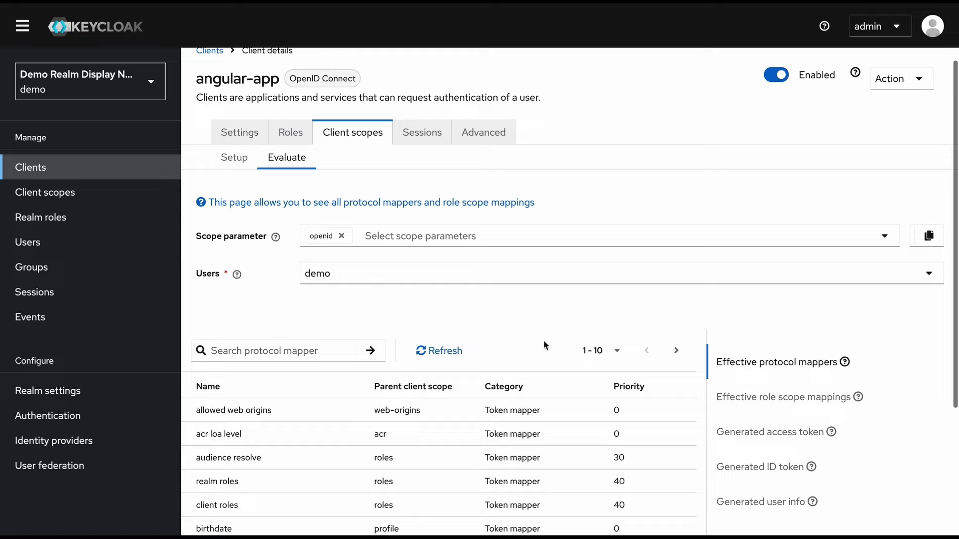
pyautogui.click(787, 433)
# Locate and highlight the tax_id_from_scope claim in demo's generated token
pyautogui.scroll(-5, 548, 433)
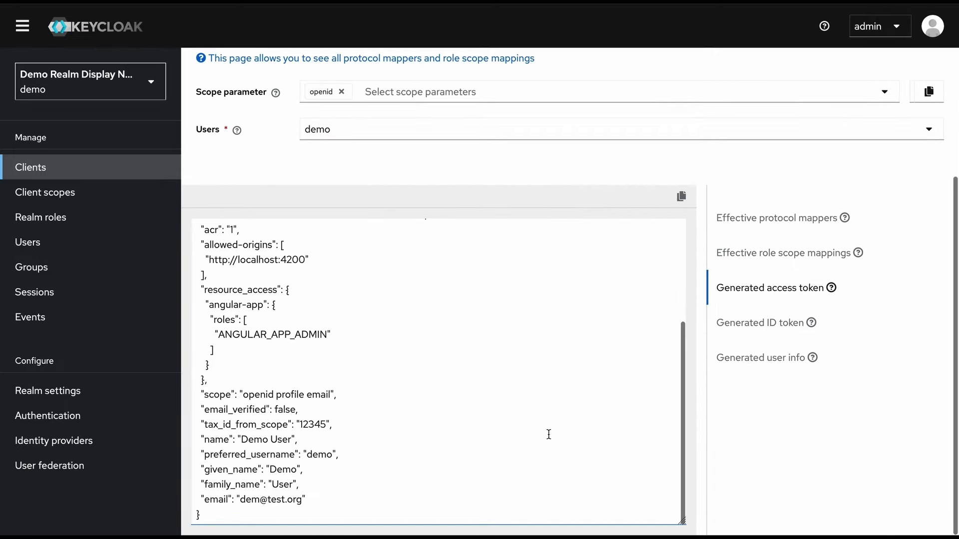
pyautogui.click(329, 424)
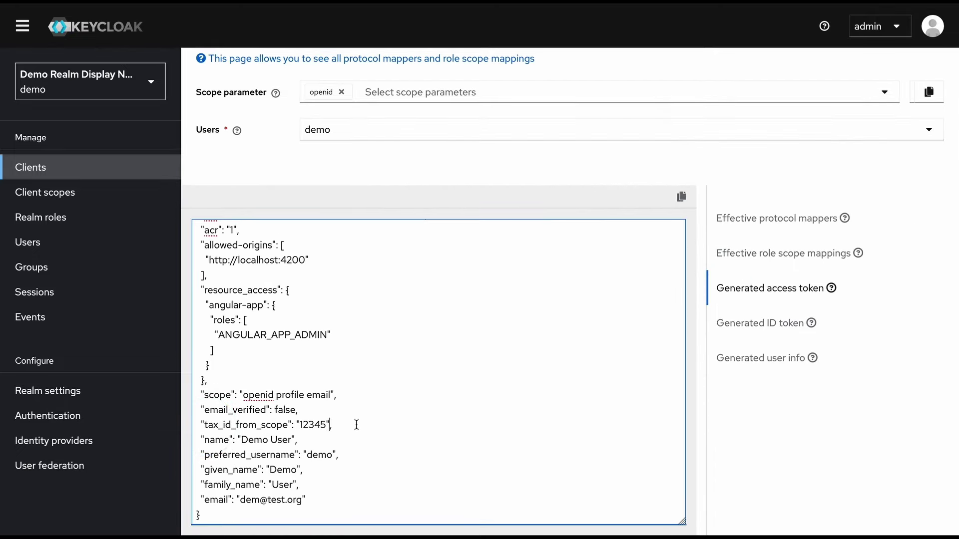
pyautogui.moveTo(356, 425); pyautogui.dragTo(192, 426)
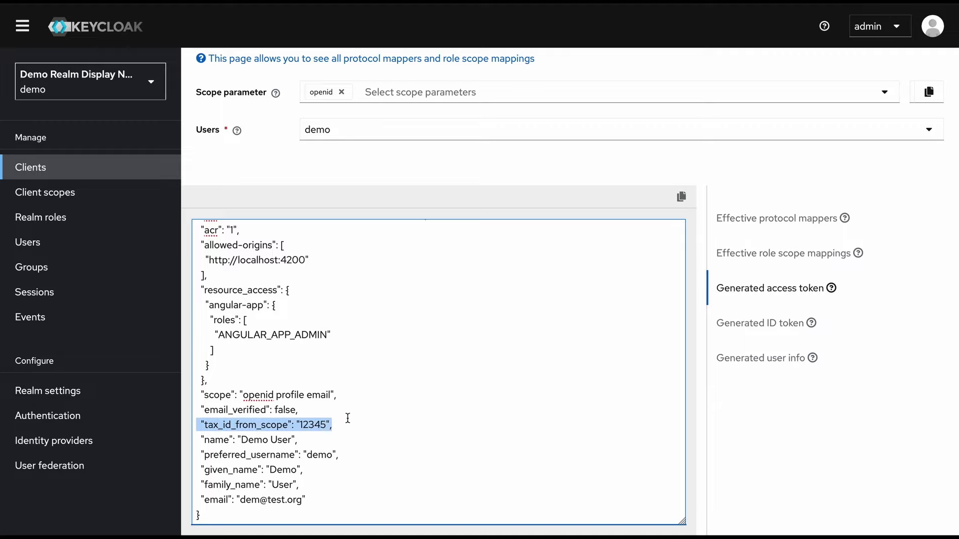
pyautogui.scroll(10, 407, 325)
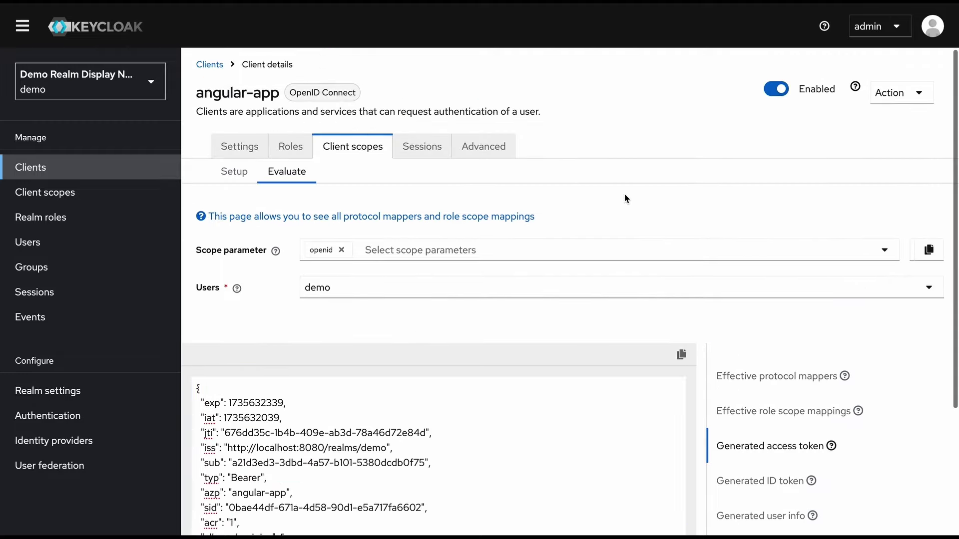
pyautogui.scroll(-2, 624, 198)
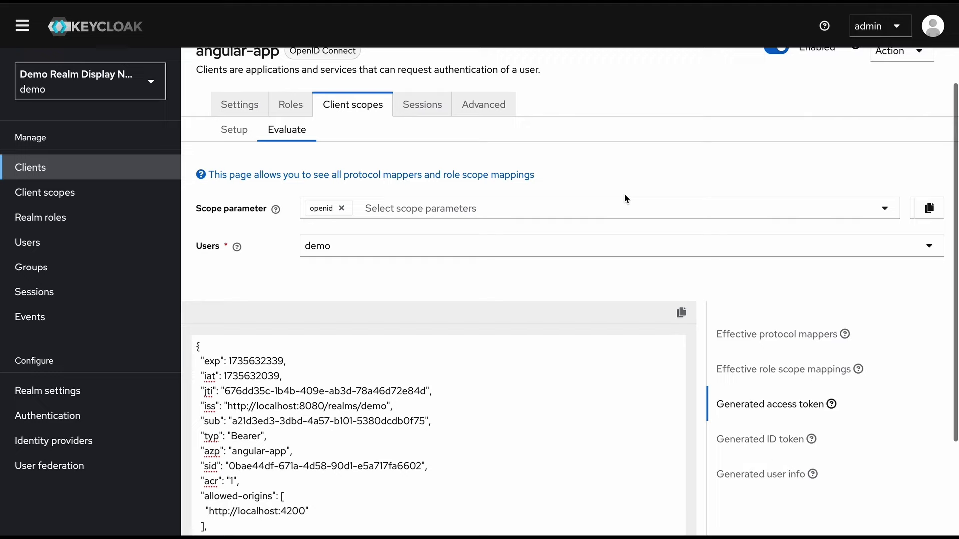
pyautogui.scroll(-3, 553, 365)
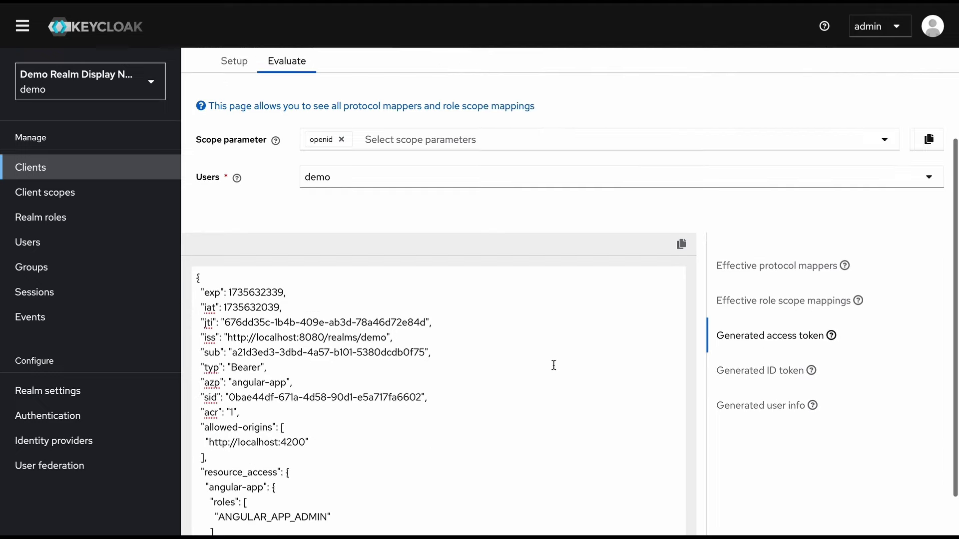
pyautogui.scroll(-5, 553, 365)
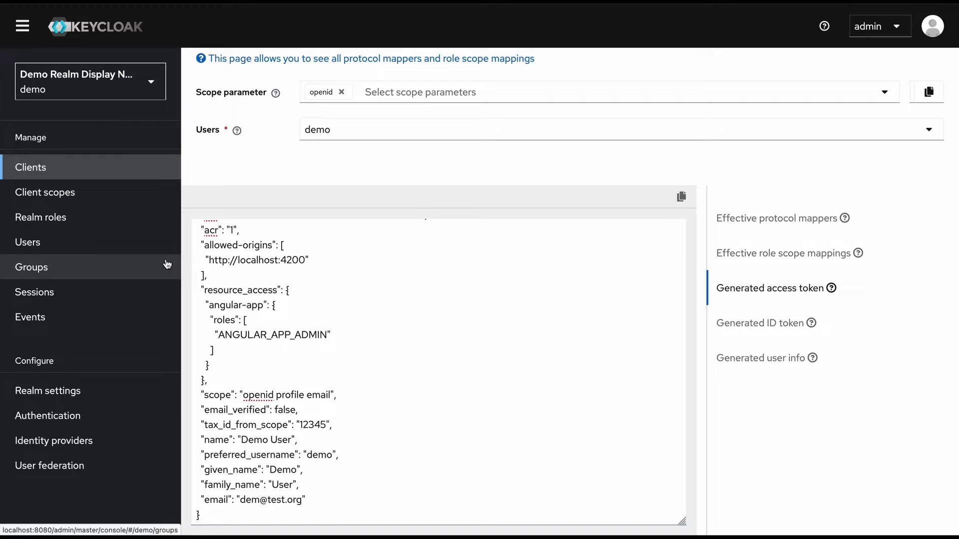
# Search client scopes for 'tax', open taxid, and check its Mappers and Scope tabs
pyautogui.click(92, 195)
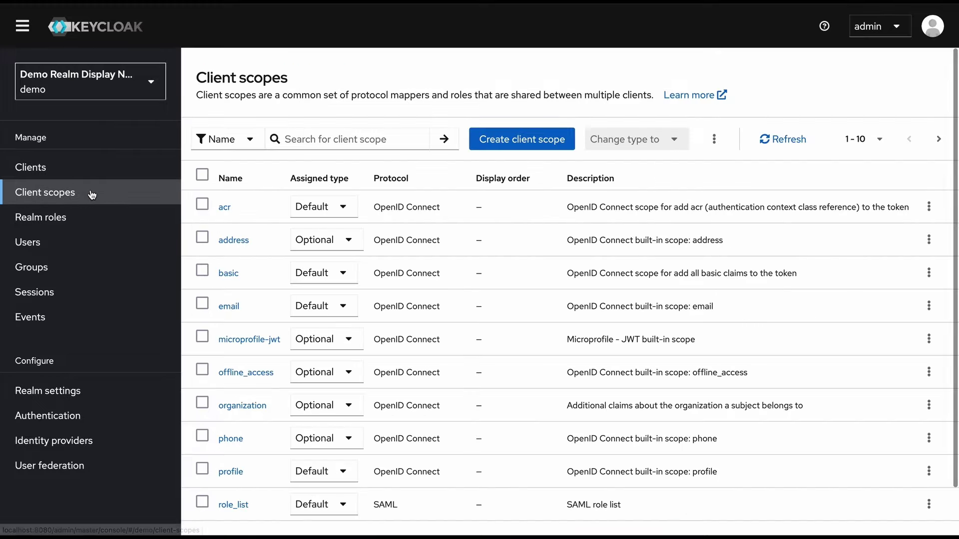
pyautogui.click(352, 139)
pyautogui.write('tax')
pyautogui.press('Return')
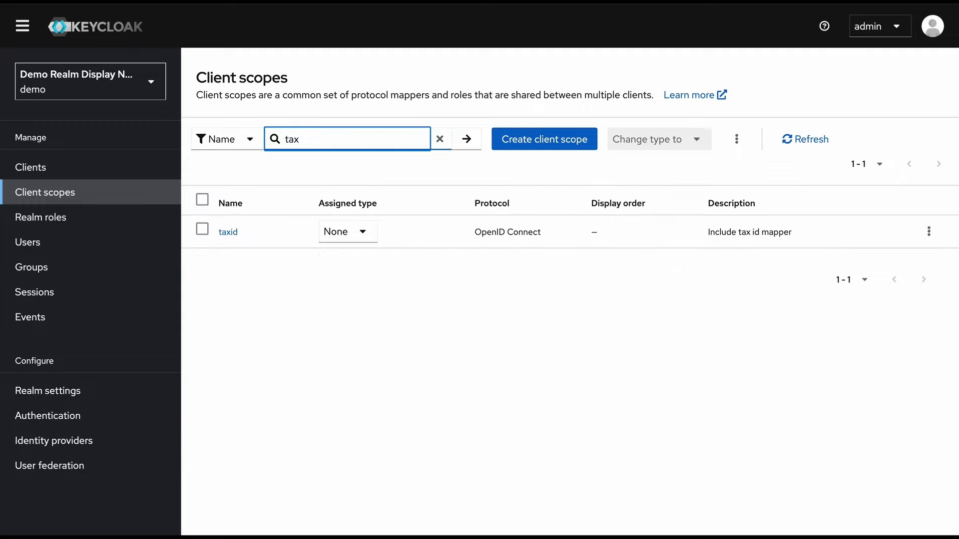
pyautogui.click(229, 236)
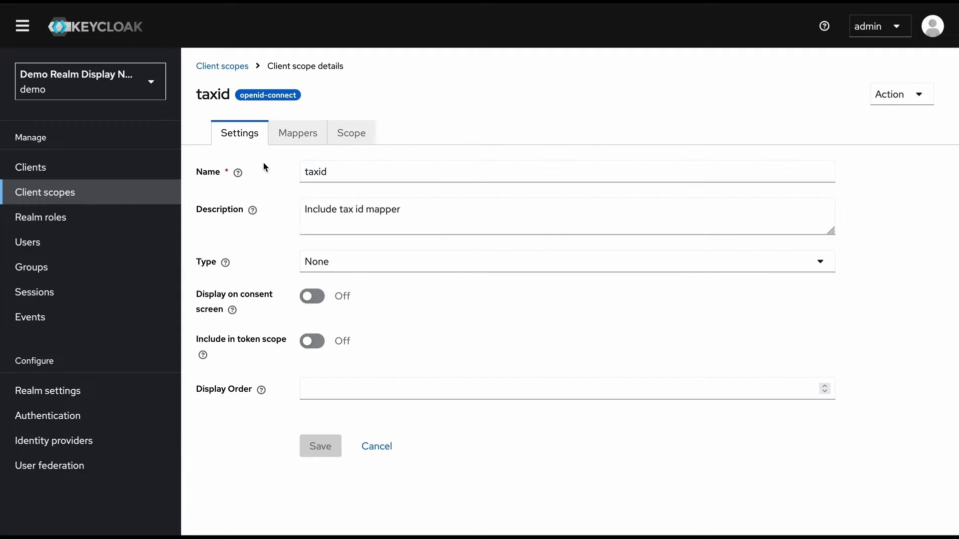
pyautogui.click(288, 141)
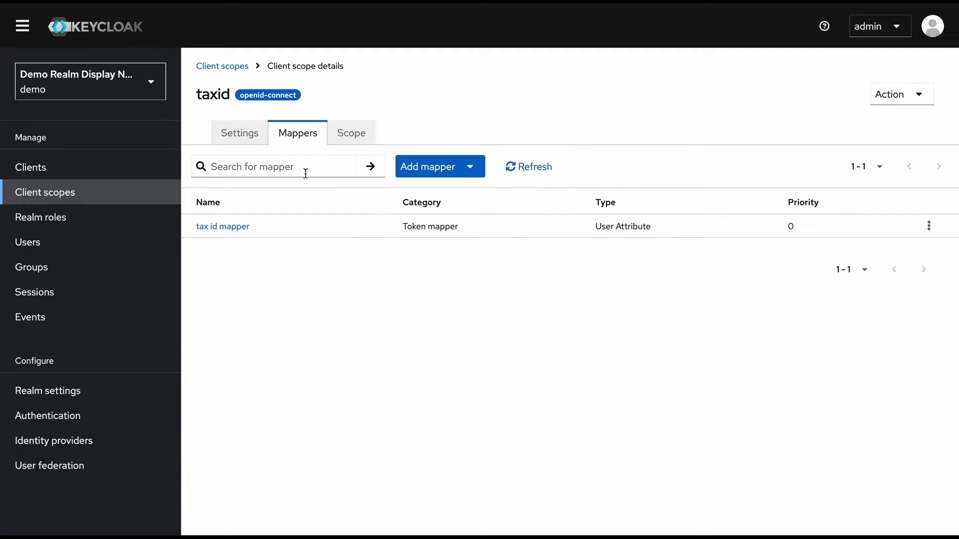
pyautogui.click(359, 134)
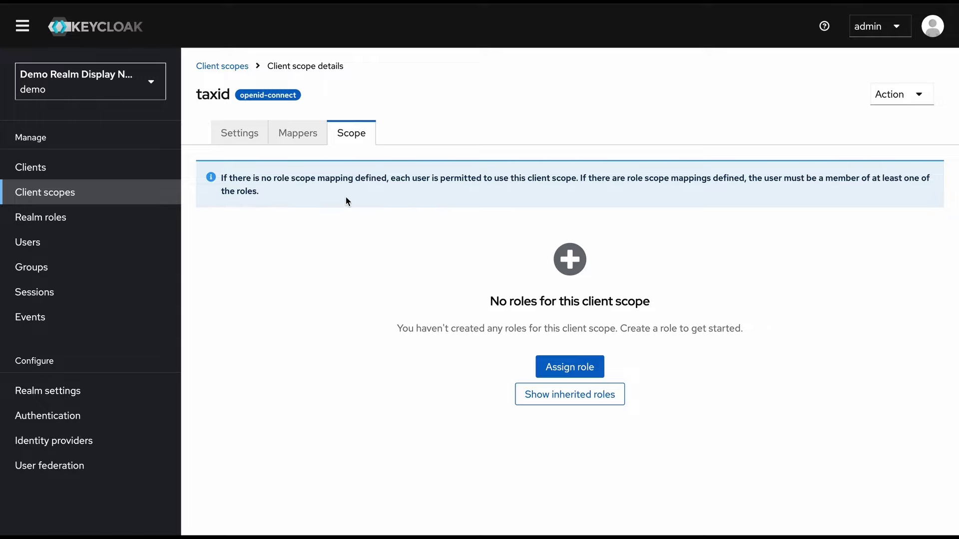
# Create a new realm role named TAXABLE_EMPLOYEE
pyautogui.click(73, 216)
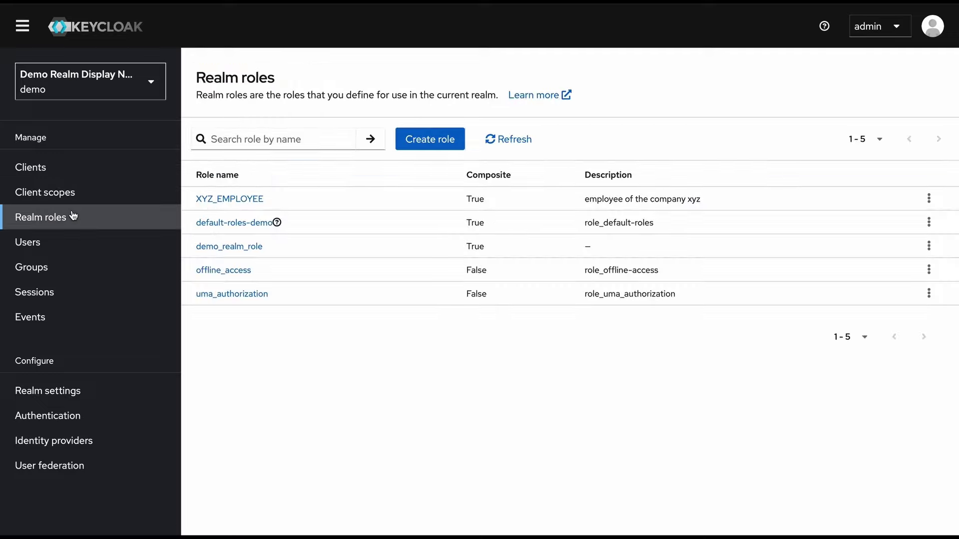
pyautogui.click(432, 139)
pyautogui.click(399, 158)
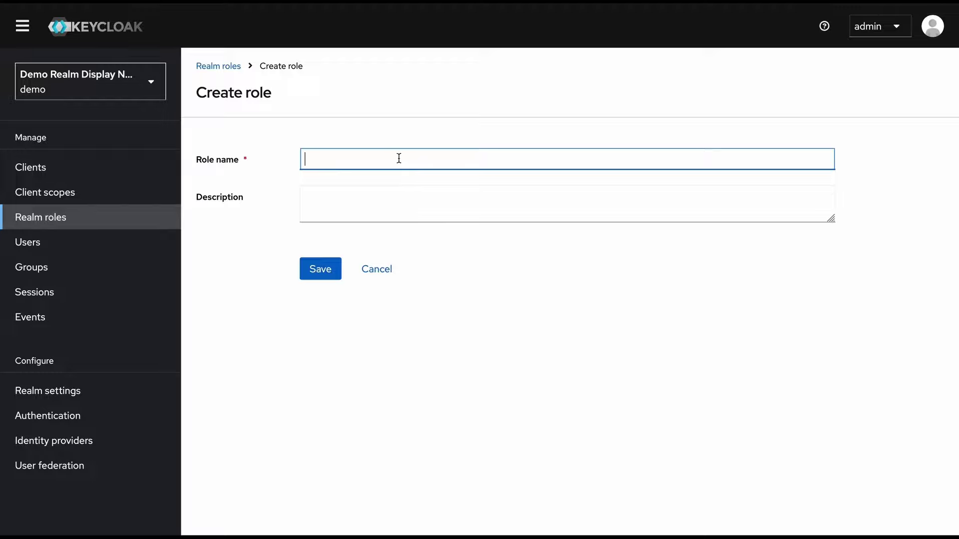
pyautogui.write('TAXABLE_EMPLOYEE')
pyautogui.click(313, 273)
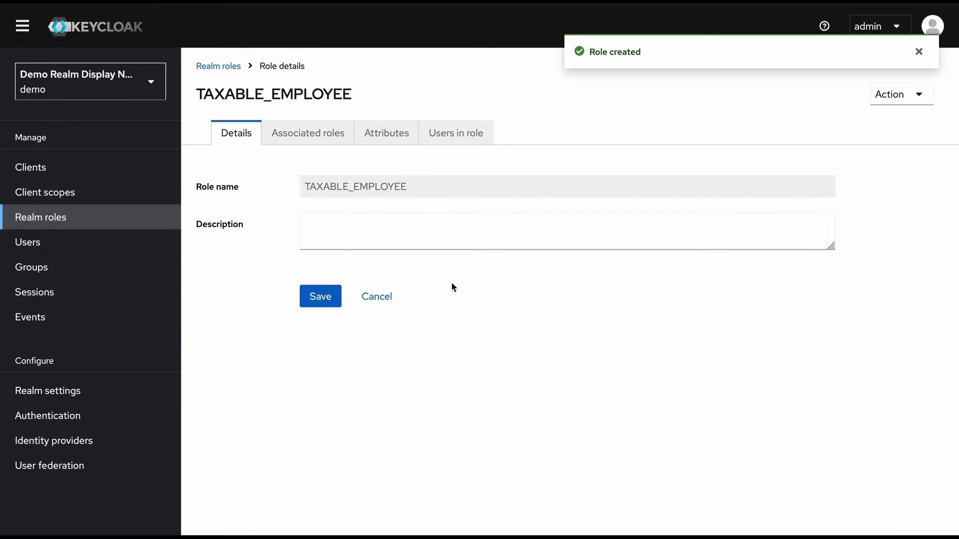
# Restrict the taxid client scope to the TAXABLE_EMPLOYEE realm role
pyautogui.click(60, 194)
pyautogui.click(341, 141)
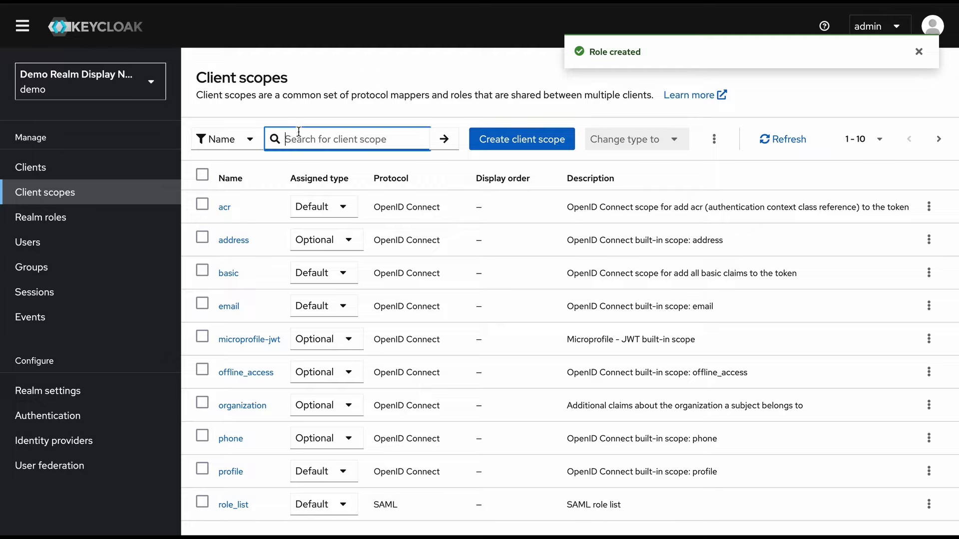
pyautogui.write('tax')
pyautogui.click(467, 140)
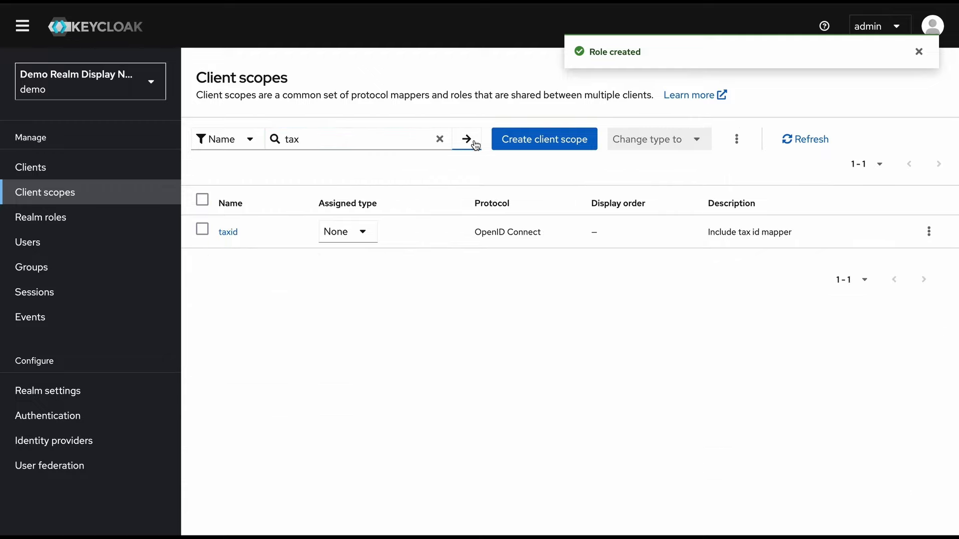
pyautogui.click(228, 233)
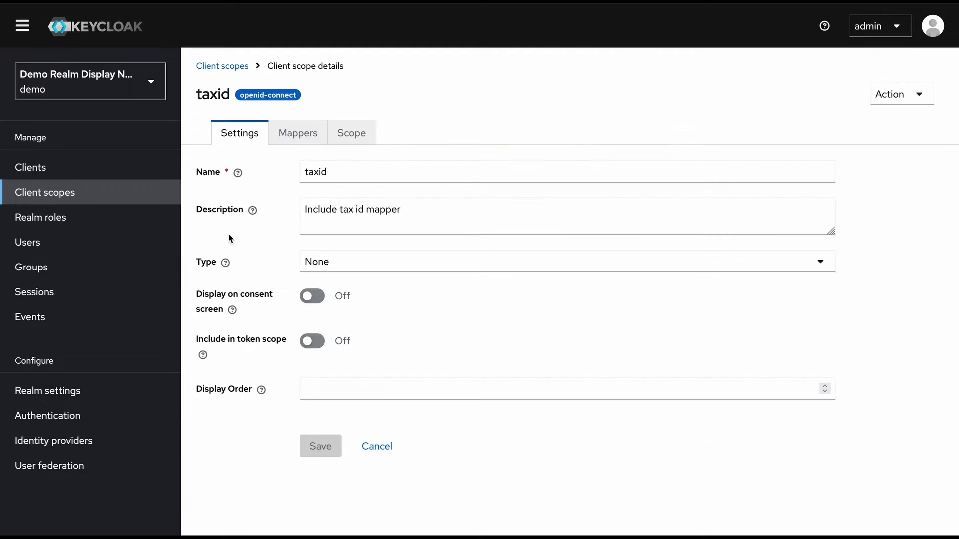
pyautogui.click(364, 133)
pyautogui.click(580, 367)
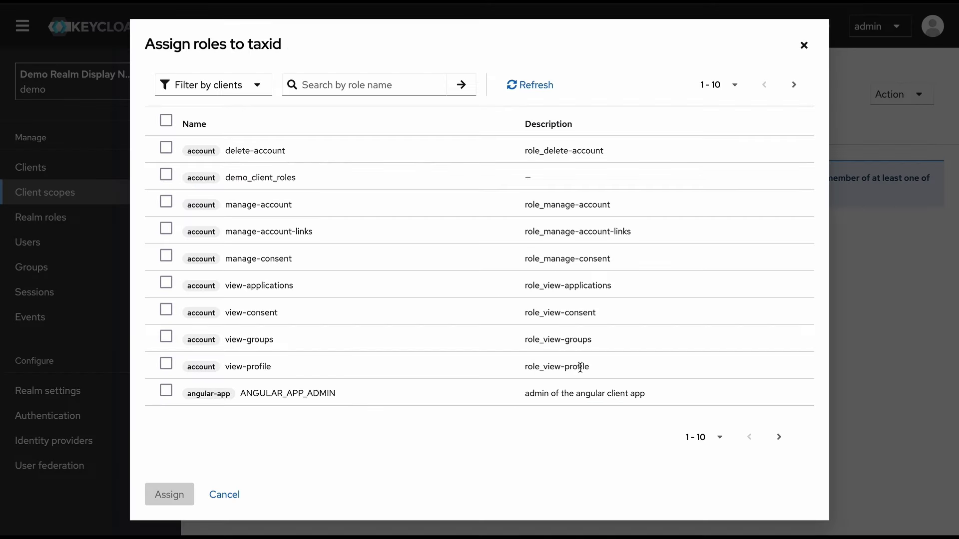
pyautogui.click(248, 90)
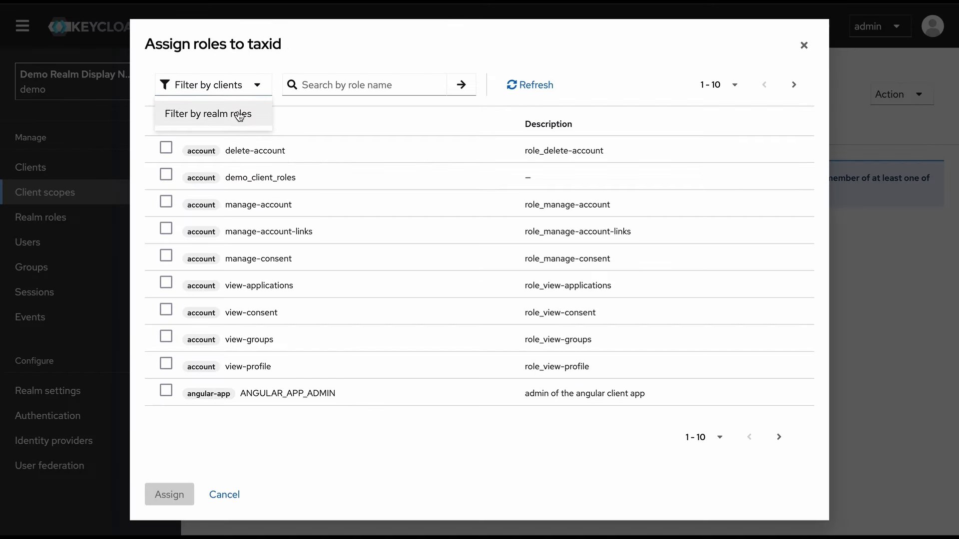
pyautogui.click(239, 117)
pyautogui.click(166, 283)
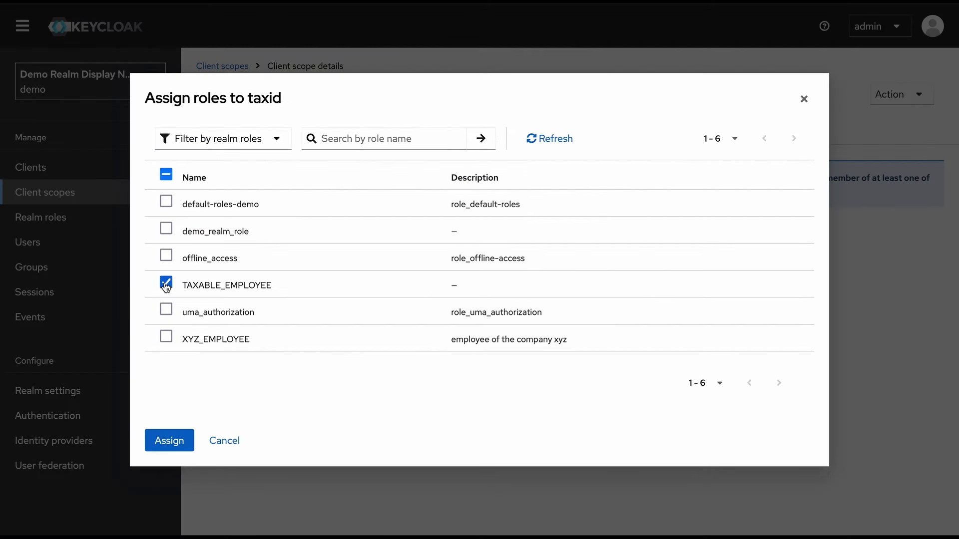
pyautogui.click(169, 441)
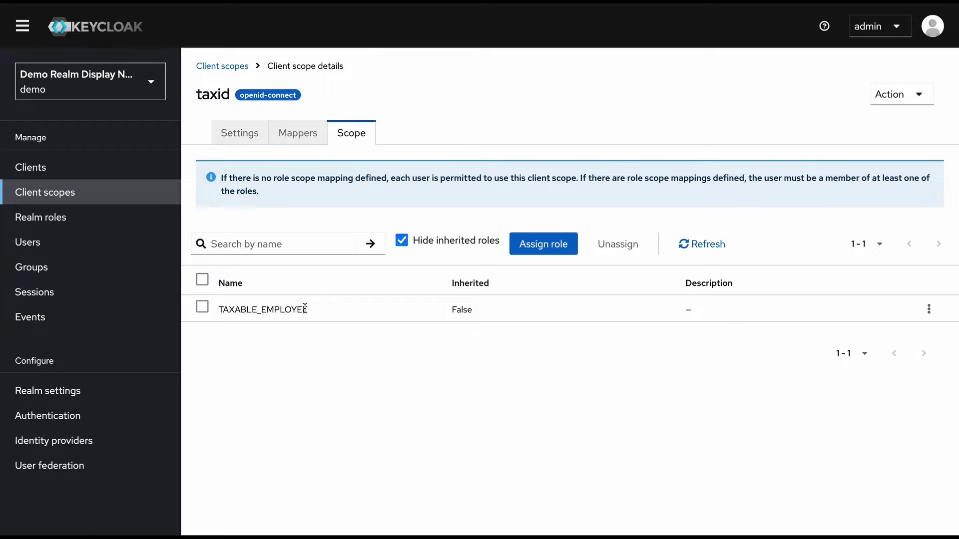
pyautogui.click(31, 166)
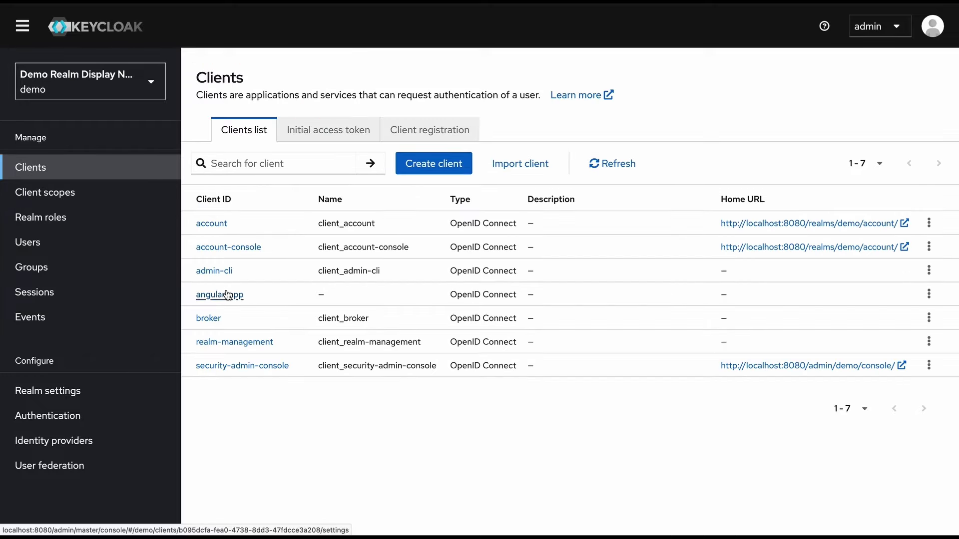
# Generate and inspect angular-app's access token for user demo in the Evaluate view
pyautogui.click(227, 294)
pyautogui.click(346, 154)
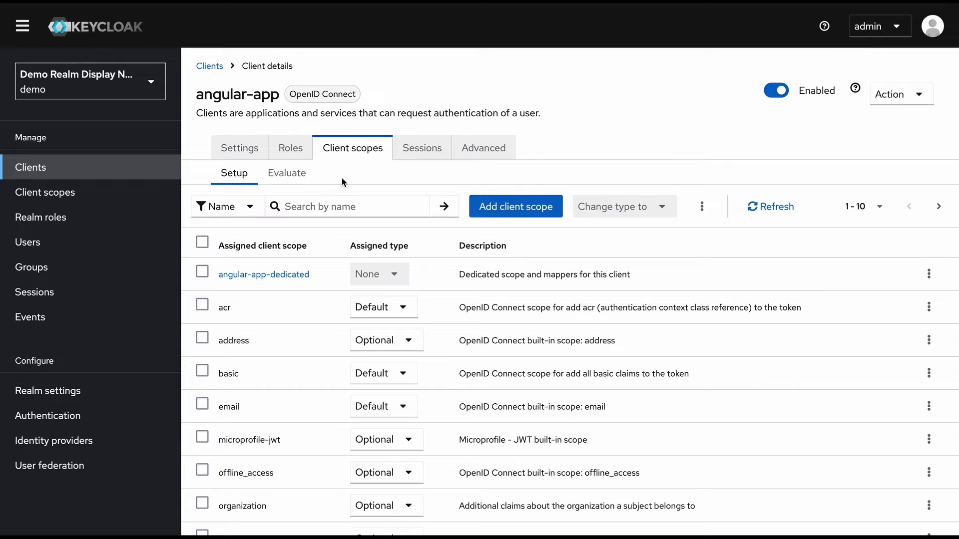
pyautogui.click(276, 175)
pyautogui.click(391, 280)
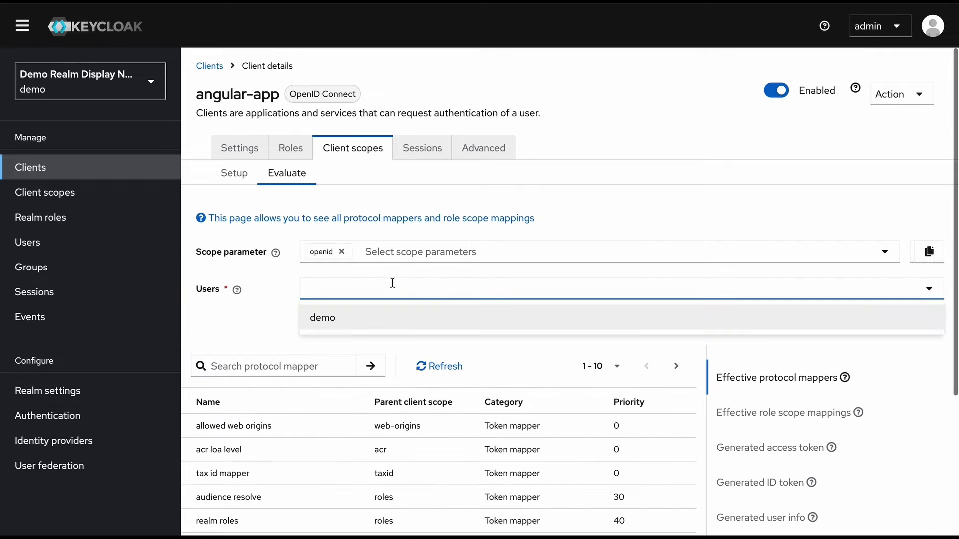
pyautogui.click(394, 317)
pyautogui.scroll(-1, 460, 336)
pyautogui.click(819, 378)
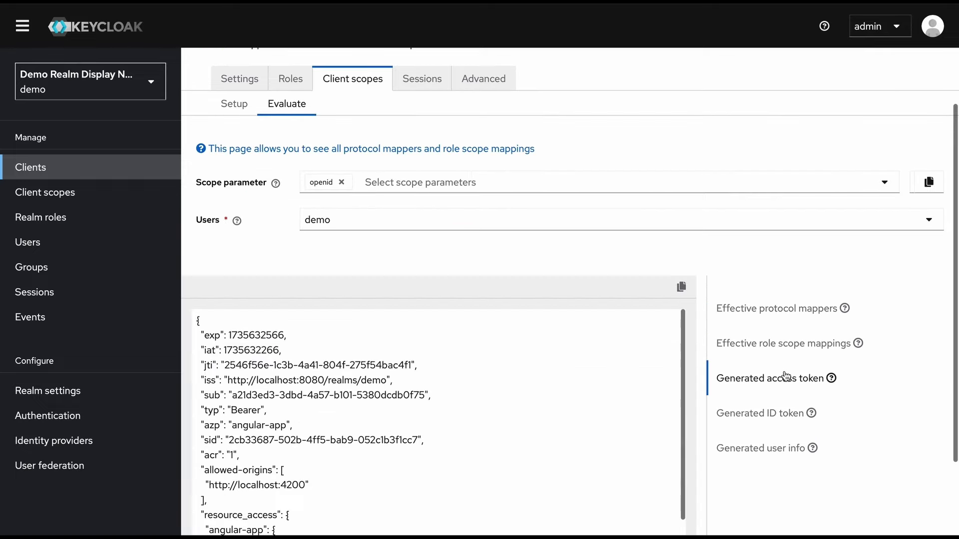
pyautogui.scroll(-3, 412, 444)
pyautogui.scroll(-2, 411, 444)
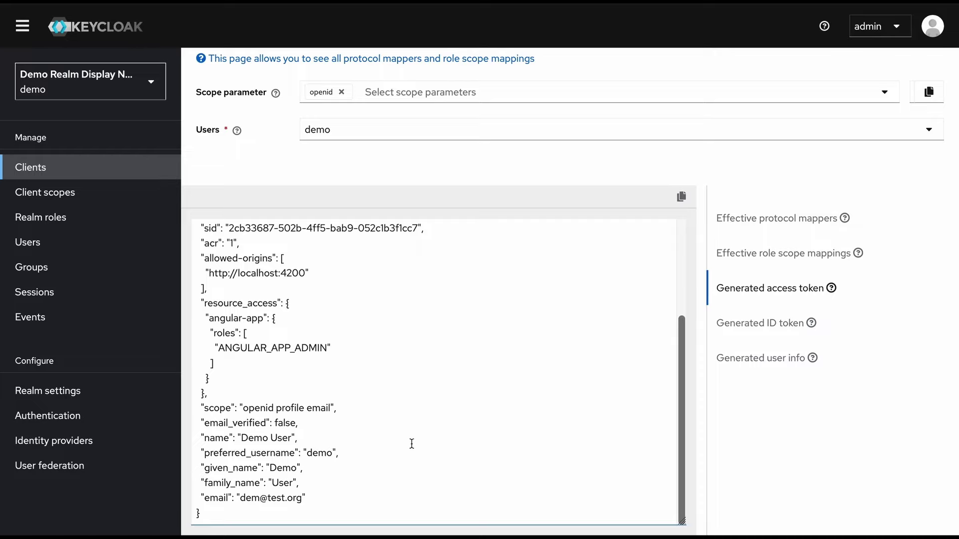
pyautogui.scroll(5, 411, 443)
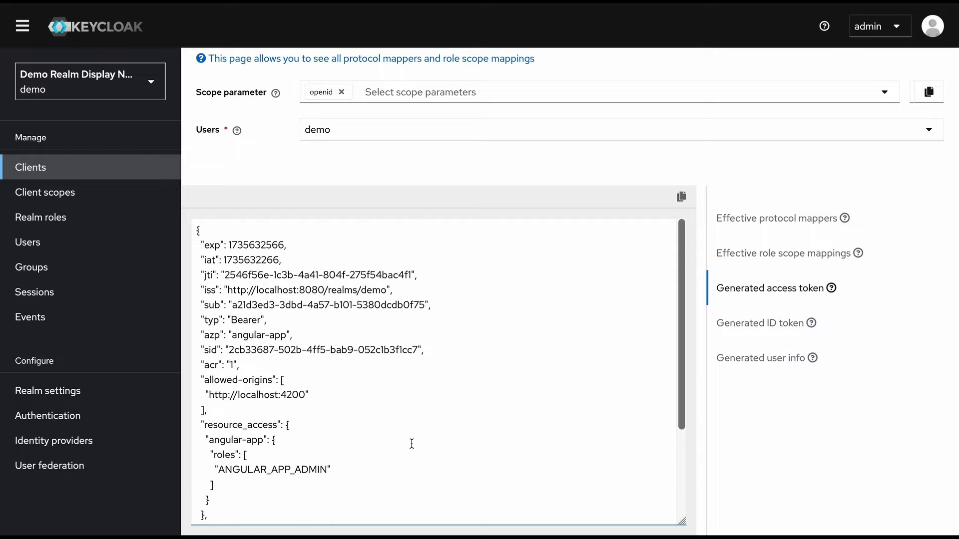
pyautogui.scroll(1, 412, 444)
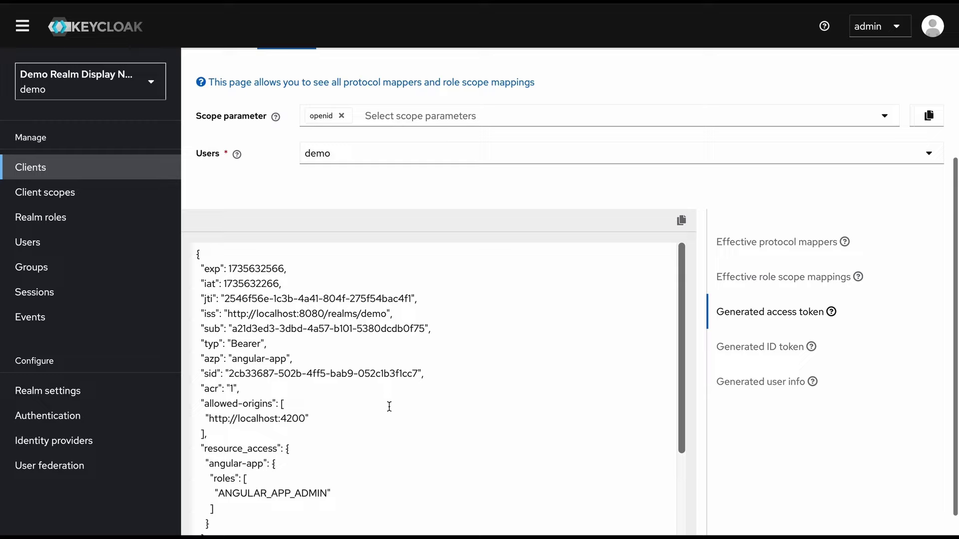
pyautogui.scroll(-5, 389, 406)
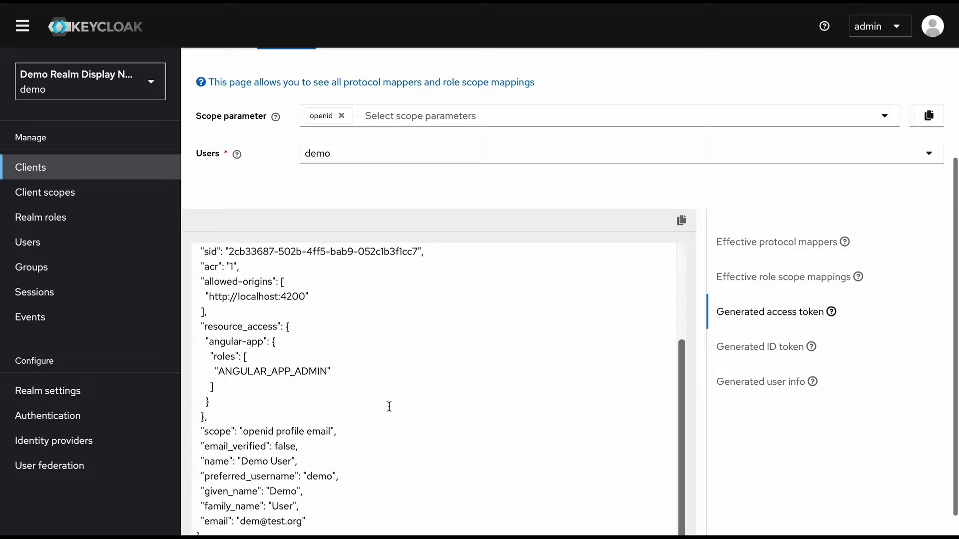
pyautogui.scroll(10, 389, 406)
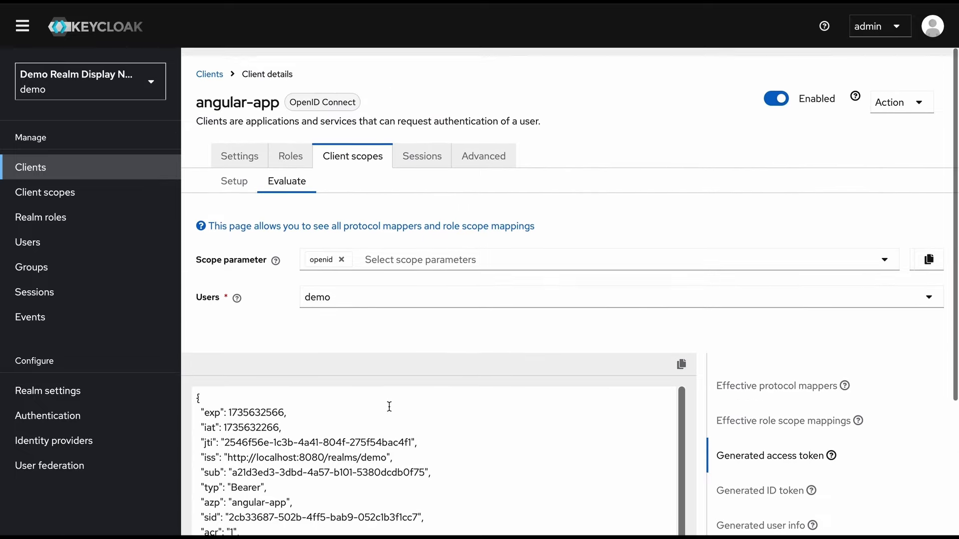
# Check demo's effective role scope mappings, which include TAXABLE_EMPLOYEE
pyautogui.click(772, 418)
pyautogui.scroll(-1, 749, 399)
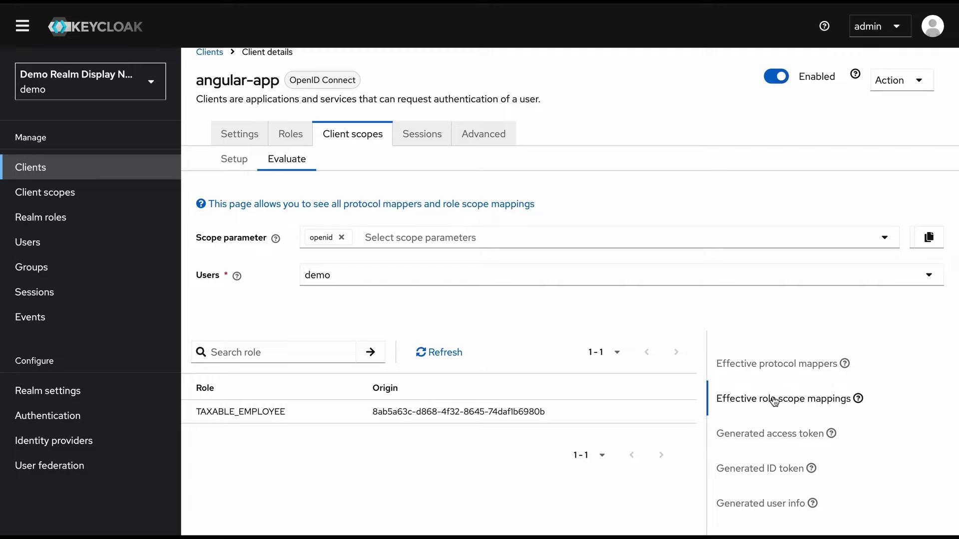
pyautogui.doubleClick(242, 413)
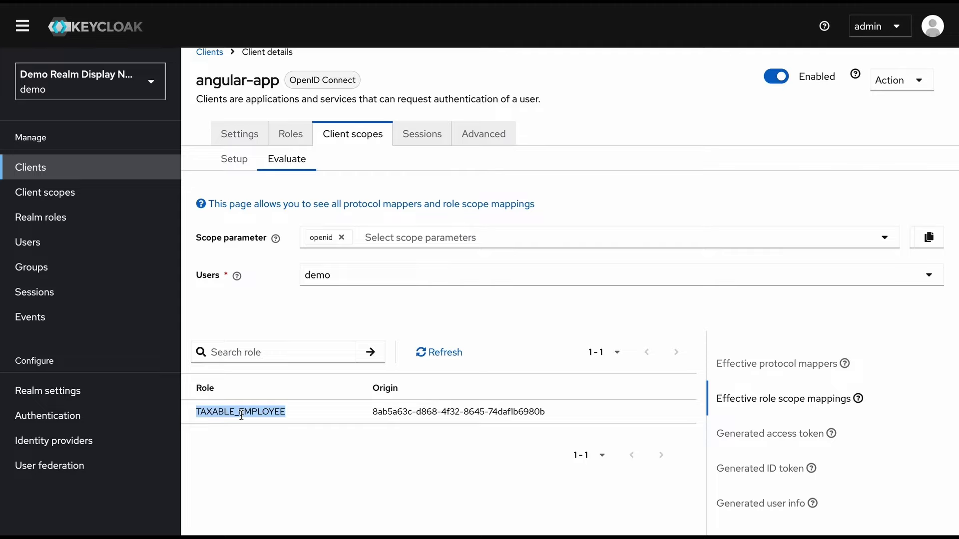
pyautogui.click(389, 462)
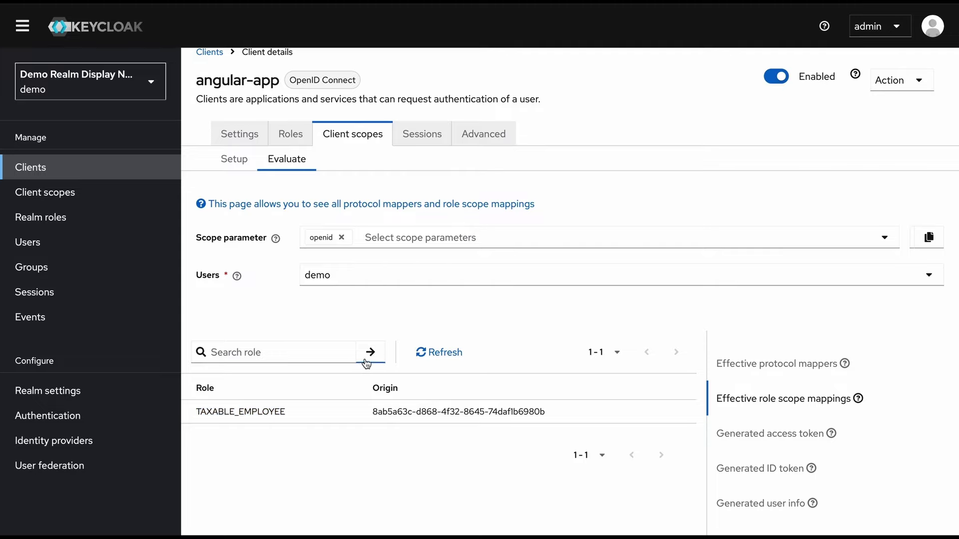
pyautogui.click(55, 249)
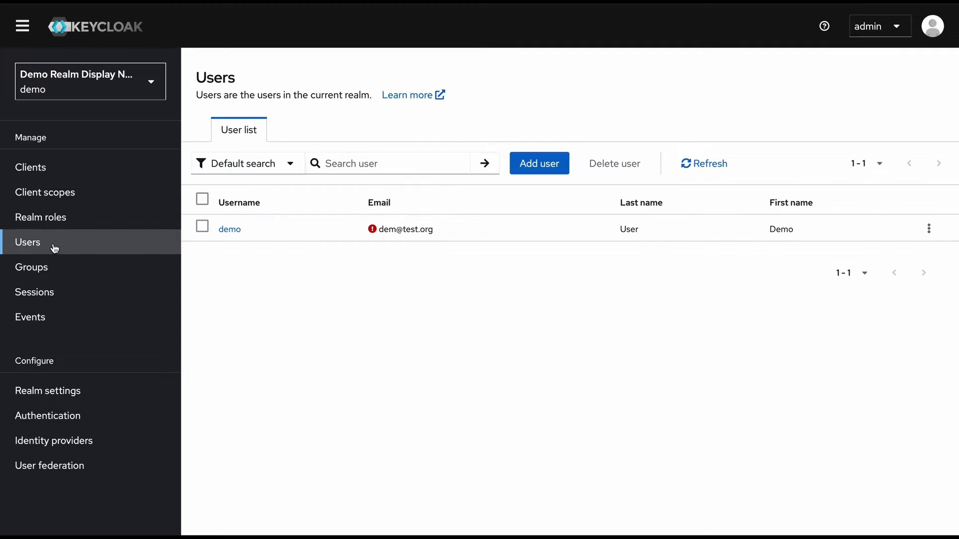
# Assign the TAXABLE_EMPLOYEE realm role to user demo under Role mapping
pyautogui.click(230, 228)
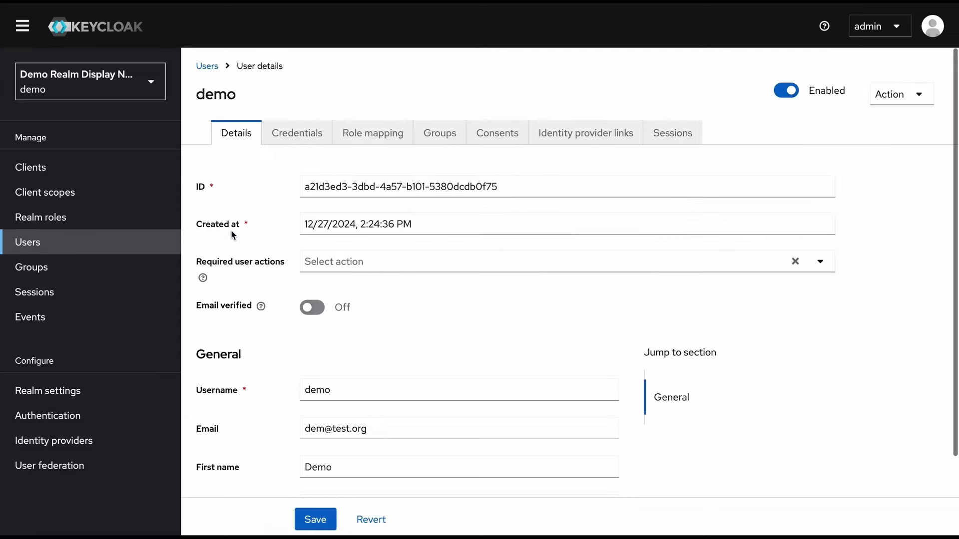
pyautogui.click(376, 139)
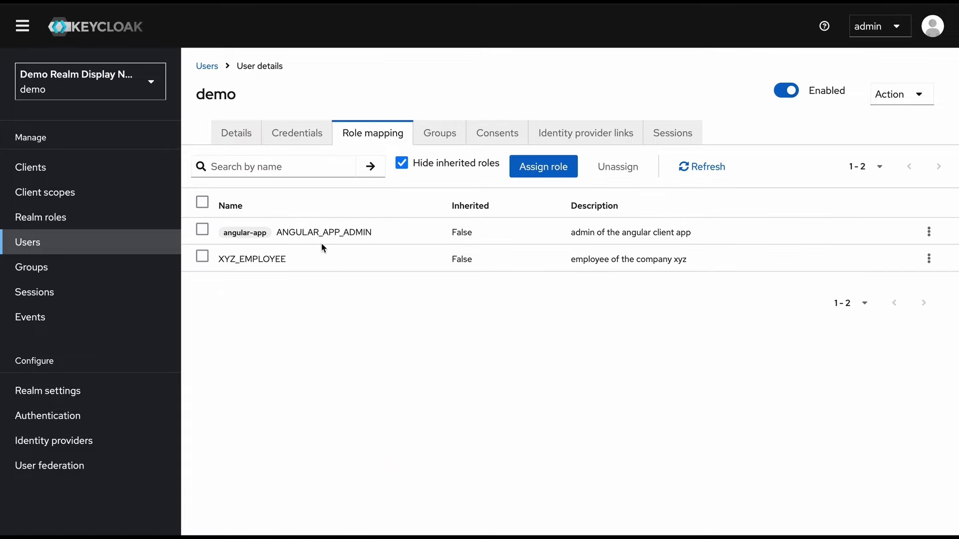
pyautogui.click(529, 168)
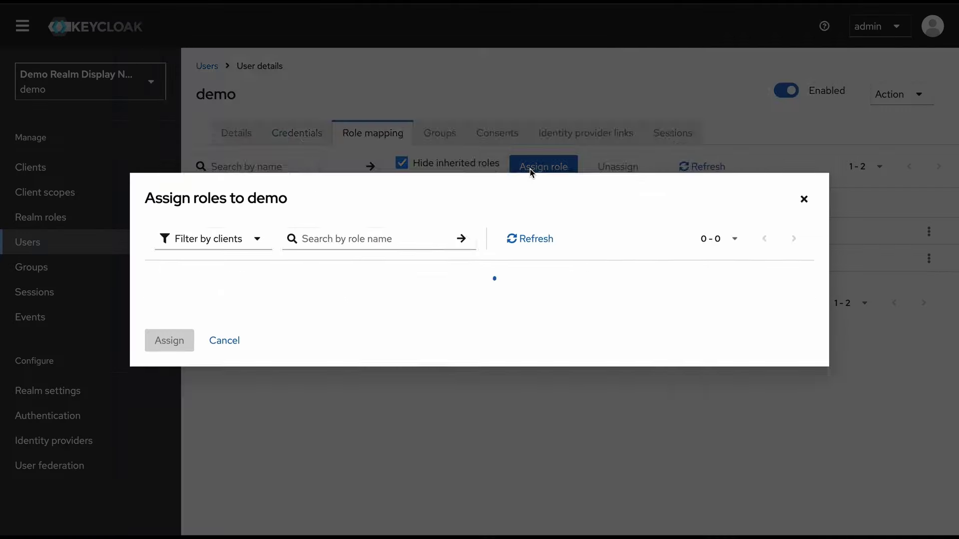
pyautogui.click(250, 88)
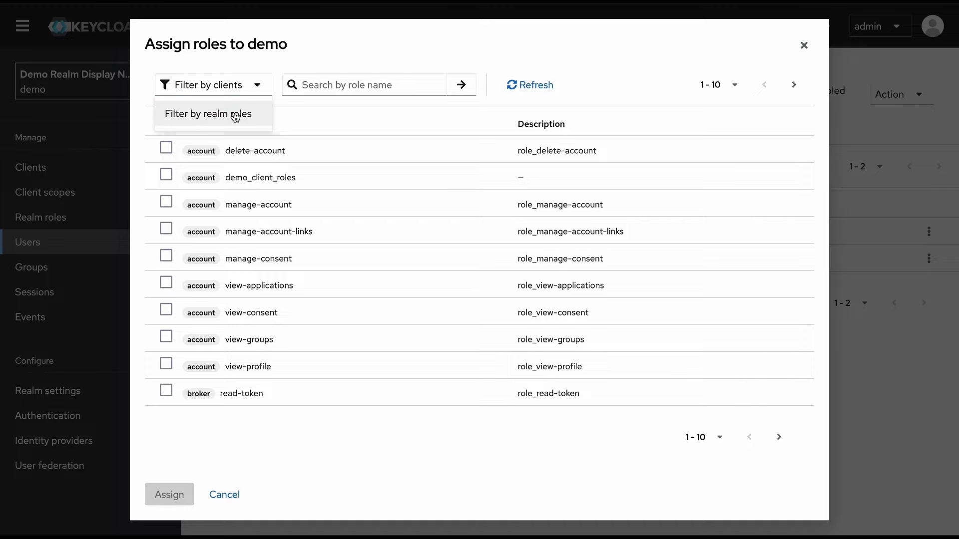
pyautogui.click(235, 113)
pyautogui.click(169, 299)
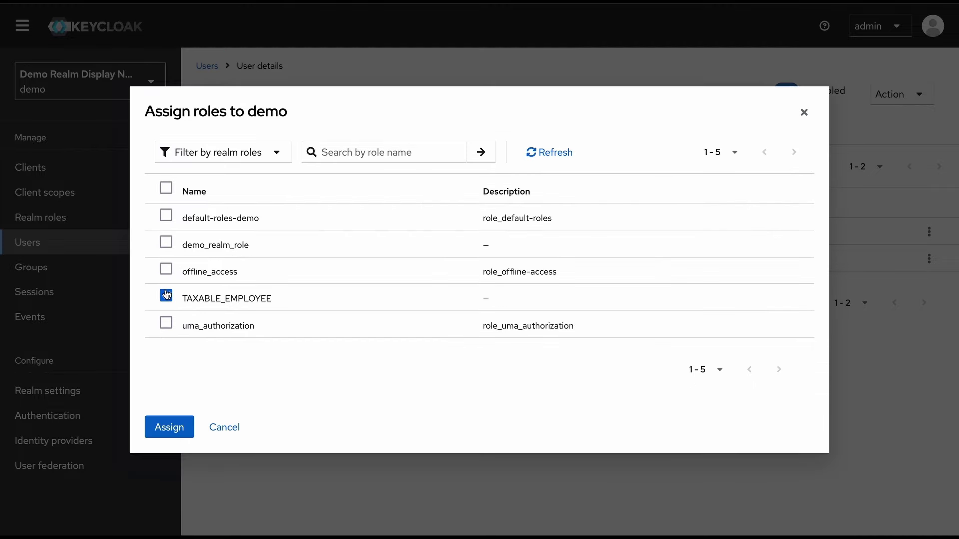
pyautogui.click(180, 426)
pyautogui.click(62, 177)
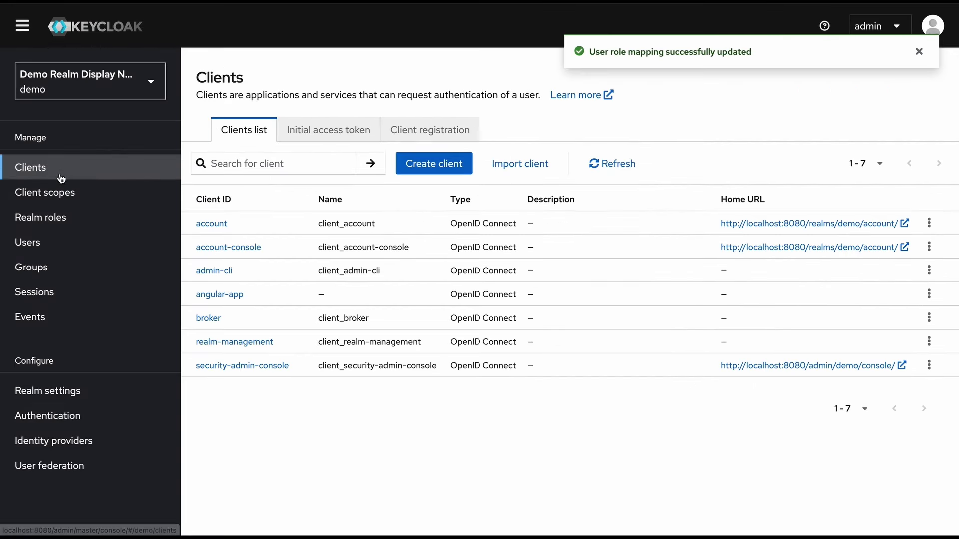
# Evaluate angular-app for demo and find tax_id_from_scope 12345 in the generated access token
pyautogui.click(230, 295)
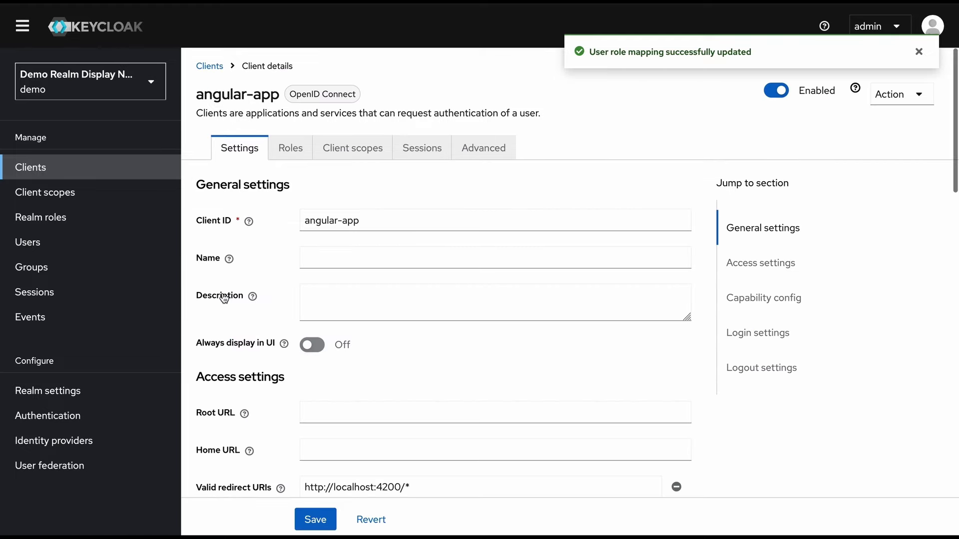
pyautogui.click(356, 150)
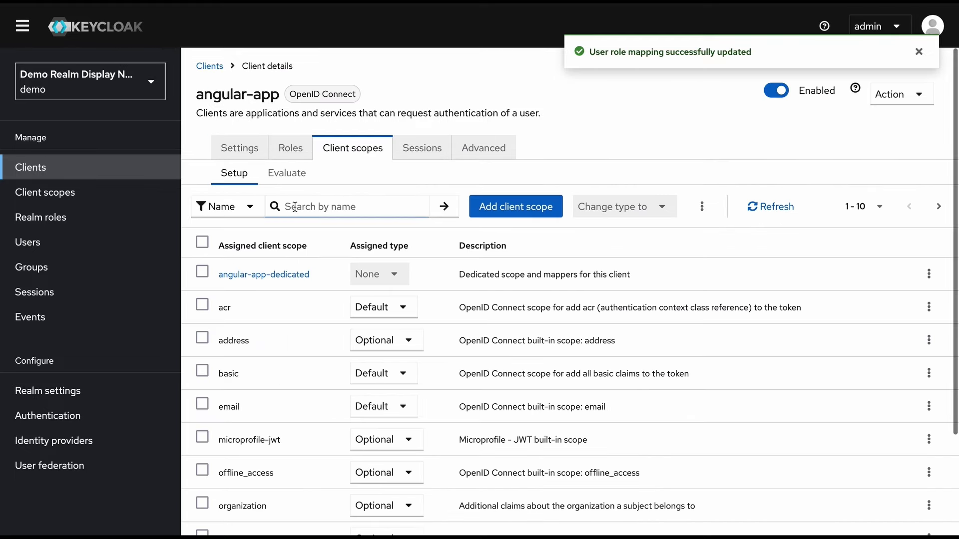
pyautogui.click(283, 176)
pyautogui.click(372, 293)
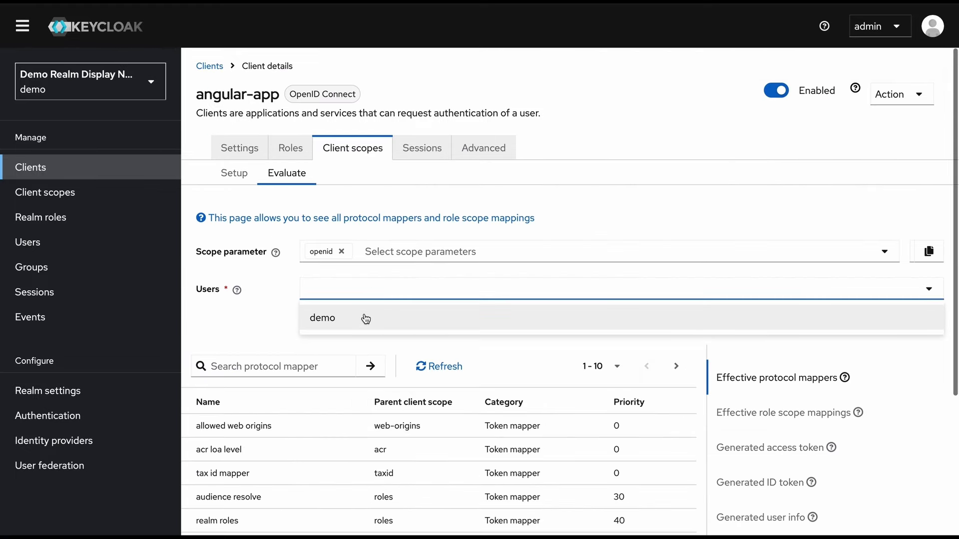
pyautogui.click(366, 321)
pyautogui.click(805, 455)
pyautogui.scroll(-5, 553, 468)
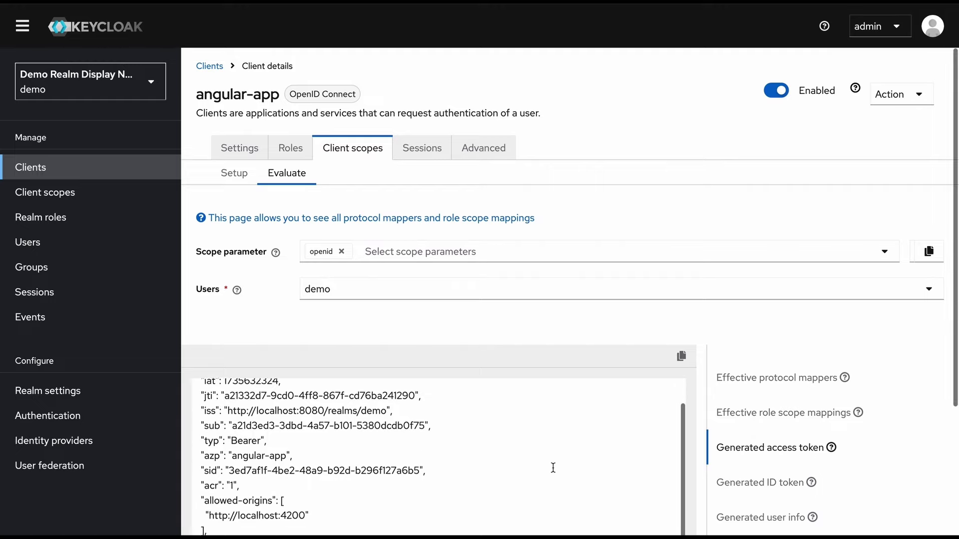
pyautogui.scroll(-3, 553, 468)
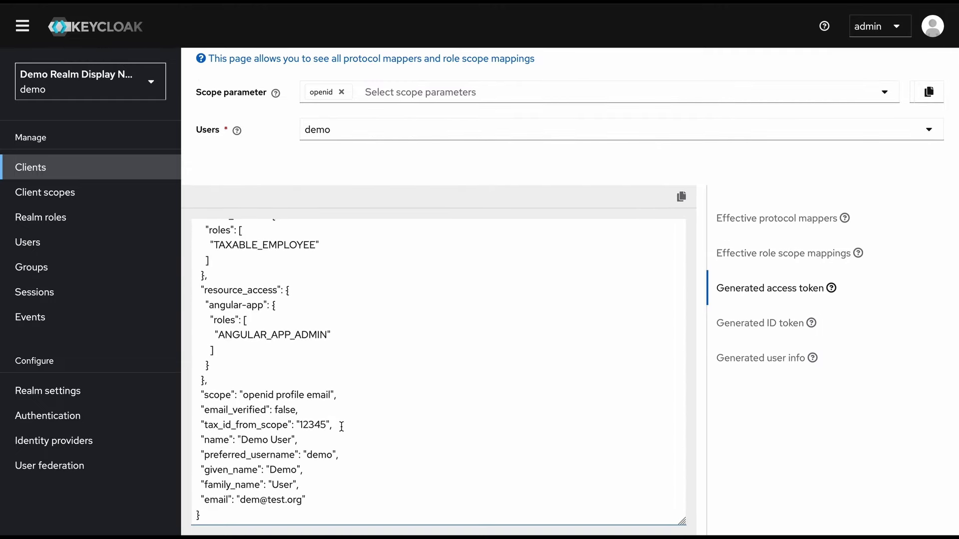
pyautogui.moveTo(341, 425); pyautogui.dragTo(200, 426)
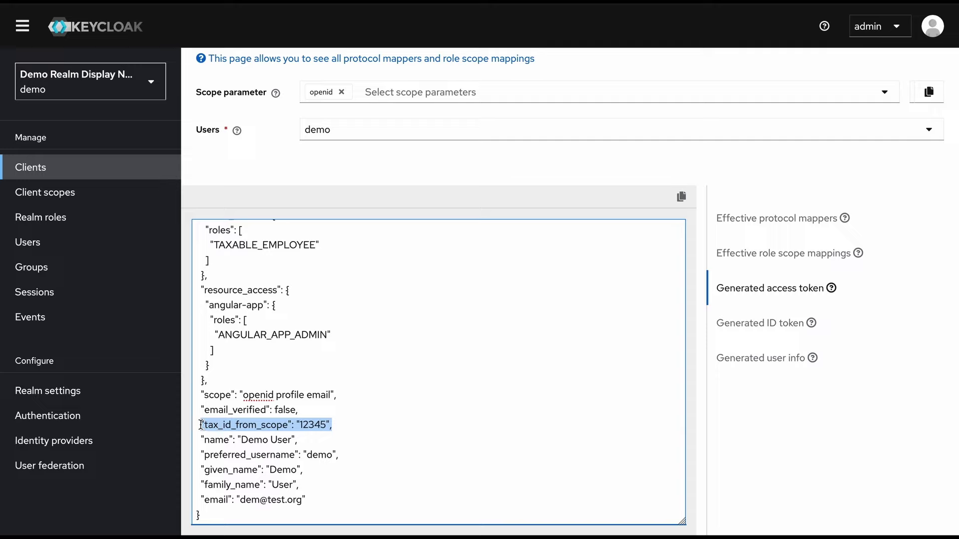
pyautogui.click(346, 403)
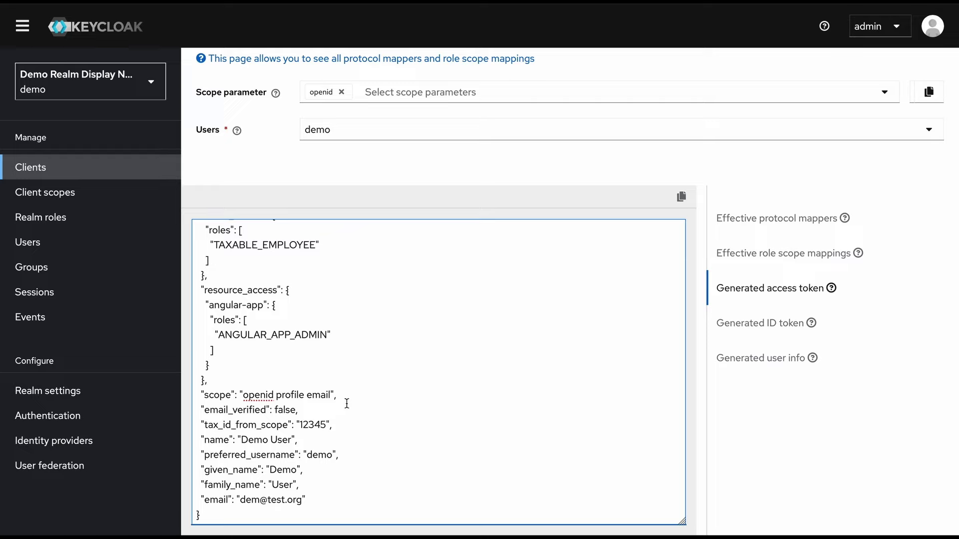
pyautogui.scroll(1, 594, 464)
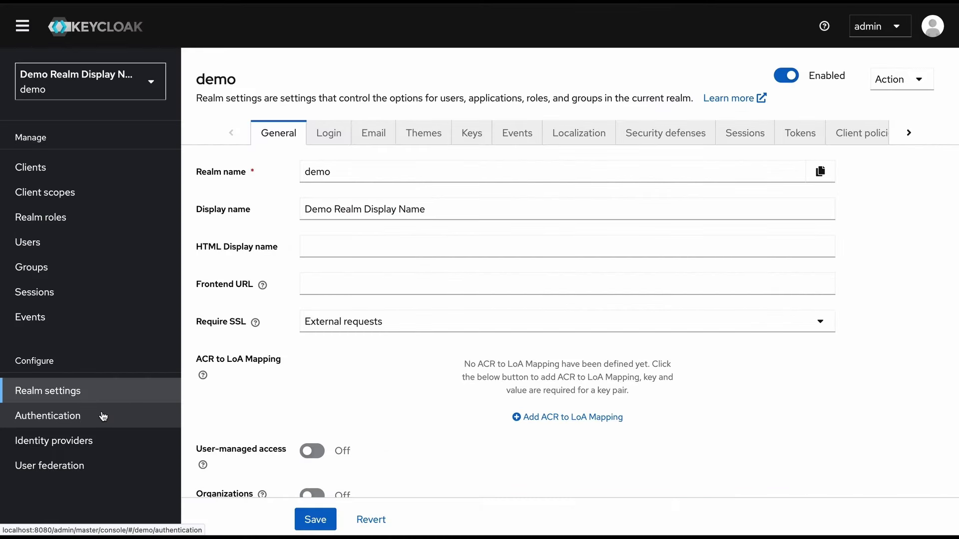
# Open the browser flow from the Authentication Flows list
pyautogui.click(101, 416)
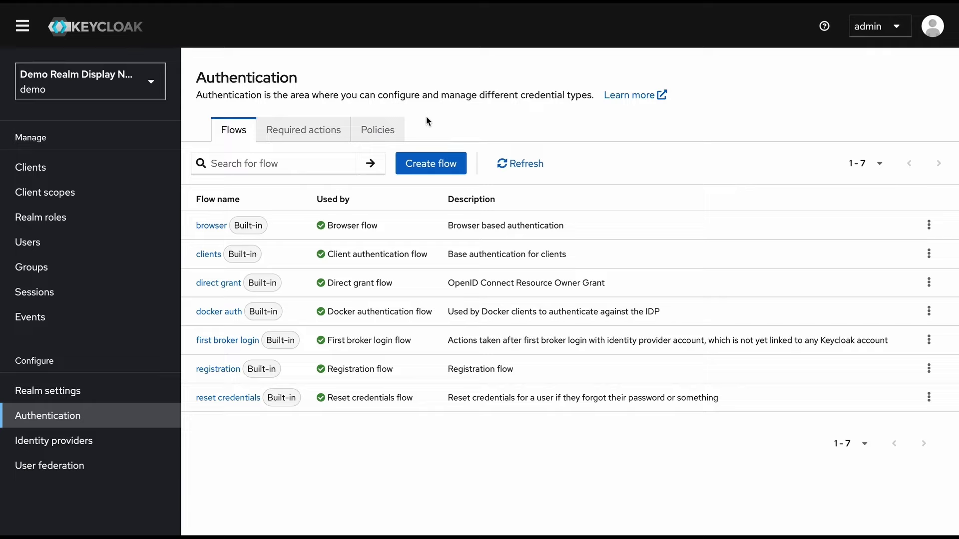
pyautogui.click(211, 226)
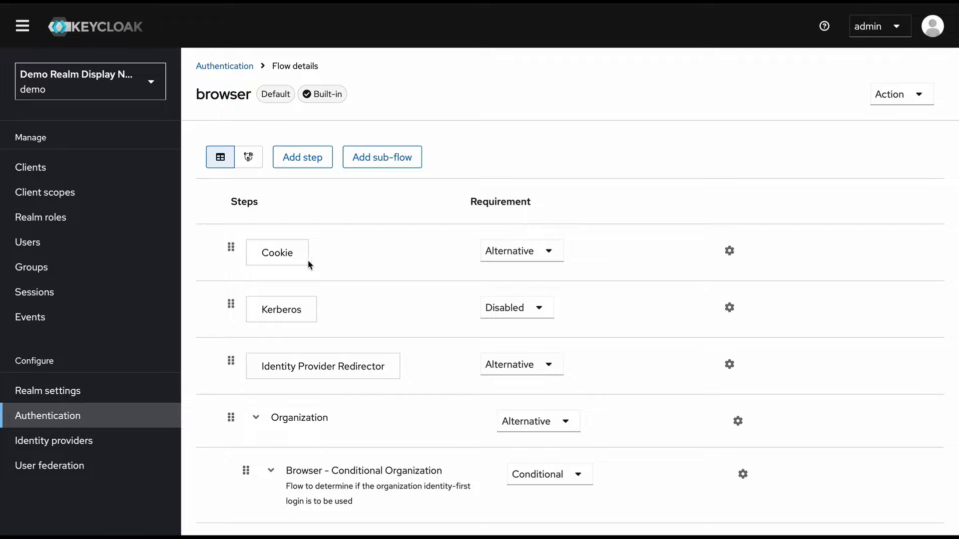
# Scroll through the browser flow's steps and return to the authentication flows list
pyautogui.scroll(-1, 317, 269)
pyautogui.scroll(-3, 317, 265)
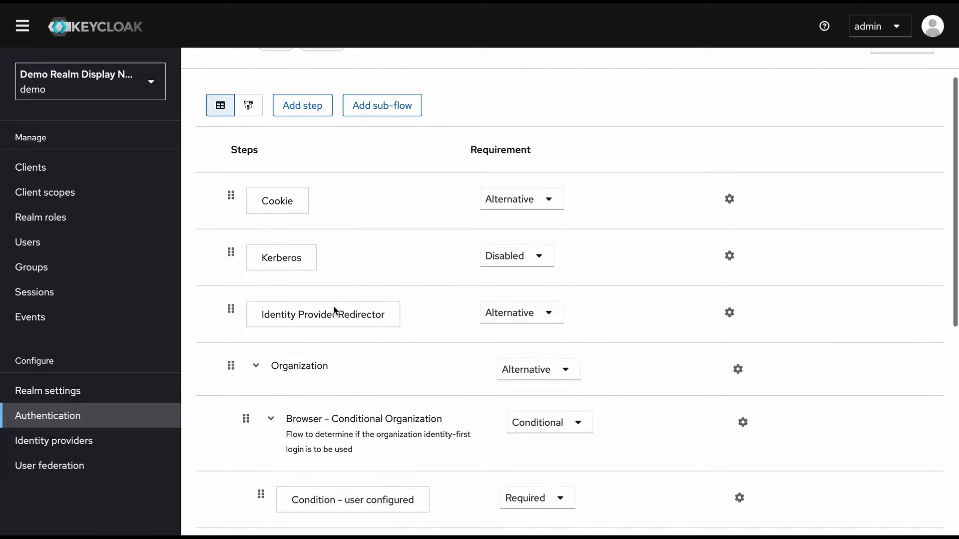
pyautogui.scroll(4, 345, 332)
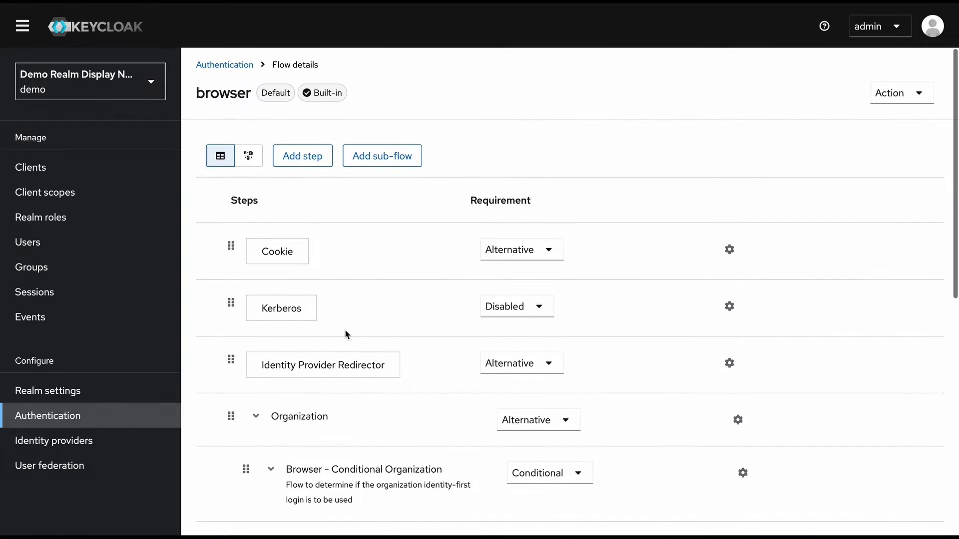
pyautogui.scroll(-12, 345, 333)
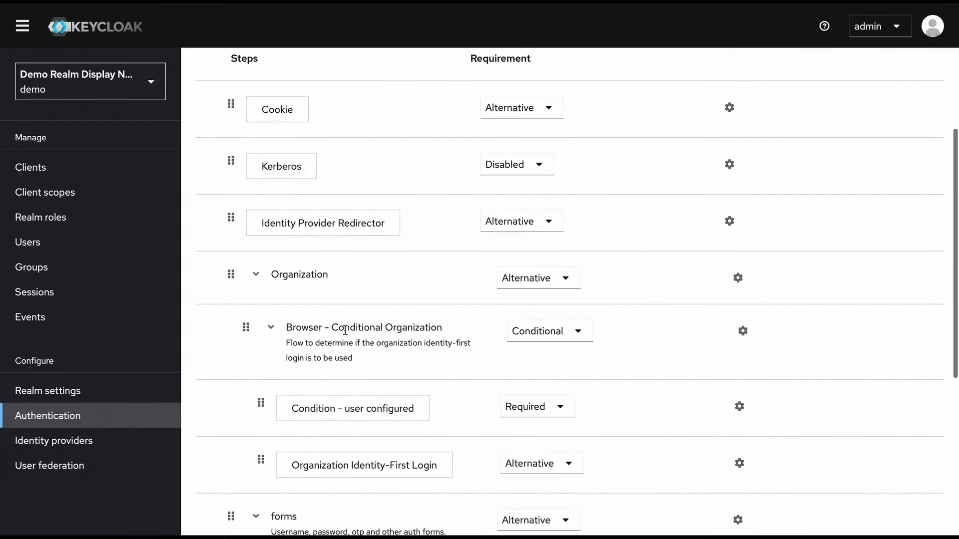
pyautogui.scroll(-5, 346, 330)
pyautogui.scroll(10, 345, 331)
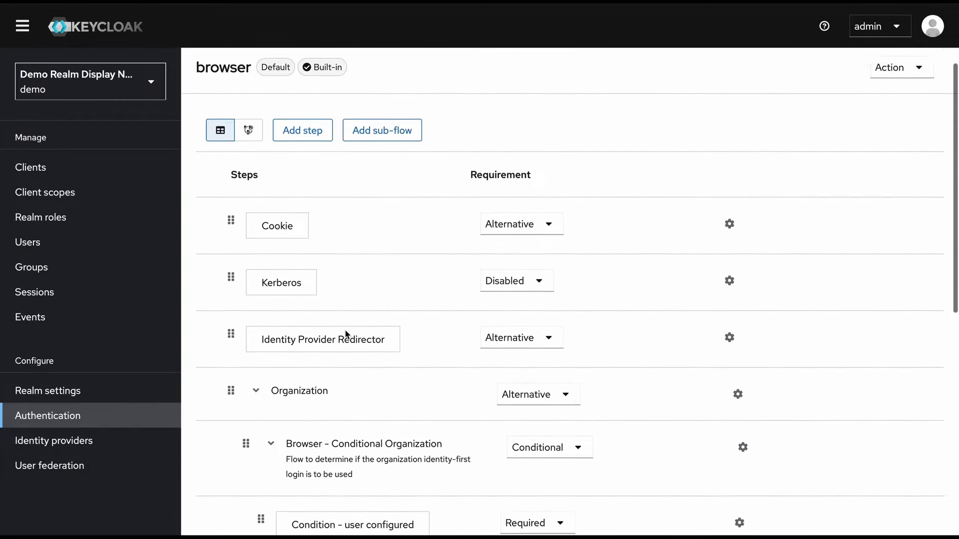
pyautogui.click(228, 70)
pyautogui.click(212, 257)
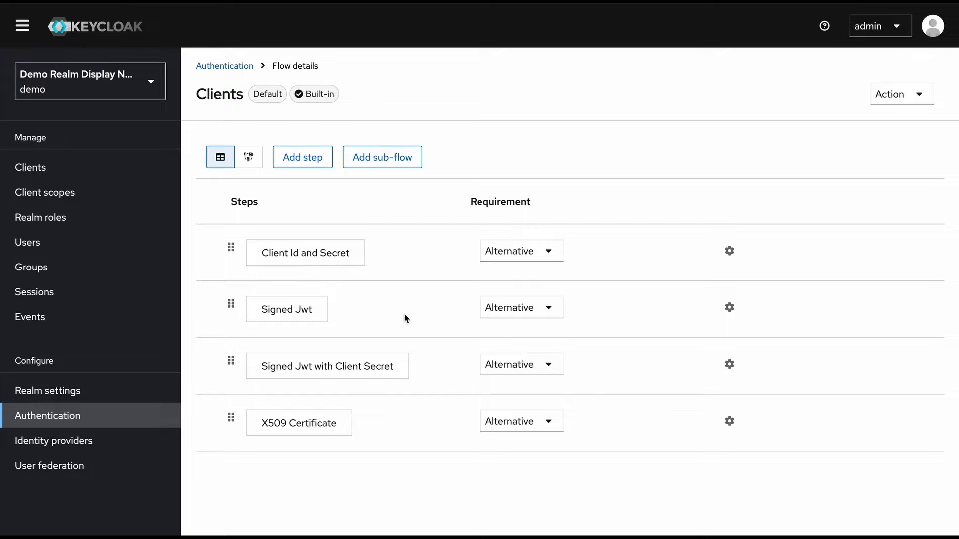
pyautogui.click(550, 311)
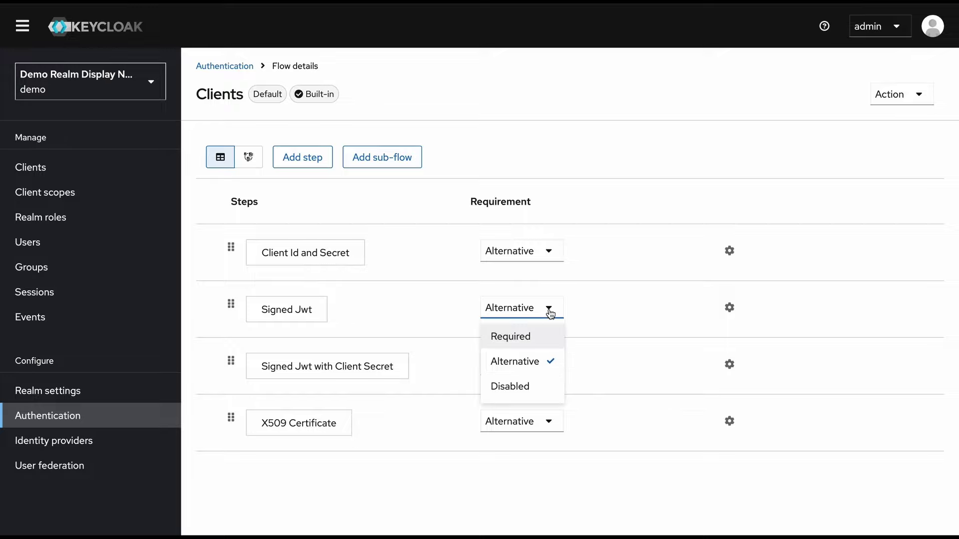
pyautogui.click(650, 197)
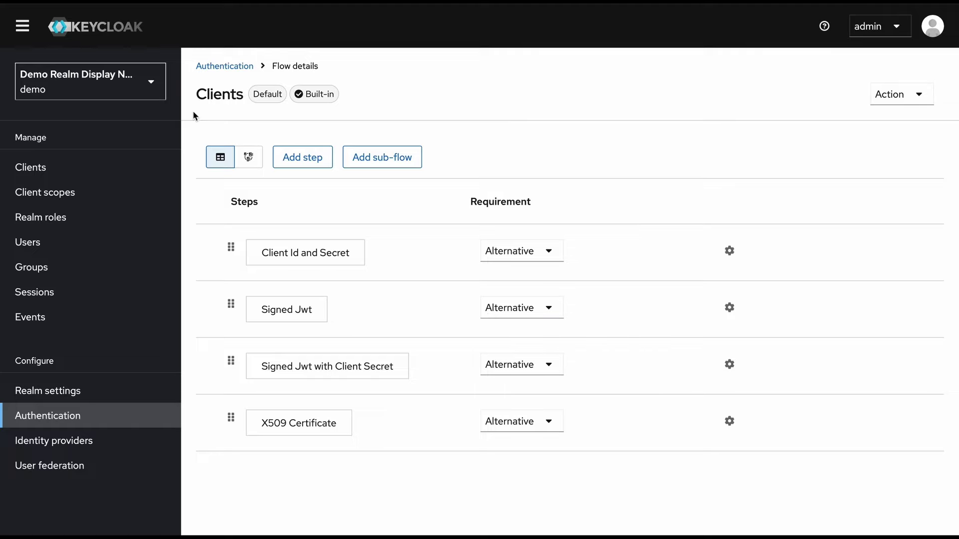
pyautogui.click(223, 70)
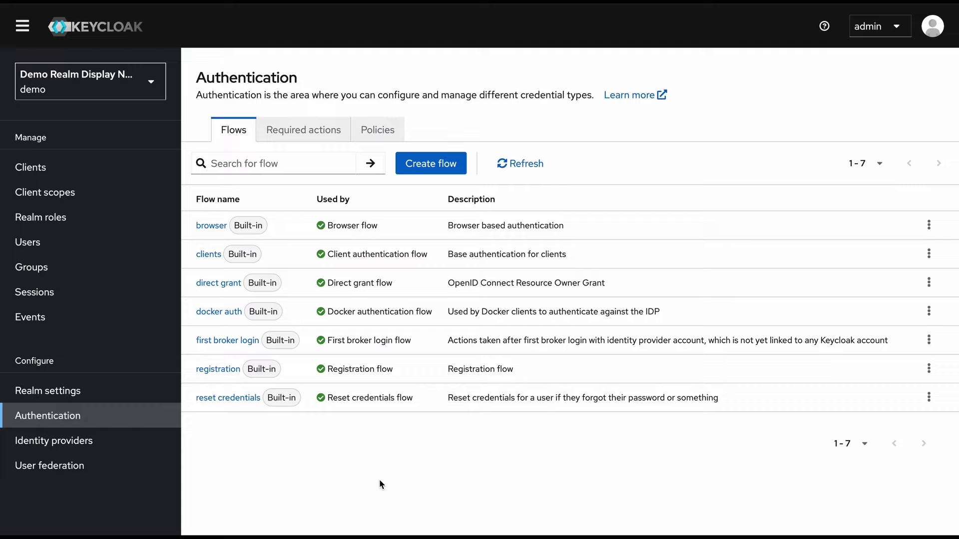
# Show the required actions, then check which ones user demo's Required user actions dropdown offers
pyautogui.click(313, 137)
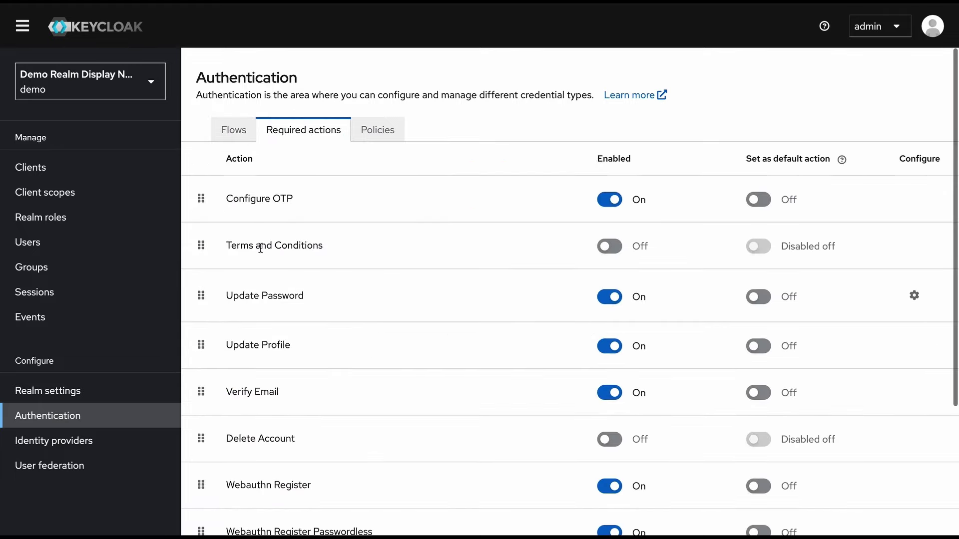
pyautogui.click(74, 244)
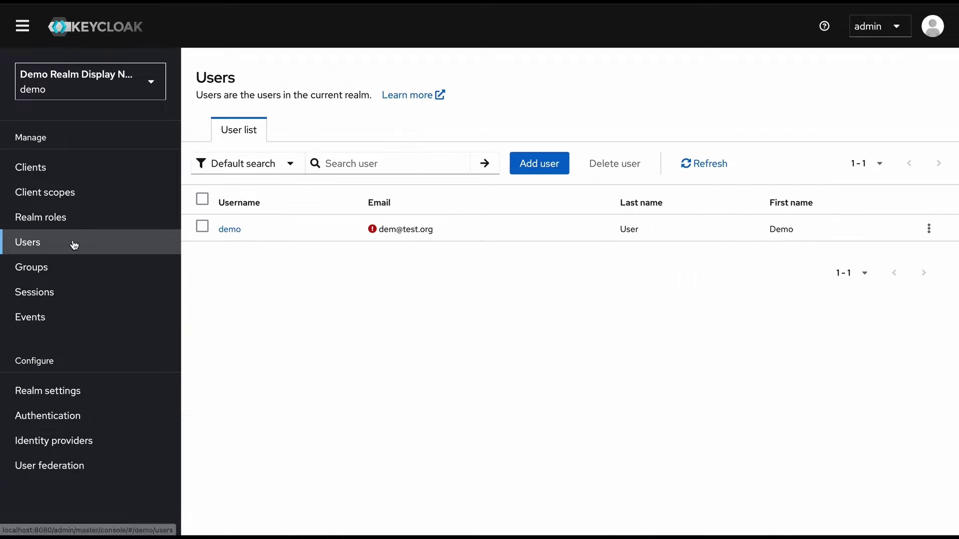
pyautogui.click(228, 227)
pyautogui.click(371, 263)
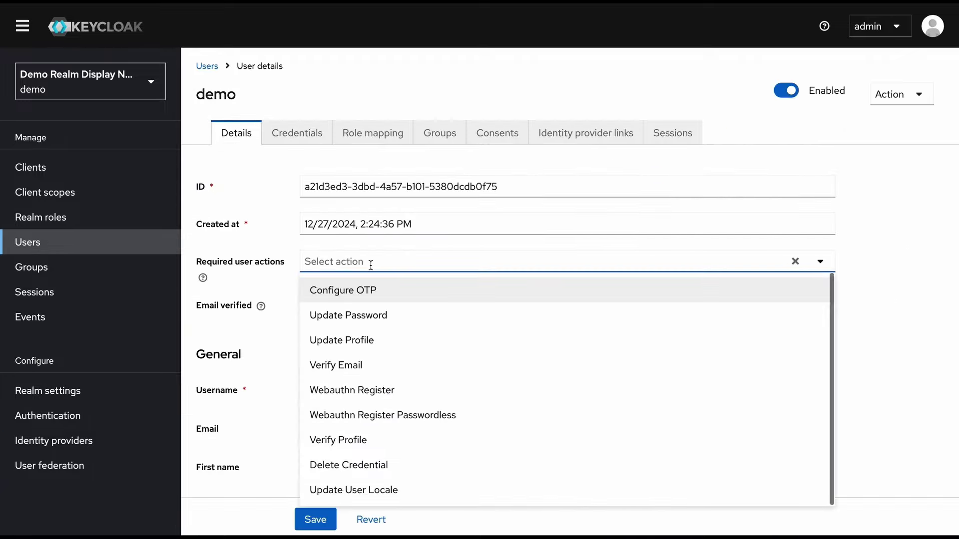
pyautogui.click(903, 289)
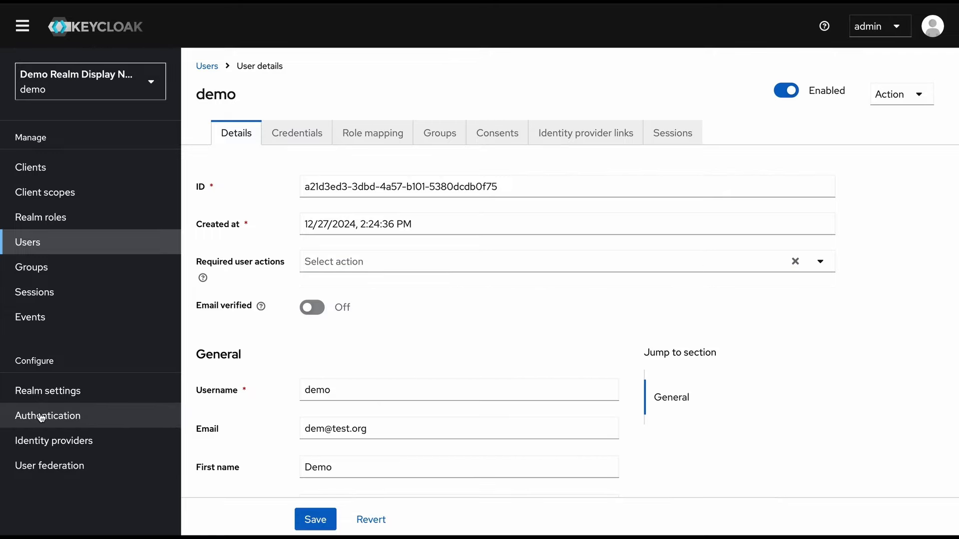
# Return to Authentication's Required actions list and review the enabled actions
pyautogui.click(41, 417)
pyautogui.click(291, 133)
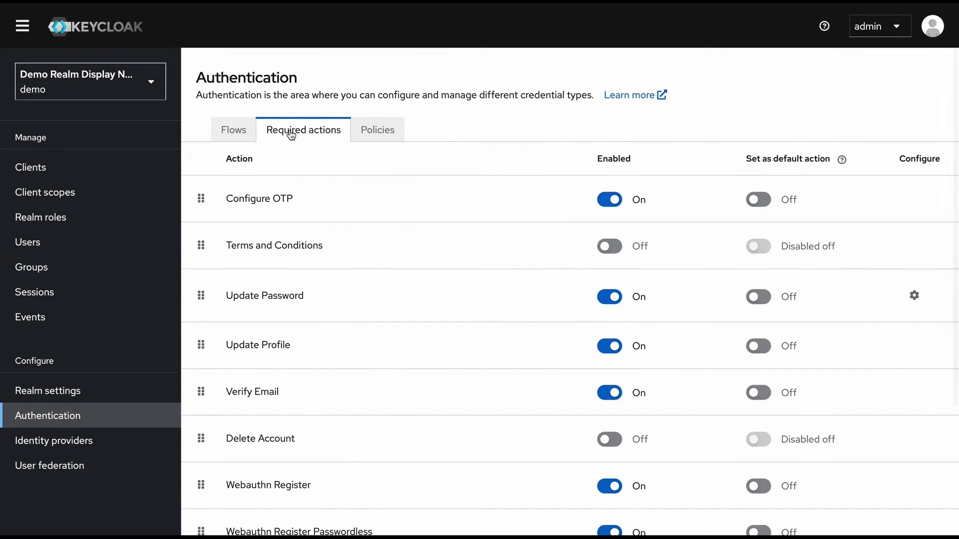
pyautogui.scroll(-1, 335, 308)
pyautogui.scroll(1, 335, 307)
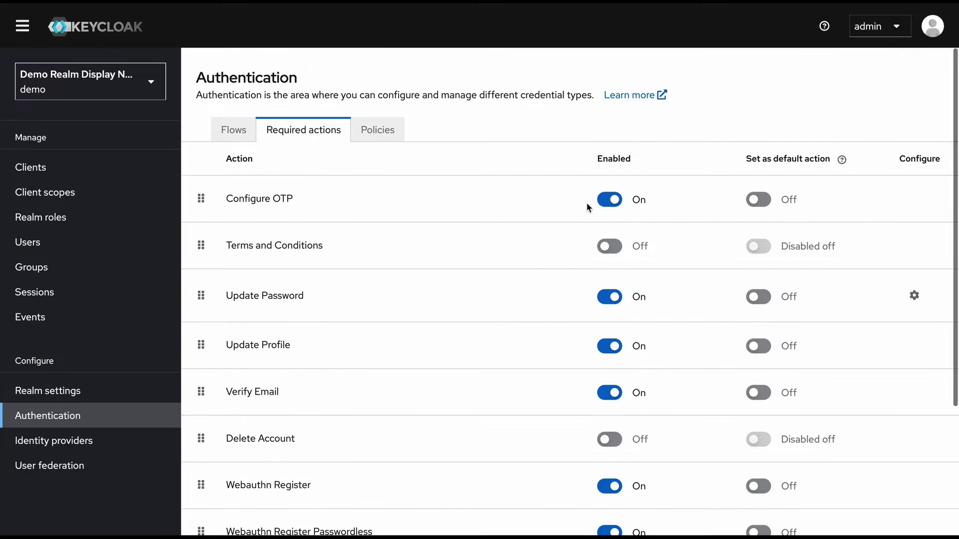
pyautogui.scroll(-1, 588, 296)
pyautogui.scroll(1, 588, 296)
pyautogui.scroll(-2, 779, 364)
pyautogui.scroll(2, 779, 364)
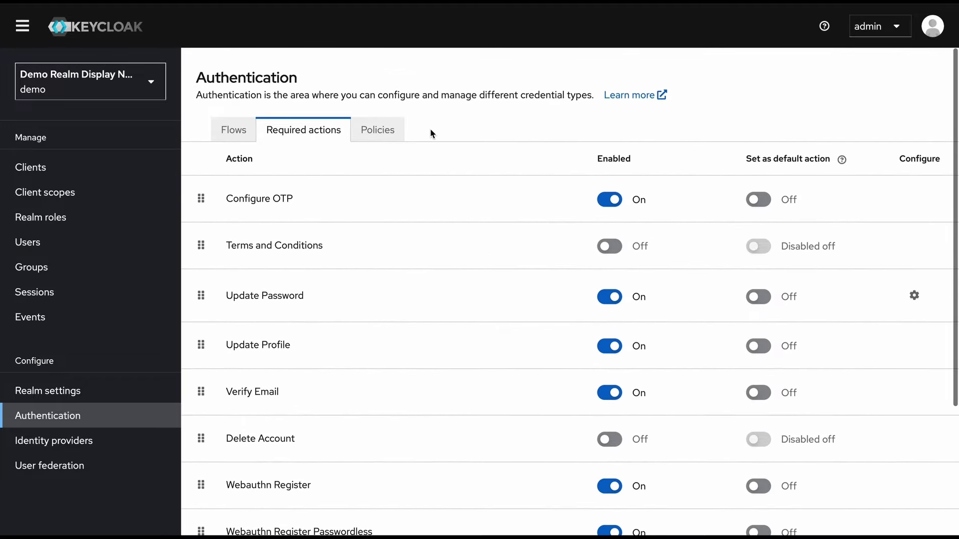
# Browse the password policy types available in the Add policy list on the Policies page
pyautogui.click(380, 134)
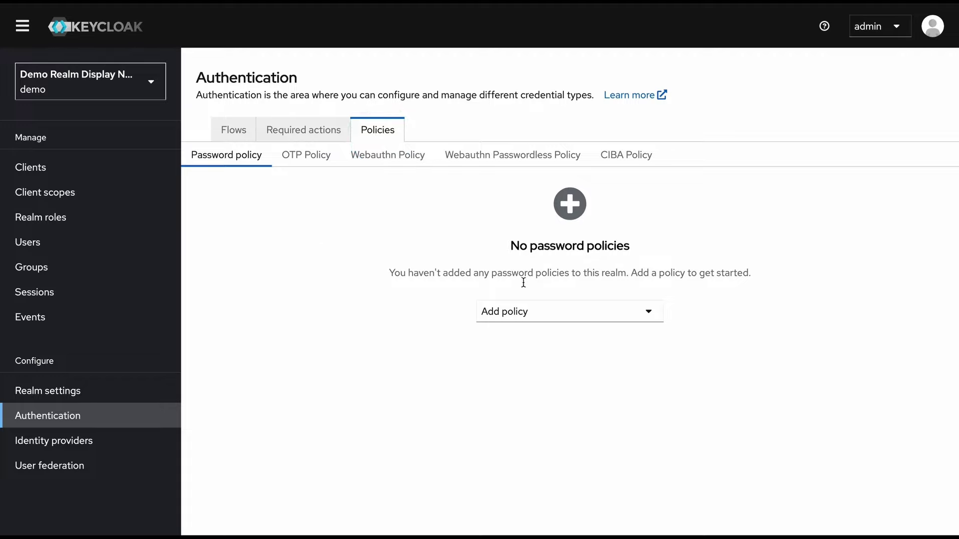
pyautogui.click(625, 316)
pyautogui.scroll(-1, 584, 412)
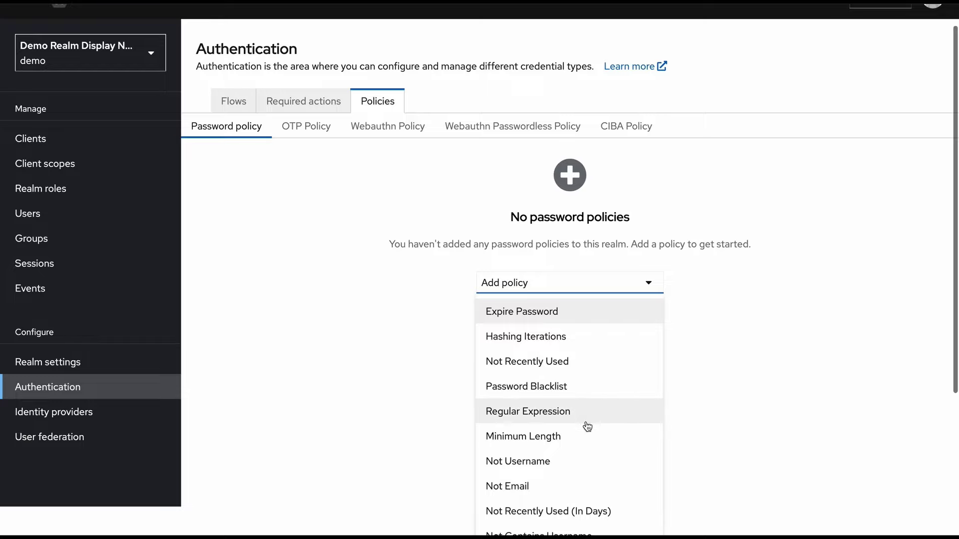
pyautogui.scroll(-3, 588, 426)
pyautogui.scroll(1, 798, 387)
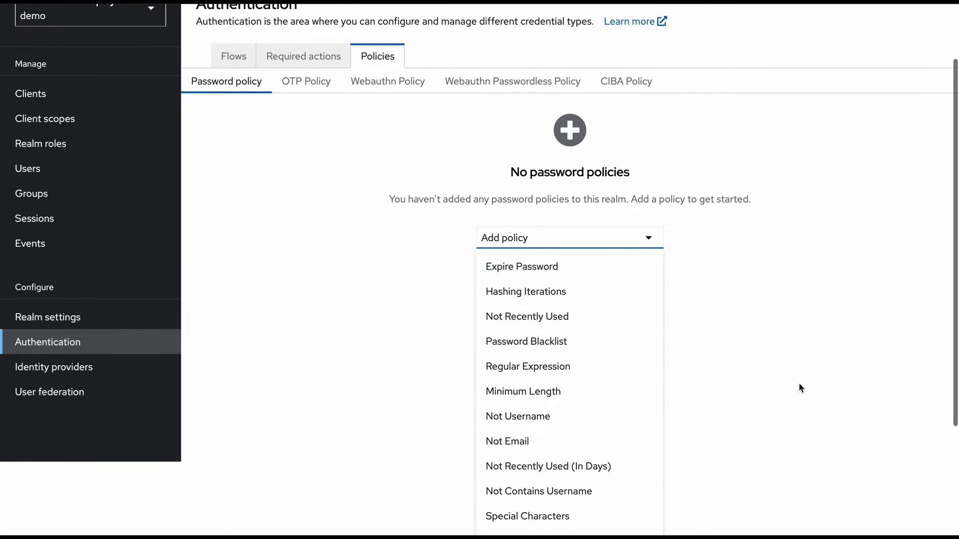
pyautogui.scroll(2, 798, 387)
# Review the OTP, Webauthn, Webauthn Passwordless and CIBA policies, then move to Identity providers
pyautogui.click(305, 157)
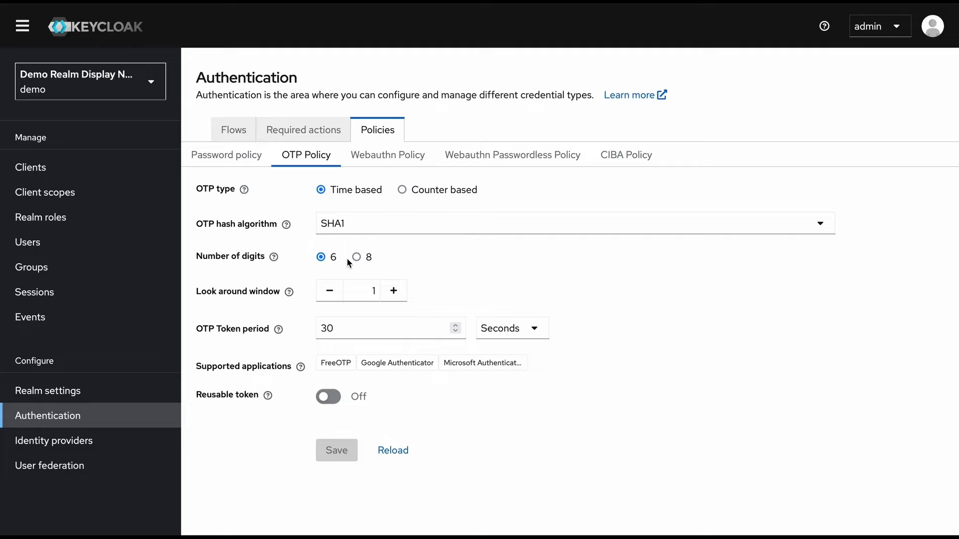
pyautogui.click(375, 165)
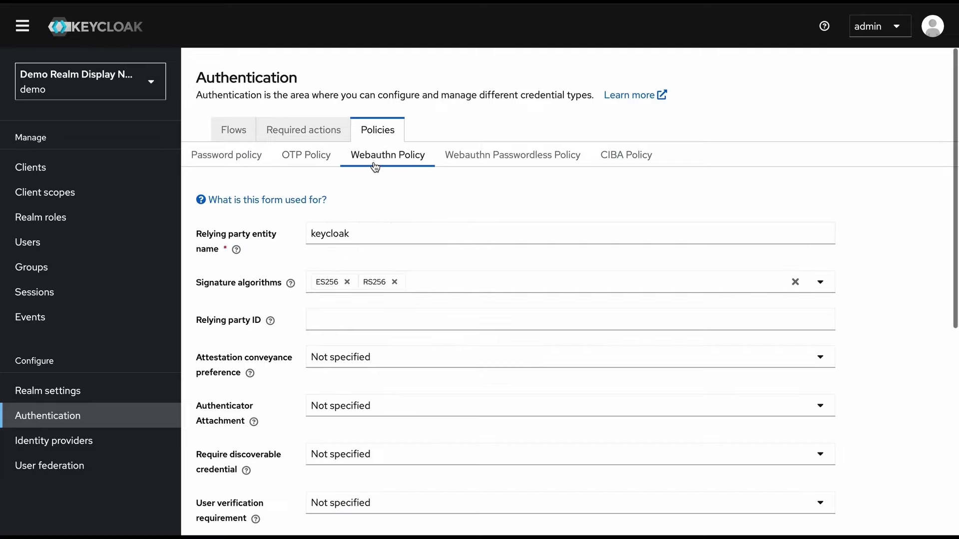
pyautogui.click(504, 164)
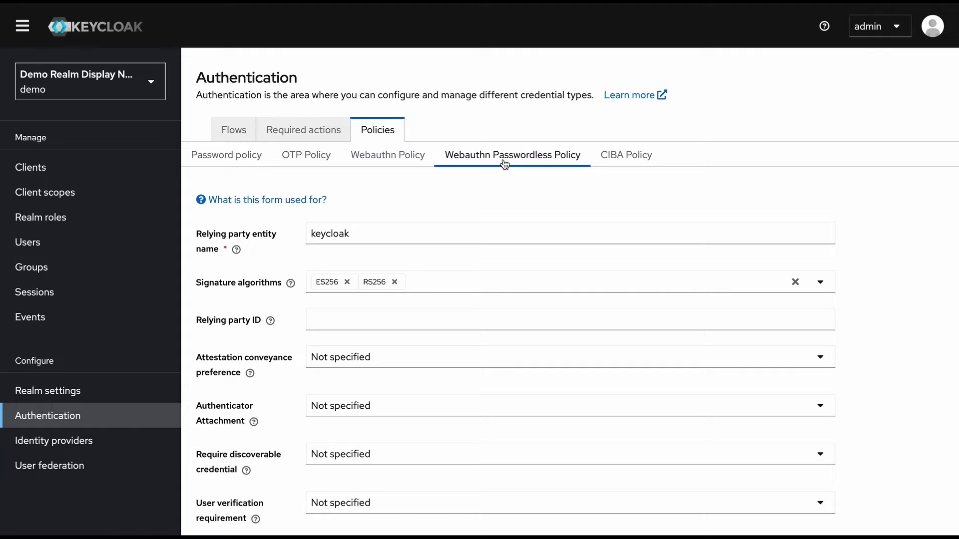
pyautogui.click(617, 158)
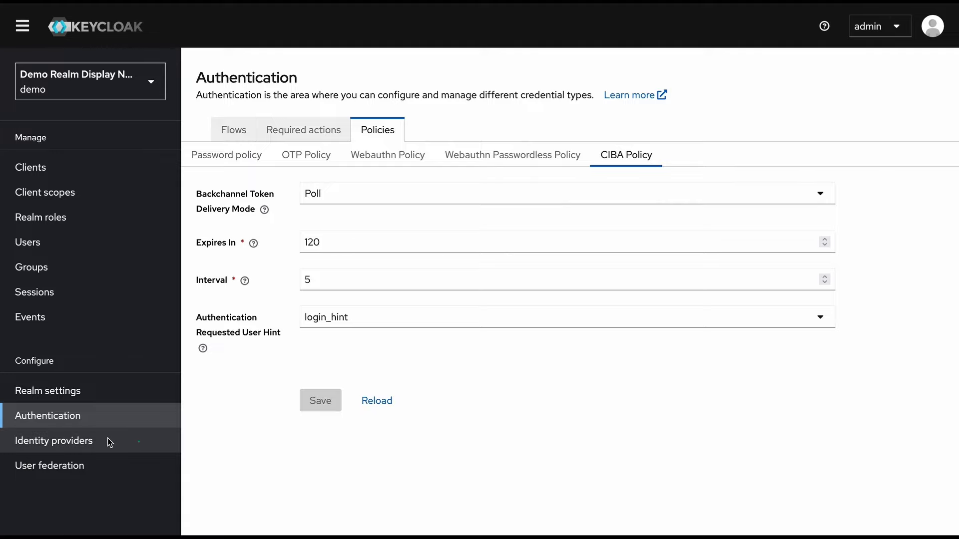
pyautogui.click(108, 440)
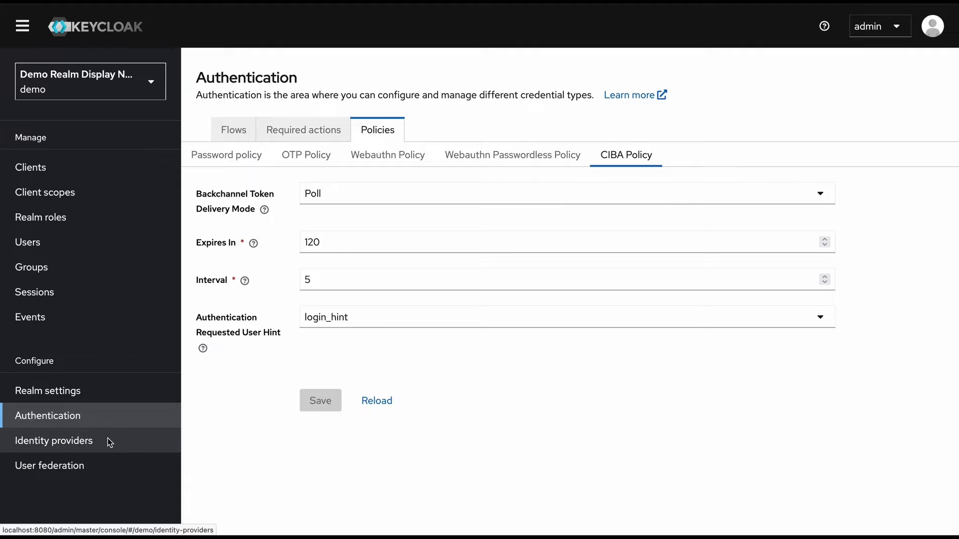